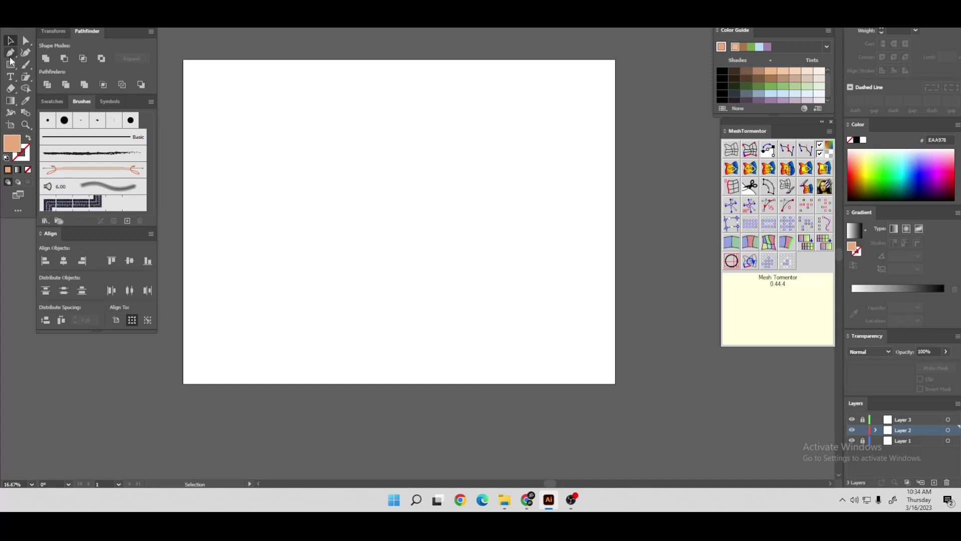
Draw a peach rectangle and raise its left corners to slant it into the left face
drag(265, 138, 377, 226)
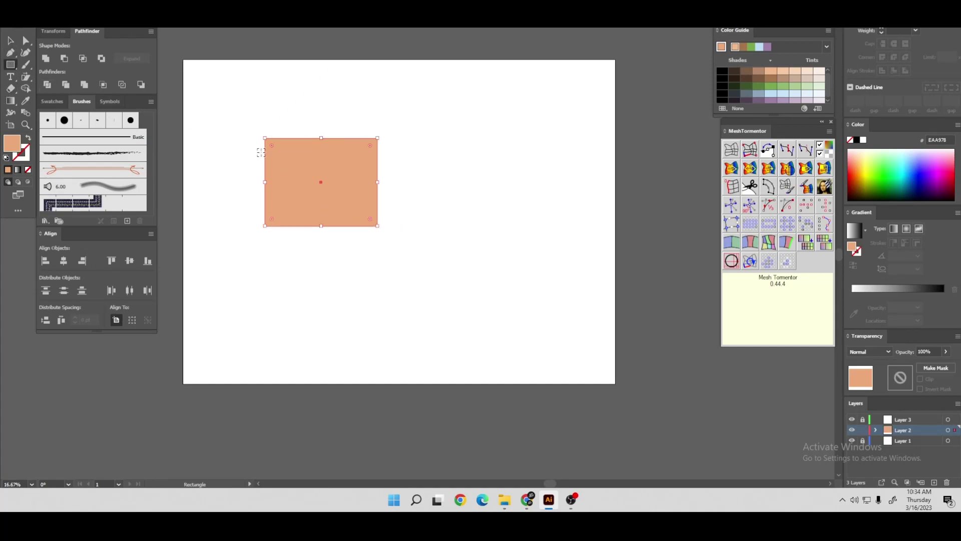
scroll(261, 152, up, 1)
key(a)
drag(266, 129, 267, 114)
click(268, 263)
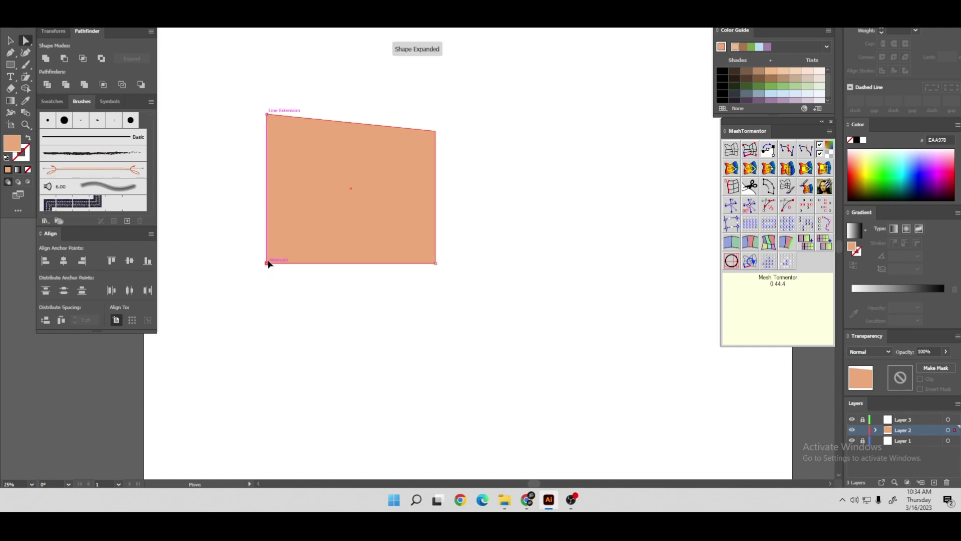
drag(269, 263, 271, 231)
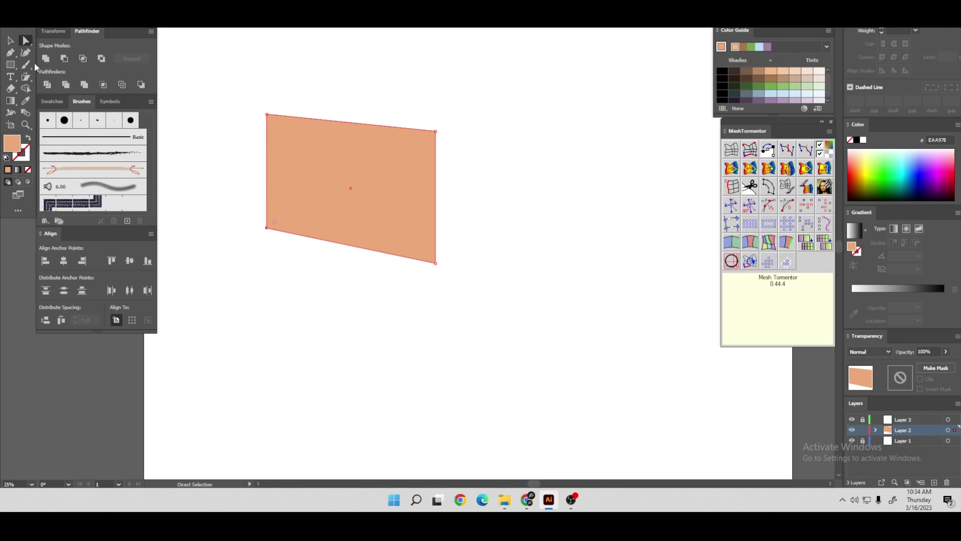
Draw the adjoining right face with the Pen tool, sharing the vertical front edge
click(10, 53)
click(541, 112)
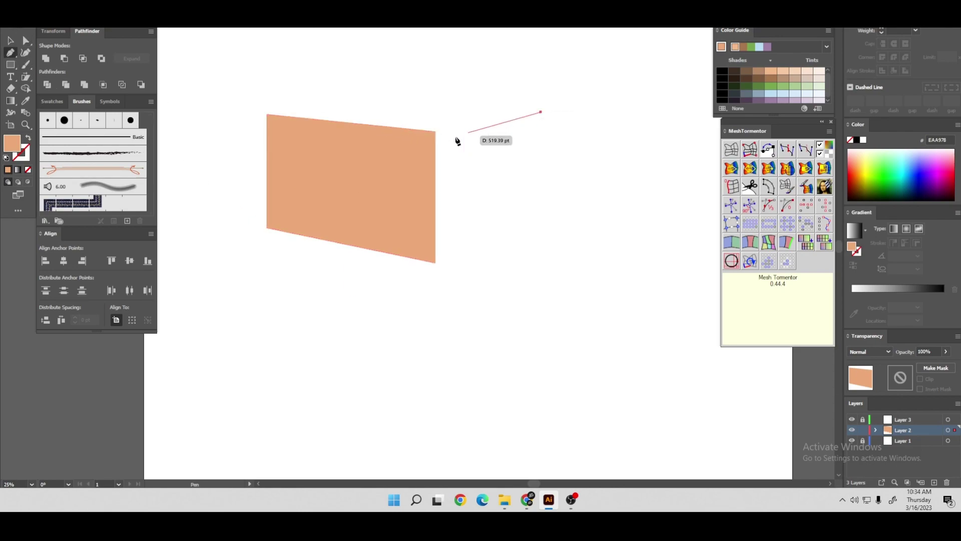
click(435, 131)
click(435, 262)
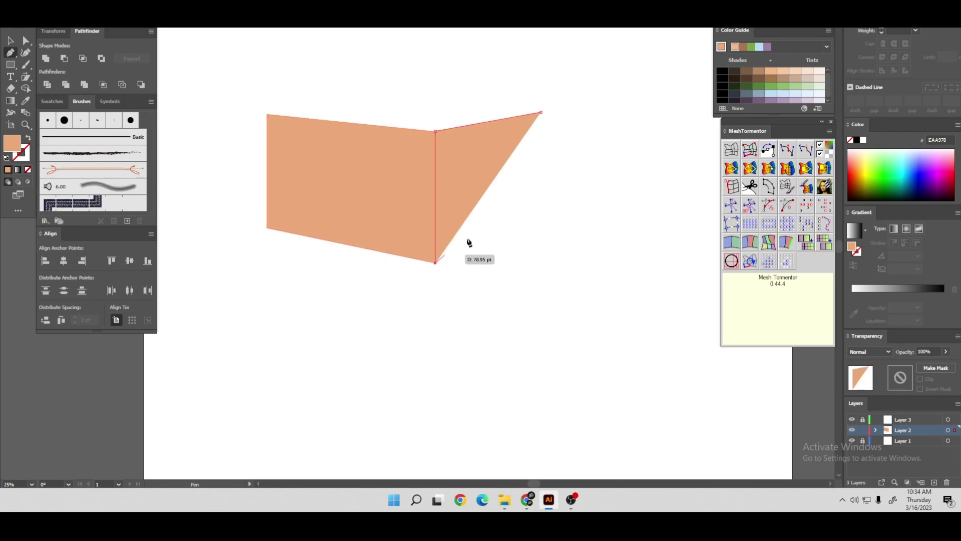
click(525, 221)
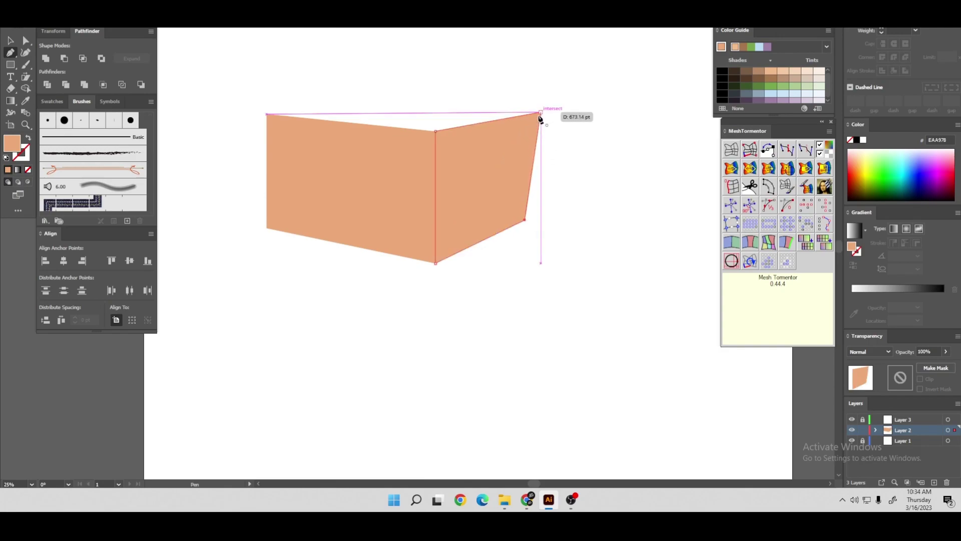
drag(541, 112, 527, 116)
Narrow the left face and raise the right face's outer top corner slightly
drag(211, 99, 283, 273)
drag(267, 233, 324, 234)
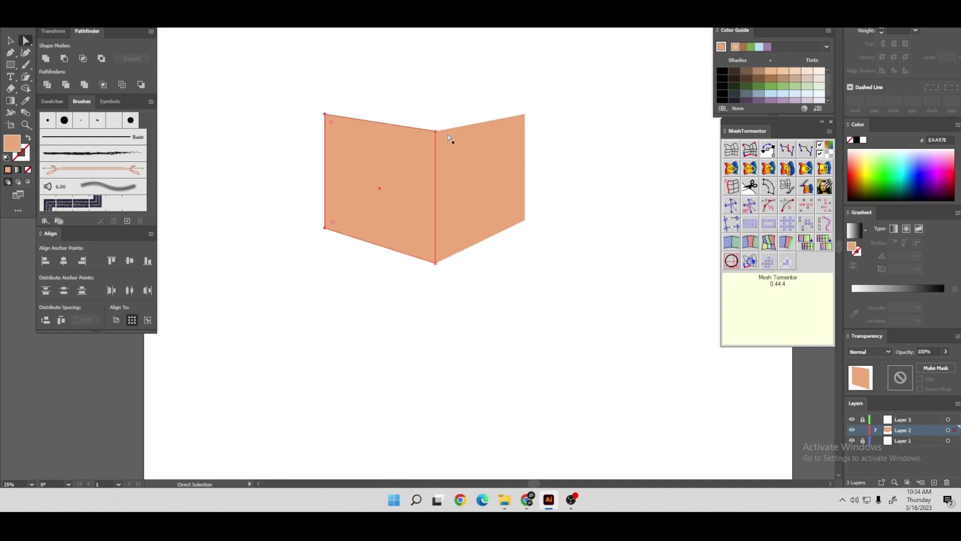
click(524, 116)
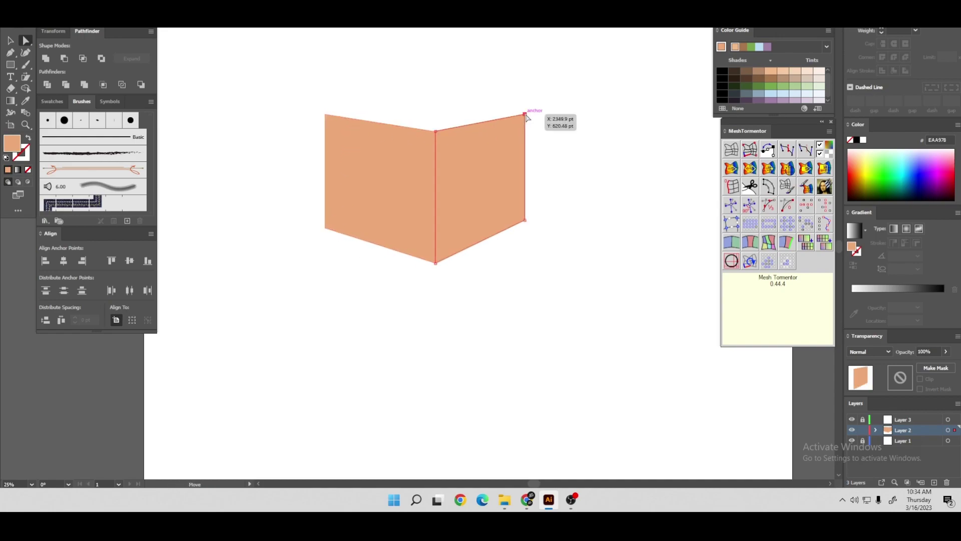
drag(526, 117, 527, 113)
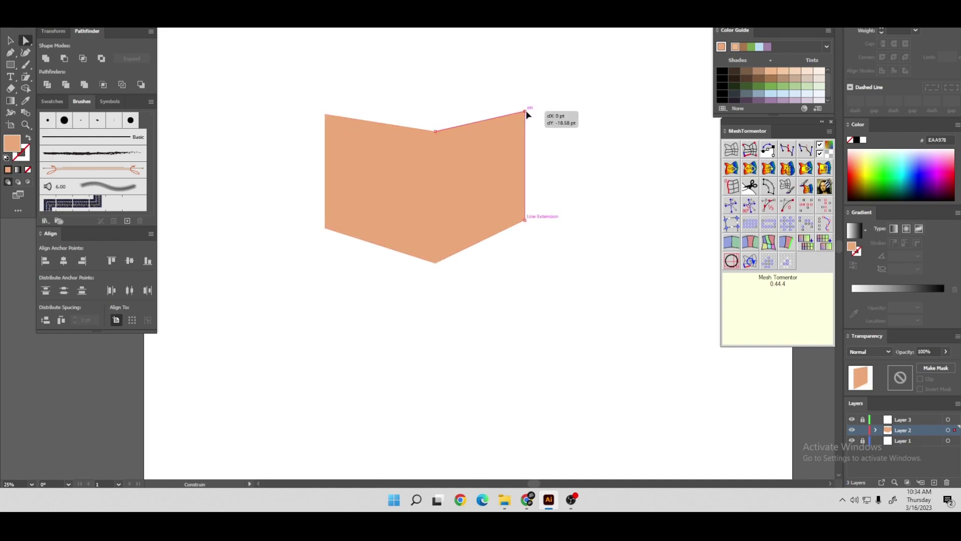
click(9, 41)
Refill the left face with a lighter peach chosen in the Color Picker
click(353, 185)
double_click(13, 149)
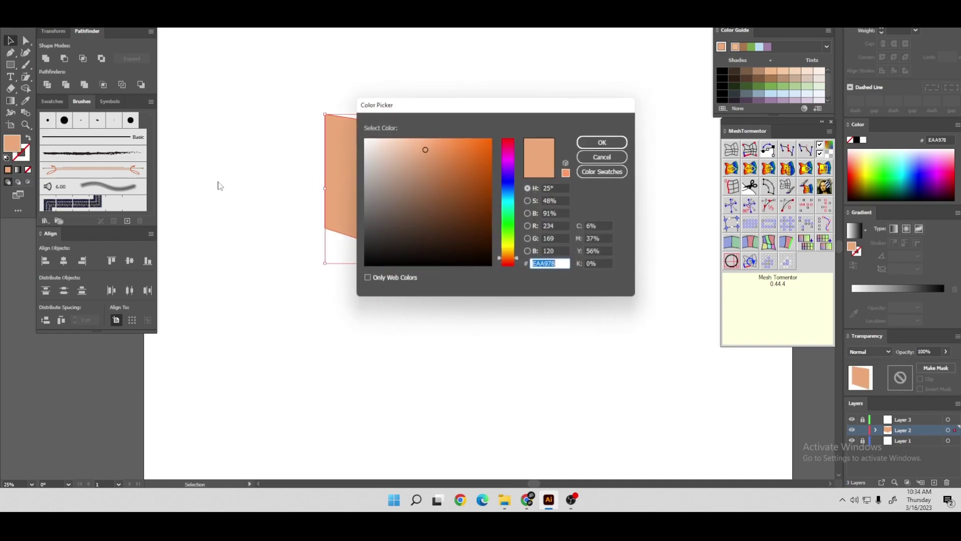
drag(424, 149, 420, 139)
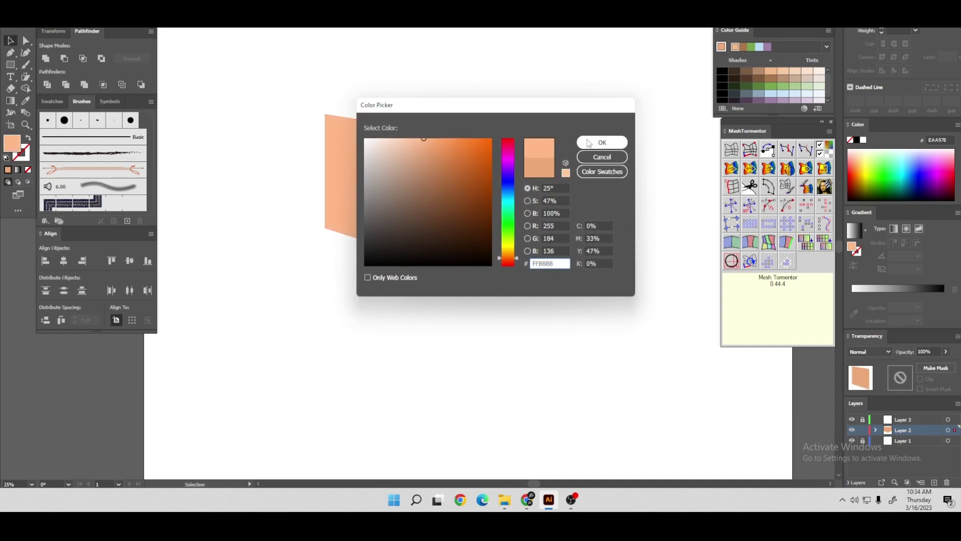
click(602, 142)
click(448, 96)
scroll(449, 97, down, 1)
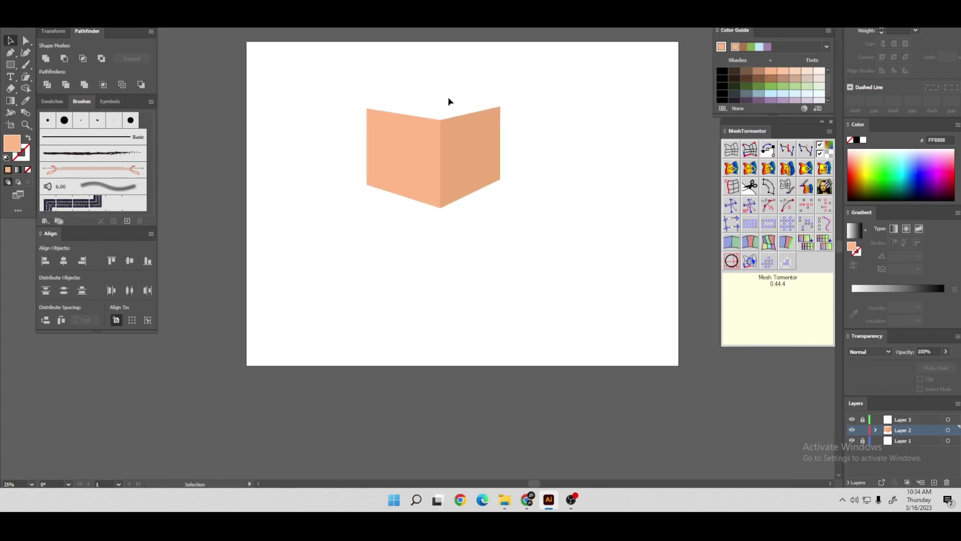
scroll(437, 85, down, 1)
scroll(437, 84, up, 2)
scroll(450, 89, up, 1)
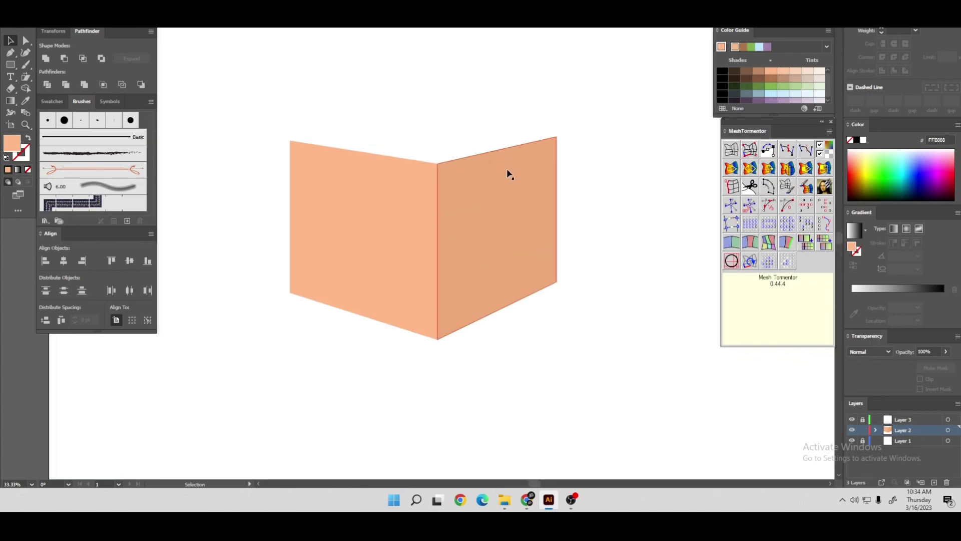
Draw a closed top face linking the left, middle and right top corners and a back corner
click(10, 52)
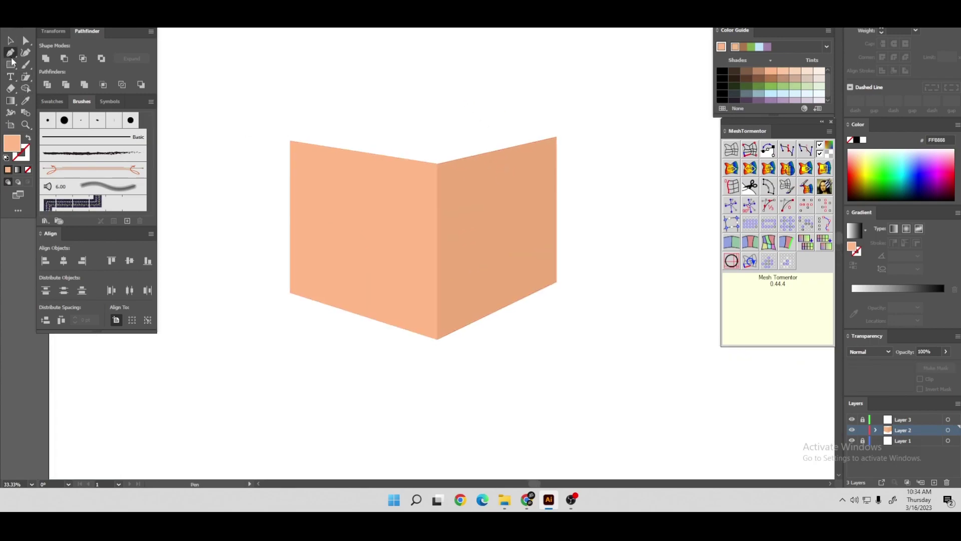
click(290, 141)
click(437, 164)
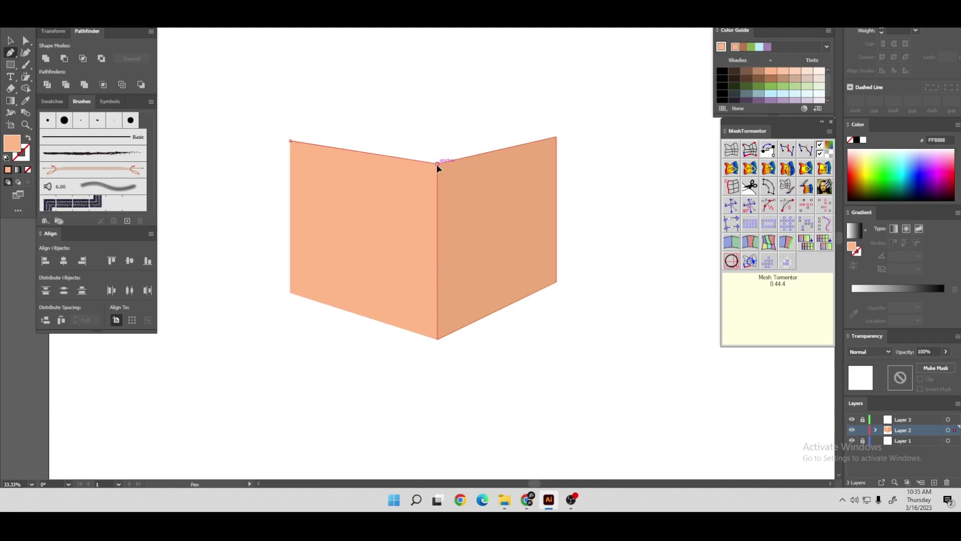
click(557, 137)
drag(423, 124, 389, 129)
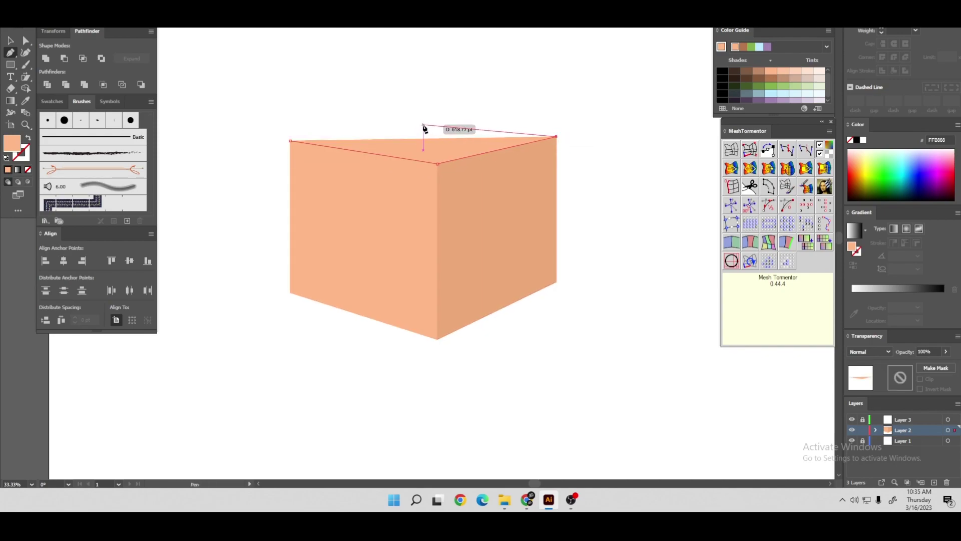
click(290, 141)
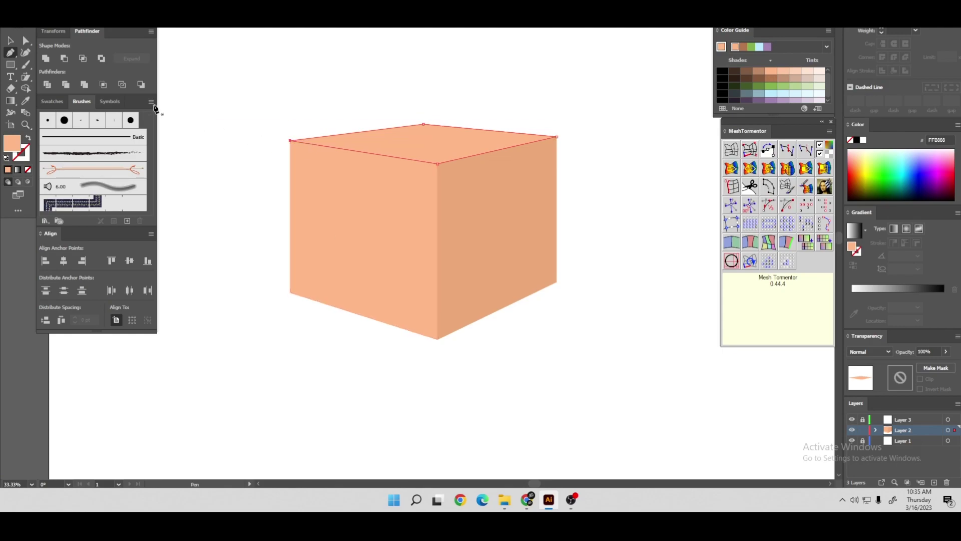
click(10, 41)
click(278, 91)
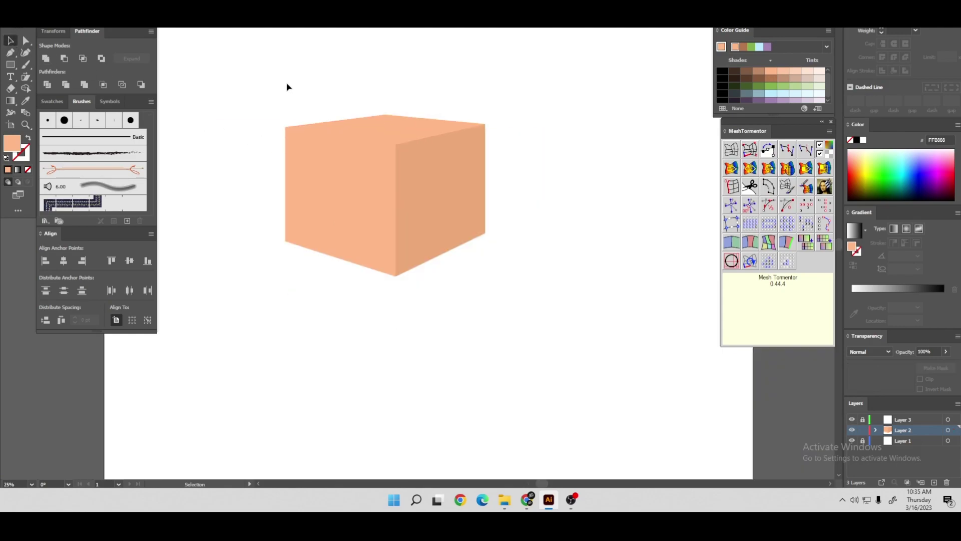
Apply a lighter peach fill to the top face
click(432, 143)
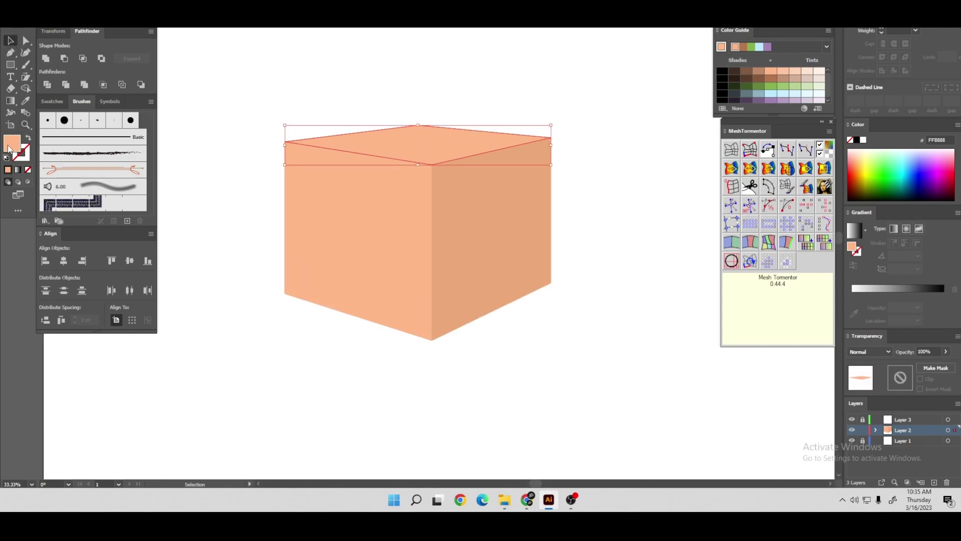
double_click(9, 149)
click(409, 139)
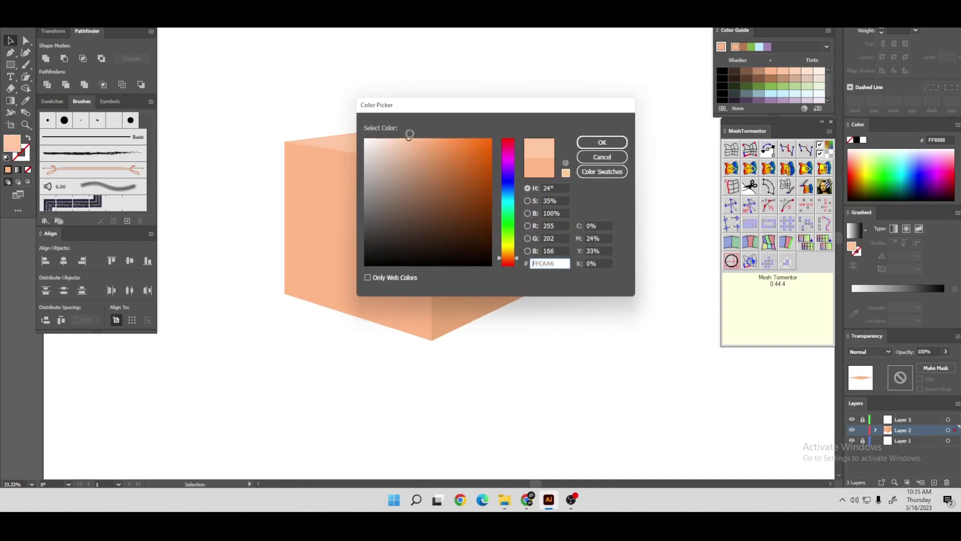
click(583, 144)
scroll(400, 76, down, 2)
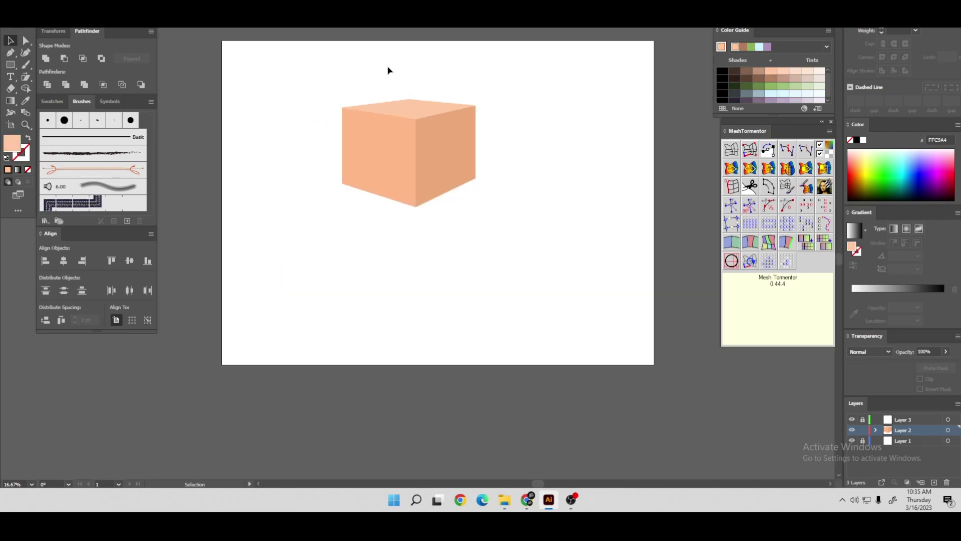
scroll(411, 65, up, 1)
scroll(416, 65, up, 1)
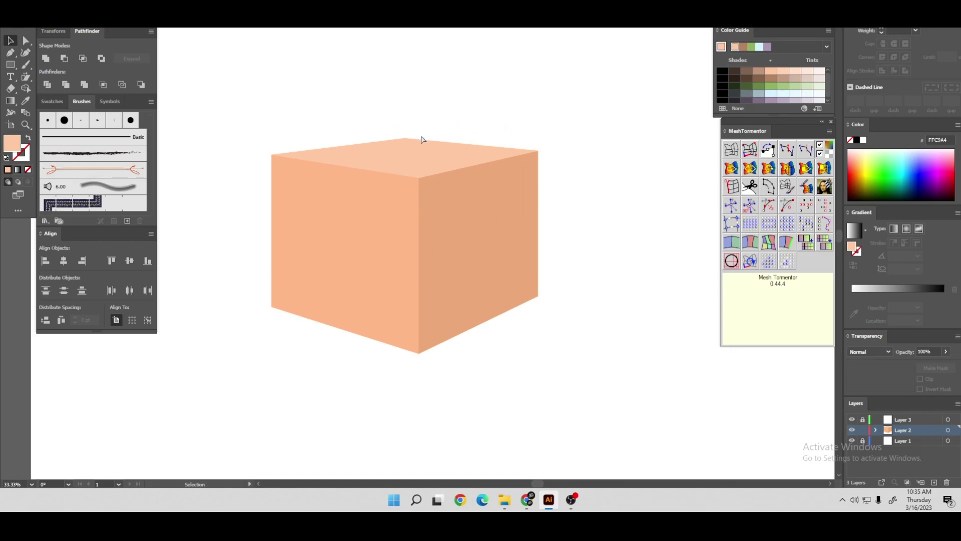
Undo that colour and refill the top face with a different lighter peach
key(ctrl+z)
key(ctrl+shift+z)
key(ctrl+z)
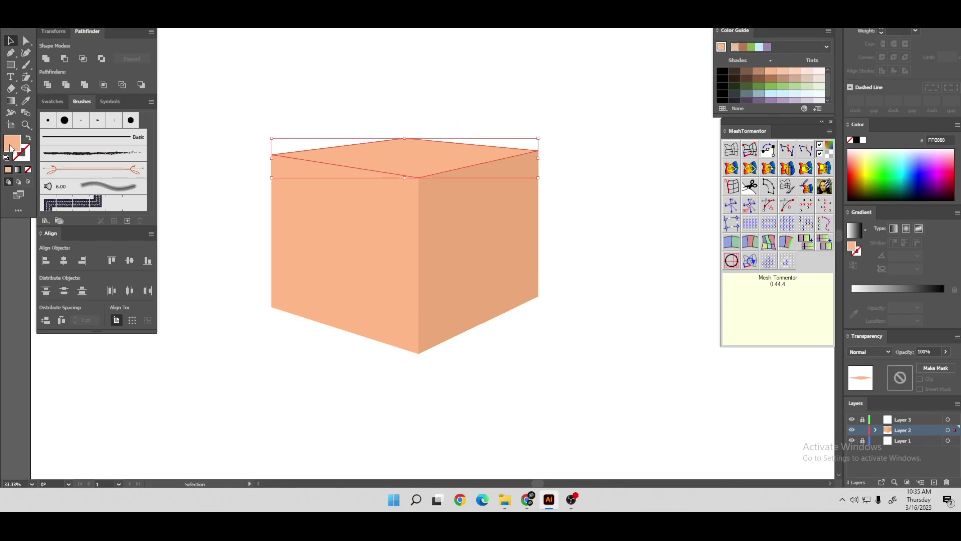
double_click(10, 147)
drag(419, 138, 415, 134)
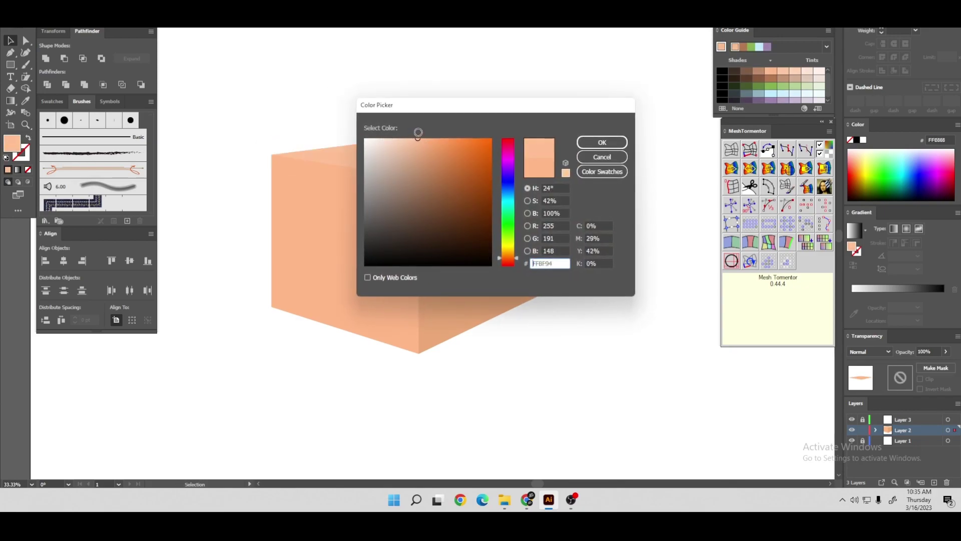
key(Return)
key(ctrl+minus)
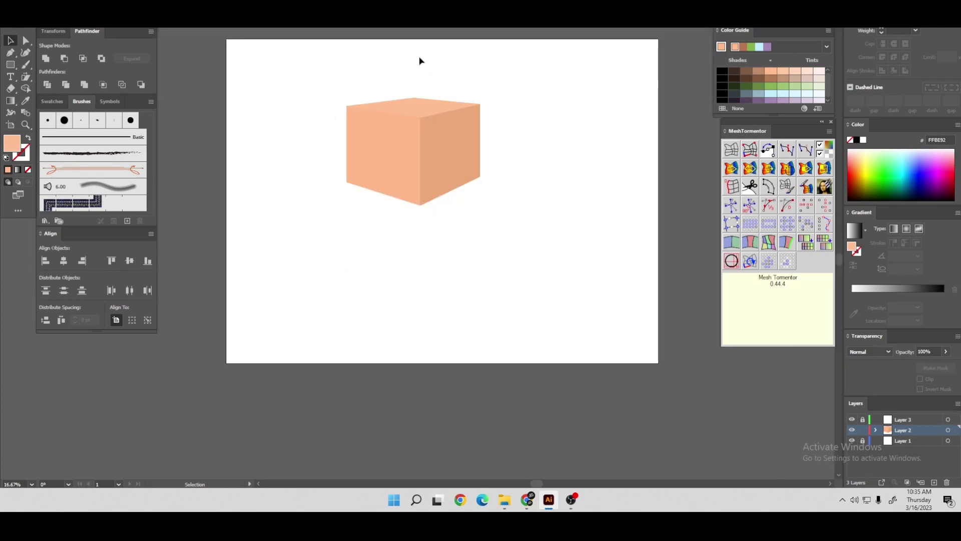
scroll(434, 69, up, 1)
Give the left face a slightly deeper peach fill
scroll(387, 253, up, 2)
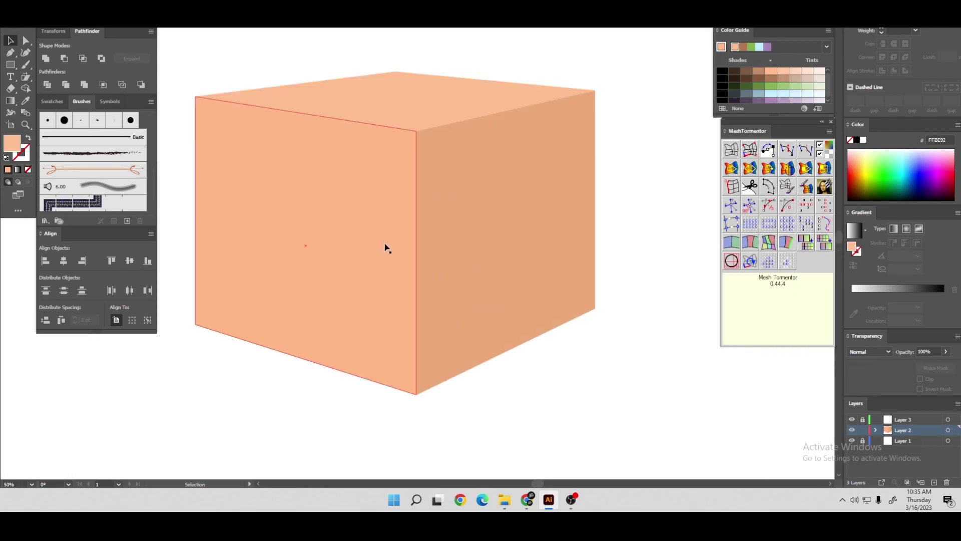
click(462, 242)
click(327, 228)
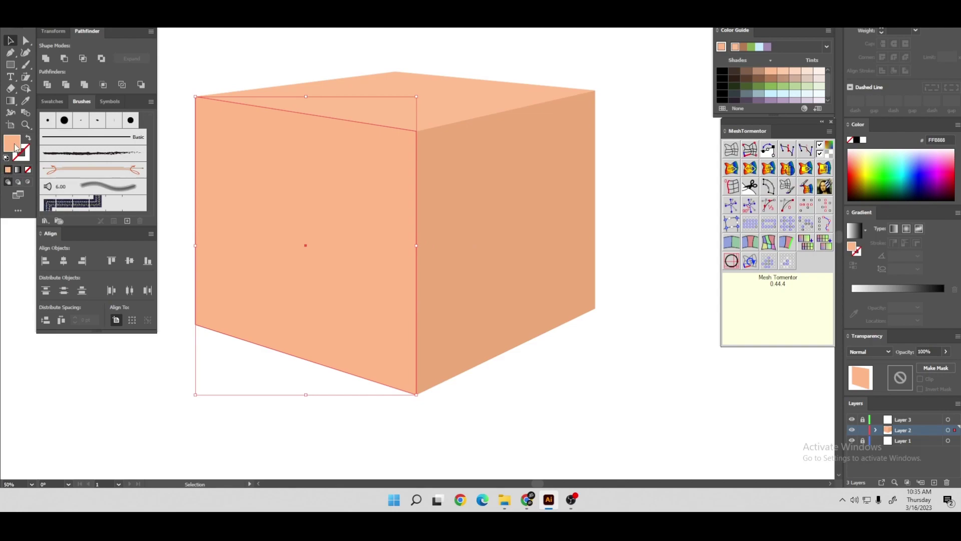
double_click(12, 144)
click(426, 141)
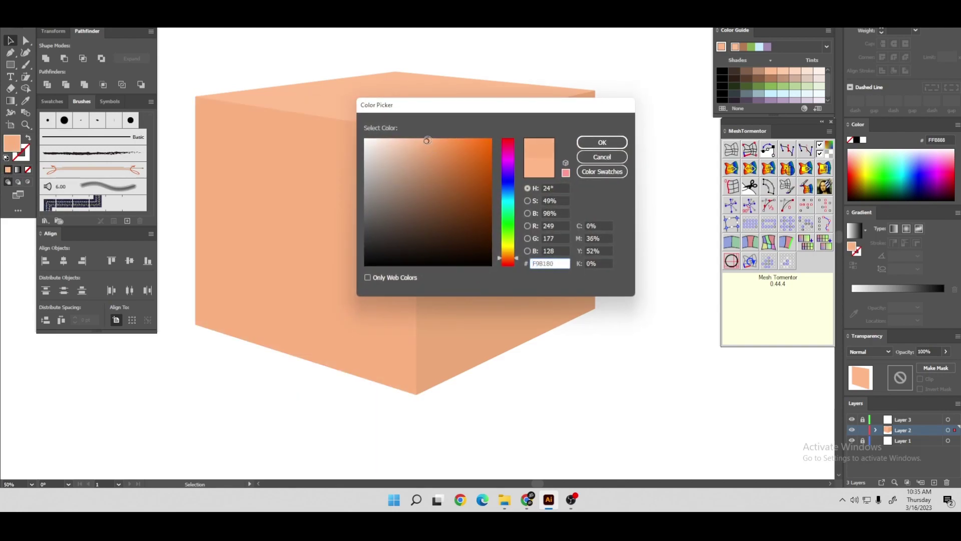
click(603, 142)
Give the right face a darker peach fill
click(530, 207)
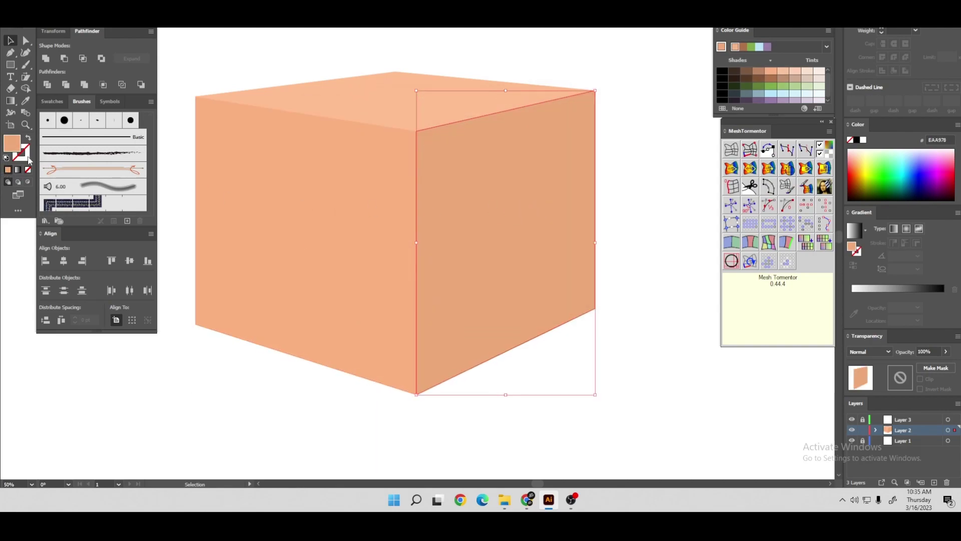
double_click(12, 144)
click(434, 153)
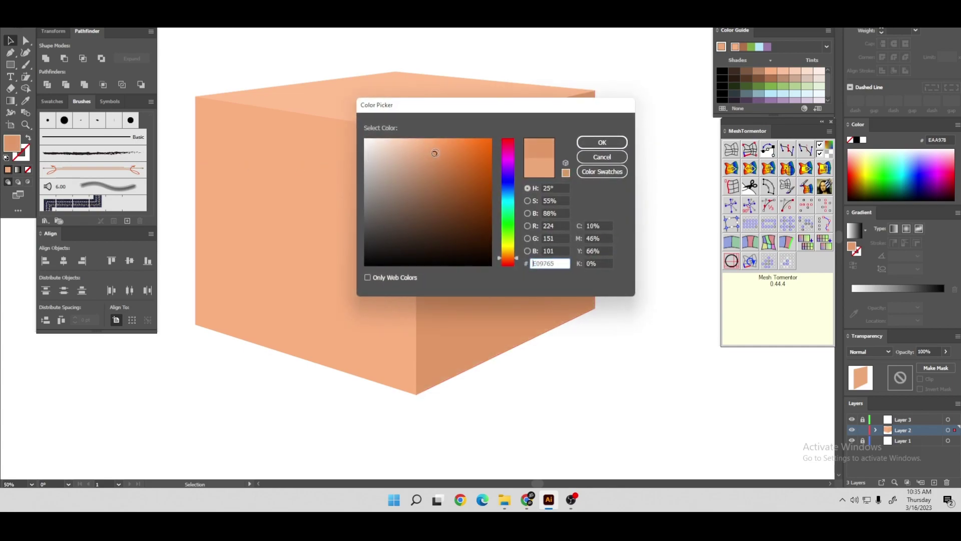
click(596, 143)
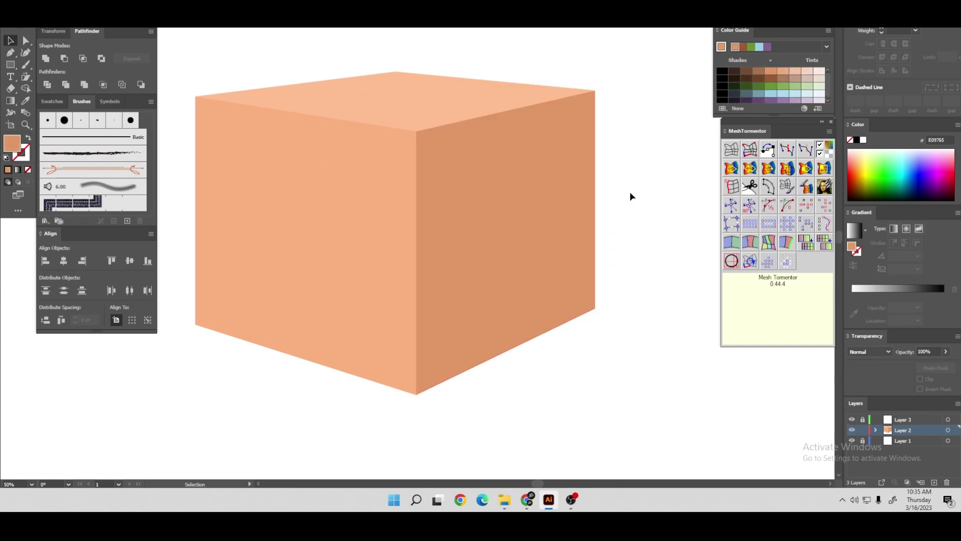
alt+scroll(630, 192, down, 2)
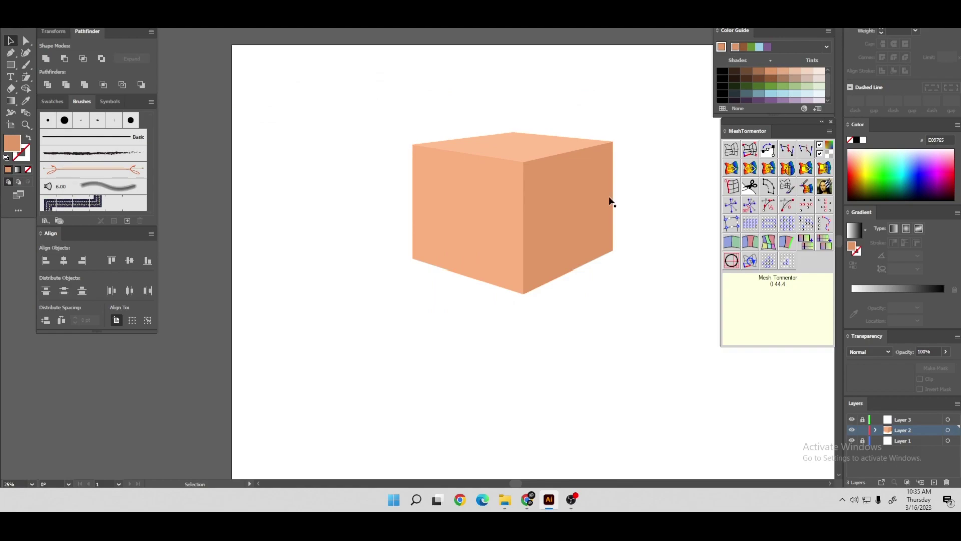
alt+scroll(406, 156, down, 2)
Move the cube toward the artboard's upper left
alt+scroll(399, 134, up, 1)
drag(399, 134, 497, 254)
drag(490, 215, 413, 199)
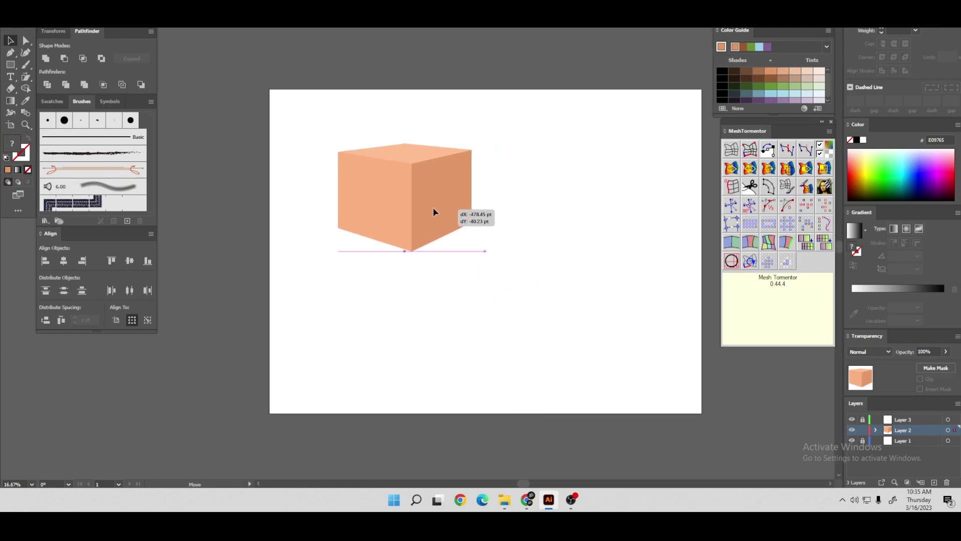
click(273, 203)
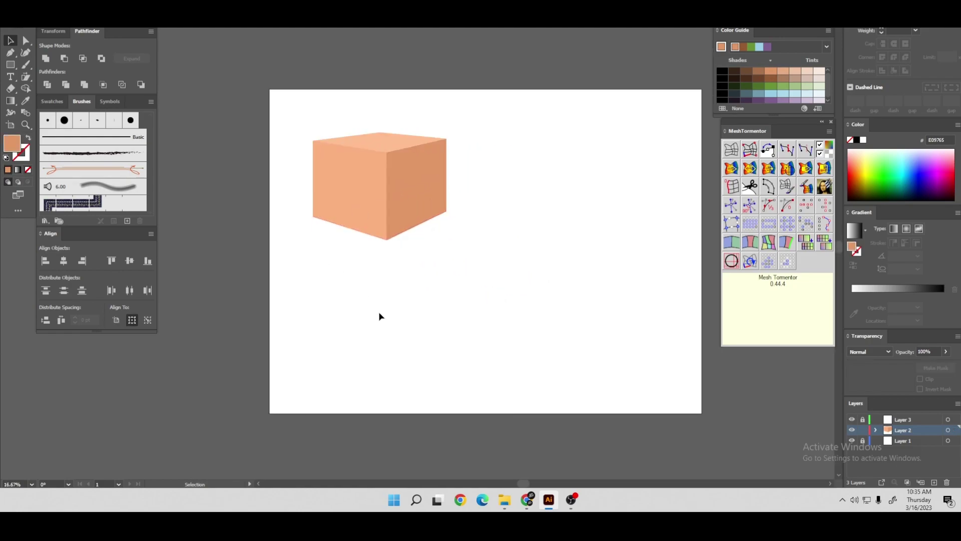
alt+scroll(296, 160, up, 2)
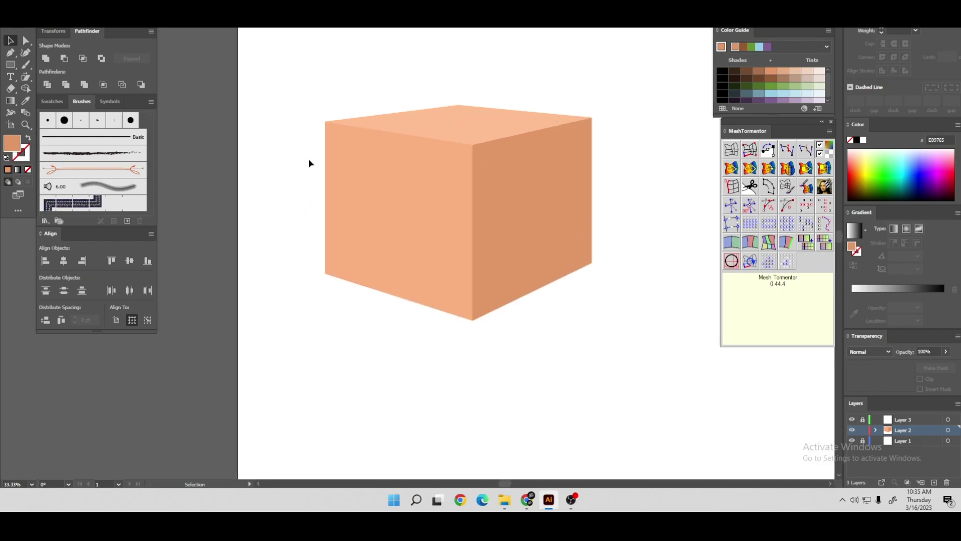
scroll(430, 163, up, 2)
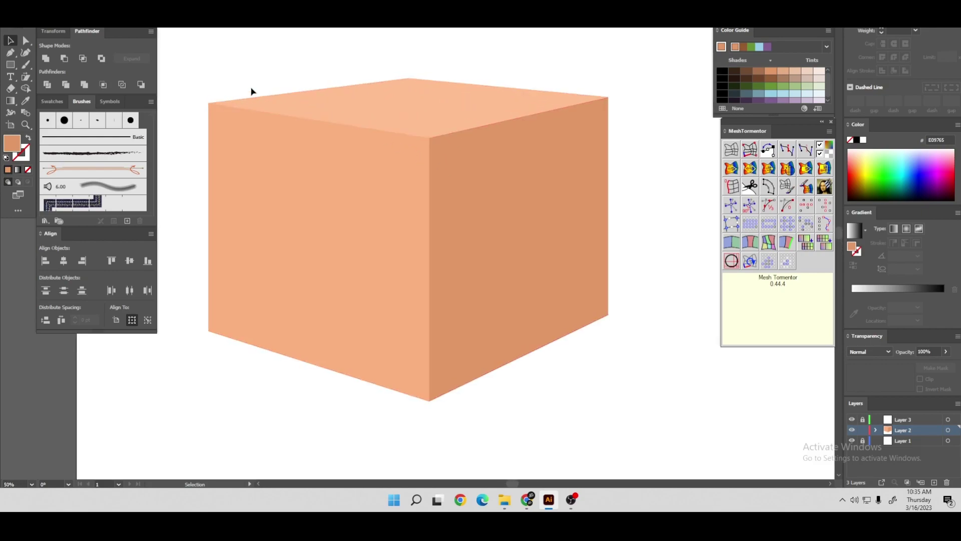
Set the Pen tool's fill to dark brown 663B1E
click(10, 52)
double_click(13, 143)
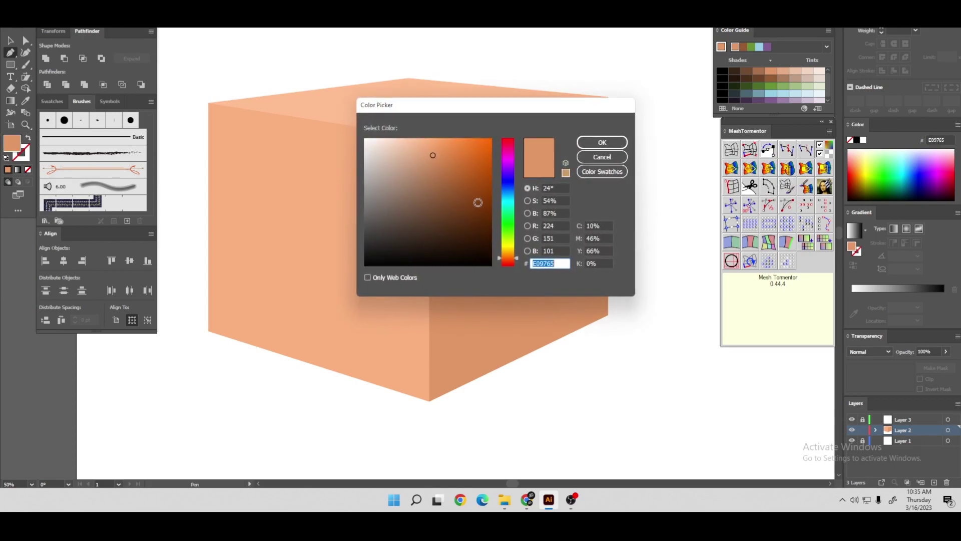
drag(477, 202, 455, 213)
click(596, 144)
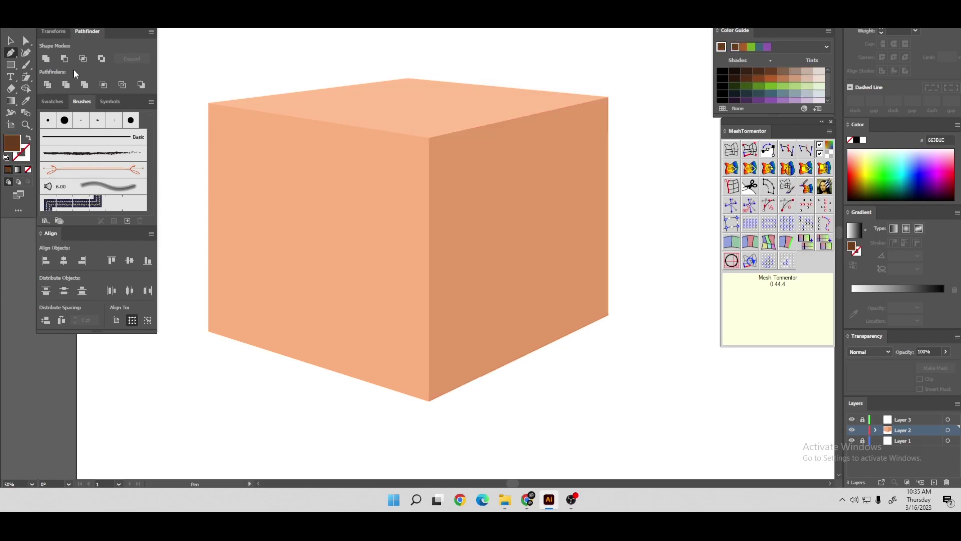
Draw a thin dark brown sliver along the cube's top edge
scroll(607, 97, up, 1)
click(607, 96)
click(445, 131)
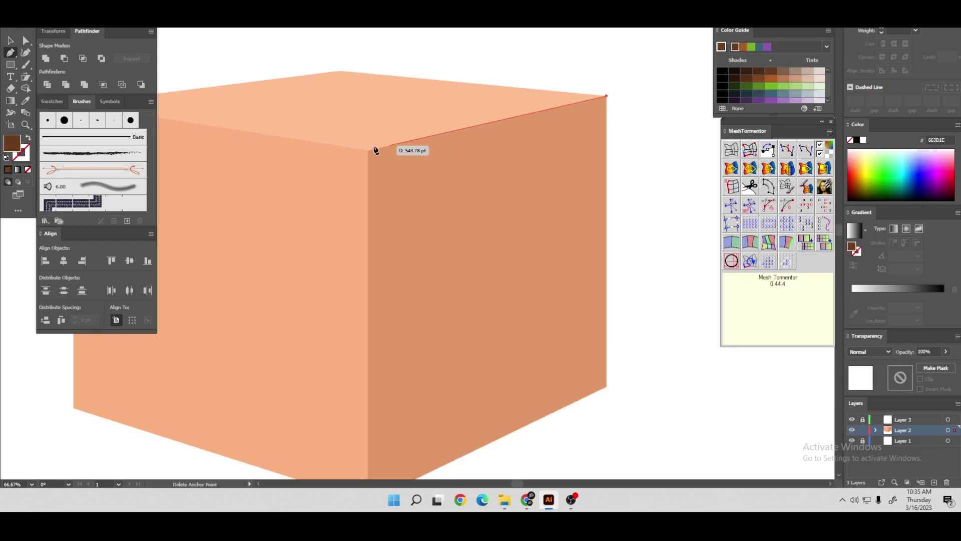
click(368, 151)
click(292, 170)
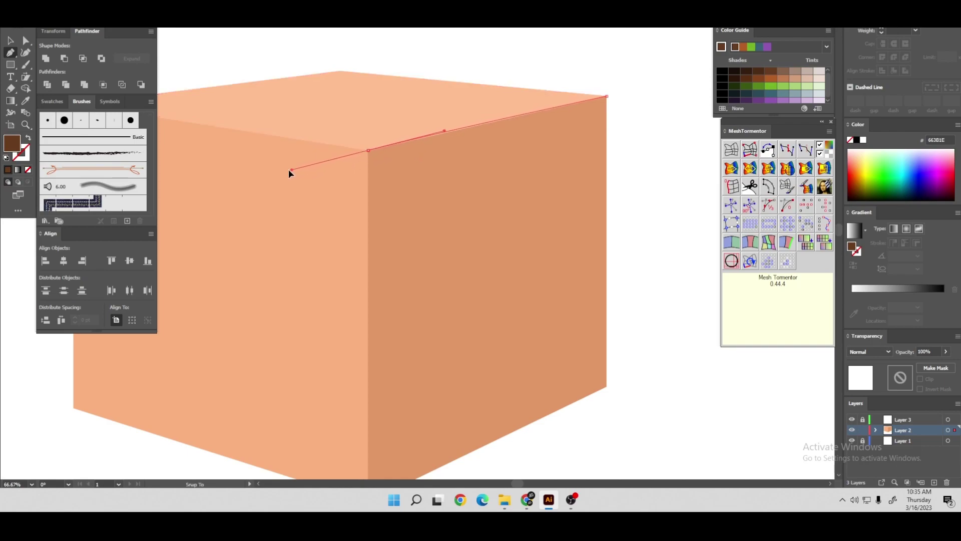
click(194, 189)
click(369, 151)
key(ctrl+z)
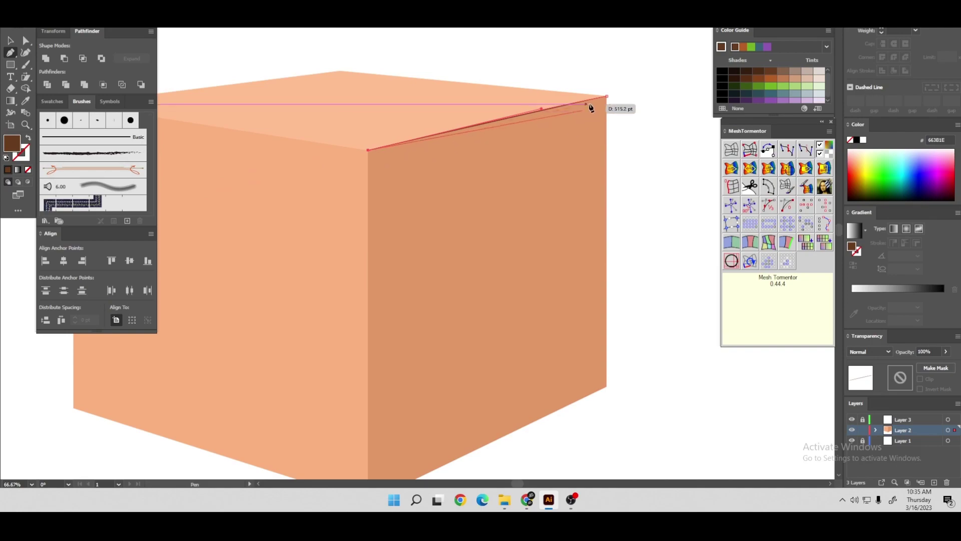
key(ctrl+z)
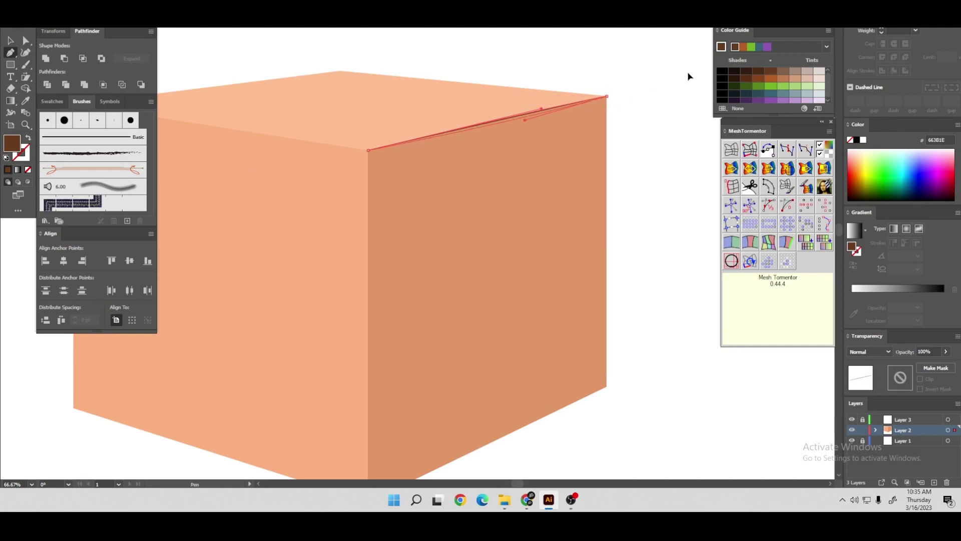
key(ctrl+minus)
key(ctrl+minus)
key(ctrl+equal)
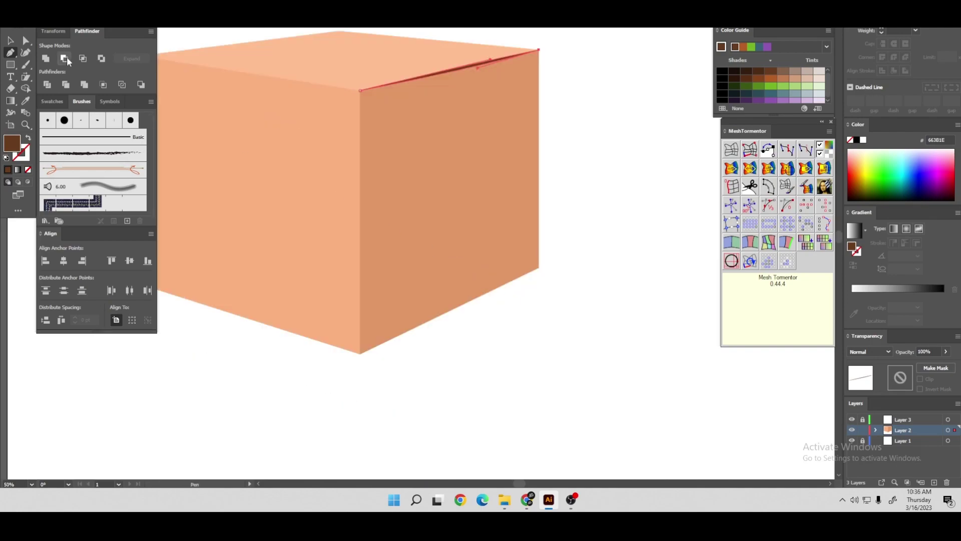
click(10, 43)
Copy the sliver to the right face's bottom edge and reshape its ends to fit
scroll(611, 121, down, 2)
scroll(611, 120, up, 1)
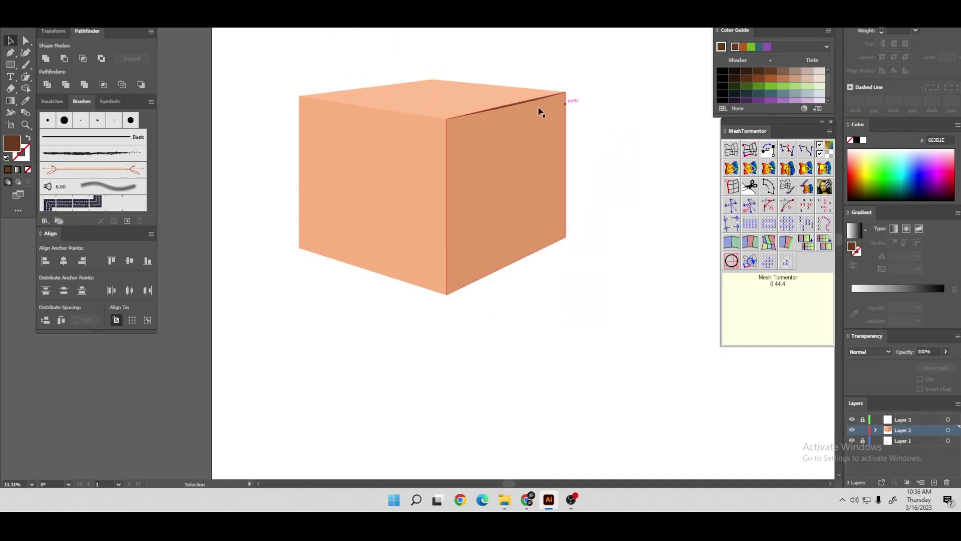
mouse_move(521, 106)
mouse_down()
mouse_move(515, 214)
mouse_move(532, 246)
mouse_up()
scroll(531, 246, up, 2)
key(a)
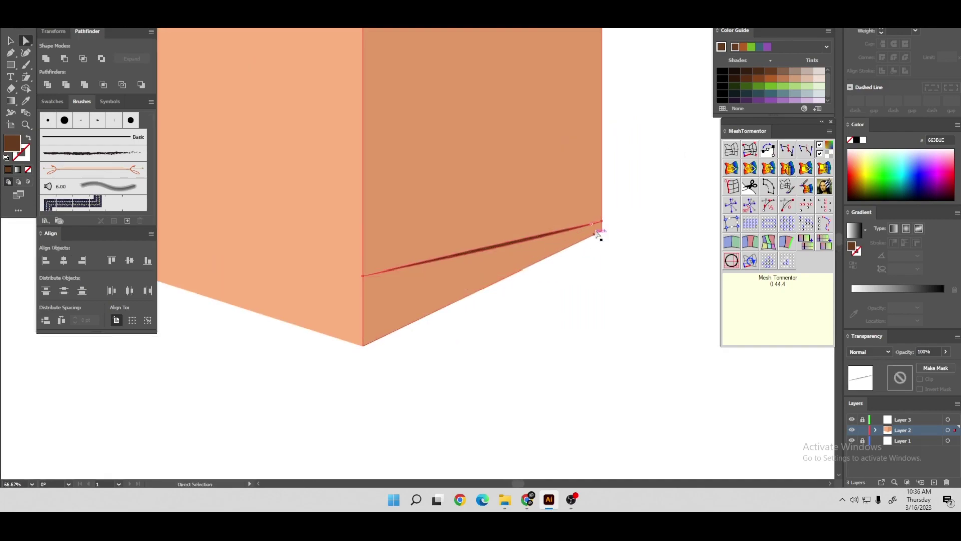
drag(602, 222, 603, 231)
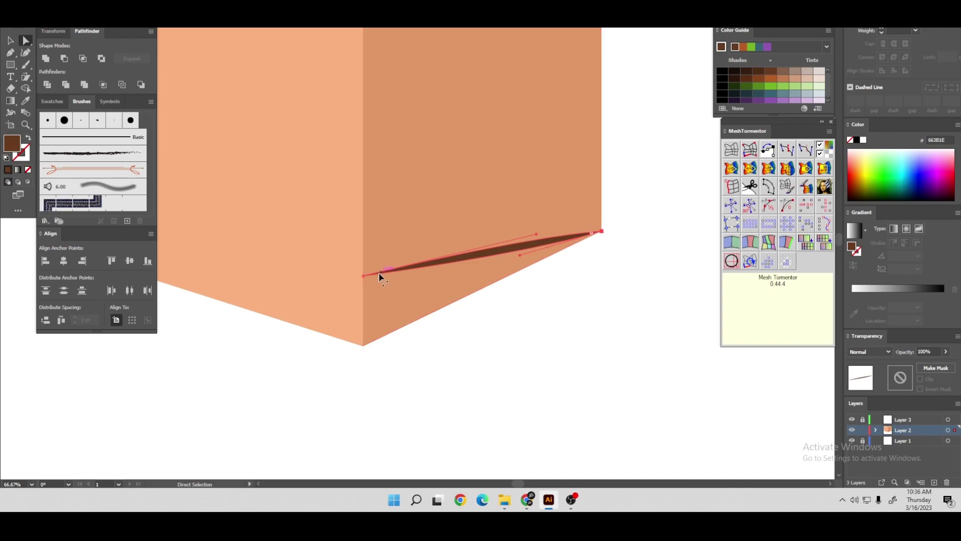
mouse_move(382, 272)
mouse_down()
mouse_move(364, 281)
mouse_move(364, 350)
mouse_up()
mouse_move(536, 305)
mouse_down()
mouse_move(498, 237)
mouse_move(523, 279)
mouse_move(522, 270)
mouse_up()
click(546, 333)
Narrow the bottom-edge shadow sliver by moving its front anchor
alt+scroll(547, 281, down, 3)
alt+scroll(596, 249, down, 1)
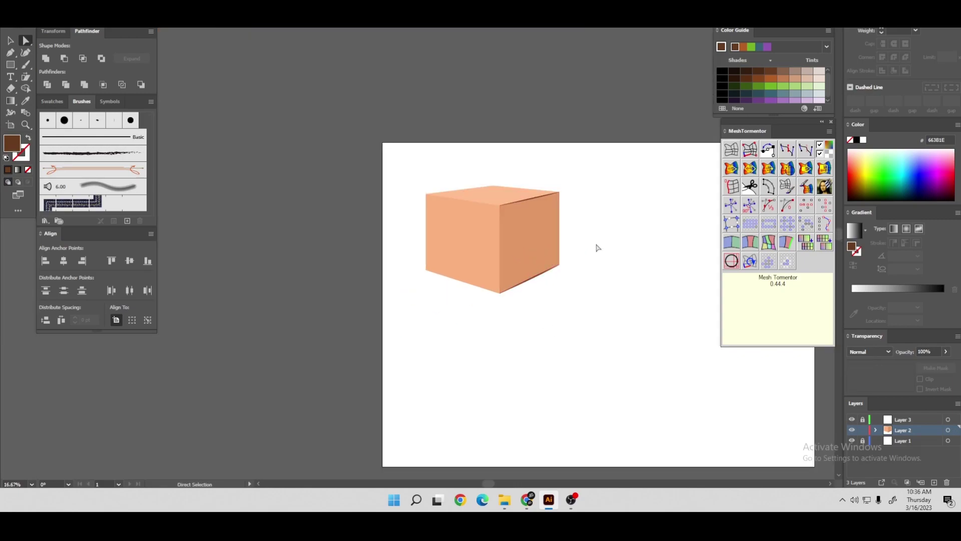
alt+scroll(569, 274, up, 4)
alt+scroll(547, 316, up, 1)
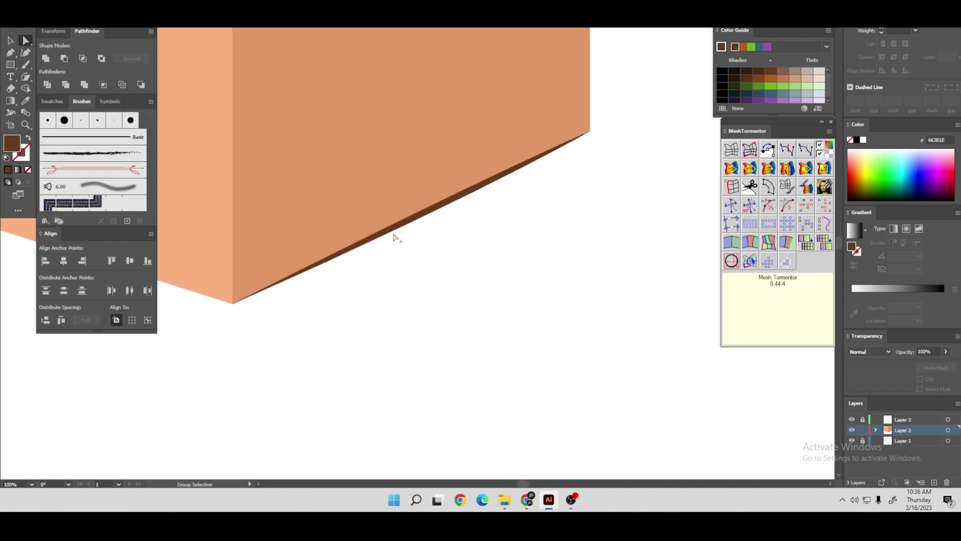
click(394, 229)
click(233, 304)
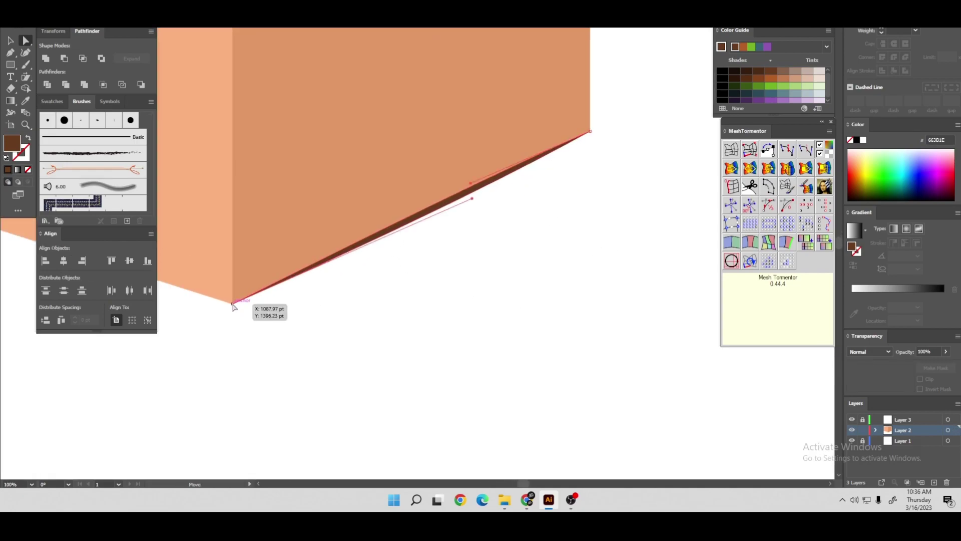
drag(473, 199, 476, 194)
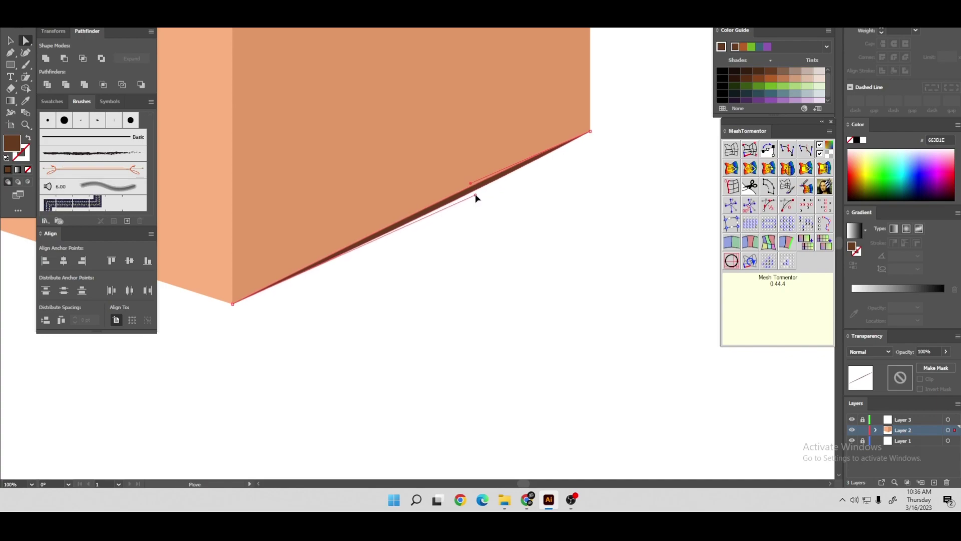
click(507, 231)
alt+scroll(508, 231, down, 3)
alt+scroll(508, 232, down, 1)
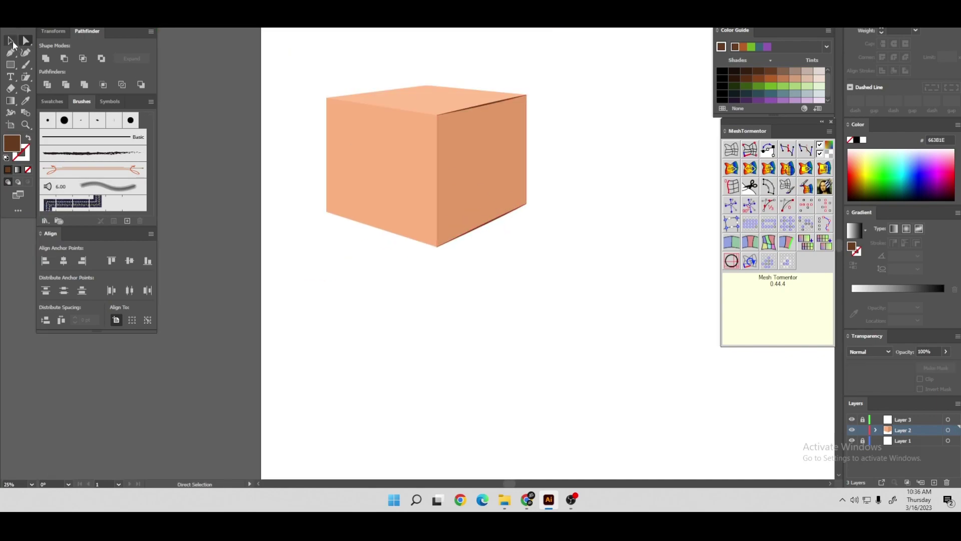
Load a very light peach fill for drawing
double_click(11, 148)
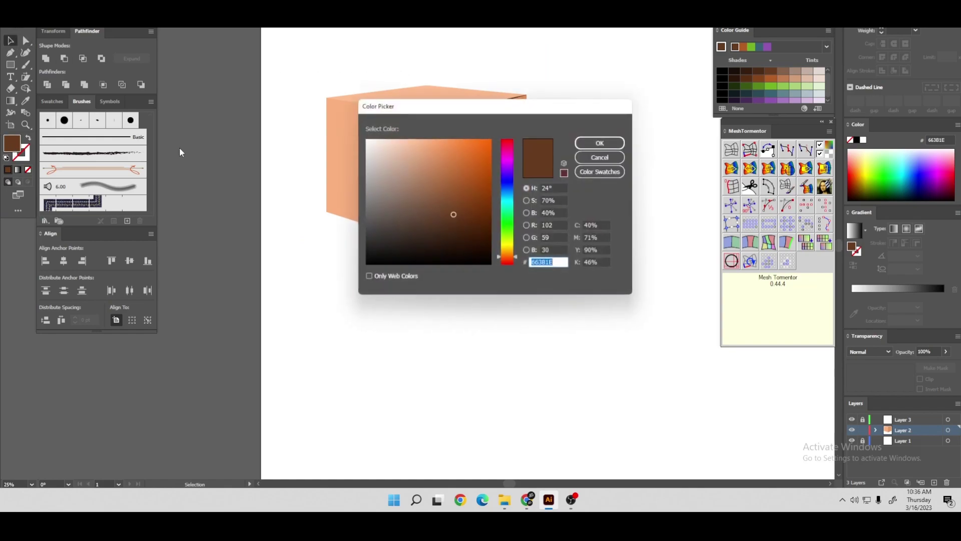
click(381, 138)
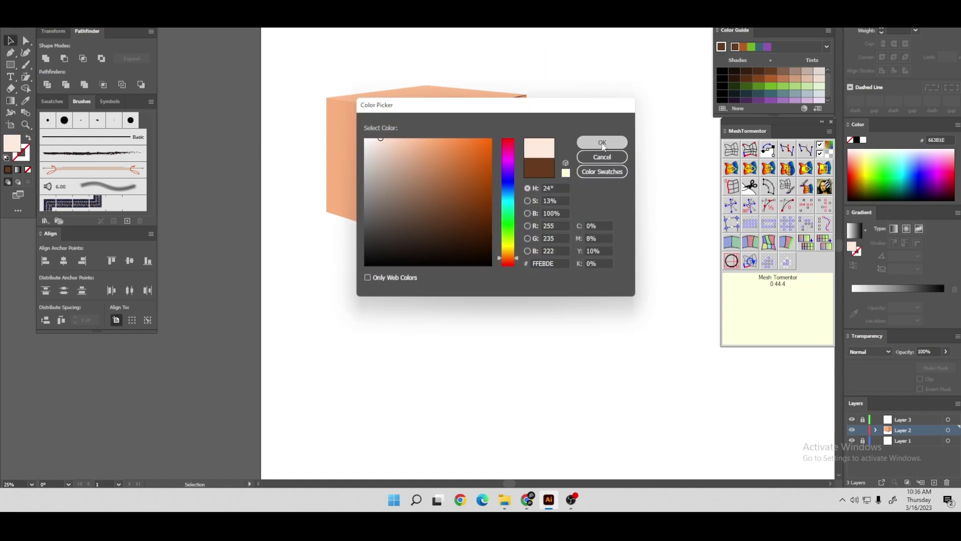
click(580, 142)
click(10, 52)
alt+scroll(493, 139, up, 3)
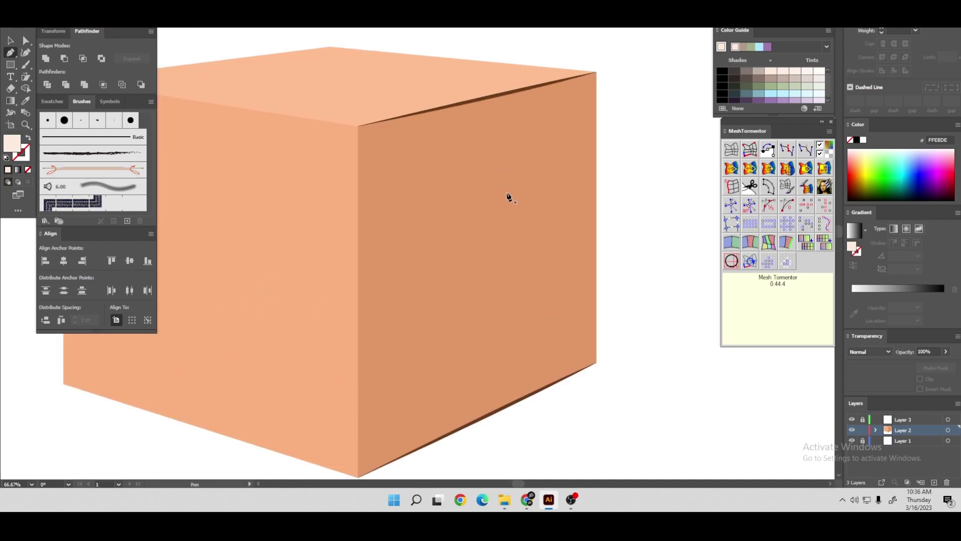
Draw a light four-cornered shape from the top edge down the right face
click(513, 166)
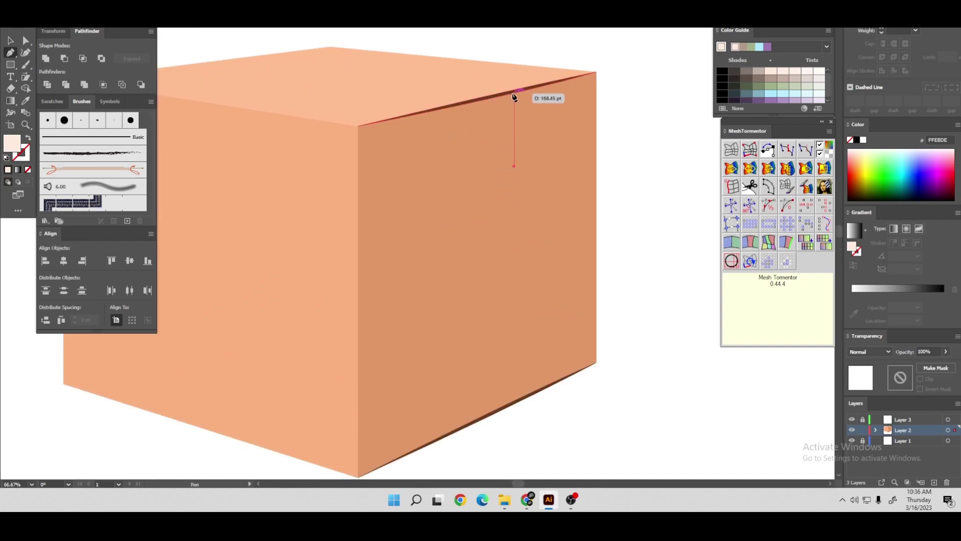
alt+scroll(514, 96, up, 3)
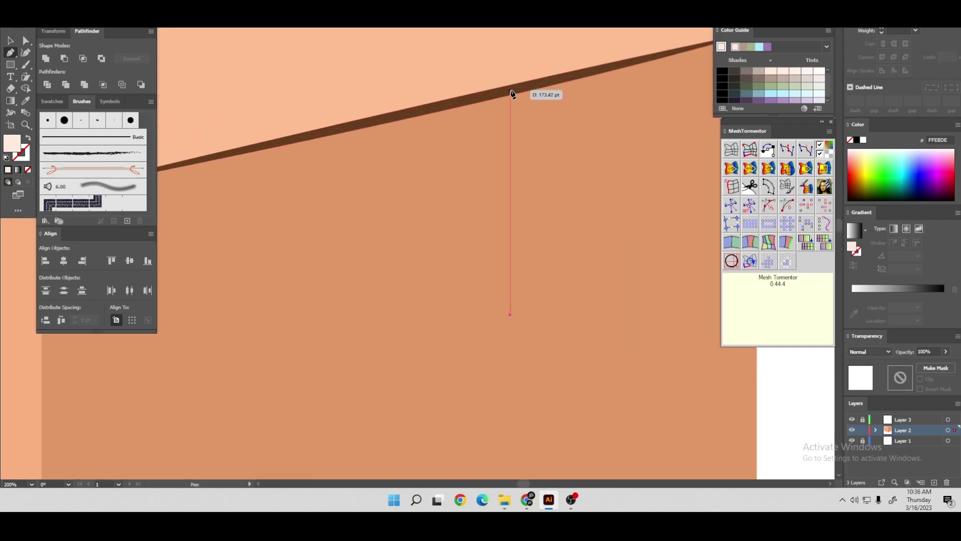
click(511, 92)
click(340, 130)
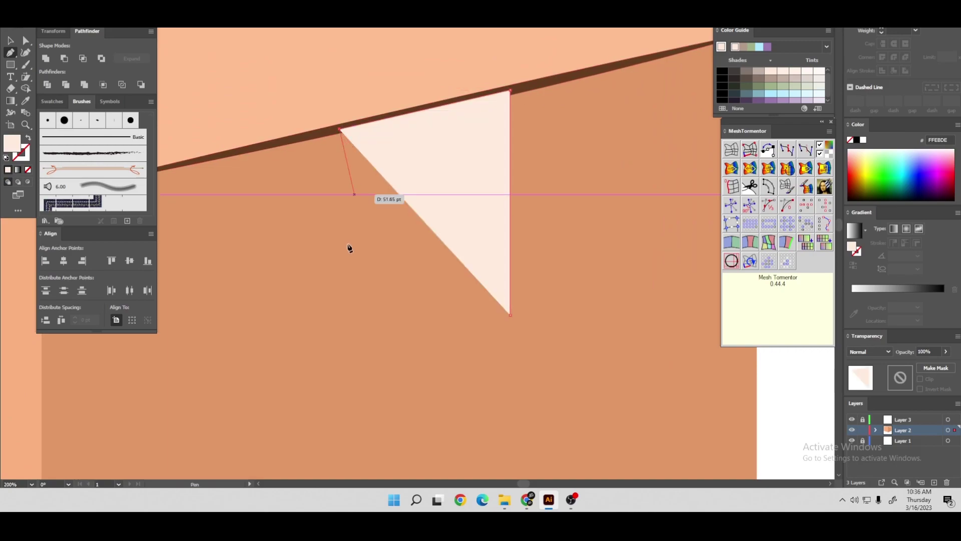
click(340, 371)
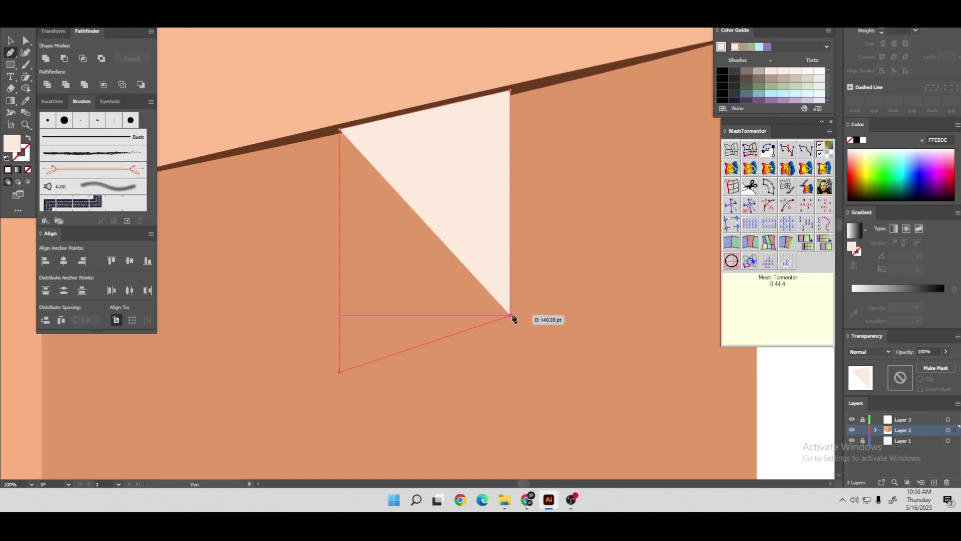
click(511, 316)
key(ctrl+minus)
key(ctrl+minus)
key(ctrl+minus)
key(ctrl+minus)
key(ctrl+plus)
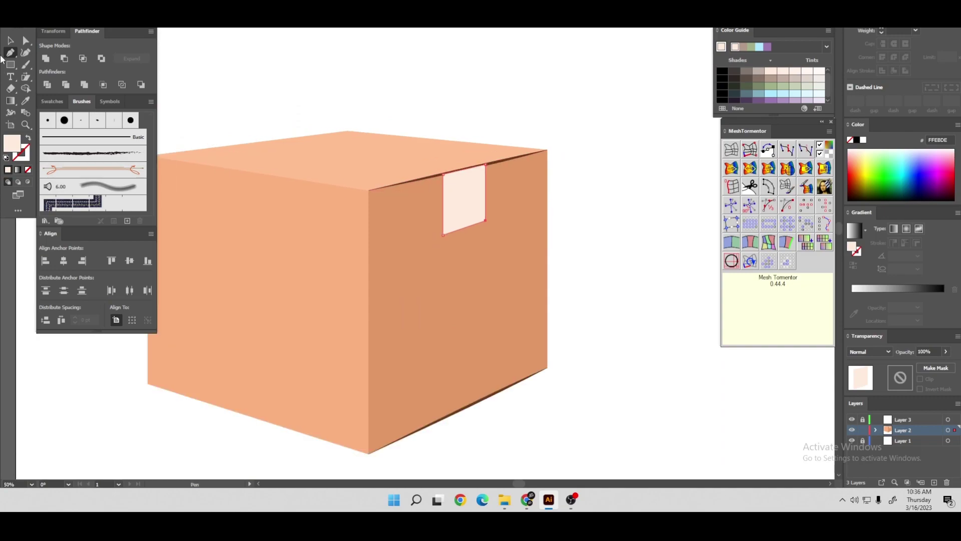
click(10, 40)
click(316, 75)
key(ctrl+minus)
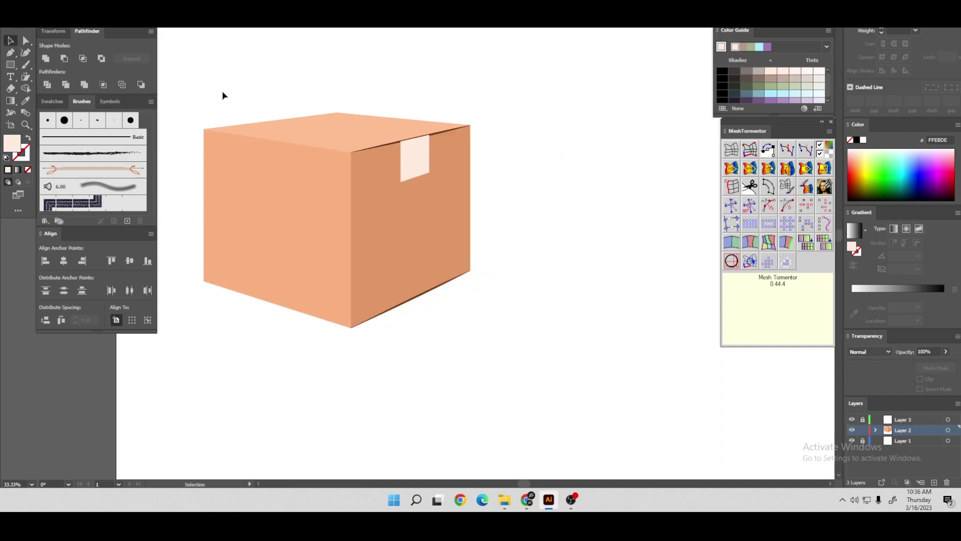
scroll(223, 95, up, 2)
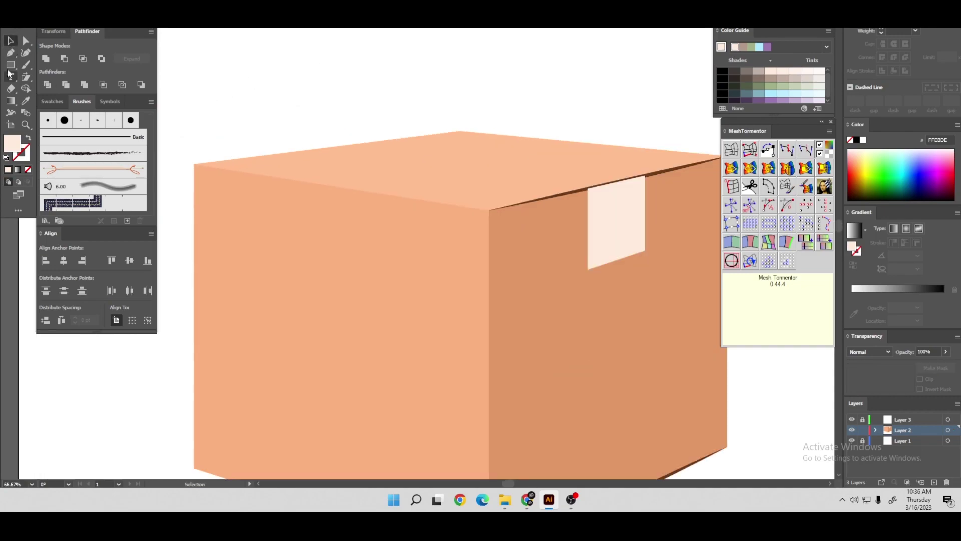
Draw the tape strip across the box top, folding down over the right side
click(643, 176)
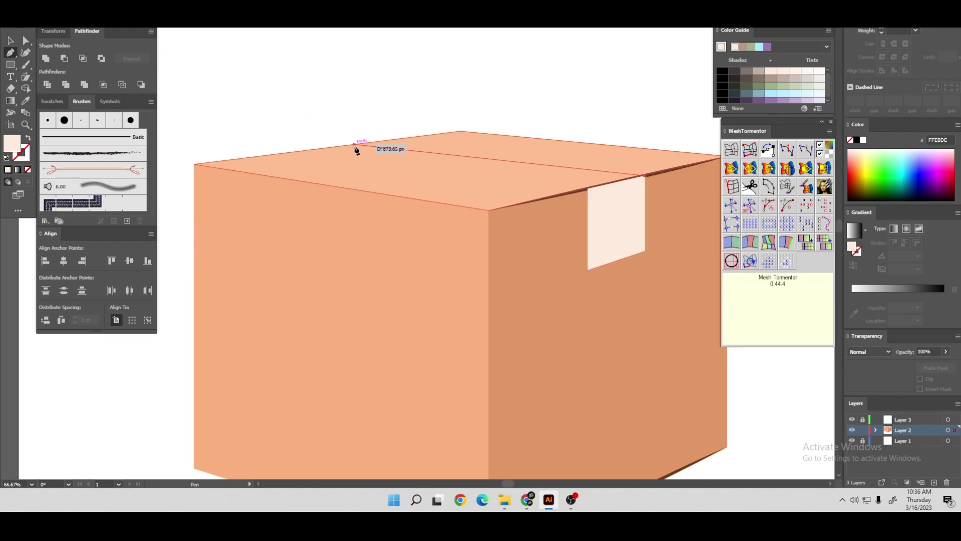
click(380, 141)
click(320, 148)
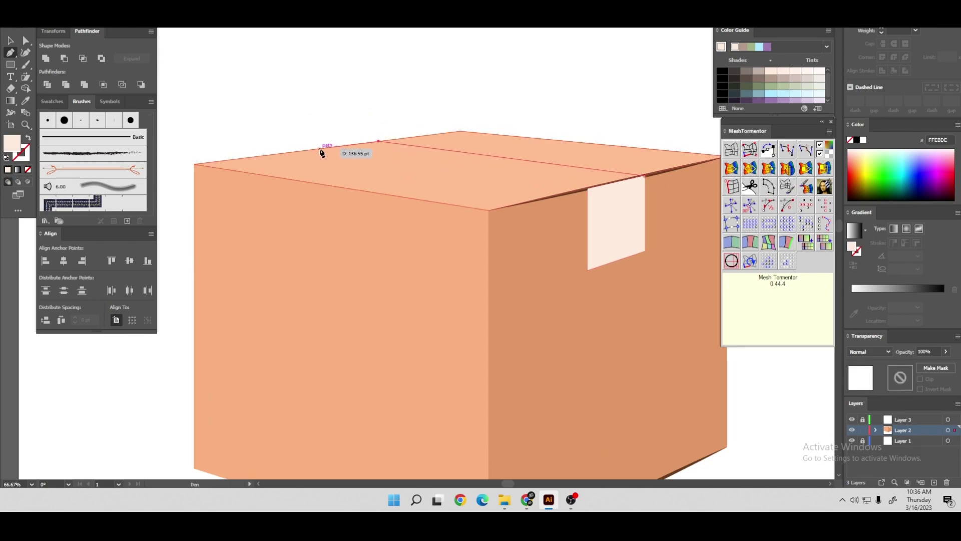
click(588, 190)
click(645, 176)
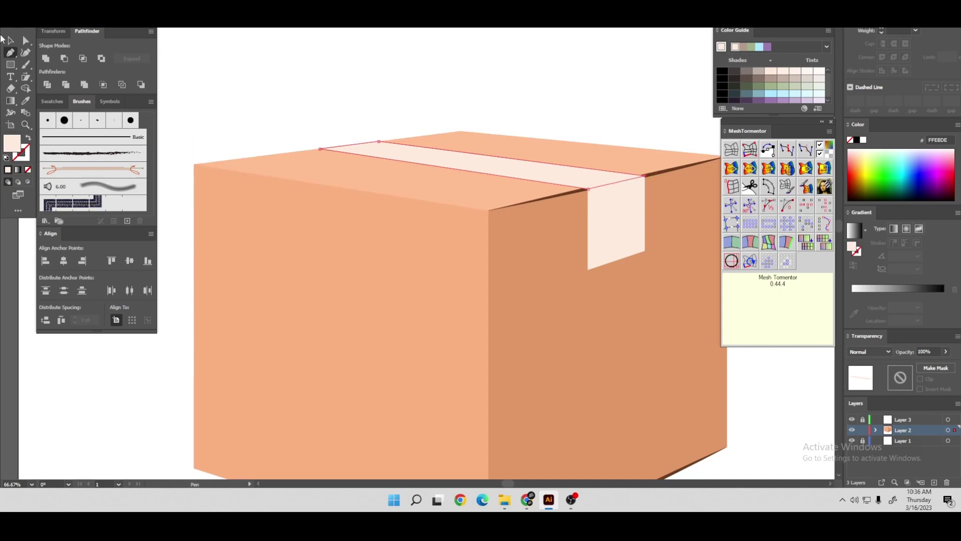
click(11, 41)
click(360, 98)
key(ctrl+0)
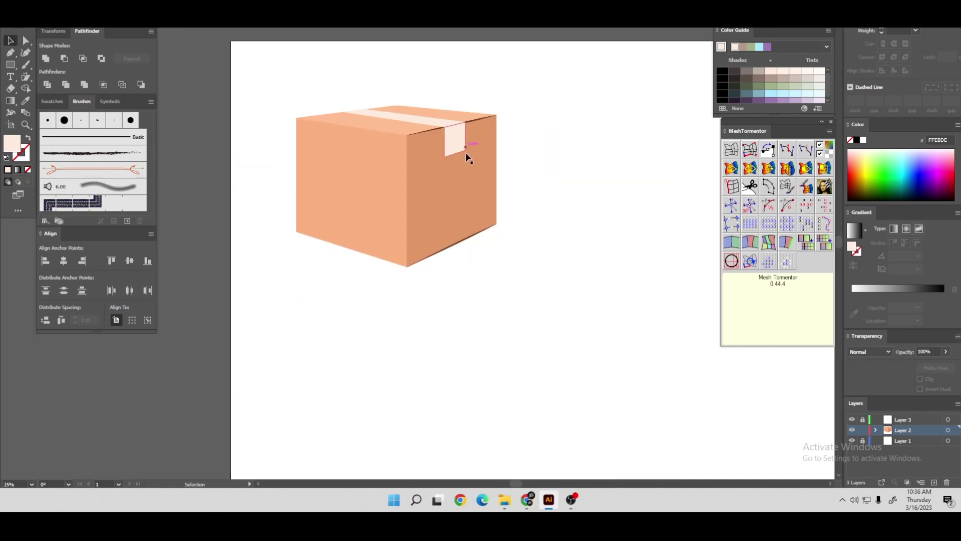
click(444, 151)
Tint the side tape flap a slightly darker peach, F4D8C9
double_click(13, 142)
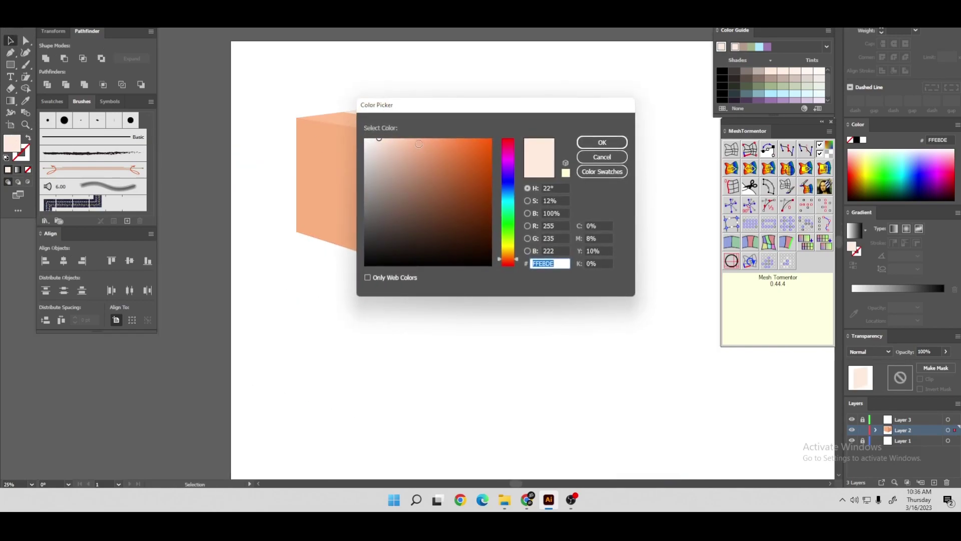
click(385, 143)
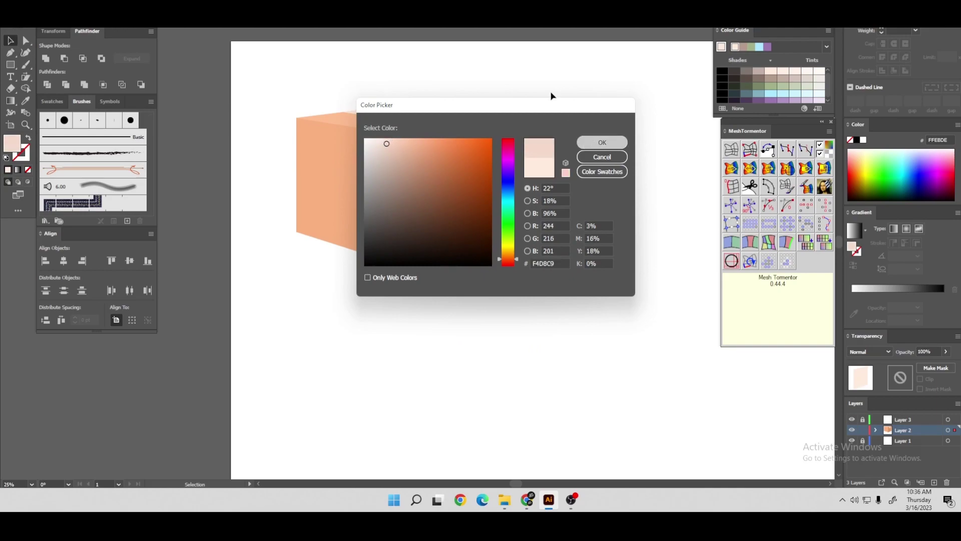
key(Return)
key(ctrl+plus)
click(573, 84)
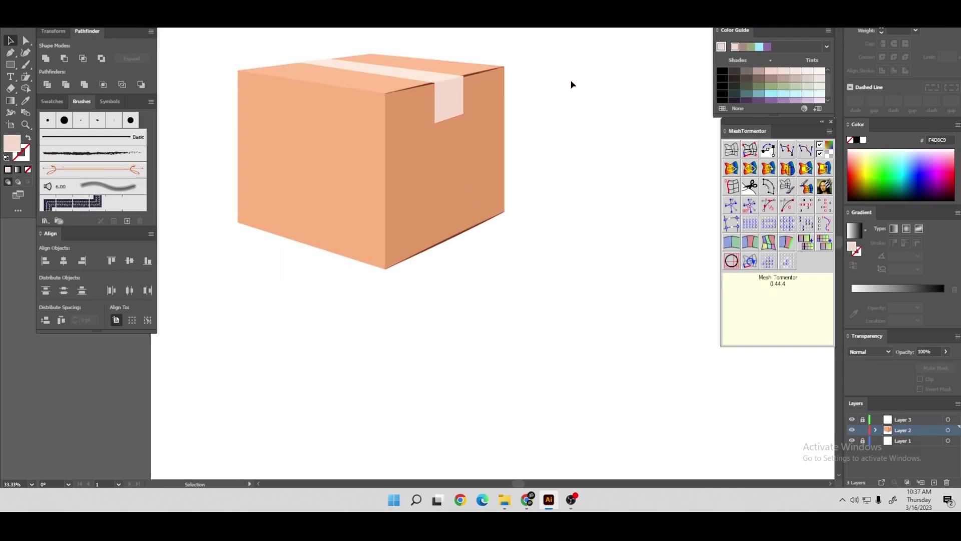
Draw a four-corner tape piece at the bottom of the right face, snapping its lower corners to the box edge
scroll(549, 152, up, 2)
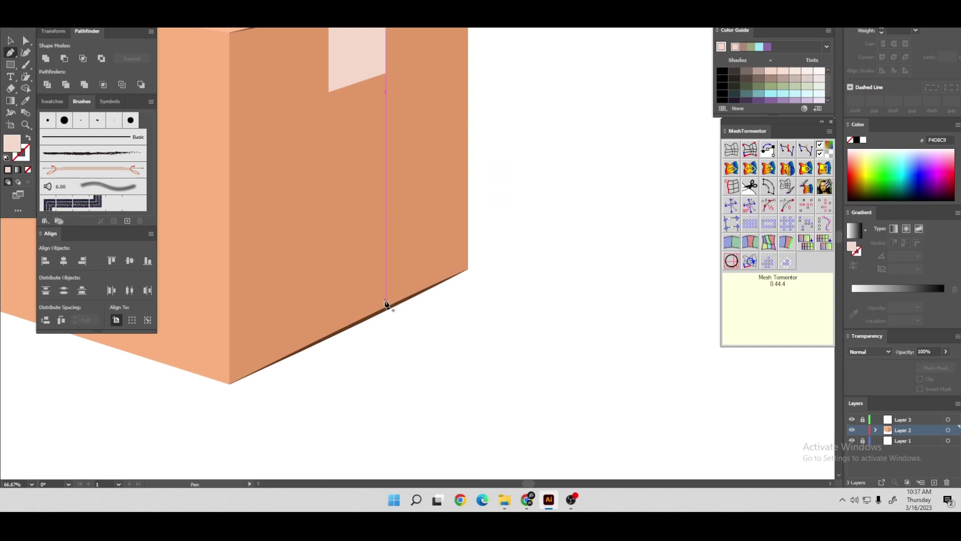
click(387, 308)
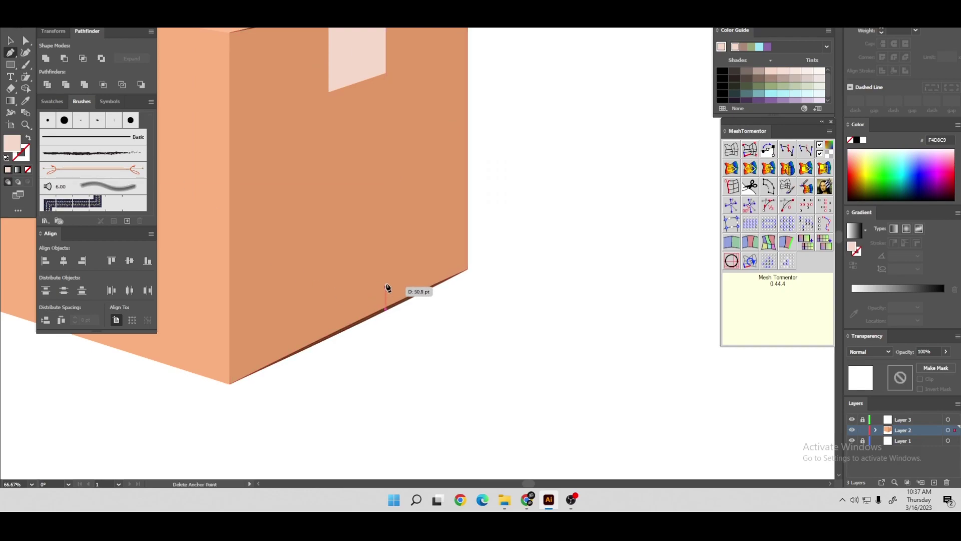
click(385, 253)
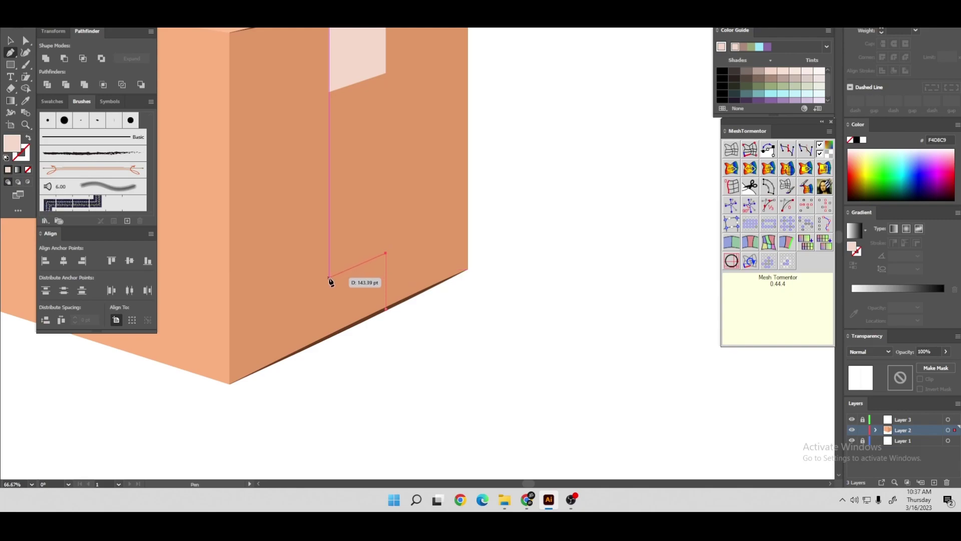
click(329, 276)
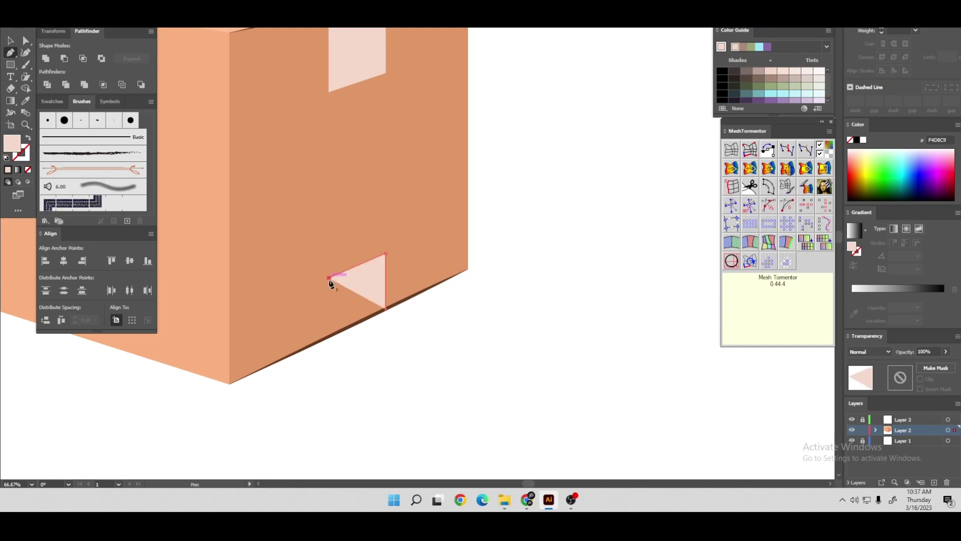
click(329, 333)
scroll(333, 333, up, 3)
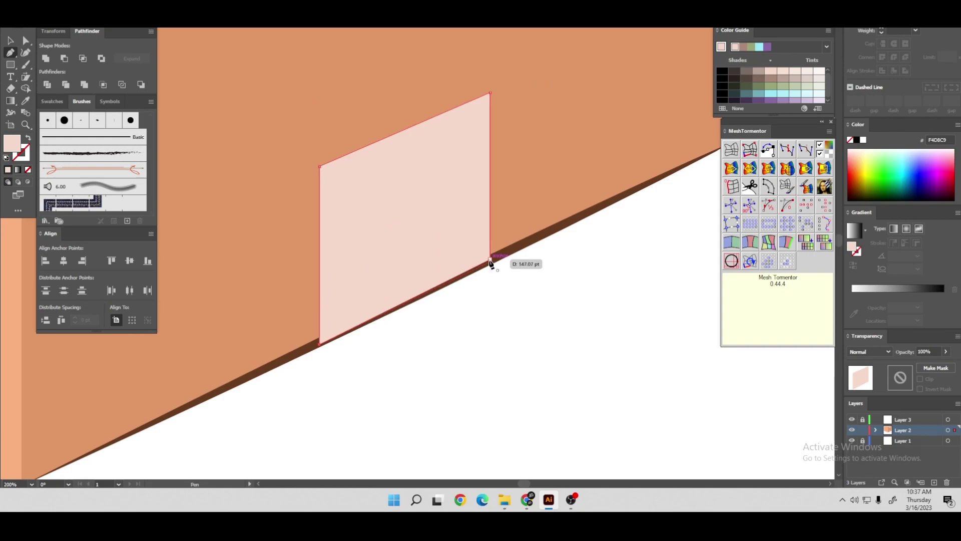
key(ctrl)
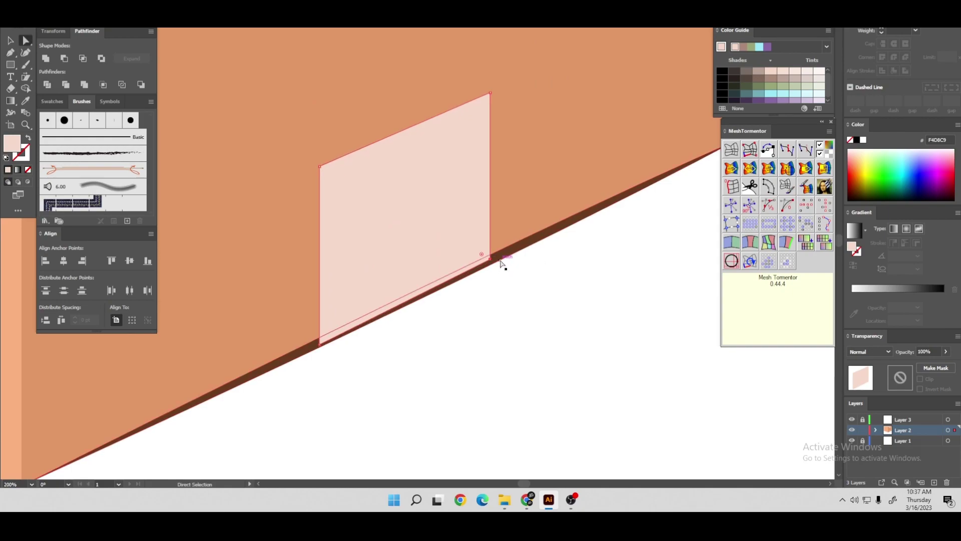
drag(491, 260, 490, 265)
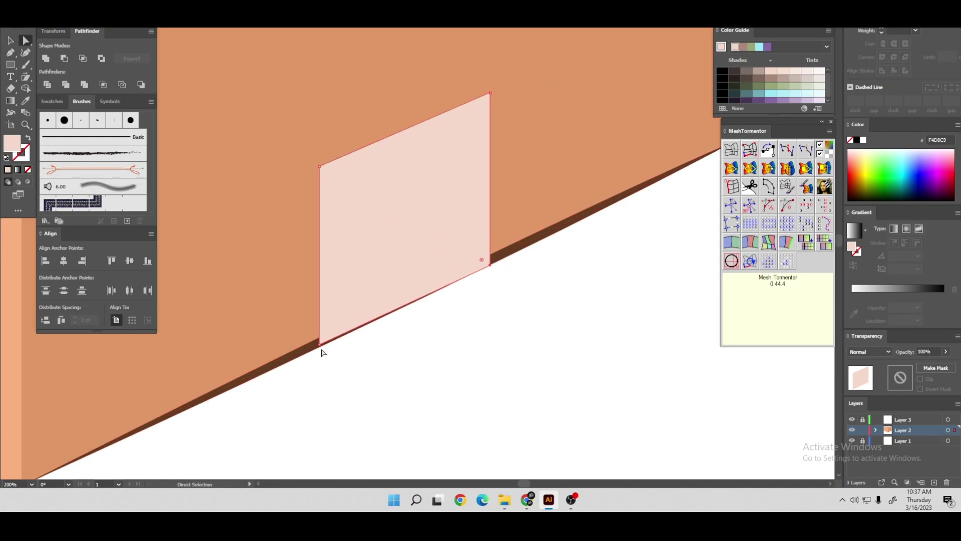
drag(320, 345, 320, 346)
scroll(560, 344, down, 5)
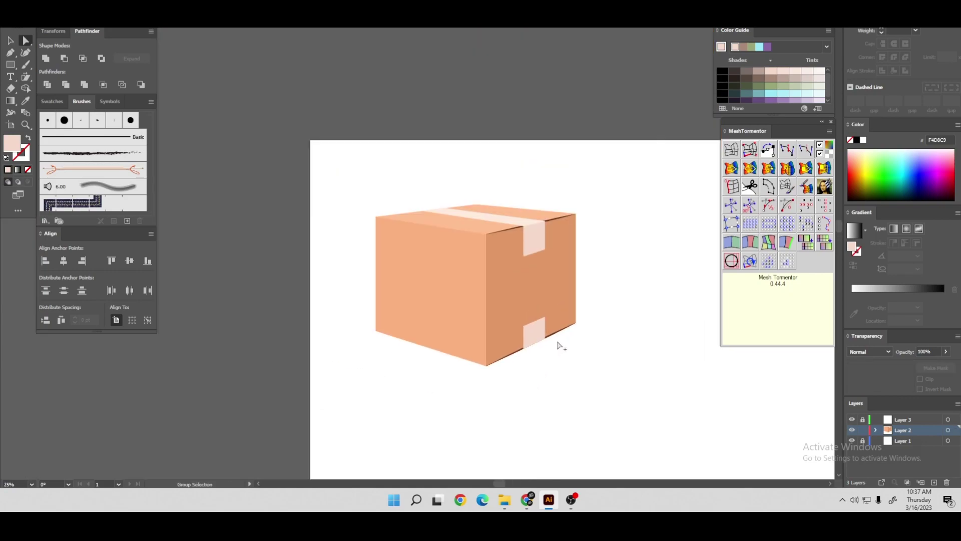
scroll(481, 329, down, 2)
scroll(501, 300, up, 5)
Narrow the lower tape piece and the upper tape flap from their left sides
click(501, 300)
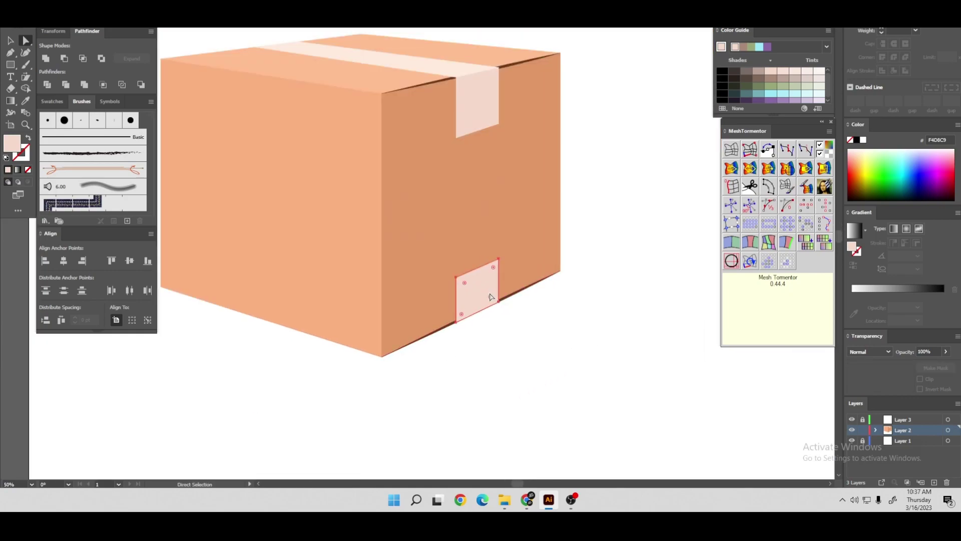
scroll(493, 295, up, 3)
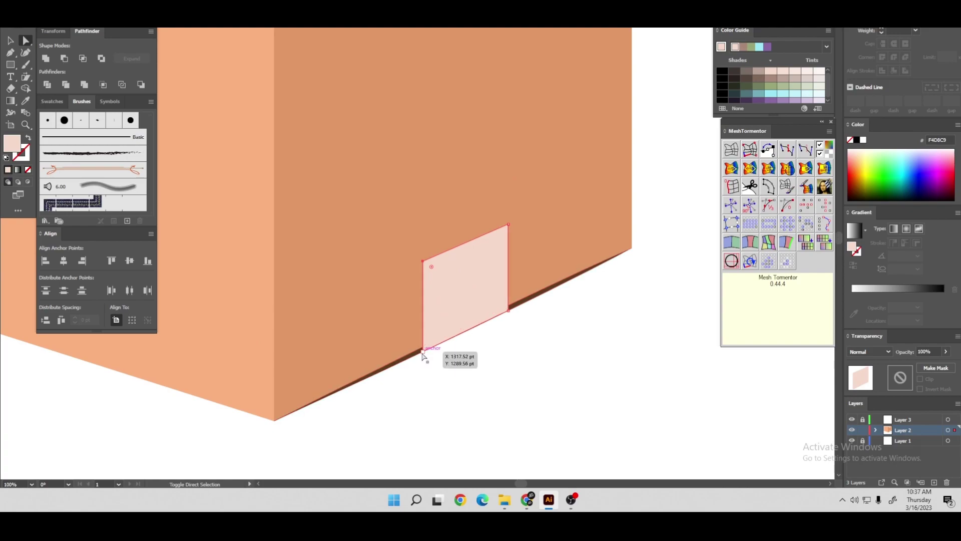
drag(423, 354, 441, 347)
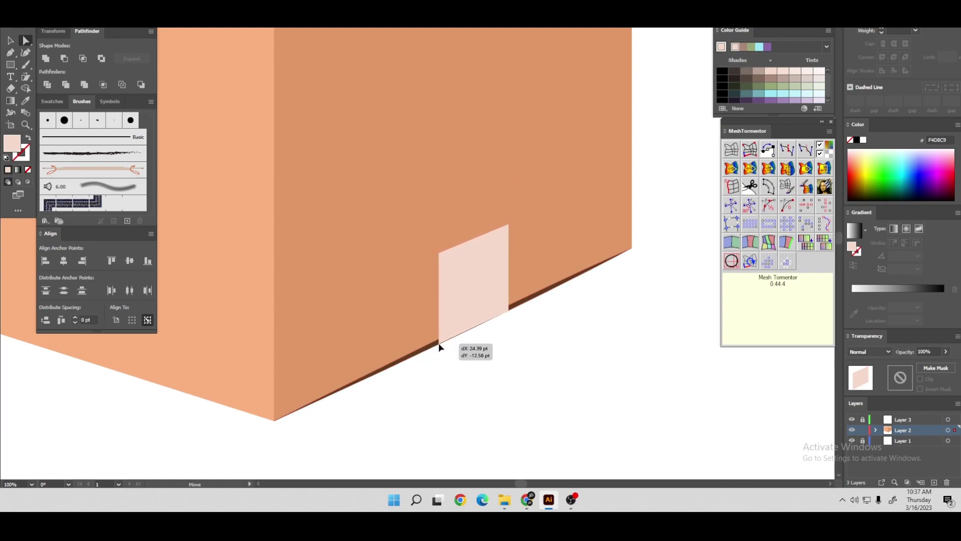
scroll(470, 306, down, 2)
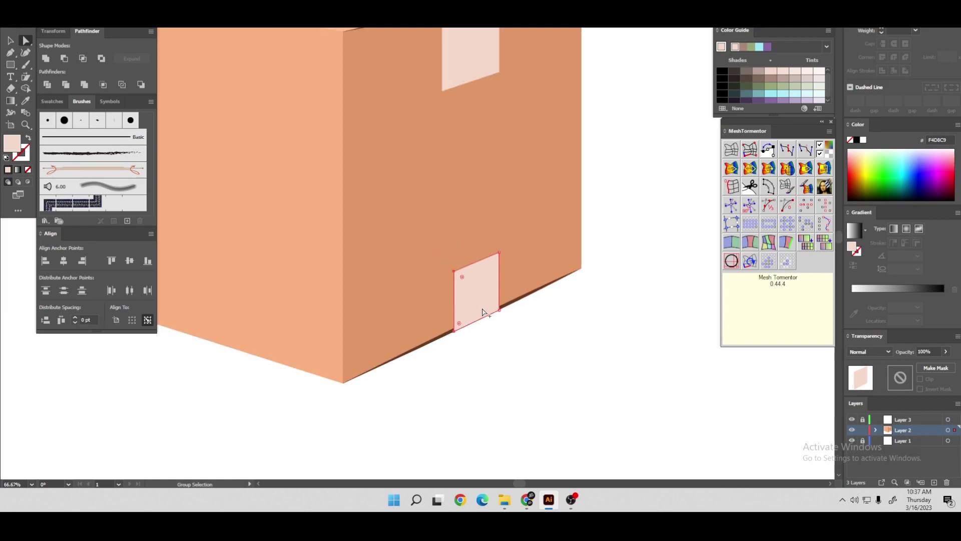
scroll(481, 190, down, 1)
scroll(438, 159, up, 1)
click(438, 159)
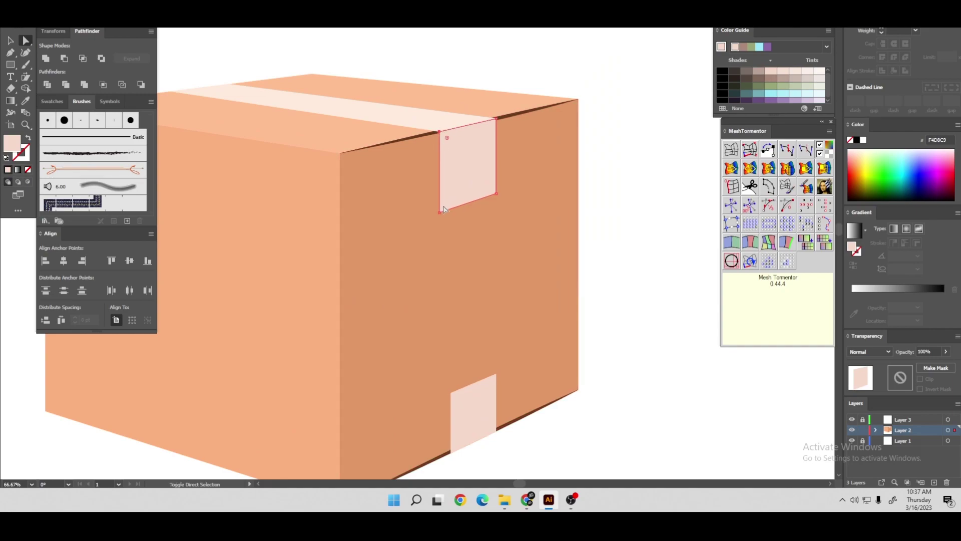
drag(440, 212, 446, 210)
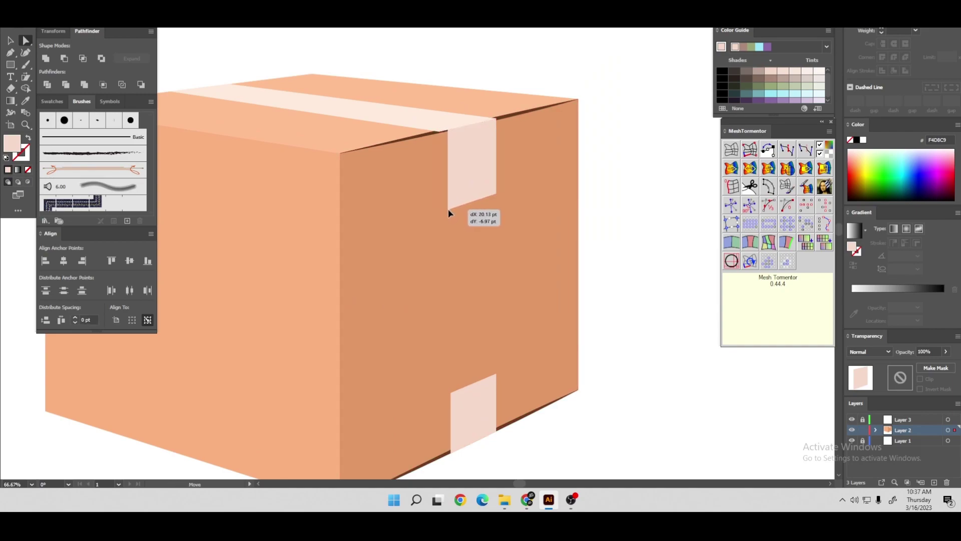
drag(446, 209, 447, 208)
scroll(443, 126, up, 3)
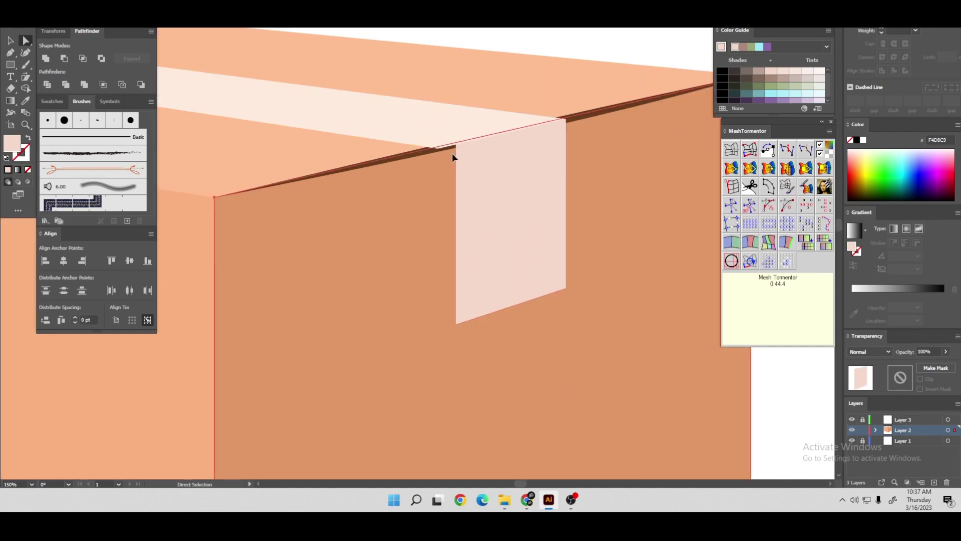
Realign the top tape strip's corners so it sits flush with the flap
click(440, 150)
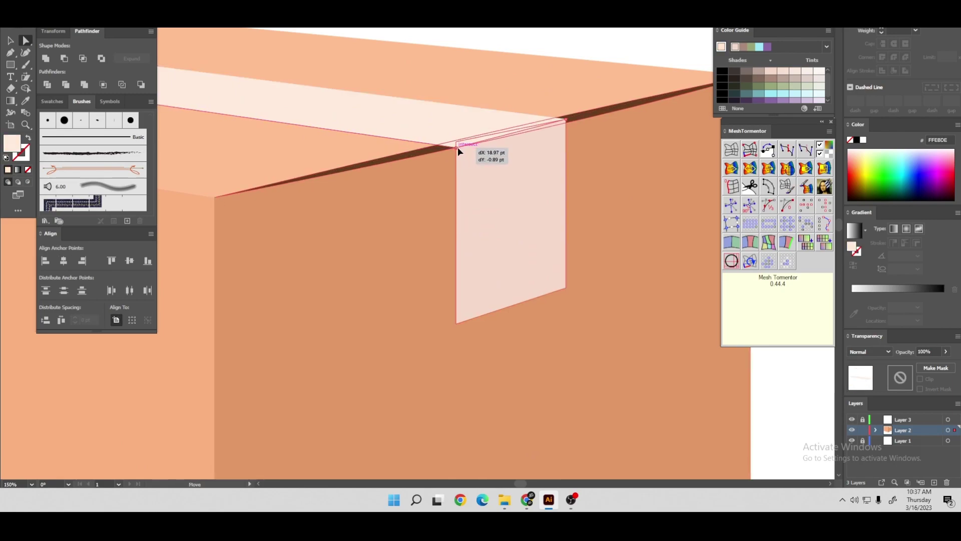
drag(439, 153, 463, 148)
scroll(486, 188, down, 2)
scroll(488, 188, down, 2)
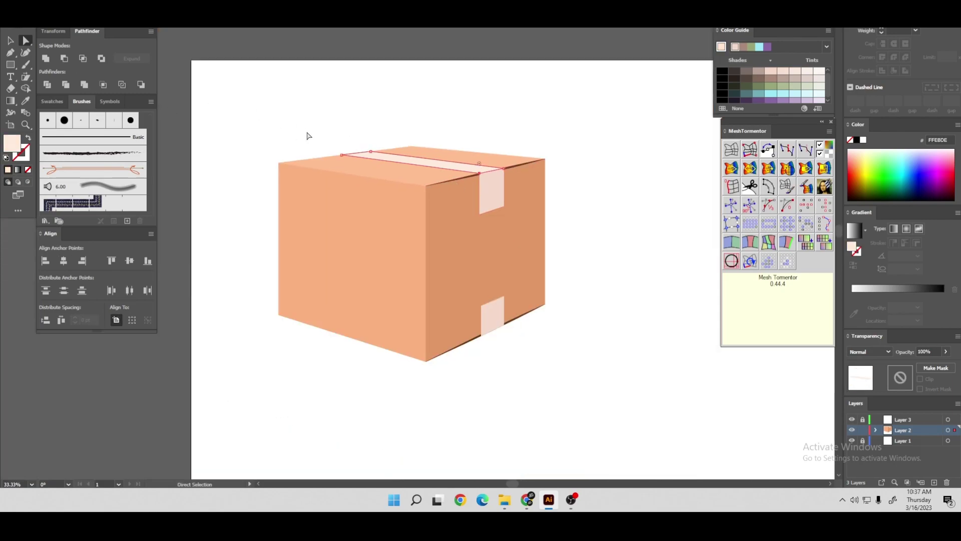
scroll(345, 152, up, 3)
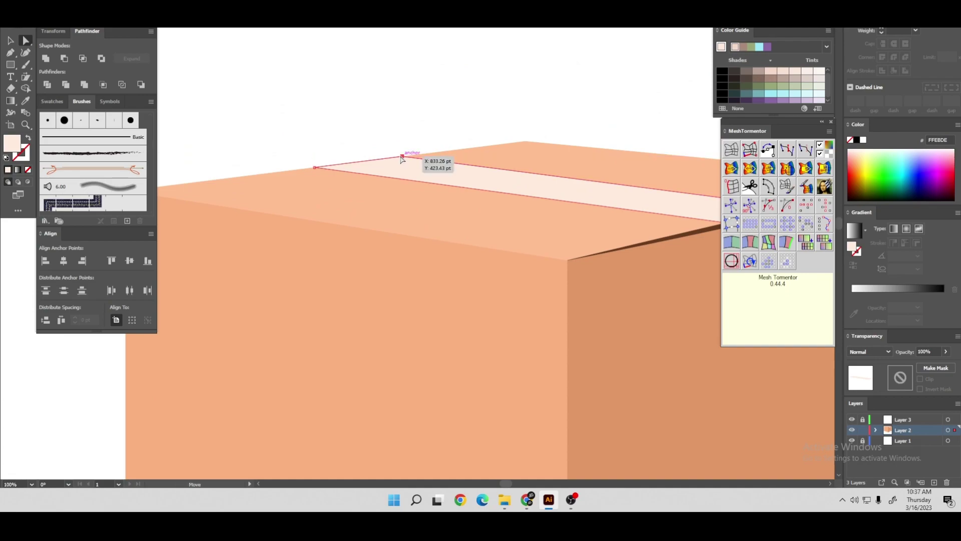
drag(402, 156, 393, 158)
click(317, 96)
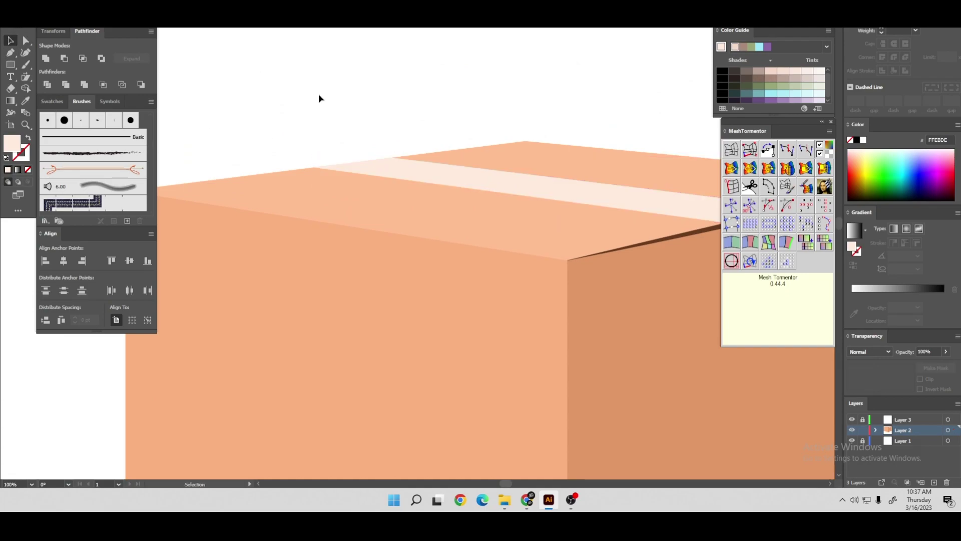
scroll(287, 107, down, 4)
scroll(259, 138, down, 2)
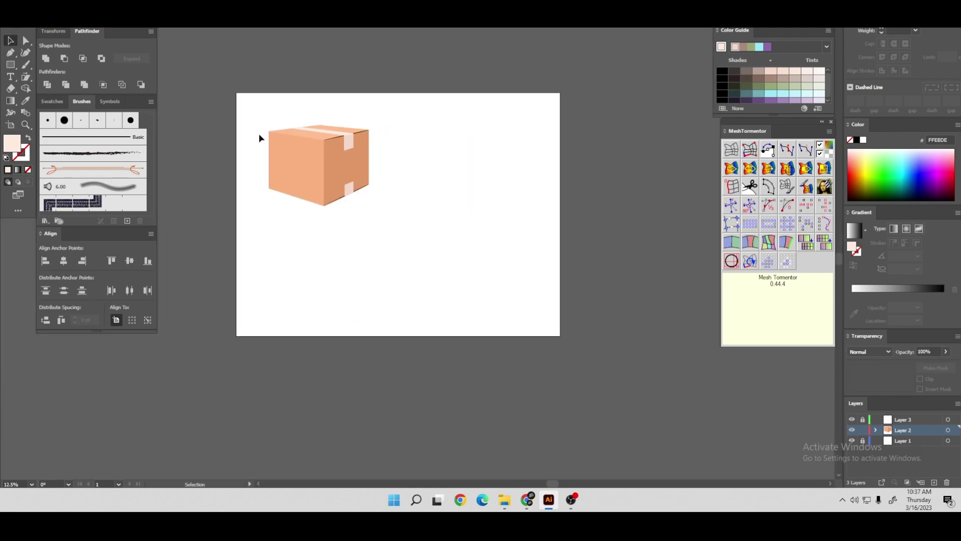
scroll(265, 155, up, 3)
scroll(275, 176, up, 1)
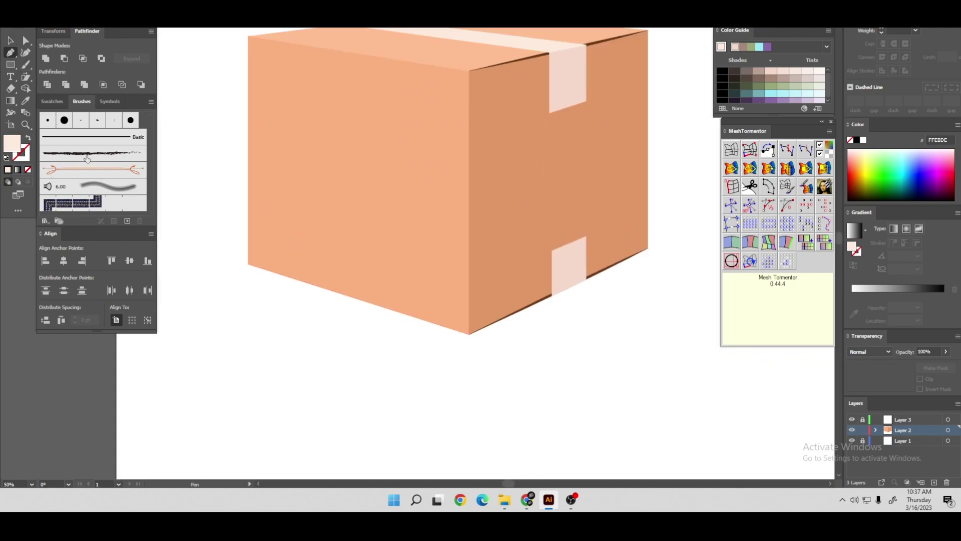
Draw a slanted four-corner label on the box's front face and nudge its bottom-left corner
scroll(435, 75, up, 1)
click(361, 74)
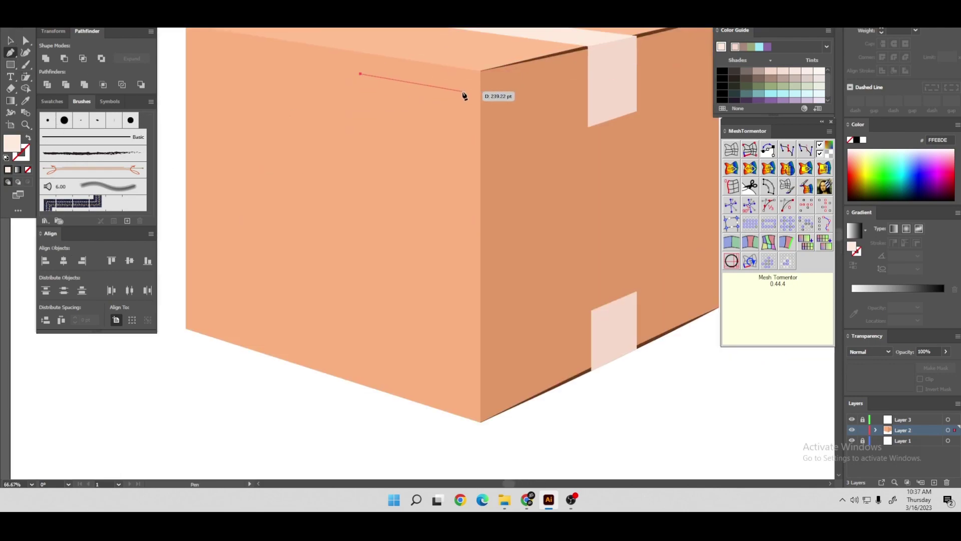
click(456, 89)
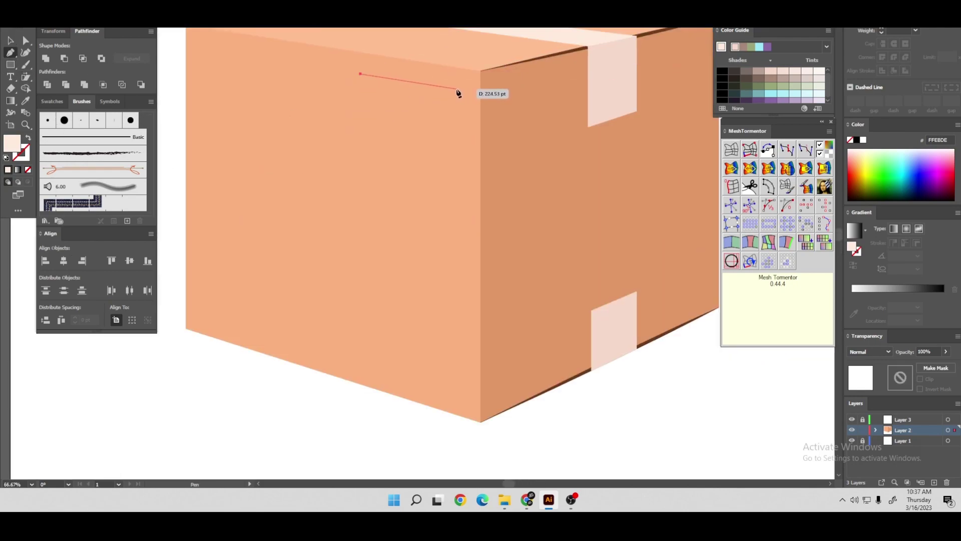
click(456, 171)
click(360, 155)
click(361, 74)
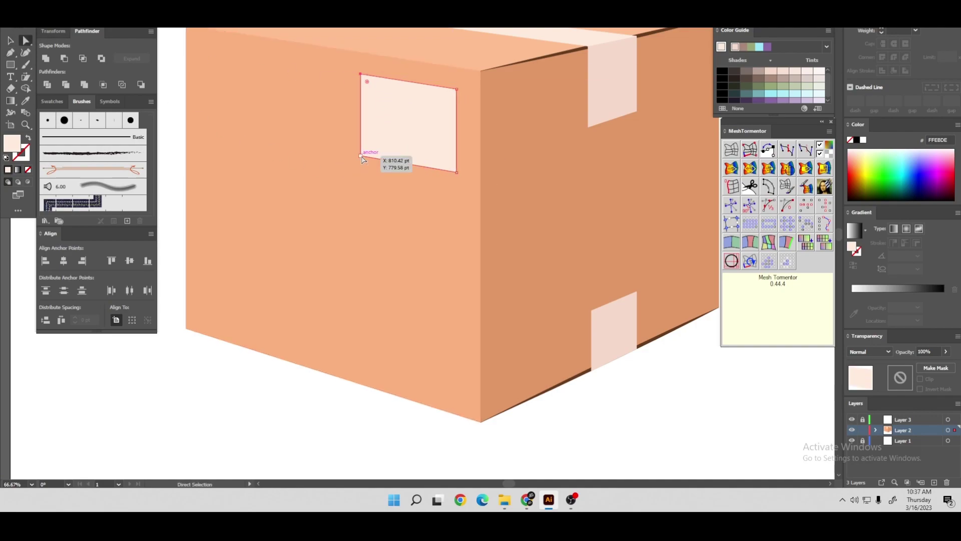
key(ctrl+shift+a)
drag(363, 155, 359, 152)
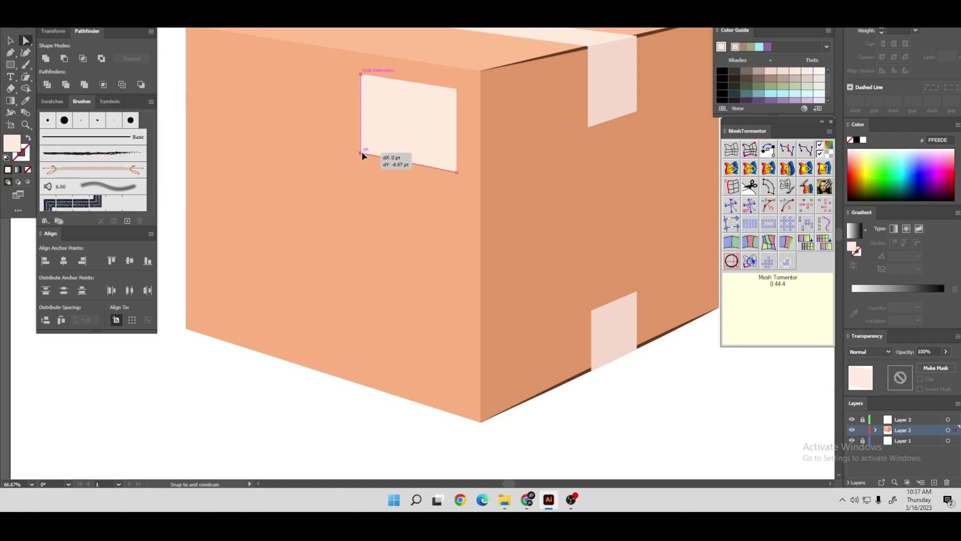
key(v)
key(ctrl+shift+a)
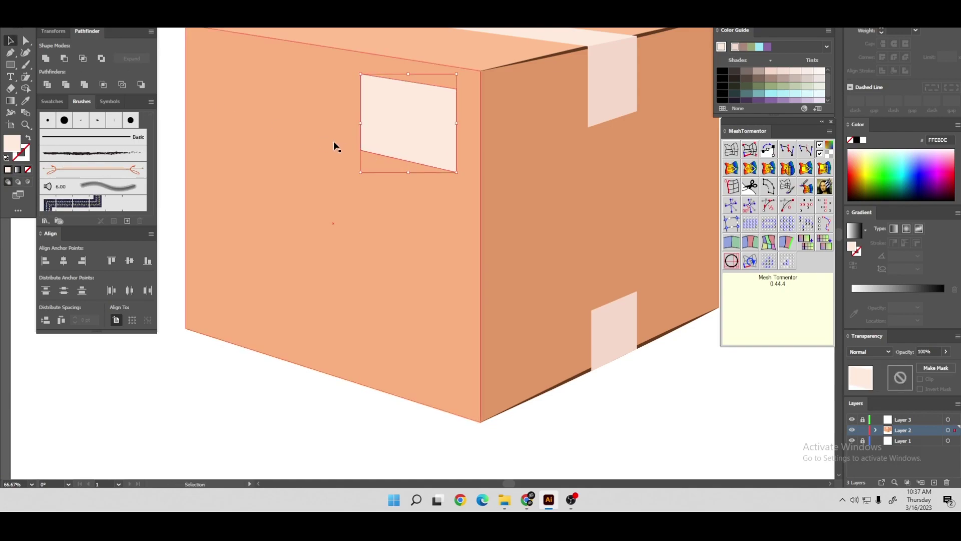
scroll(334, 140, down, 2)
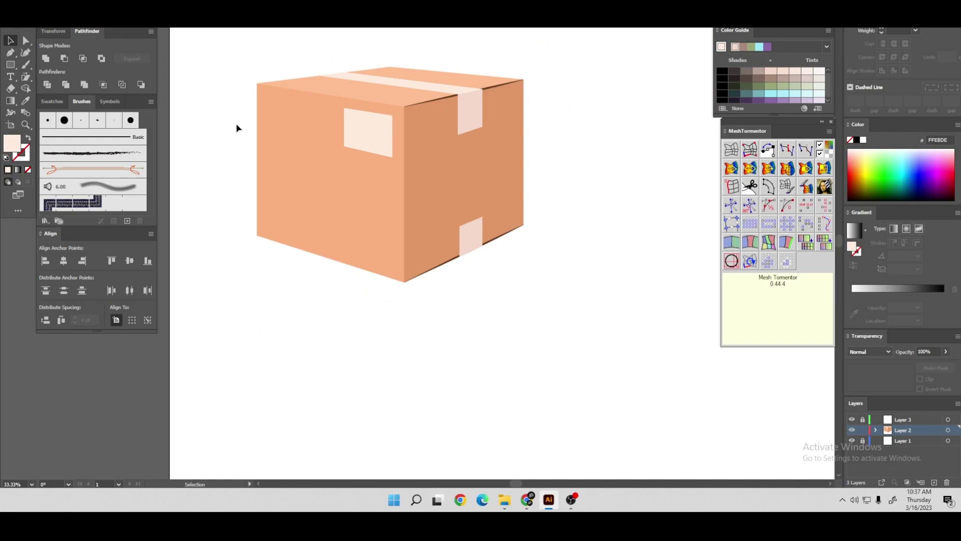
scroll(382, 133, up, 1)
scroll(368, 130, up, 2)
Fill the label with pale cream FFF4EE
click(368, 130)
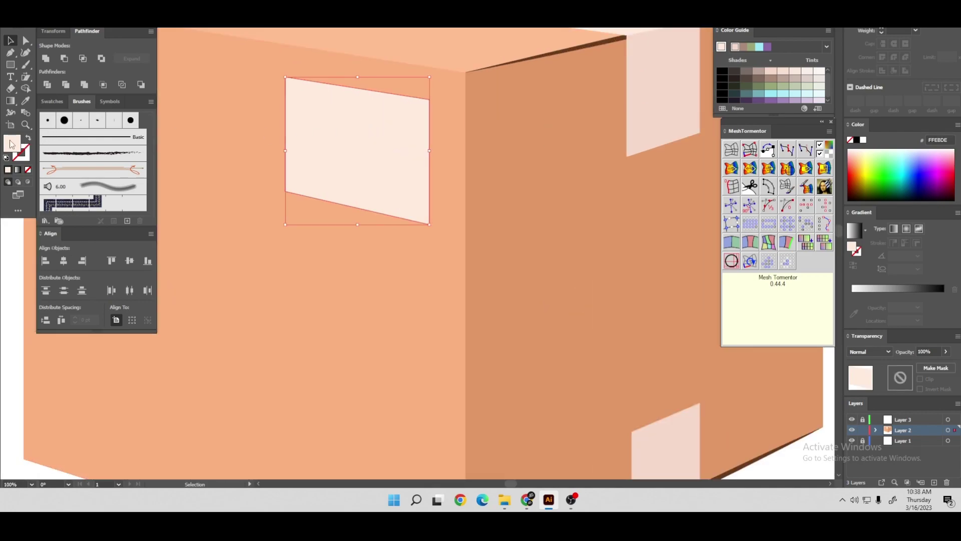
double_click(12, 143)
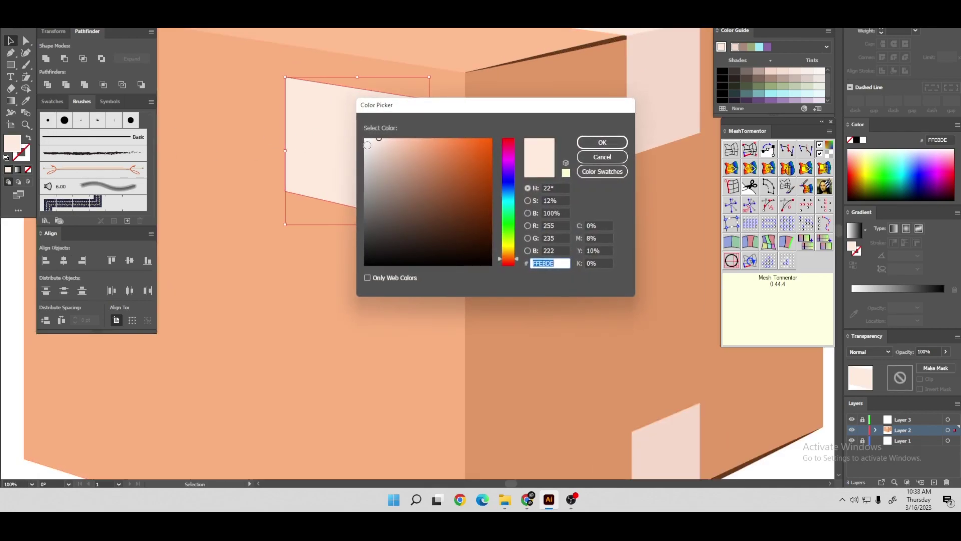
click(603, 143)
Round the label's corners with the live-corner widgets
key(a)
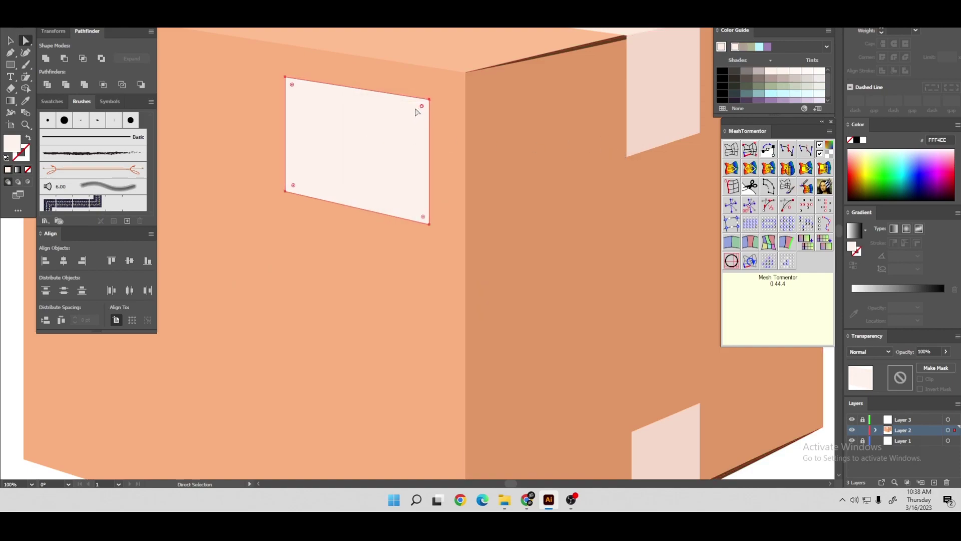
drag(293, 186, 301, 189)
drag(425, 222, 419, 215)
click(7, 43)
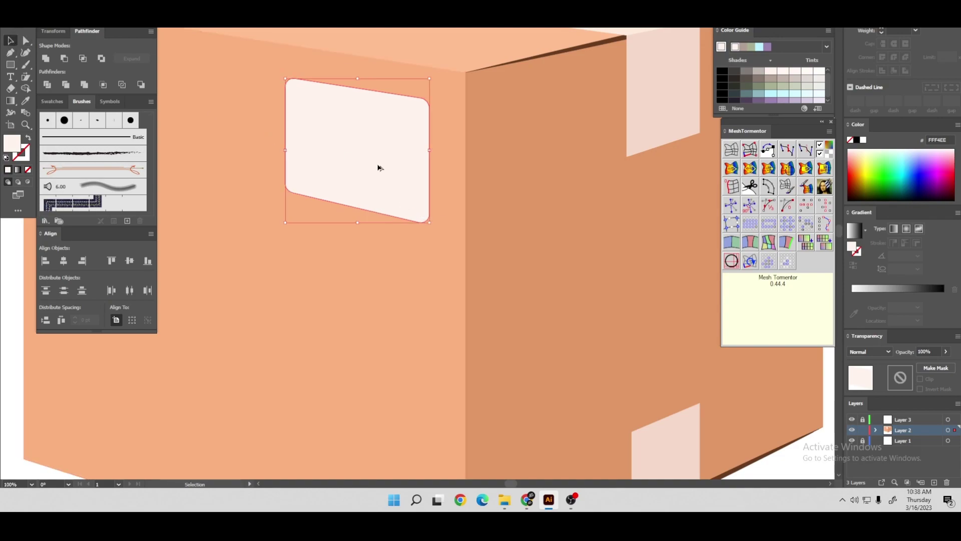
key(ctrl+0)
click(251, 96)
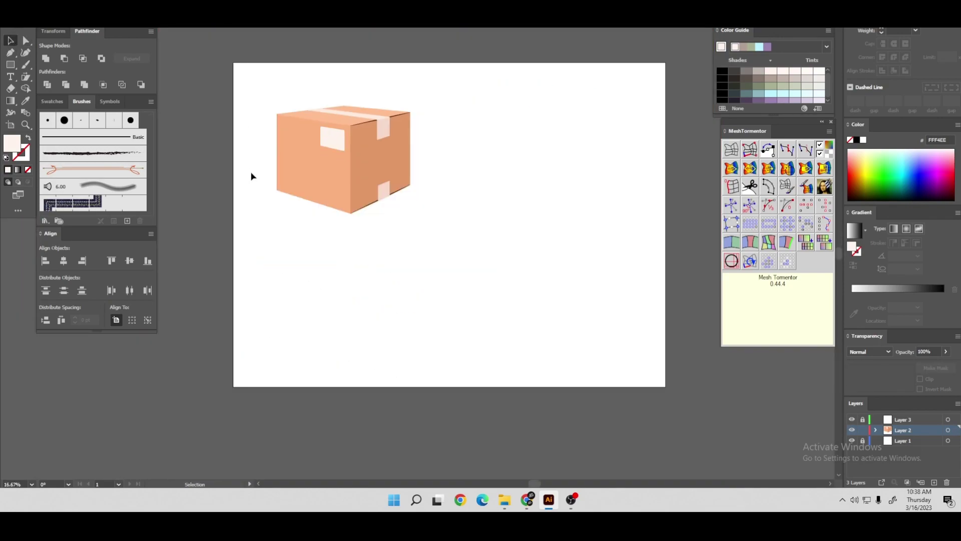
scroll(286, 150, up, 2)
scroll(365, 129, up, 5)
Re-round the label's bottom-right corner to match the other three
click(397, 145)
key(a)
scroll(405, 161, up, 3)
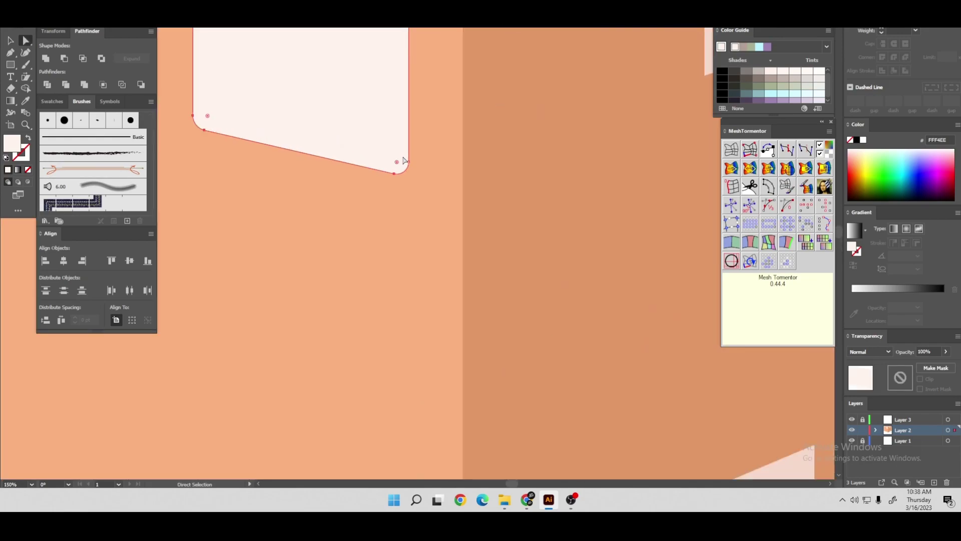
drag(398, 164, 408, 168)
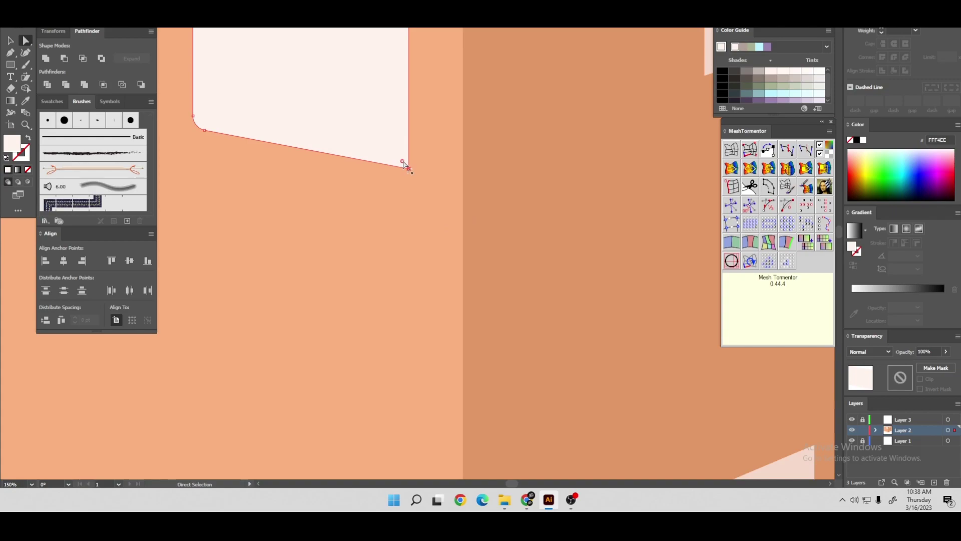
drag(404, 164, 402, 160)
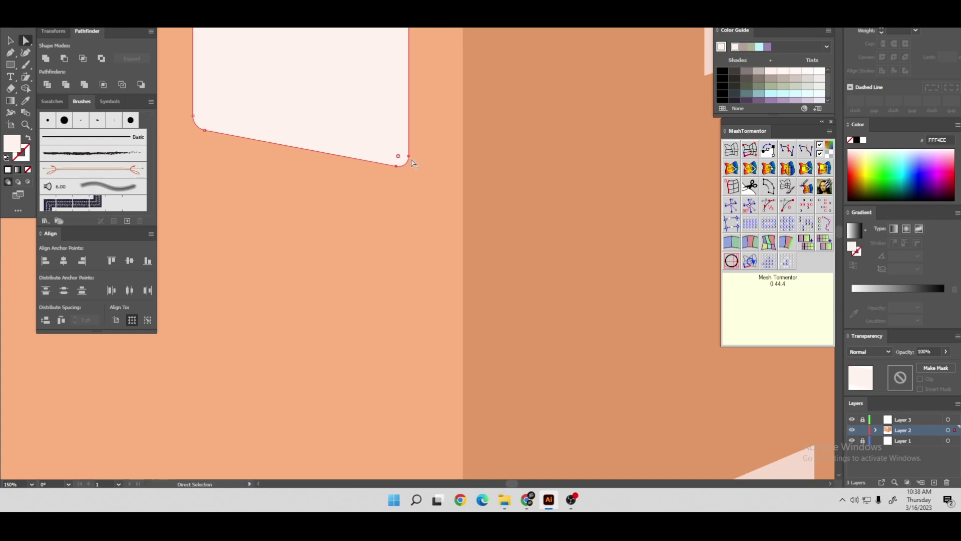
key(ctrl+0)
click(11, 42)
click(203, 107)
scroll(218, 107, down, 1)
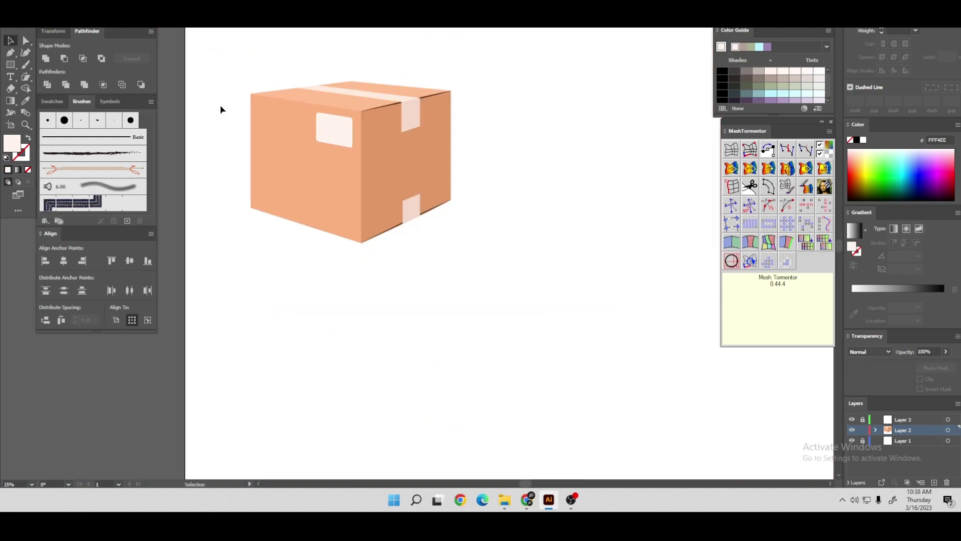
scroll(223, 107, down, 1)
scroll(263, 106, up, 3)
scroll(333, 155, up, 3)
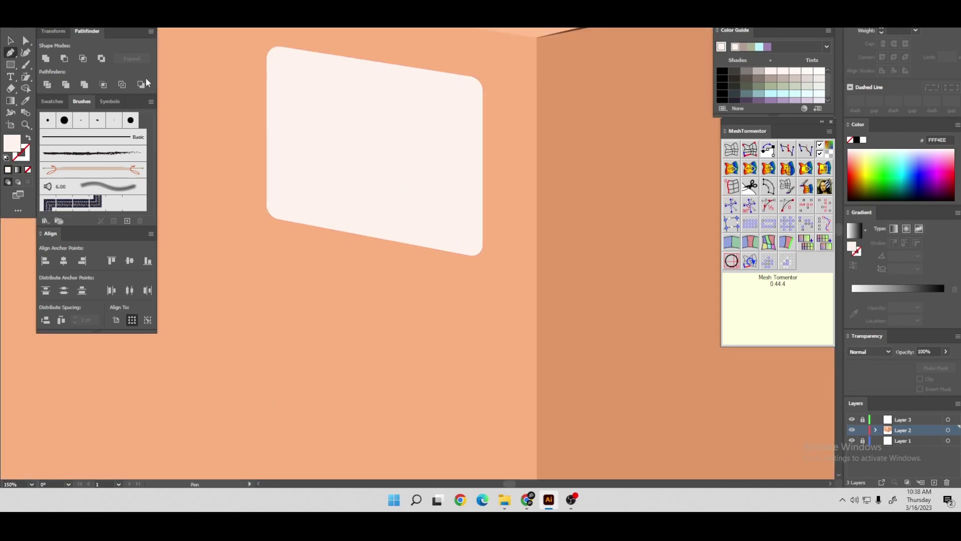
Draw a slanted line across the label with a plain 4C4440 dark brown-grey stroke
click(282, 82)
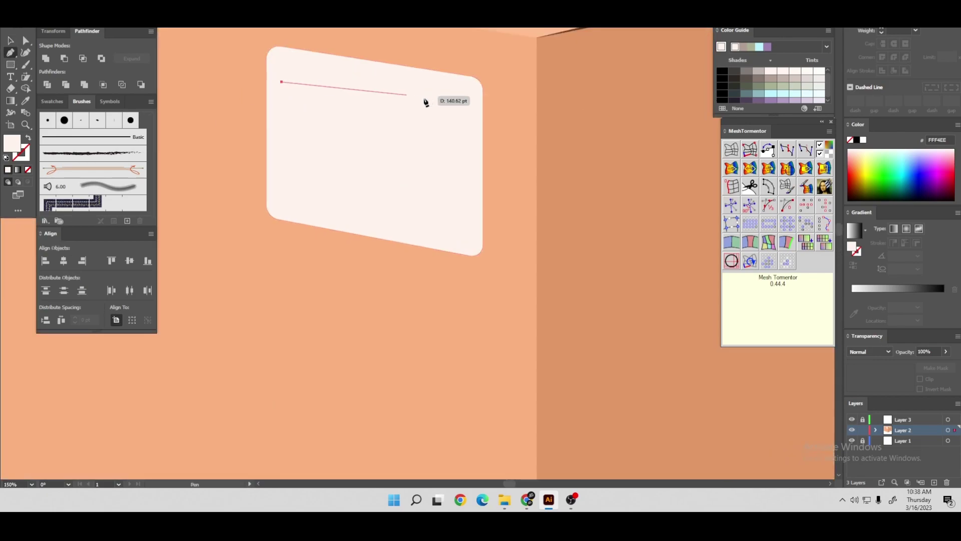
click(458, 112)
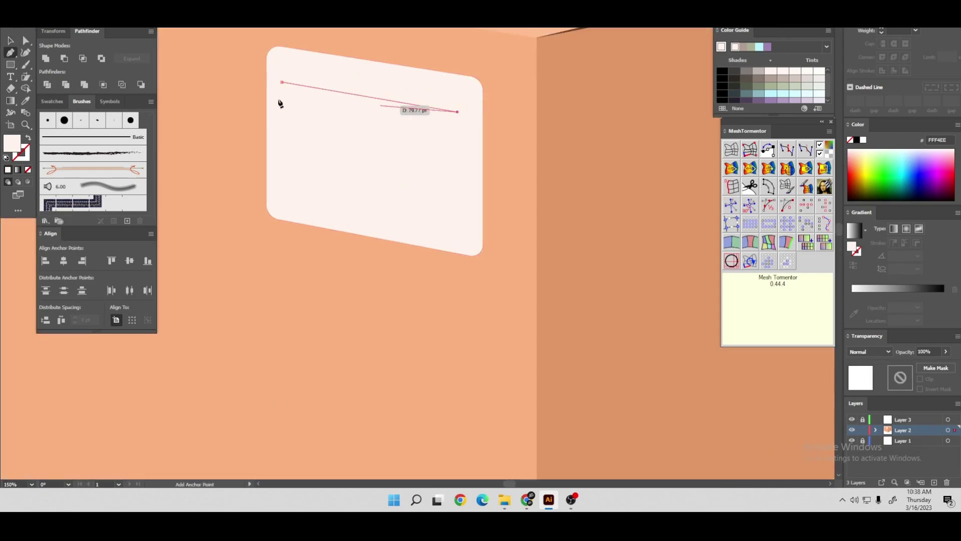
double_click(12, 143)
text(4C4440)
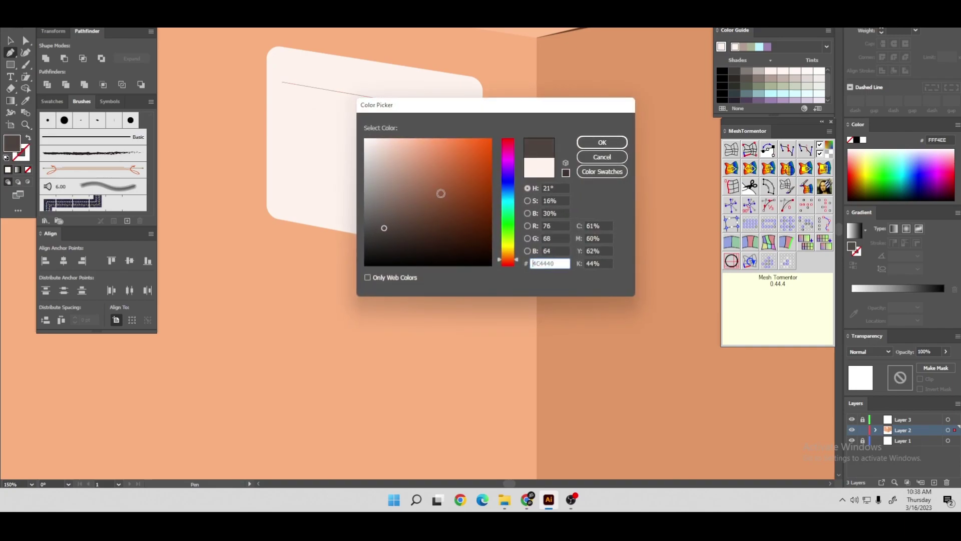
click(599, 143)
click(29, 138)
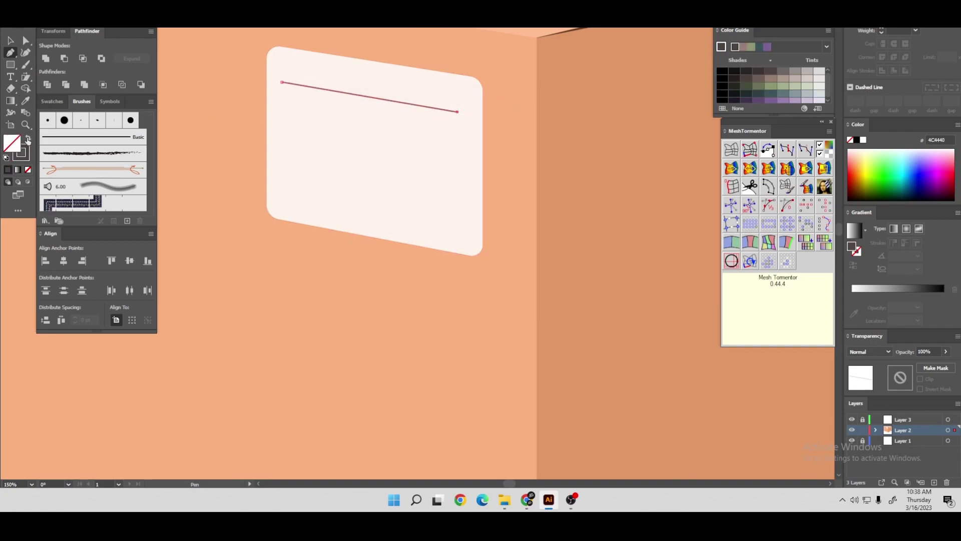
click(64, 121)
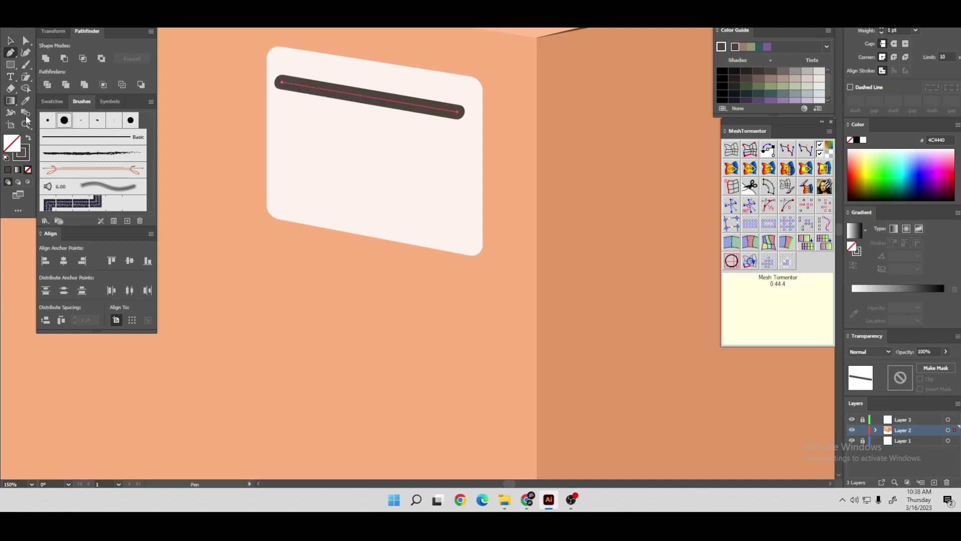
click(47, 120)
Set the line to 2 pt and duplicate it downward into four evenly spaced lines
key(v)
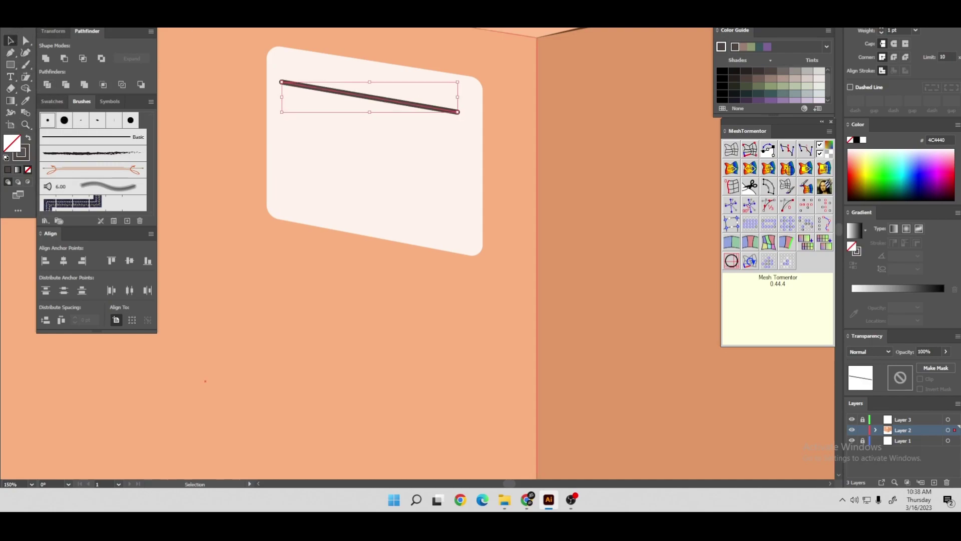
click(332, 107)
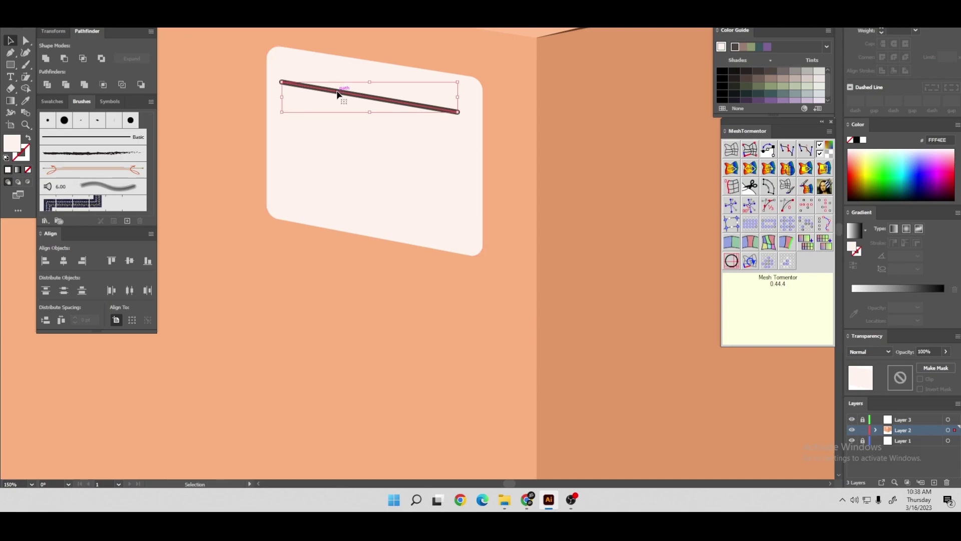
click(881, 28)
drag(340, 96, 346, 126)
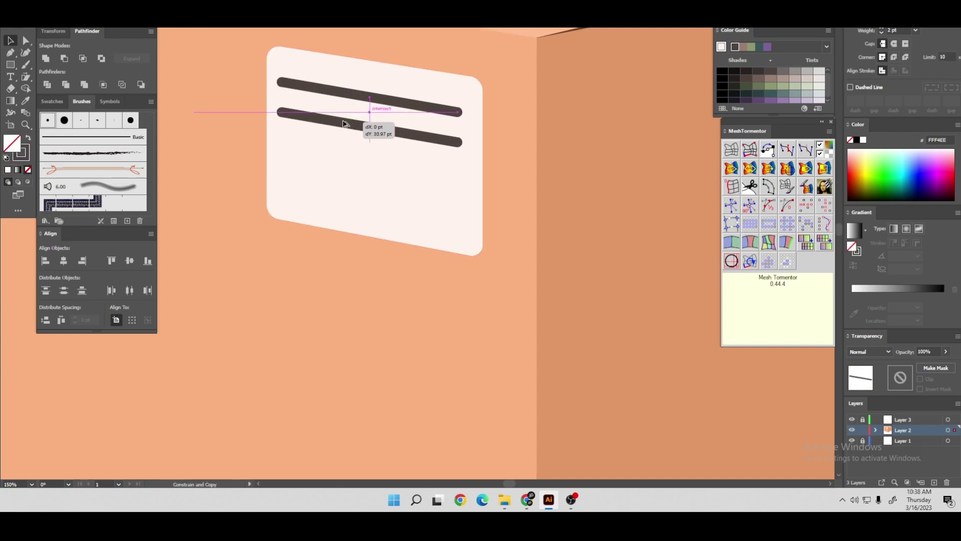
key(ctrl+d)
key(ctrl+d)
Shorten the bottom line from its right end and realign the third line's end
key(a)
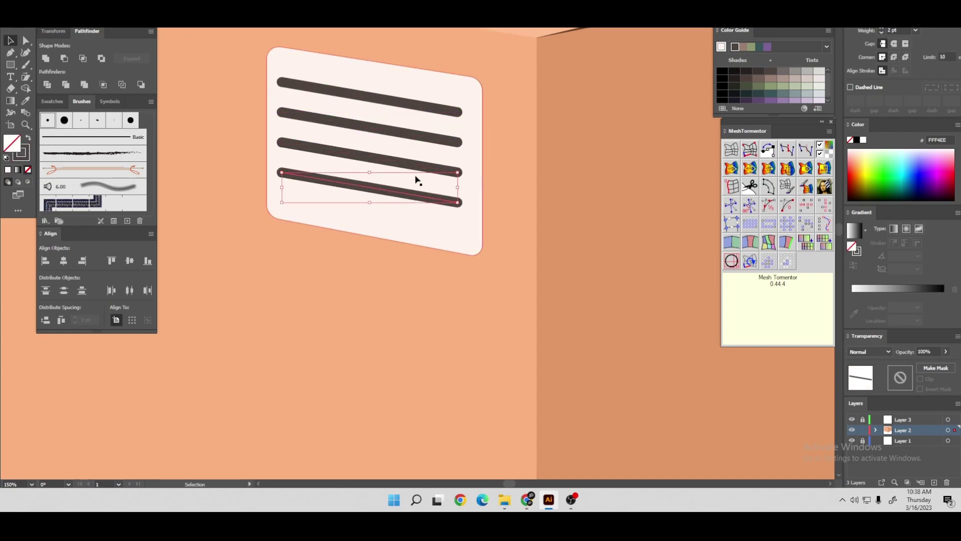
click(460, 203)
drag(457, 206, 421, 199)
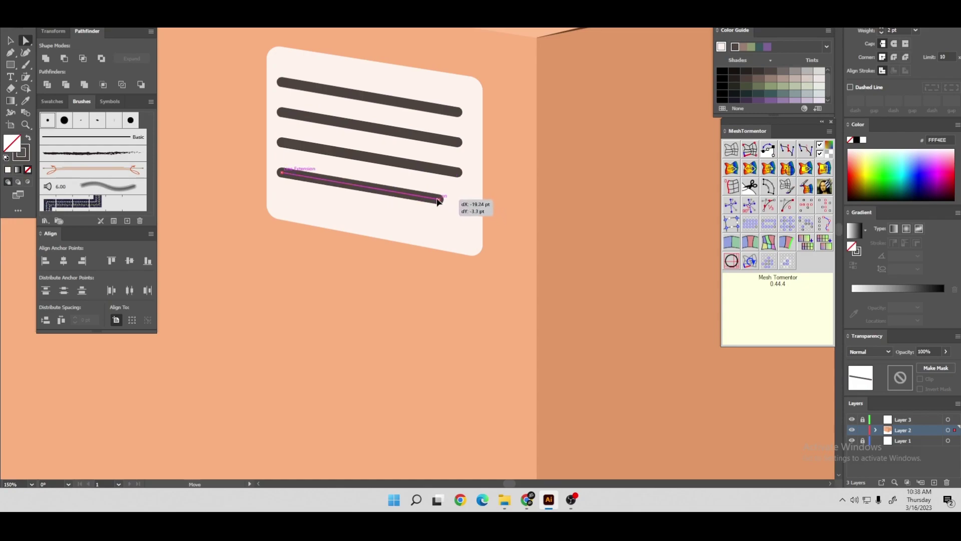
mouse_move(458, 143)
mouse_down()
mouse_move(458, 178)
mouse_move(459, 149)
mouse_up()
Select all four lines and expand their strokes into filled shapes
click(10, 39)
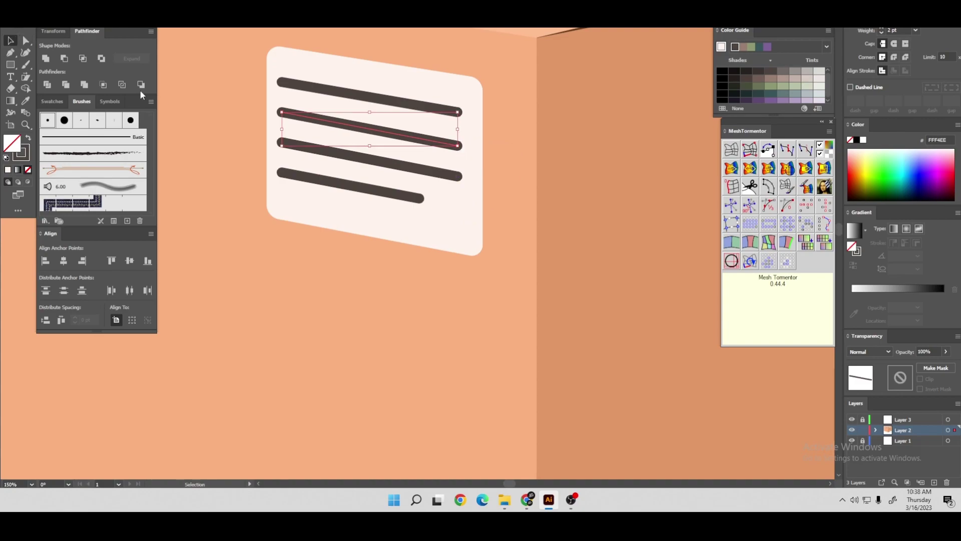
shift+click(307, 178)
shift+click(315, 149)
shift+click(322, 97)
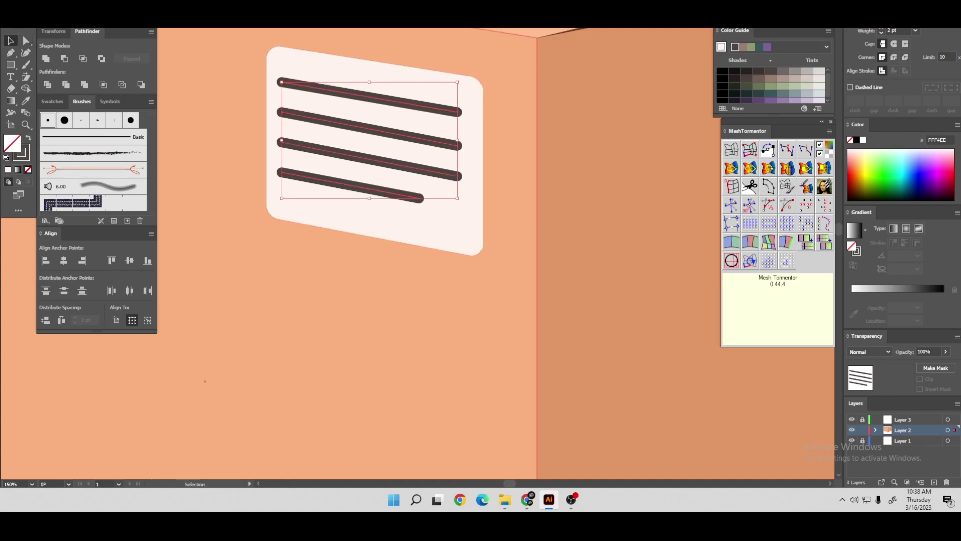
click(75, 22)
click(100, 119)
Select the four label lines and sample the box front's orange onto them
key(ctrl+minus)
key(ctrl+minus)
key(ctrl+minus)
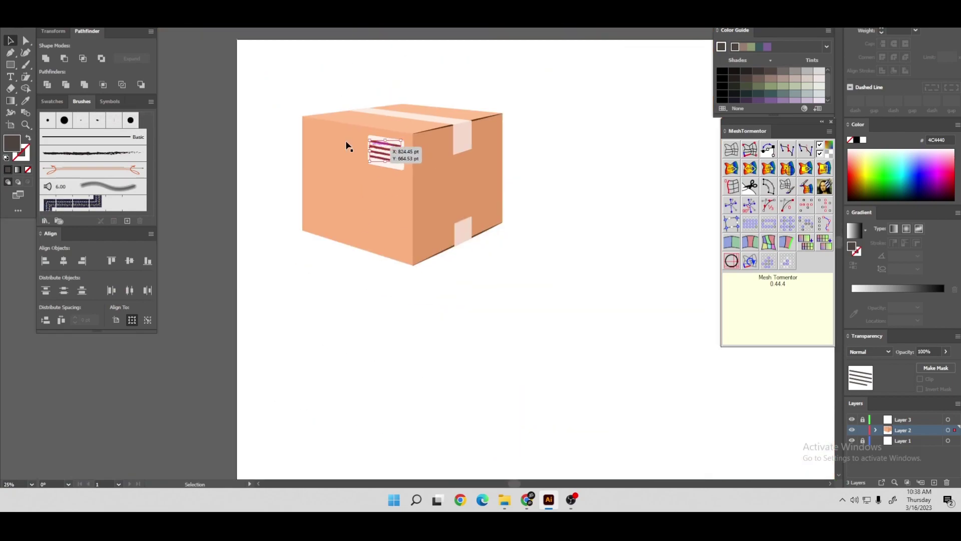
click(223, 107)
scroll(223, 107, down, 1)
scroll(297, 138, up, 3)
scroll(384, 138, up, 3)
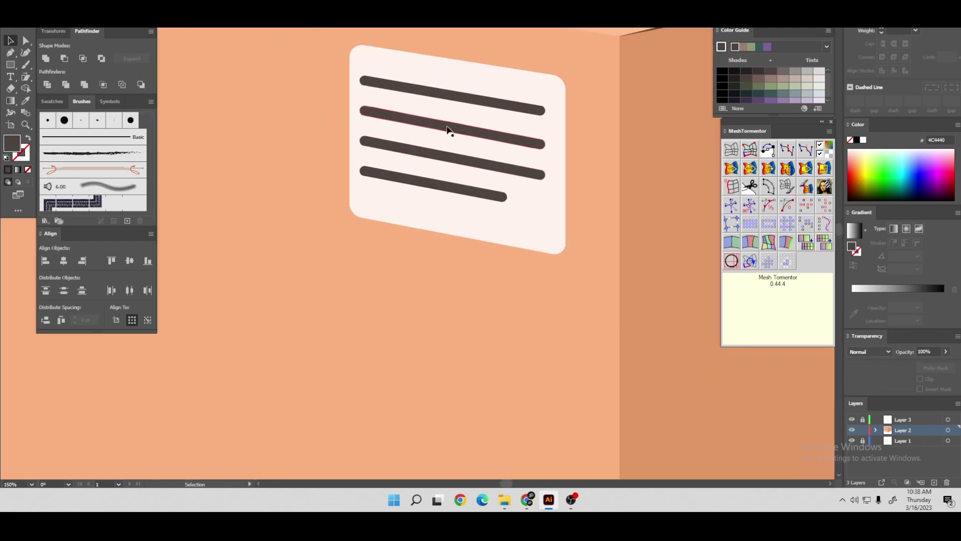
click(458, 95)
shift+click(460, 129)
shift+click(459, 160)
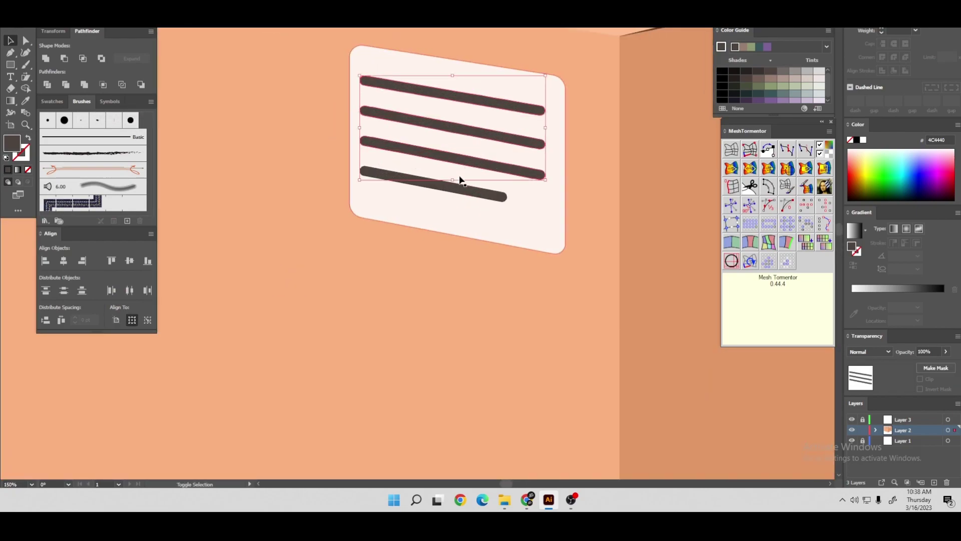
shift+click(461, 181)
scroll(393, 174, down, 2)
key(i)
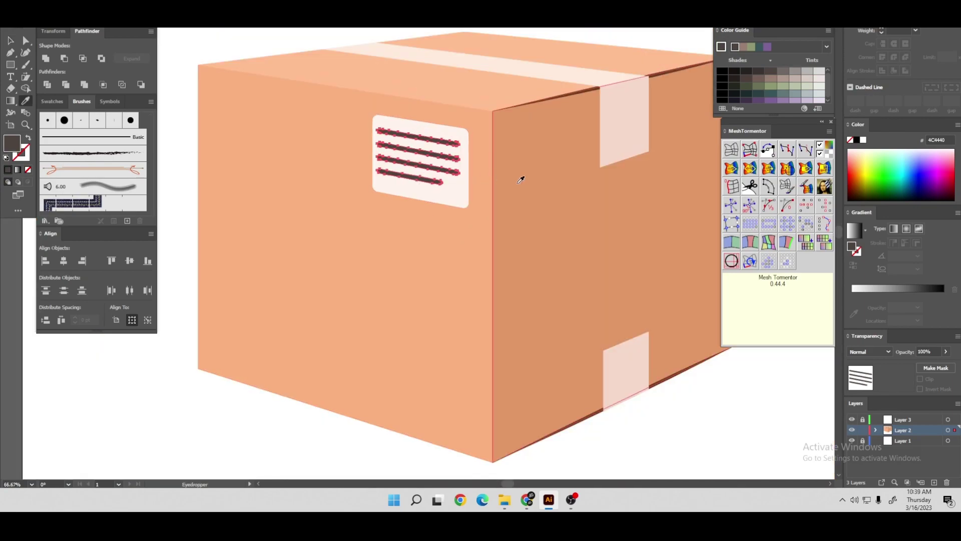
click(521, 178)
Change the lines' fill to the greyish brown 7C6C61
double_click(14, 147)
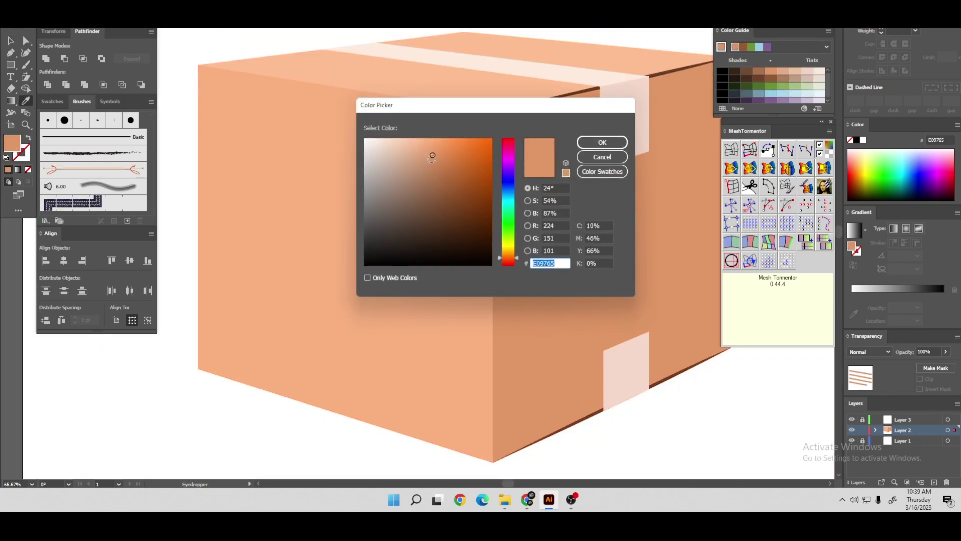
drag(433, 158, 444, 192)
click(602, 142)
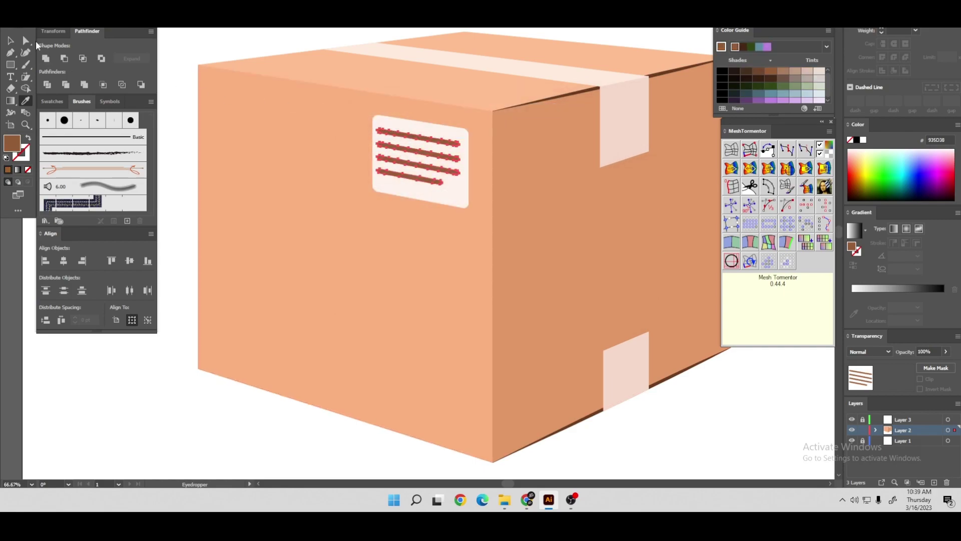
double_click(14, 148)
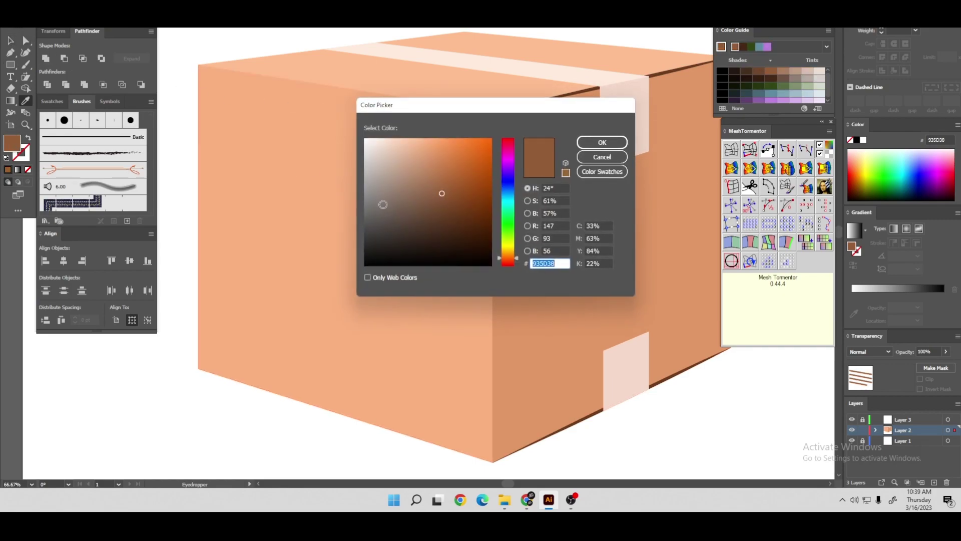
click(393, 197)
click(602, 142)
click(11, 44)
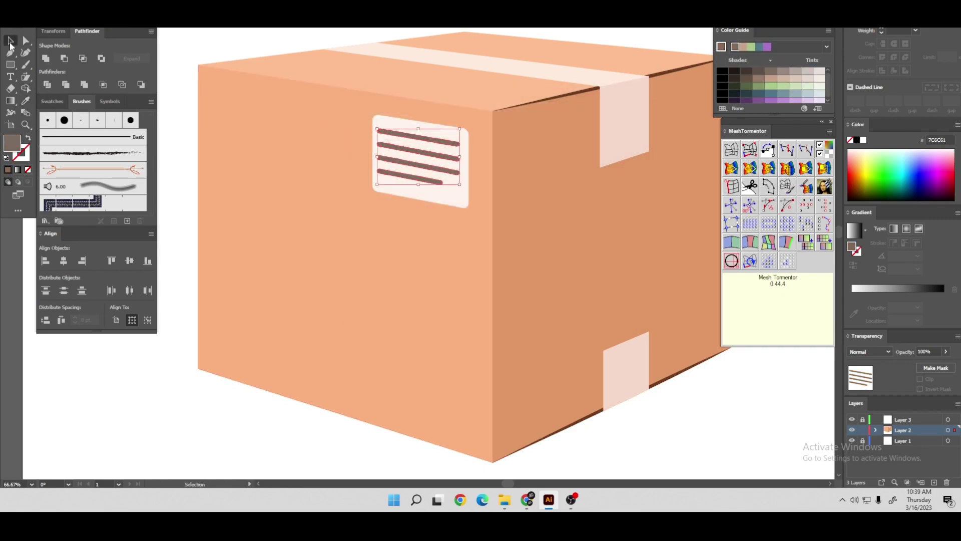
click(174, 64)
key(ctrl+minus)
key(ctrl+minus)
key(ctrl+minus)
Marquee-select the box and Alt-drag a copy to the right of the original
scroll(194, 158, down, 2)
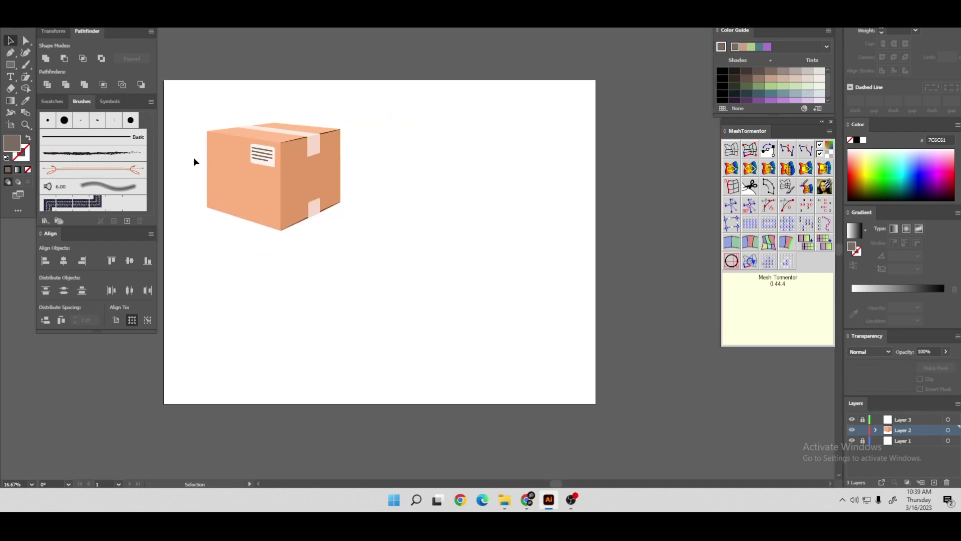
scroll(186, 149, up, 2)
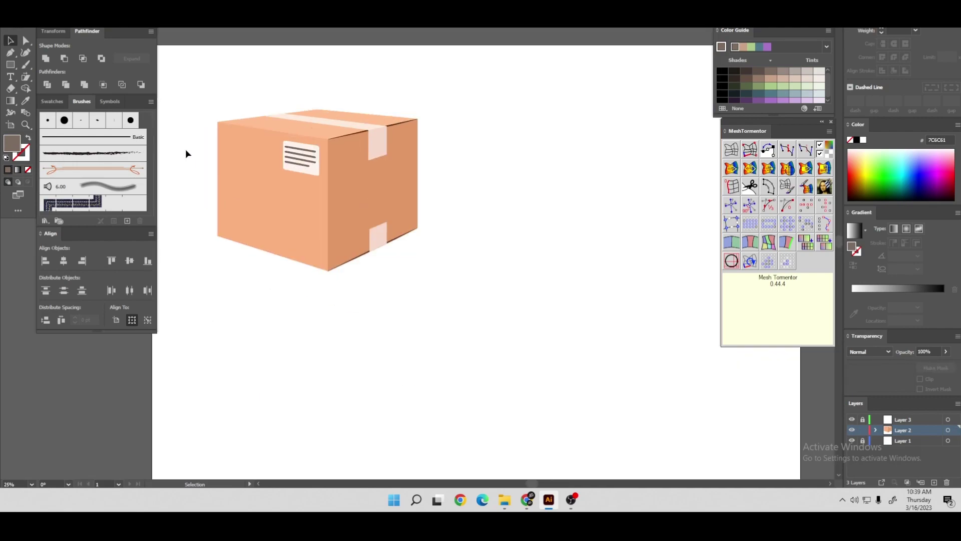
scroll(188, 131, down, 2)
scroll(198, 114, up, 1)
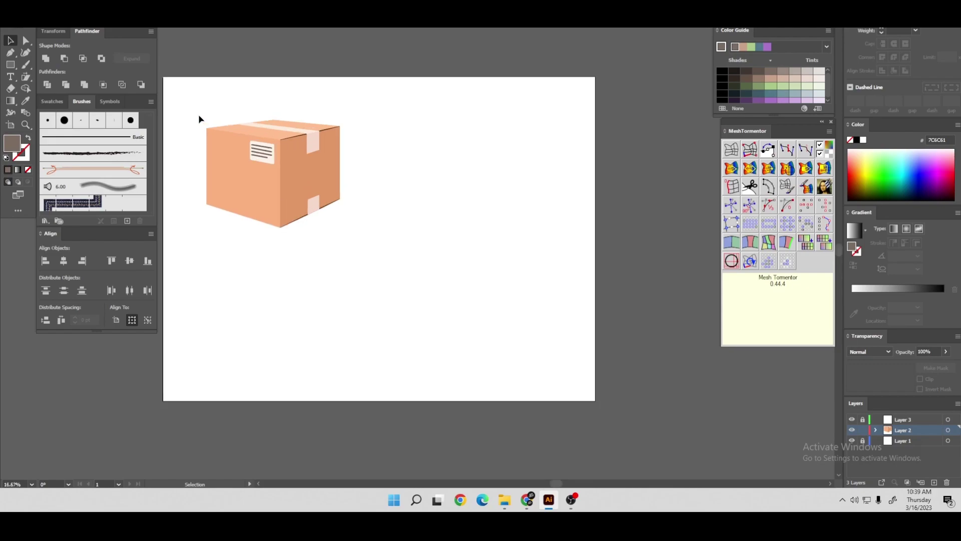
drag(199, 118, 386, 232)
drag(270, 193, 458, 174)
click(552, 172)
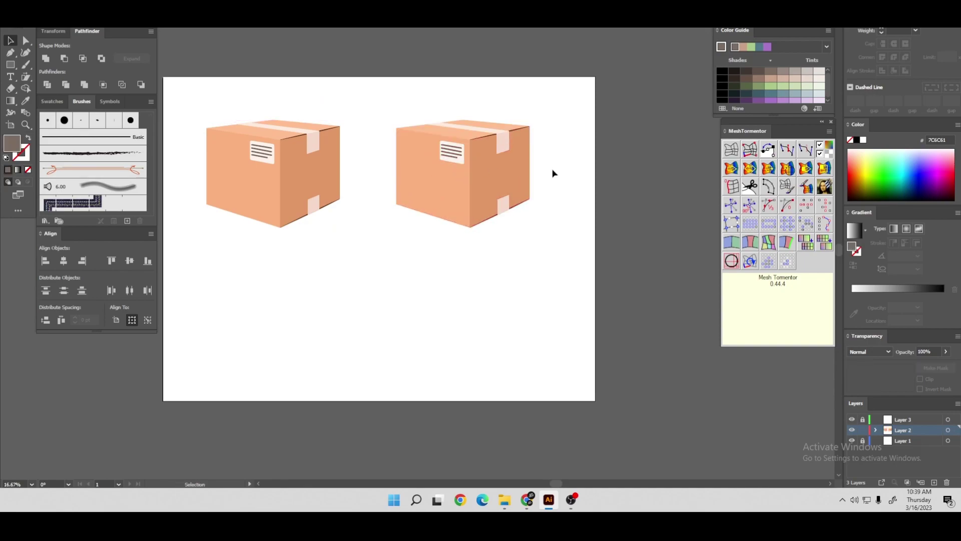
Check the damaged-box reference in Chrome, then select the copy's front face
scroll(449, 166, up, 2)
scroll(448, 165, up, 1)
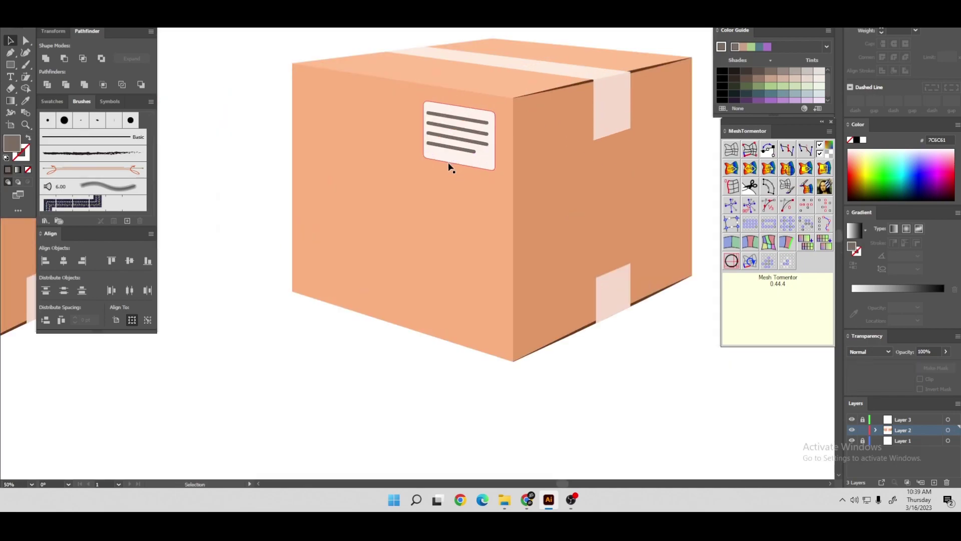
click(533, 505)
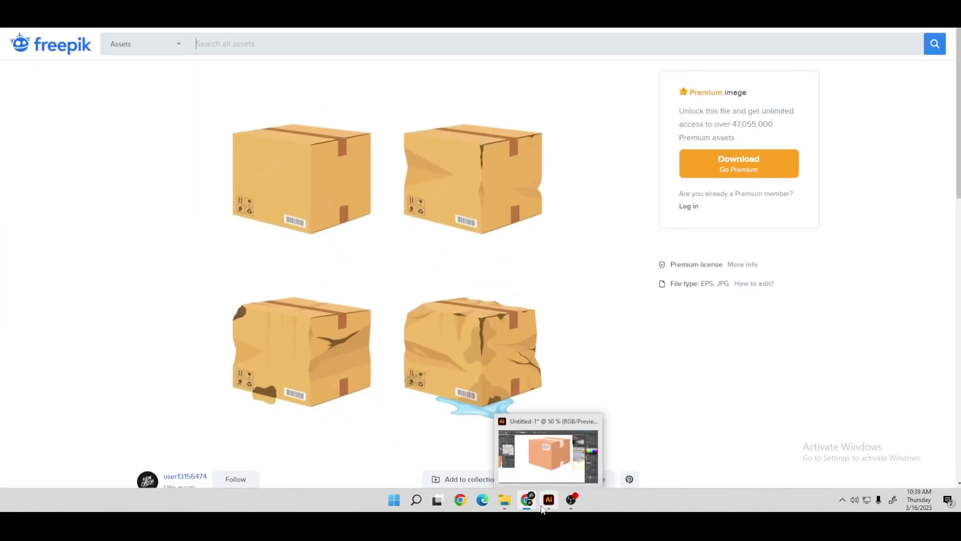
click(547, 501)
click(312, 221)
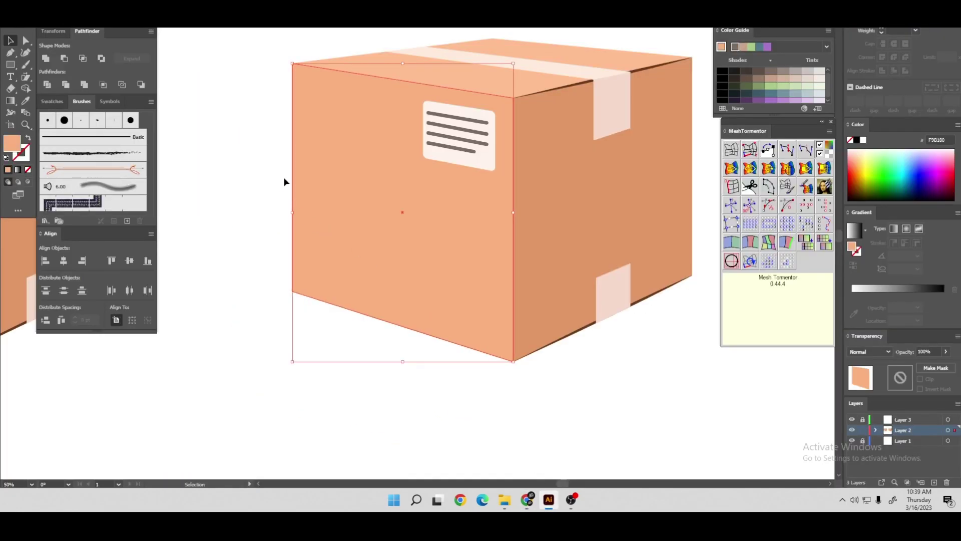
Add three anchor points on the front face's left edge and drag four edge points inward into dents
scroll(284, 182, up, 1)
key(plus)
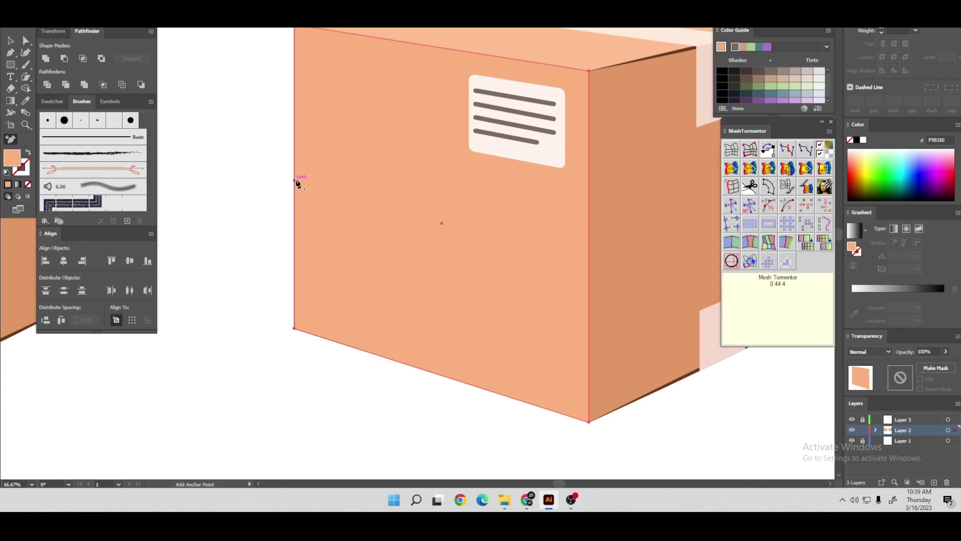
click(295, 143)
click(294, 121)
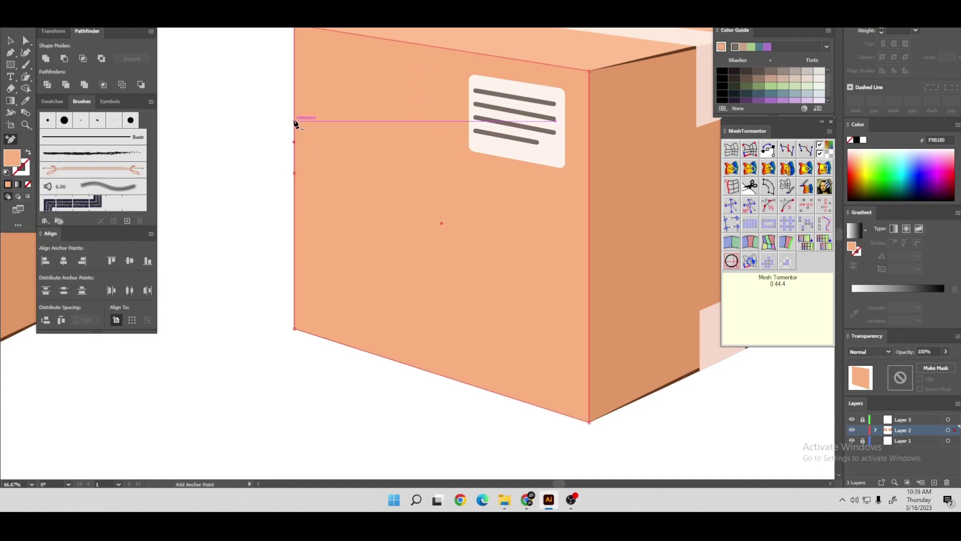
click(295, 219)
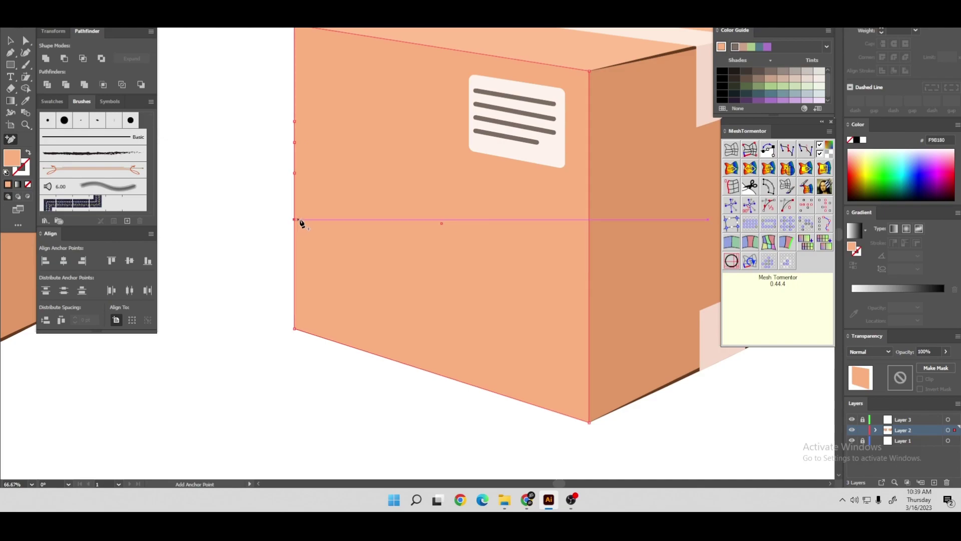
key(a)
drag(294, 142, 308, 151)
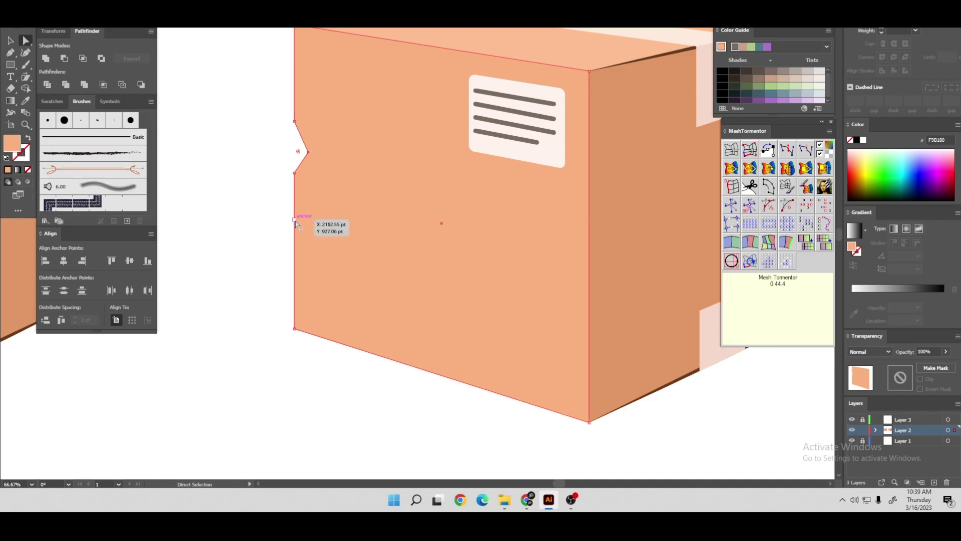
drag(294, 220, 306, 213)
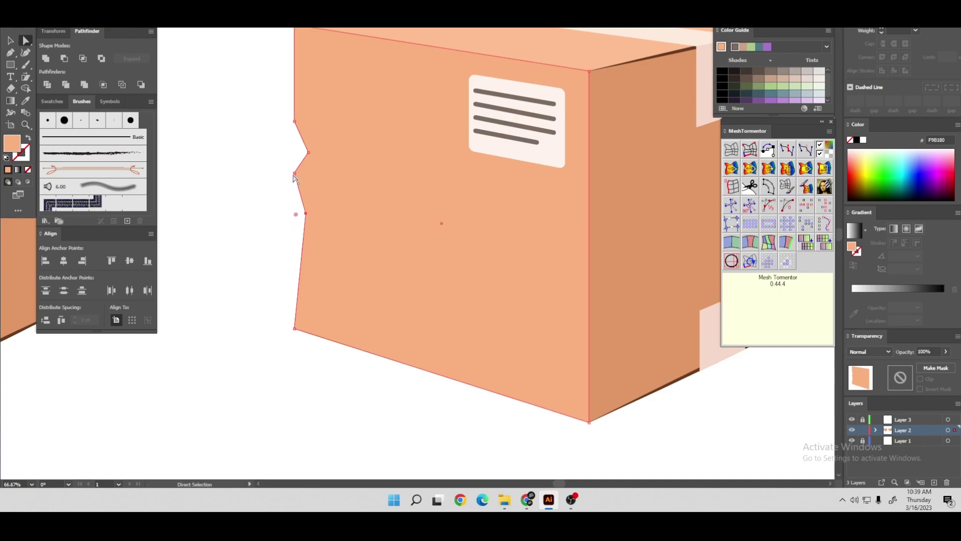
drag(294, 174, 300, 176)
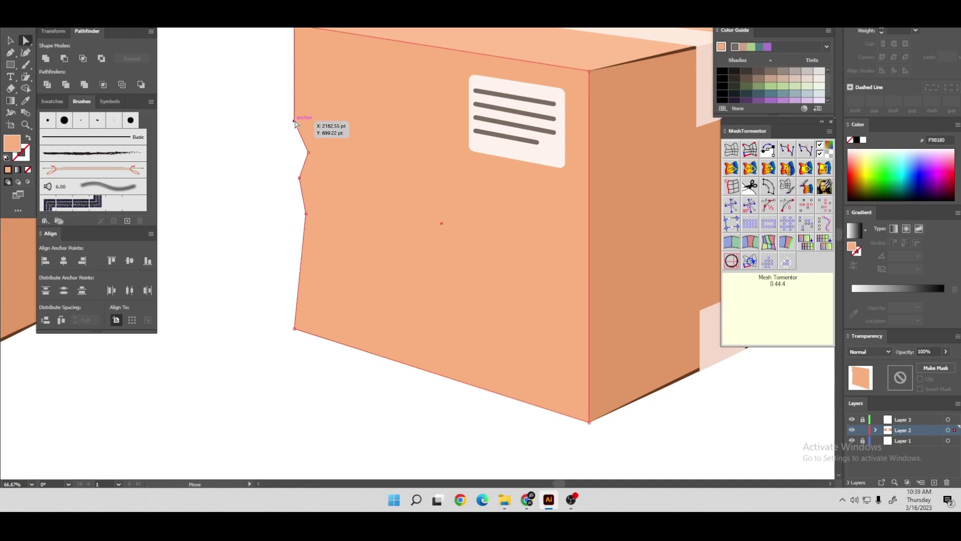
drag(295, 121, 299, 121)
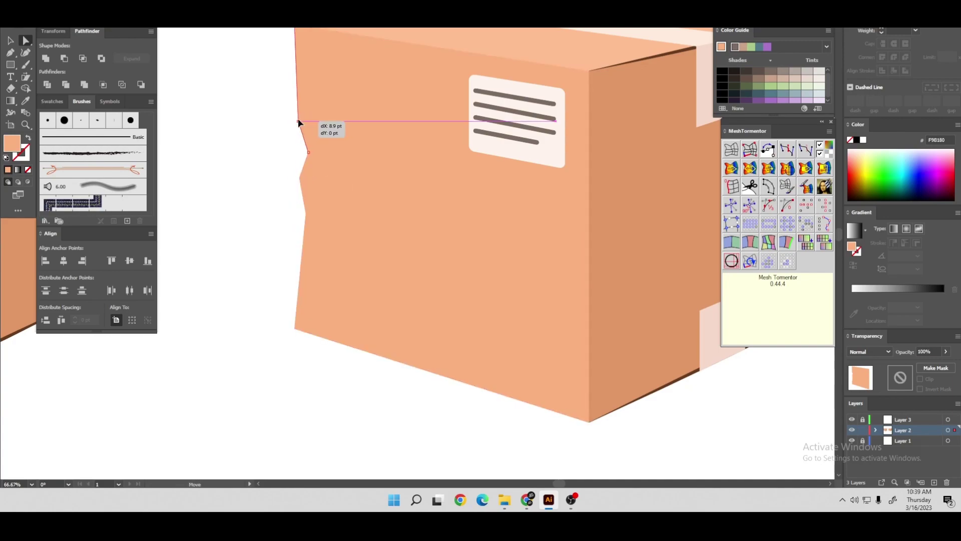
click(11, 41)
Draw a closed triangular shadow from the upper left-edge dent toward the label
click(630, 170)
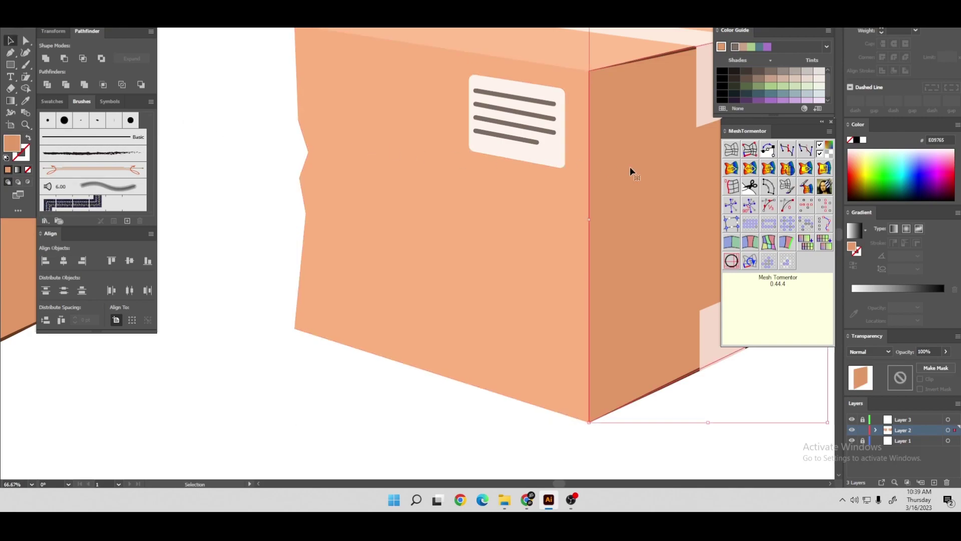
click(225, 150)
click(10, 52)
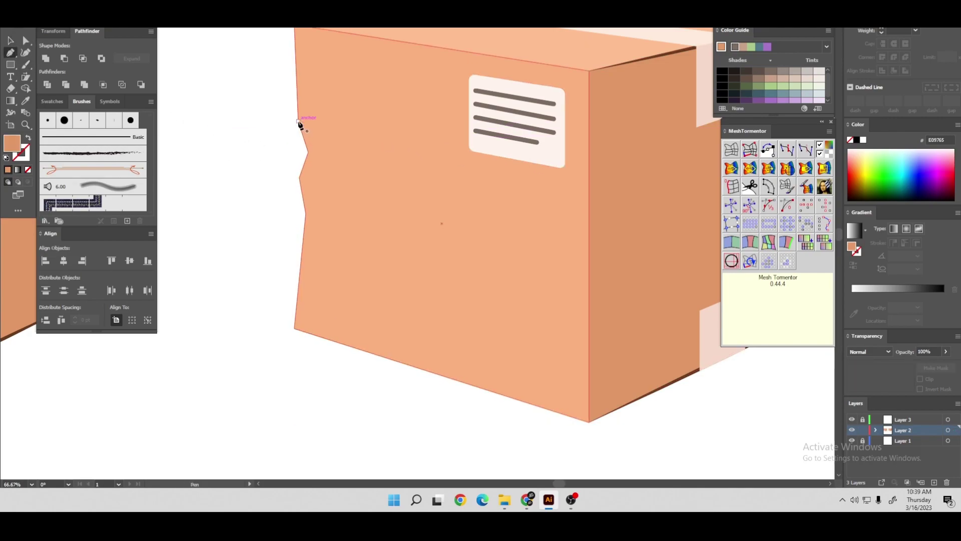
click(298, 121)
click(309, 152)
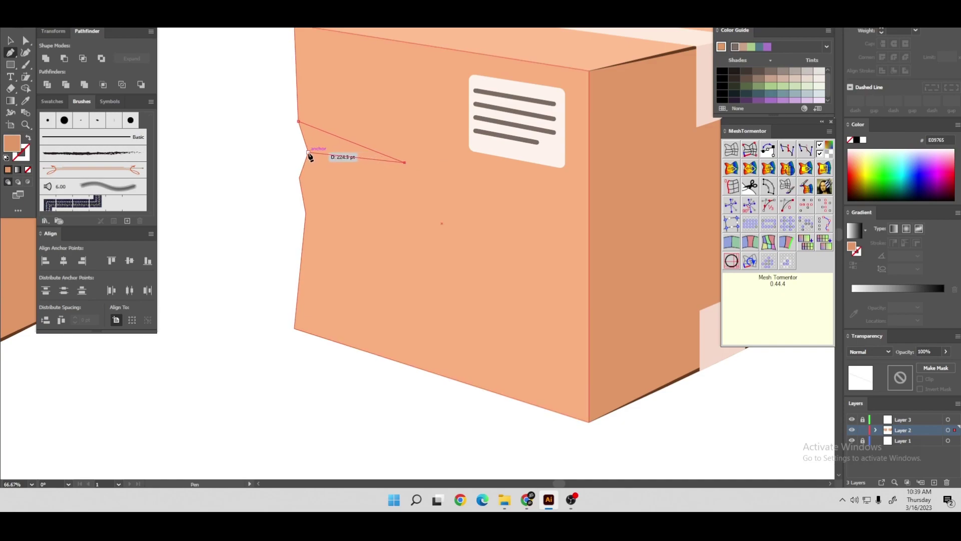
click(298, 121)
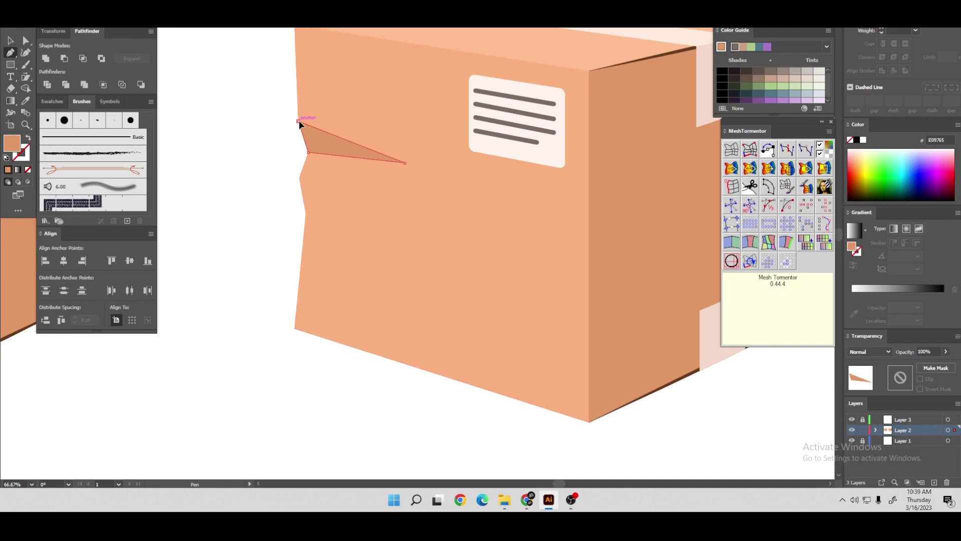
Draw a closed quadrilateral shadow shape from the lower left-edge dents
click(299, 177)
click(345, 174)
click(383, 192)
click(332, 193)
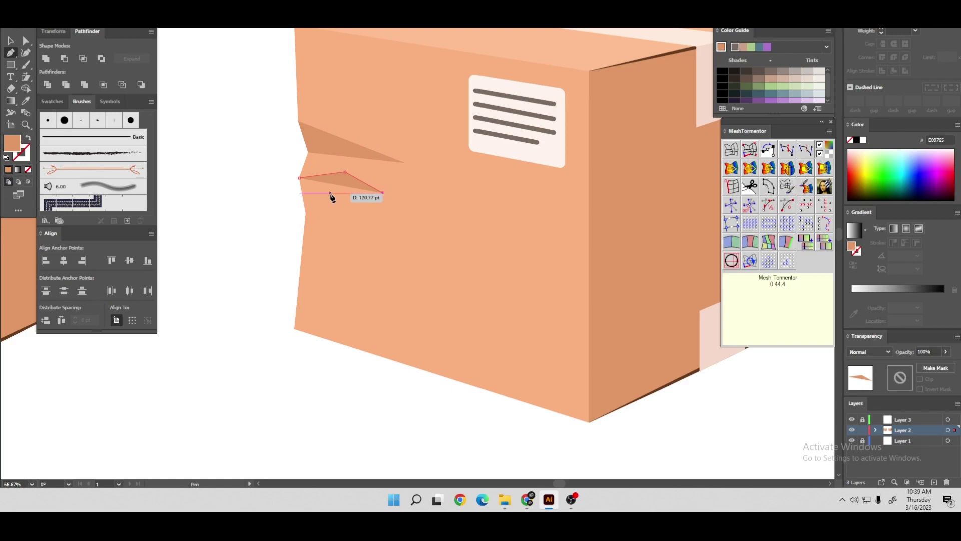
click(299, 177)
click(305, 213)
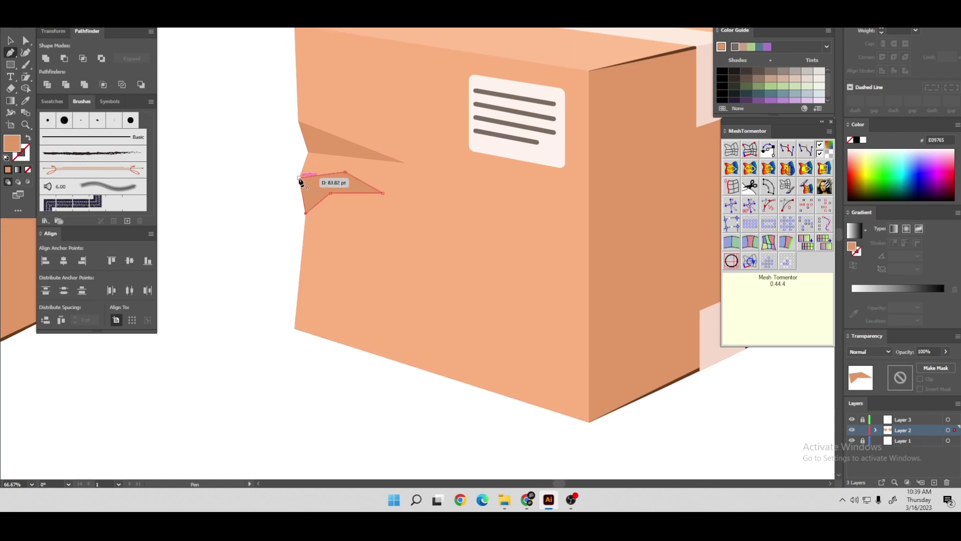
click(299, 178)
click(11, 41)
Select the box's side face and add three anchor points on its right edge
click(231, 148)
scroll(233, 152, down, 3)
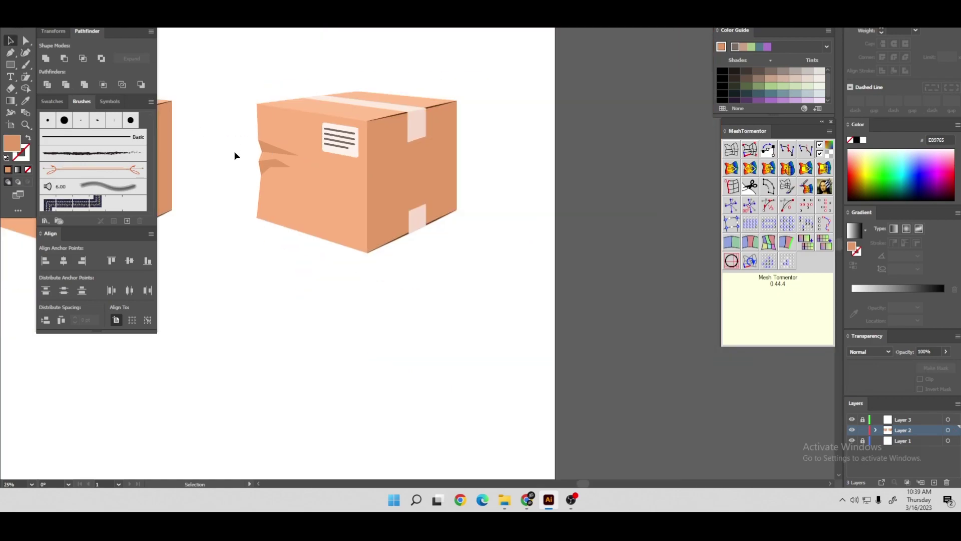
scroll(239, 140, up, 2)
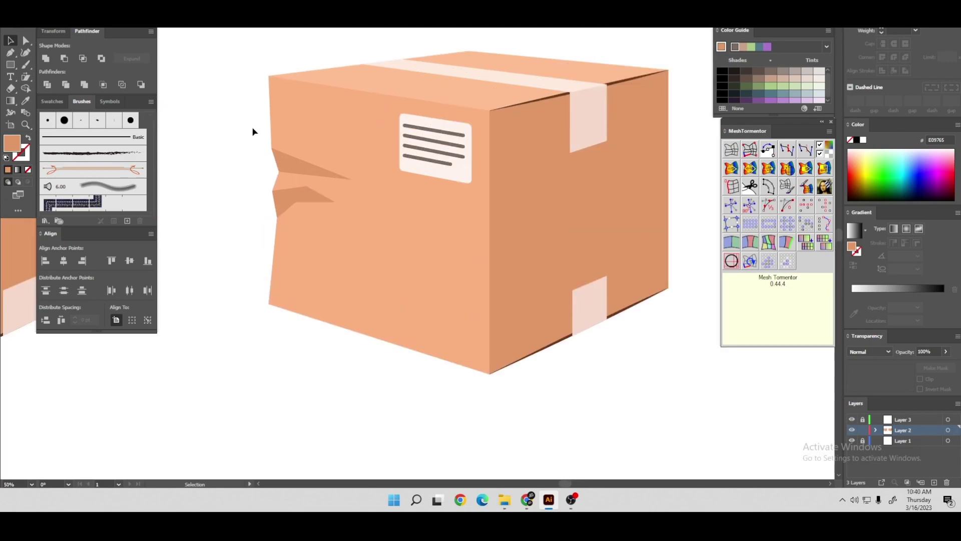
scroll(254, 133, down, 1)
scroll(511, 150, up, 2)
click(509, 151)
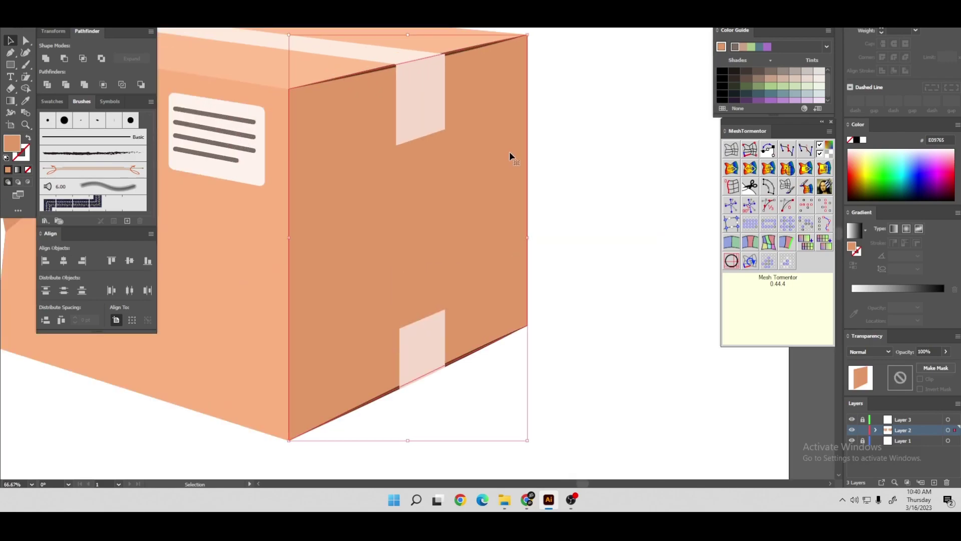
key(plus)
click(527, 133)
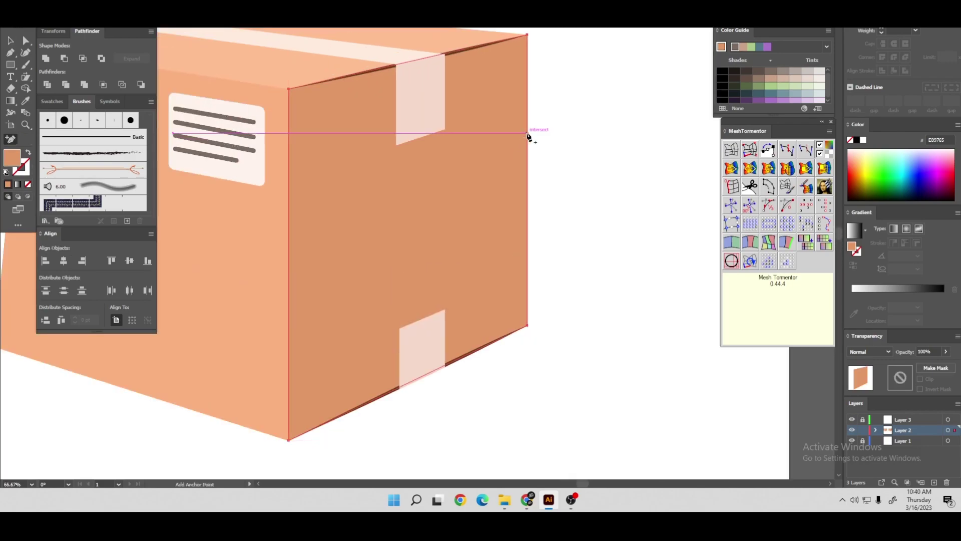
click(527, 161)
click(527, 181)
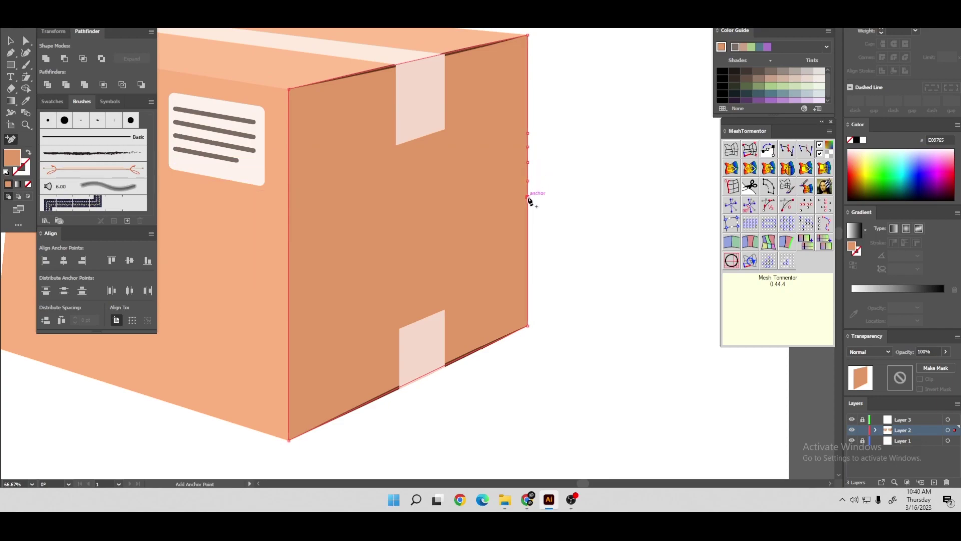
Drag the right-edge points inward to form jagged notches
key(a)
scroll(532, 165, up, 1)
scroll(531, 151, up, 1)
drag(516, 113, 504, 104)
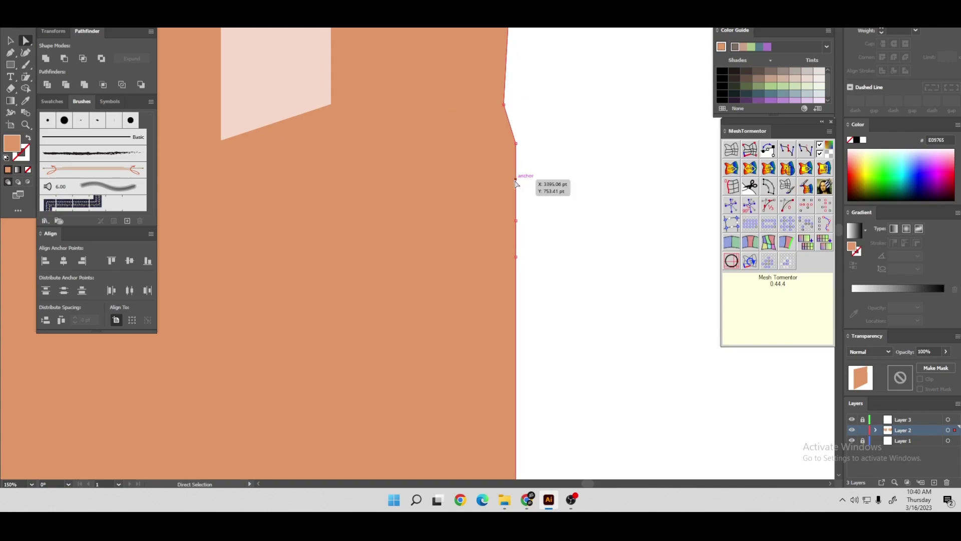
drag(516, 180, 503, 191)
drag(517, 224, 512, 230)
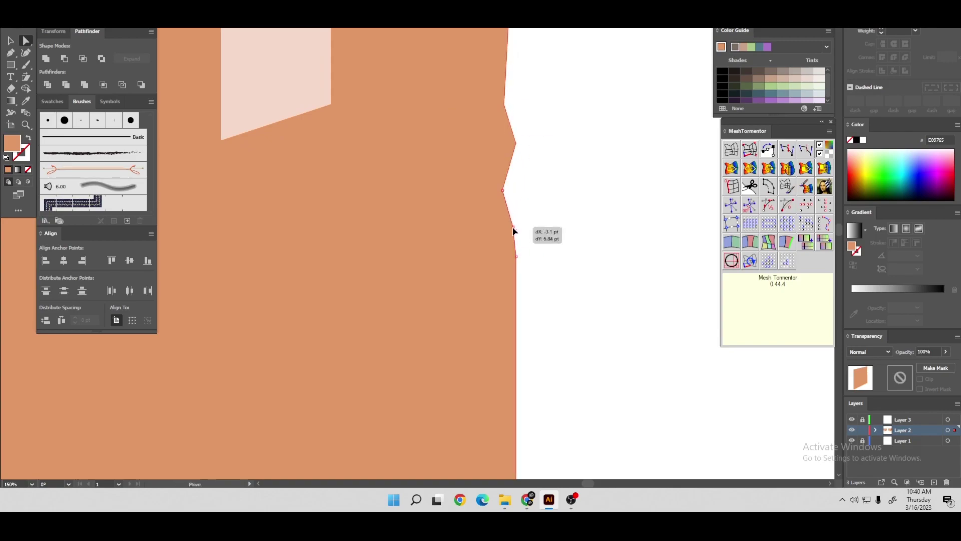
drag(518, 263, 506, 272)
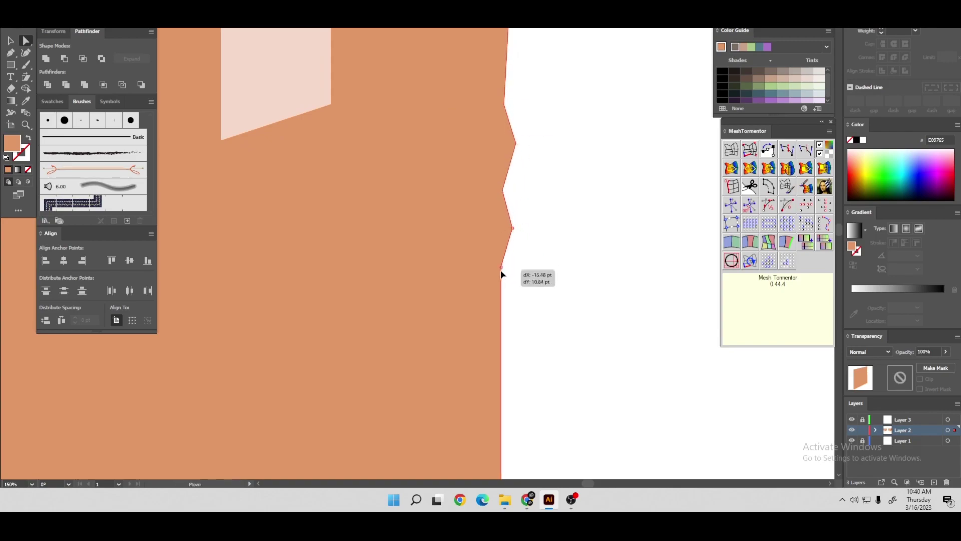
scroll(471, 240, down, 1)
scroll(468, 230, down, 2)
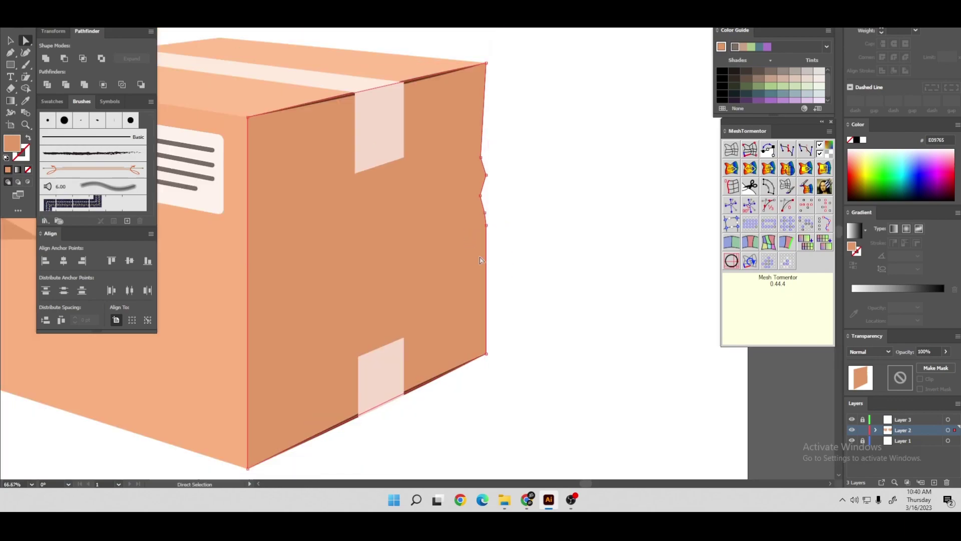
scroll(469, 230, up, 2)
mouse_move(481, 222)
mouse_down()
mouse_move(488, 215)
mouse_move(476, 238)
mouse_move(489, 223)
mouse_move(487, 201)
mouse_move(471, 200)
mouse_move(480, 142)
mouse_up()
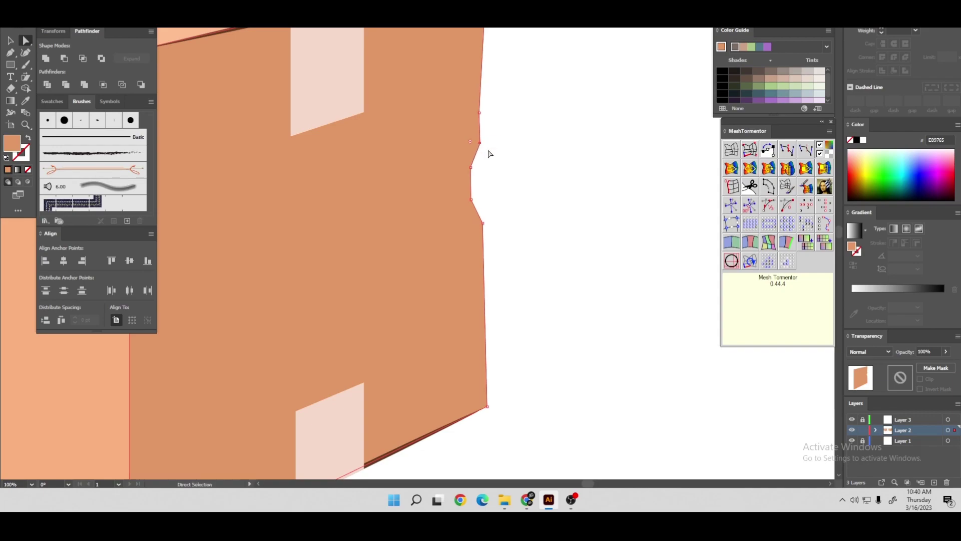
Deselect the side face and set the fill to a slightly darker colour
click(11, 40)
click(301, 208)
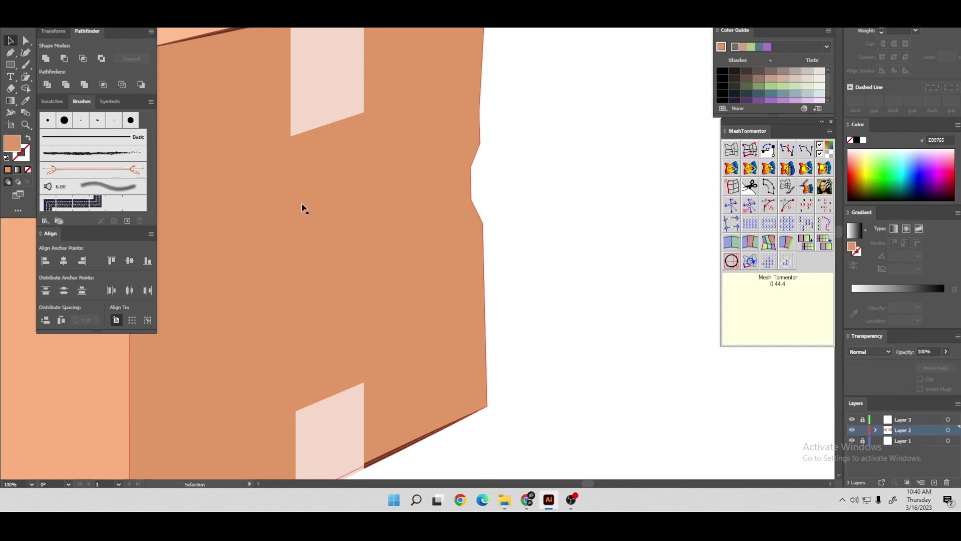
double_click(7, 149)
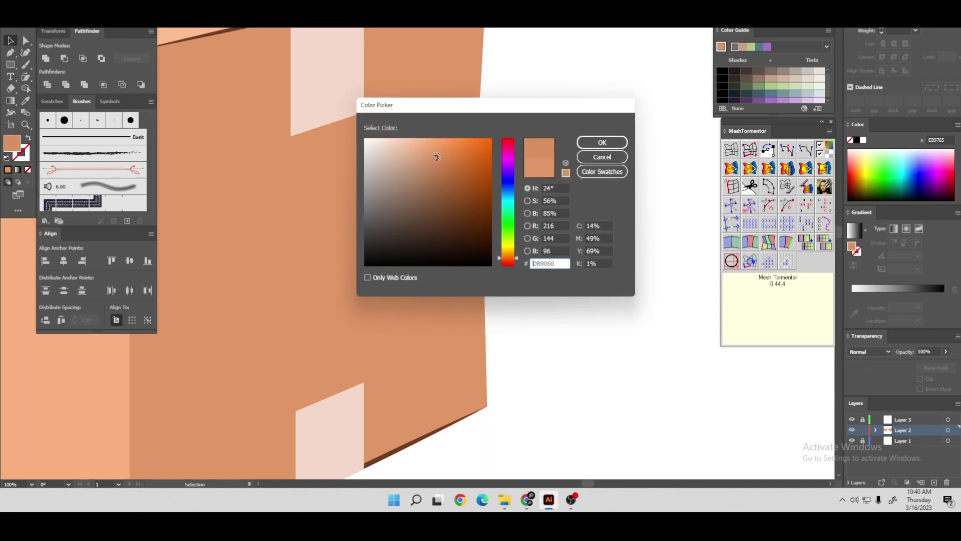
click(602, 142)
Outline a crease shape running from the right-edge dent across the side face
click(10, 52)
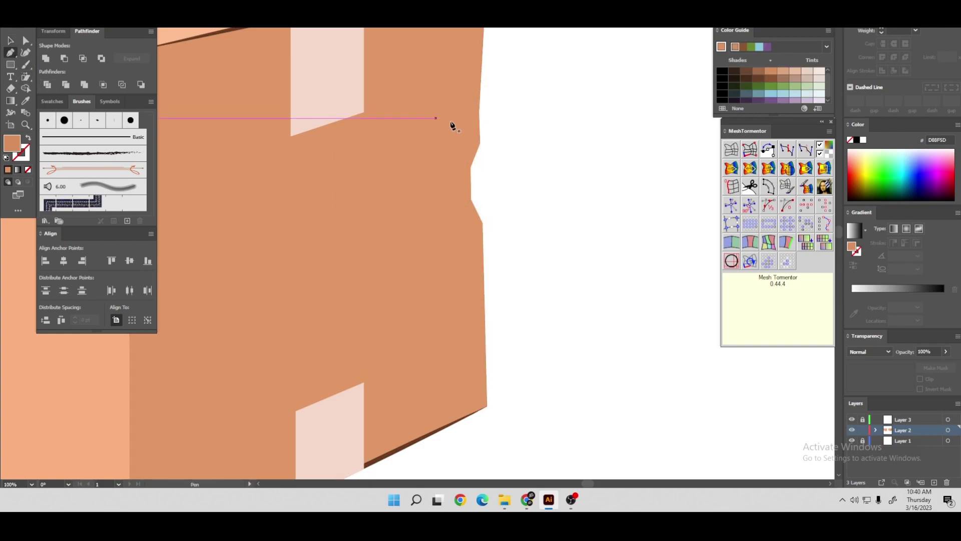
click(479, 113)
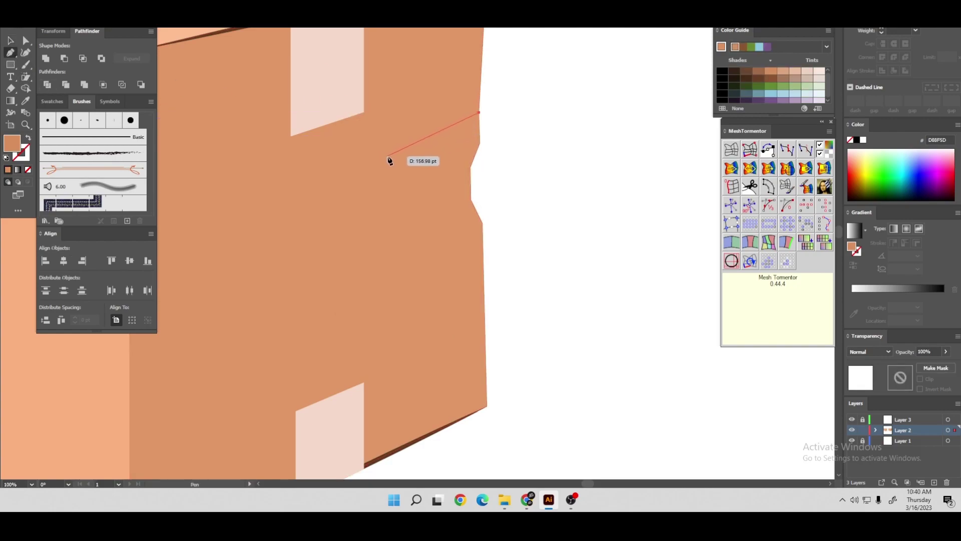
click(371, 163)
click(310, 177)
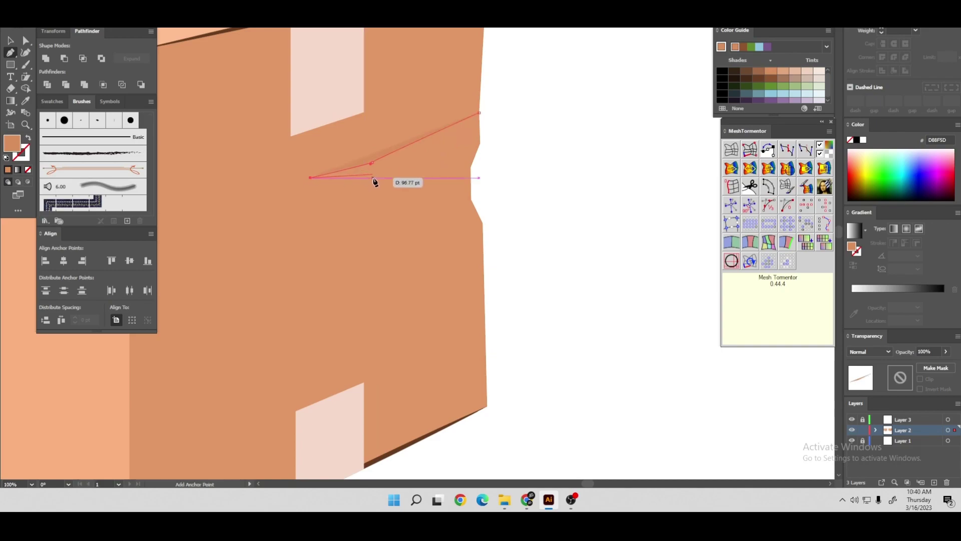
key(ctrl+z)
key(ctrl+z)
click(370, 166)
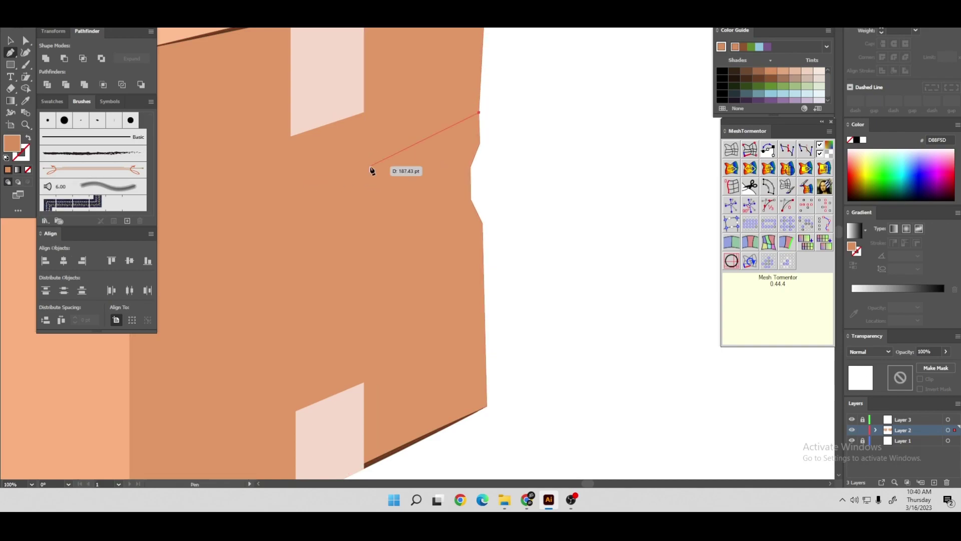
click(311, 166)
click(371, 178)
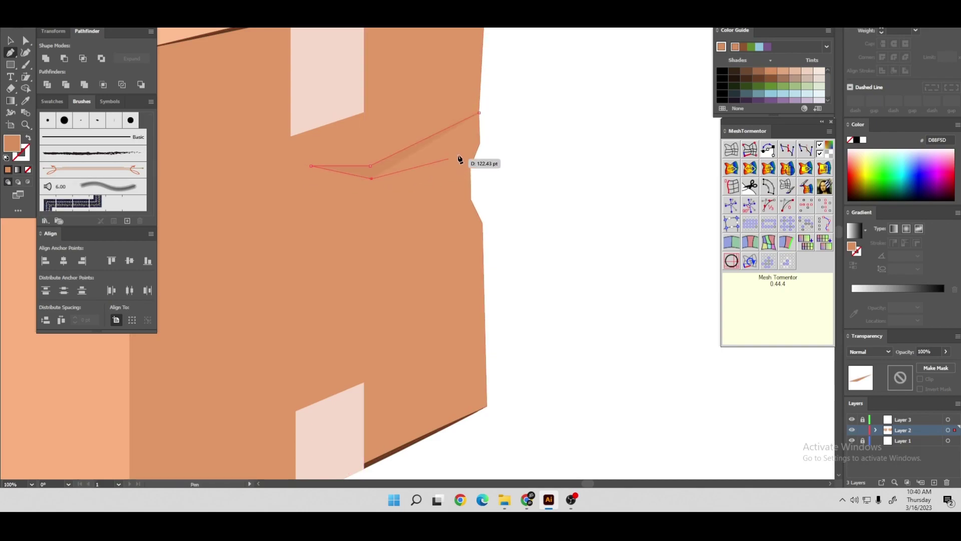
click(479, 144)
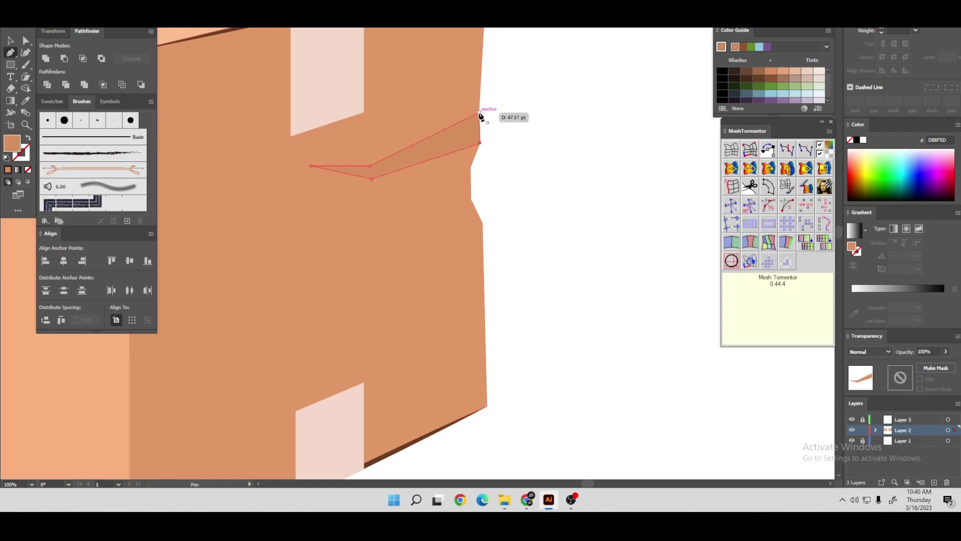
Draw a second closed fold shape from the dented edge
click(470, 167)
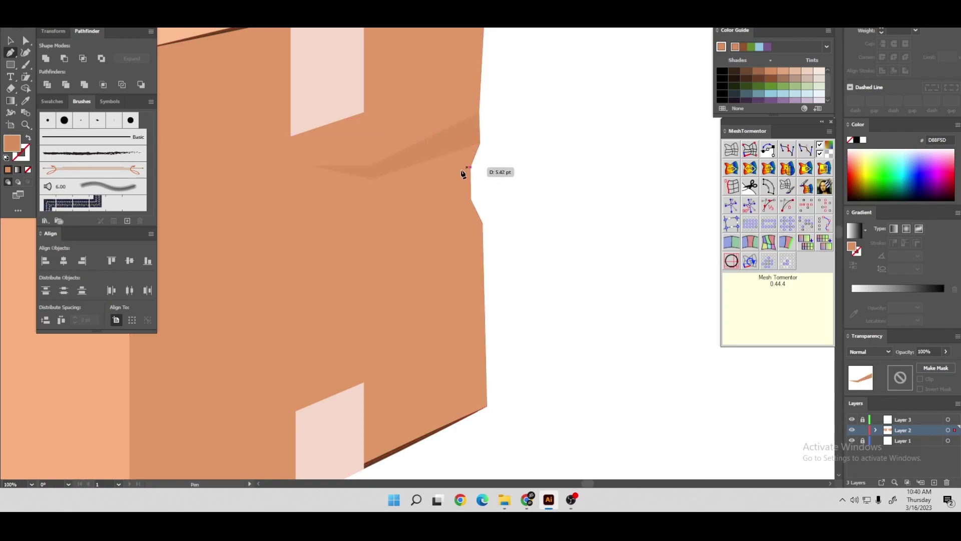
click(372, 178)
click(480, 144)
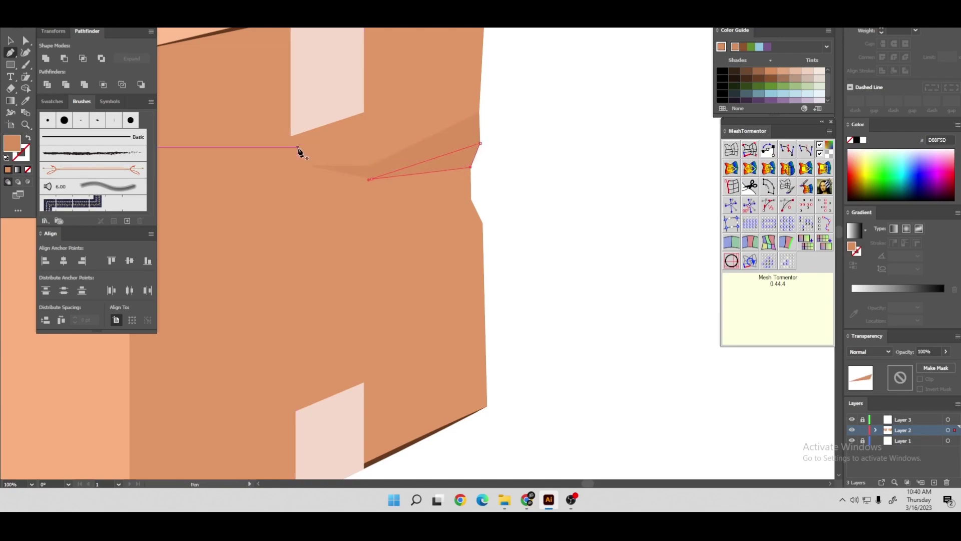
click(310, 165)
key(v)
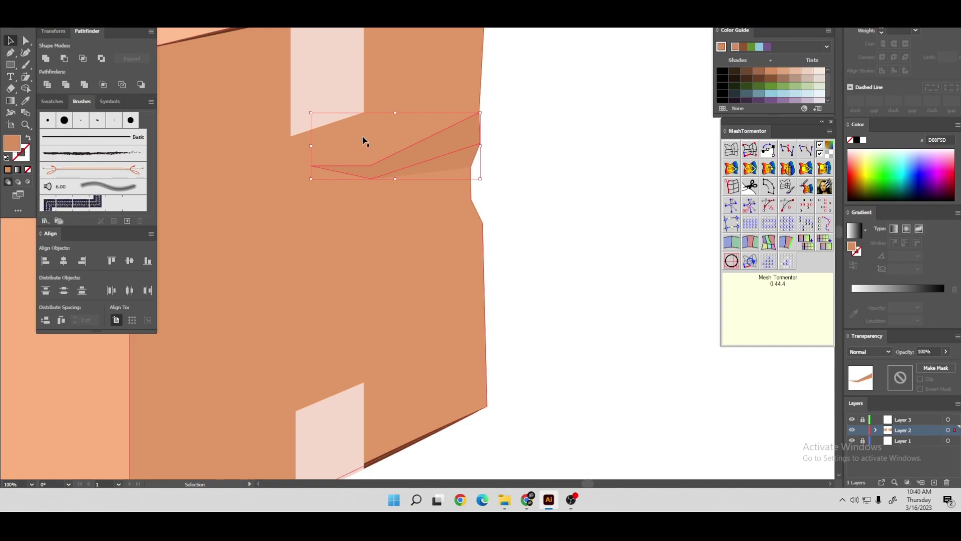
Give the fold a lighter peach fill of E89F6D
key(i)
click(393, 132)
double_click(11, 143)
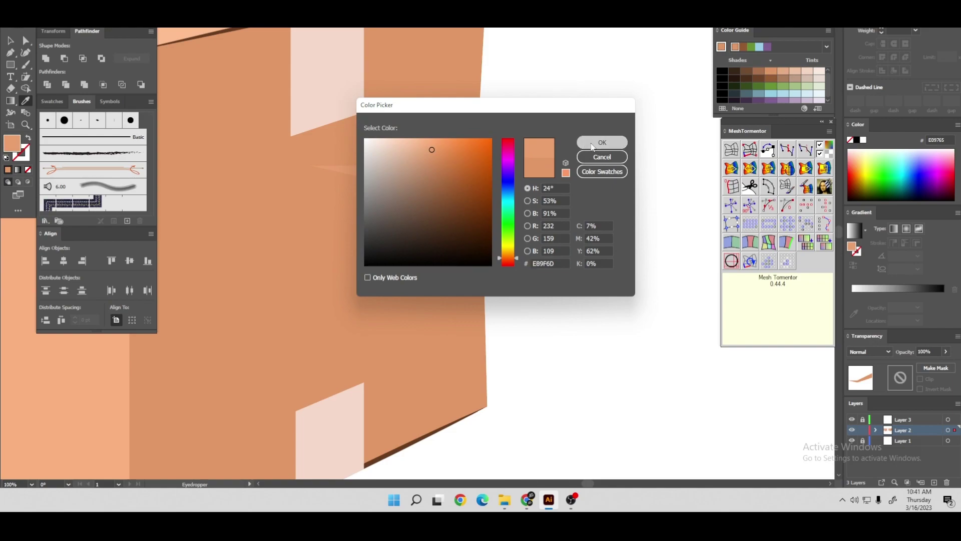
click(602, 143)
Draw a second closed crease shape below the right-edge dent
key(v)
alt+scroll(621, 245, down, 3)
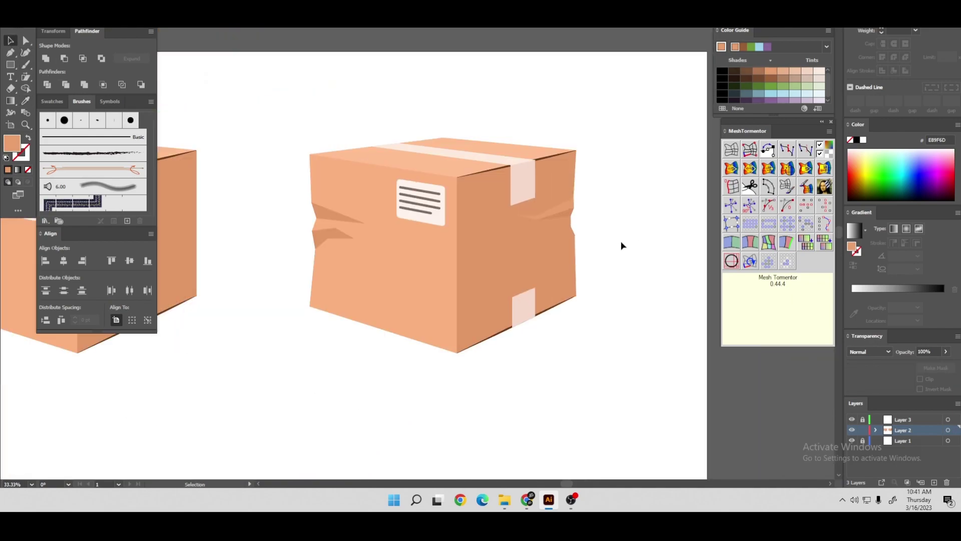
alt+scroll(622, 246, down, 1)
alt+scroll(601, 238, up, 5)
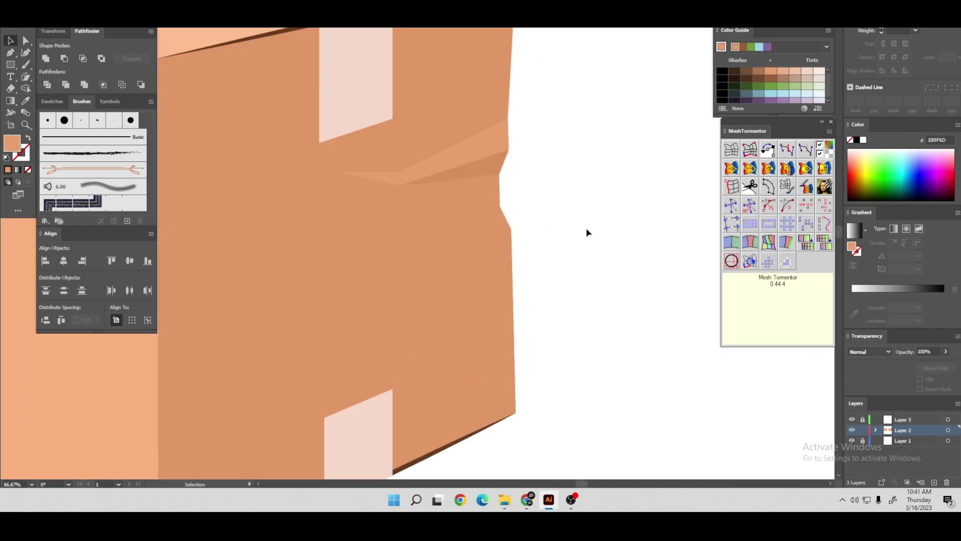
alt+scroll(481, 201, up, 1)
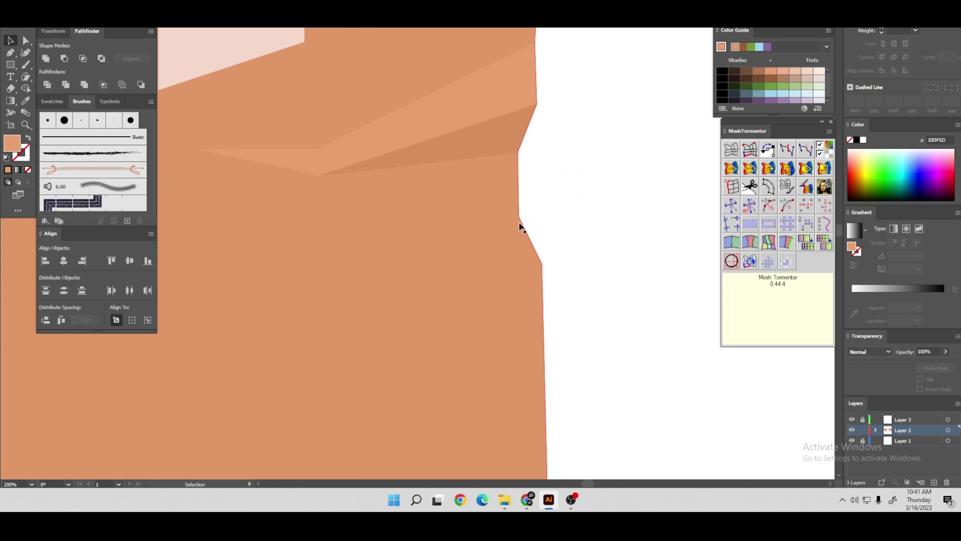
click(464, 169)
click(66, 84)
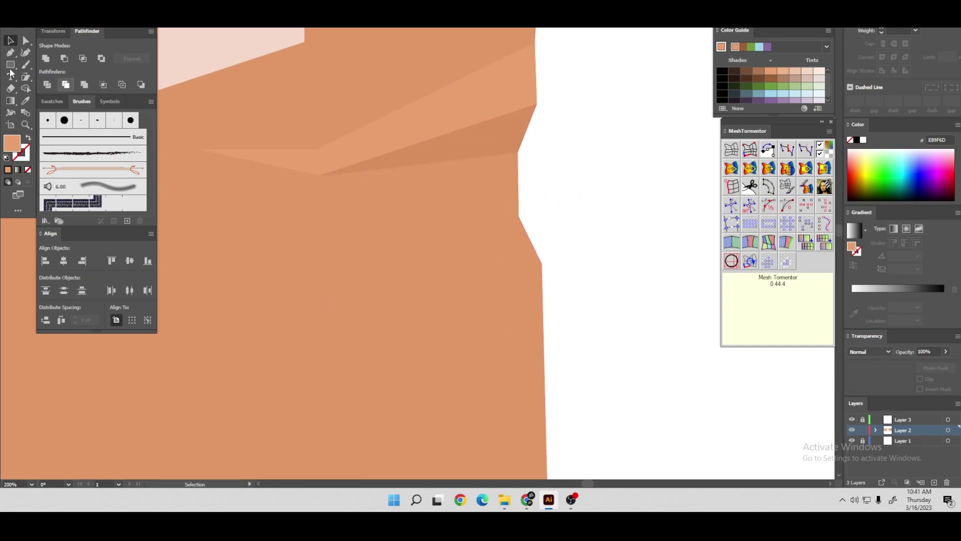
click(519, 217)
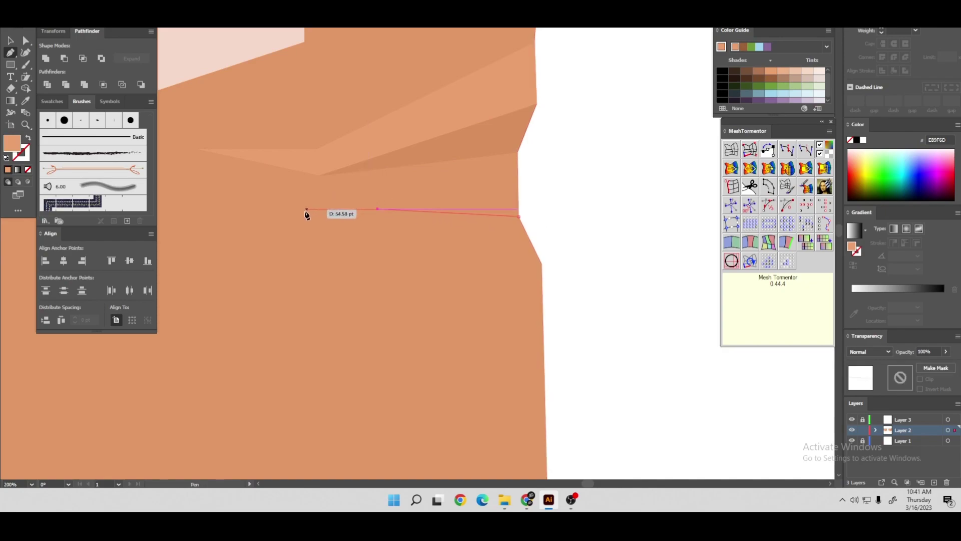
click(280, 220)
click(393, 243)
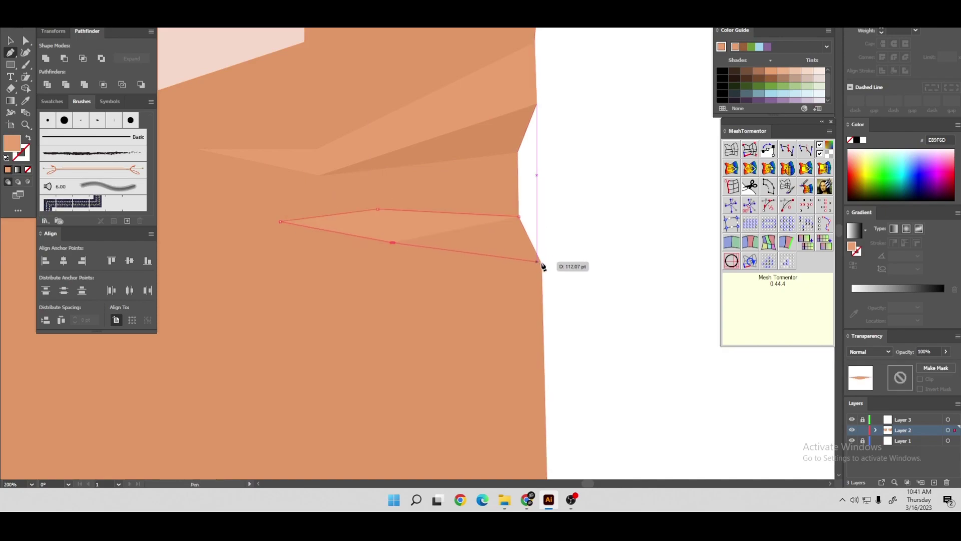
click(542, 263)
click(519, 216)
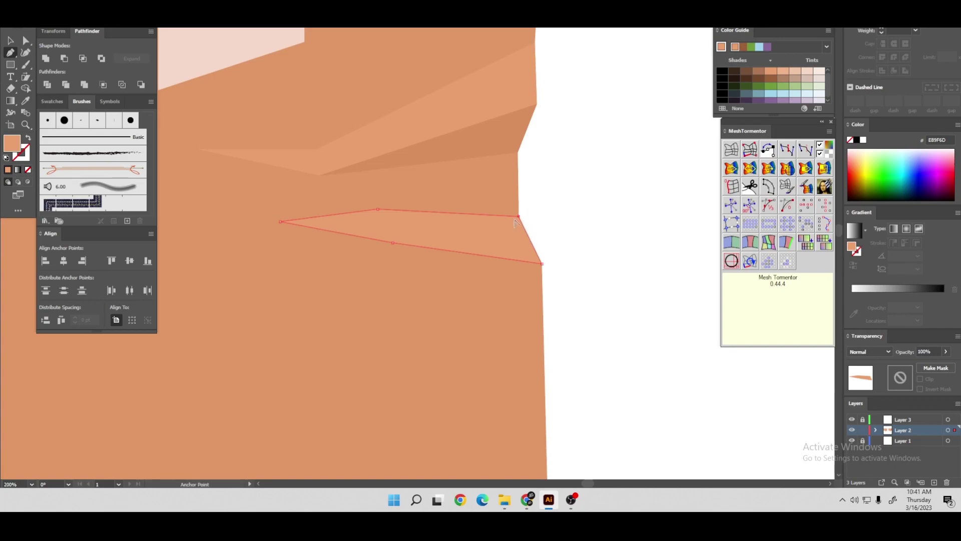
scroll(479, 220, down, 3)
click(10, 40)
click(575, 237)
Draw a small triangular fold near the side face's front corner, then zoom out
alt+scroll(583, 248, down, 1)
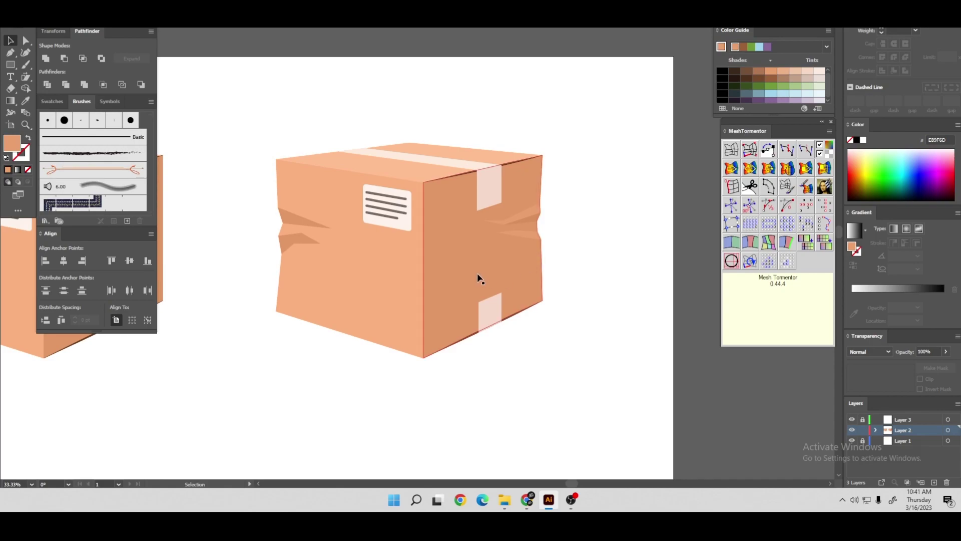
scroll(480, 265, up, 3)
click(625, 172)
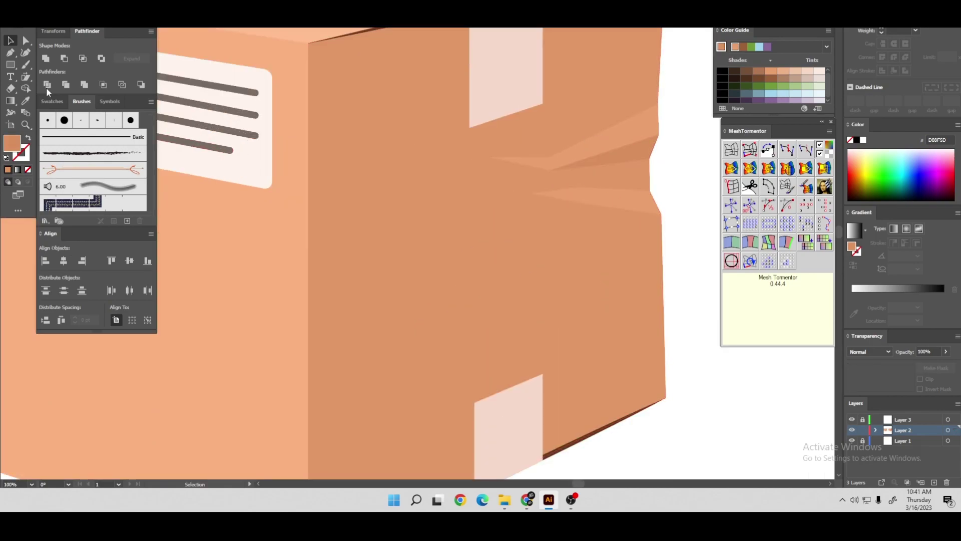
click(385, 163)
click(352, 209)
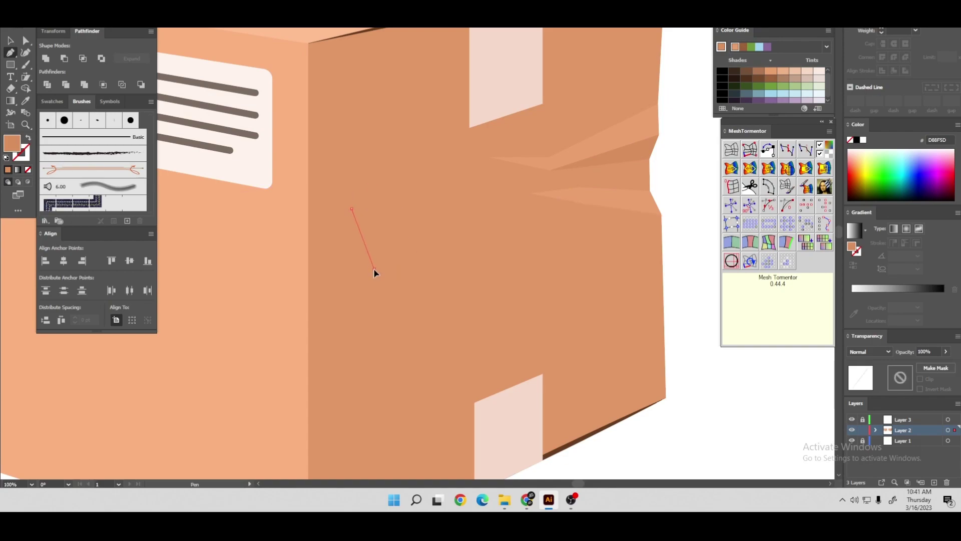
click(374, 269)
click(380, 203)
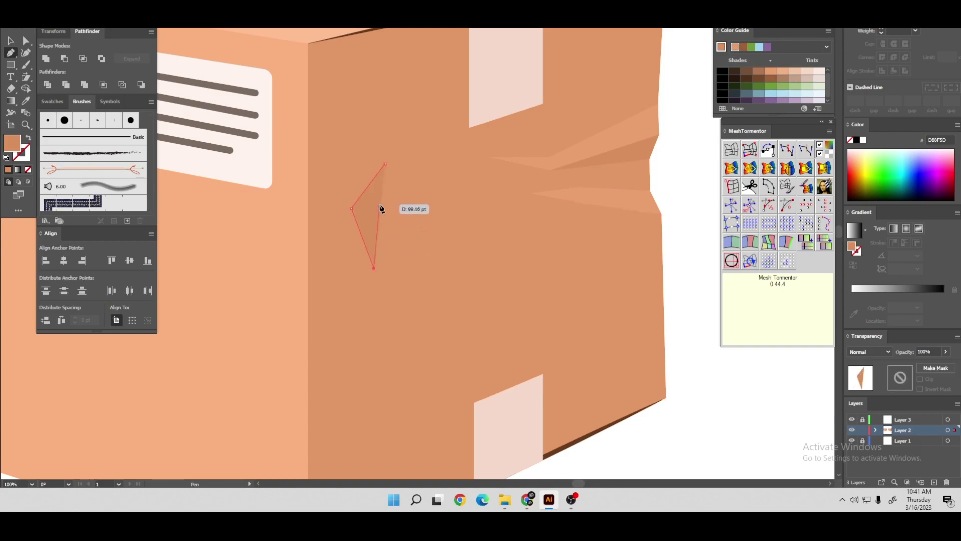
key(ctrl+z)
click(372, 207)
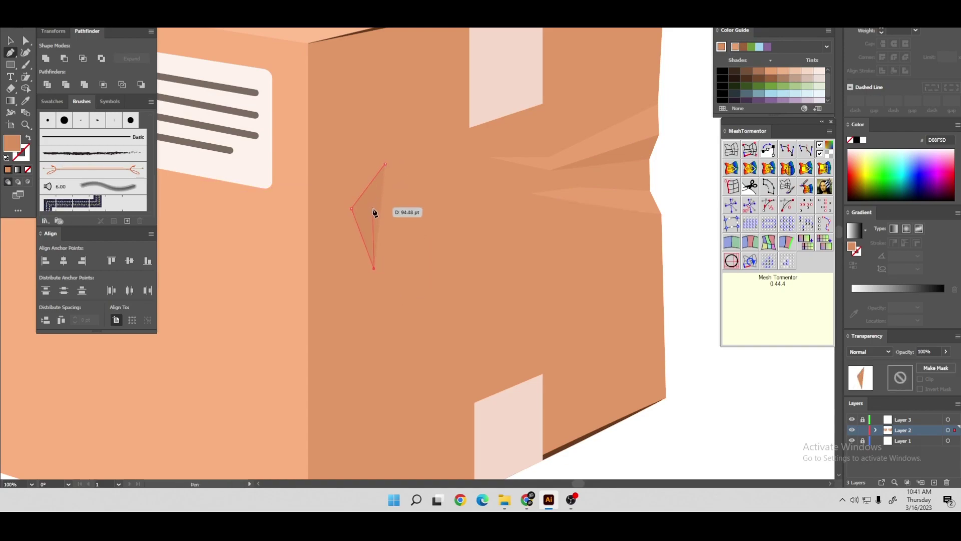
click(386, 164)
key(ctrl+minus)
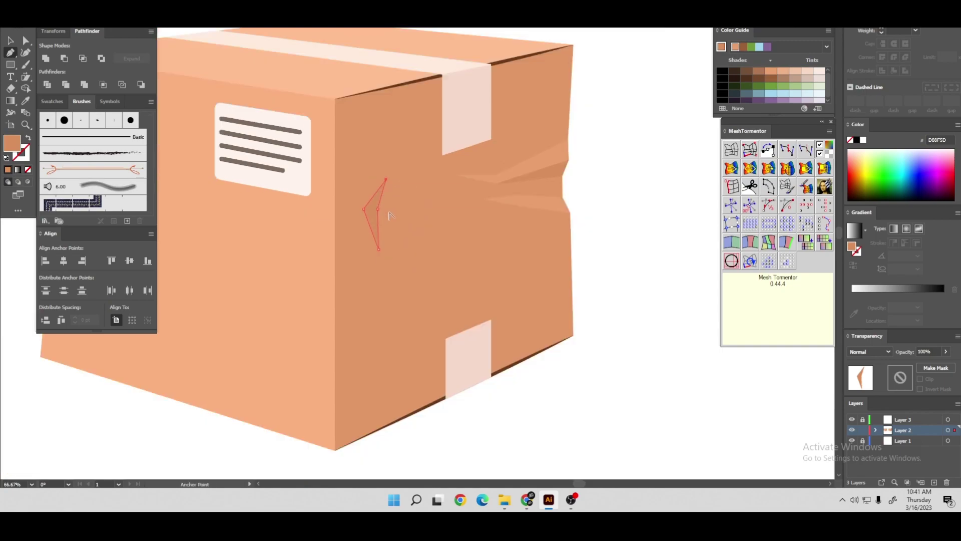
key(ctrl+minus)
key(ctrl+minus)
key(v)
click(297, 78)
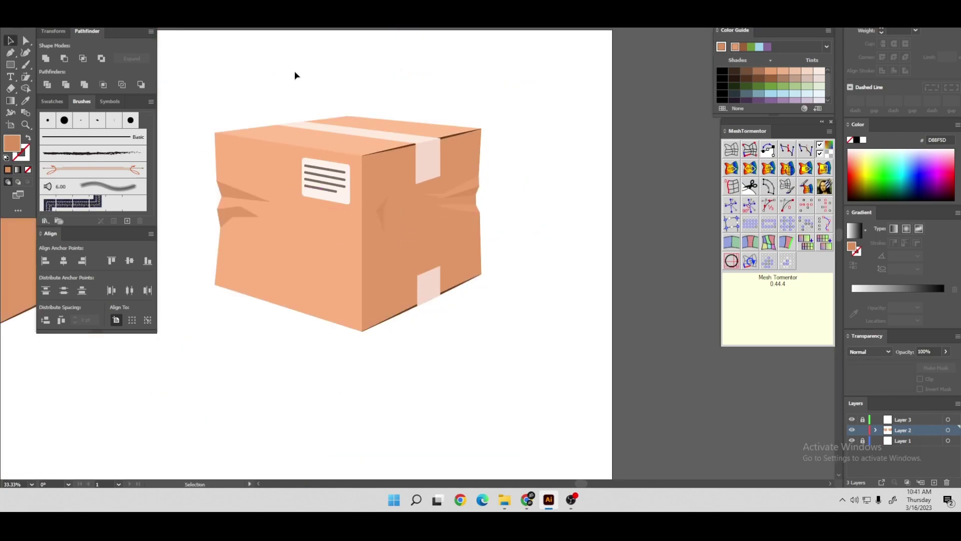
Draw a dark brown sliver tear along the box's top-left edge
scroll(308, 71, down, 3)
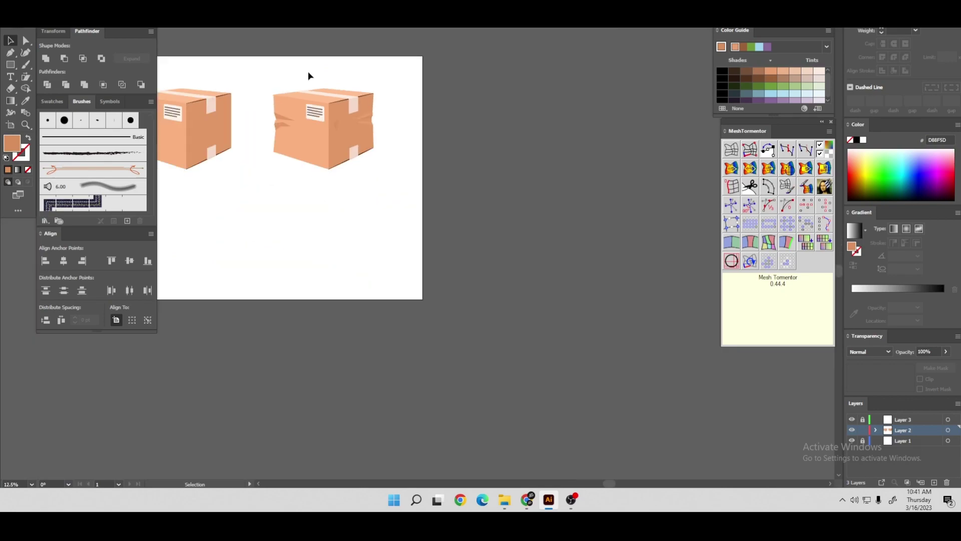
scroll(284, 98, up, 3)
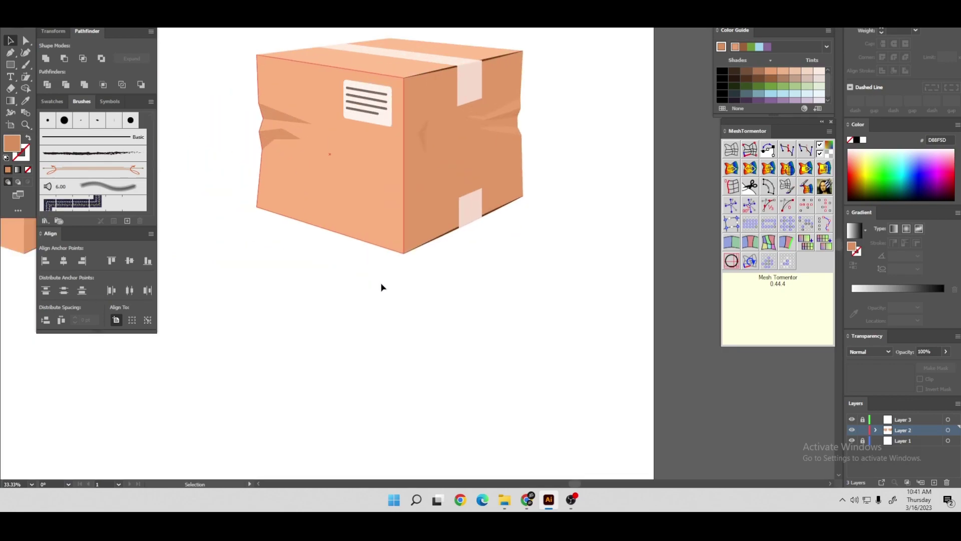
scroll(381, 287, up, 1)
scroll(355, 123, down, 1)
scroll(382, 135, up, 2)
scroll(434, 146, down, 1)
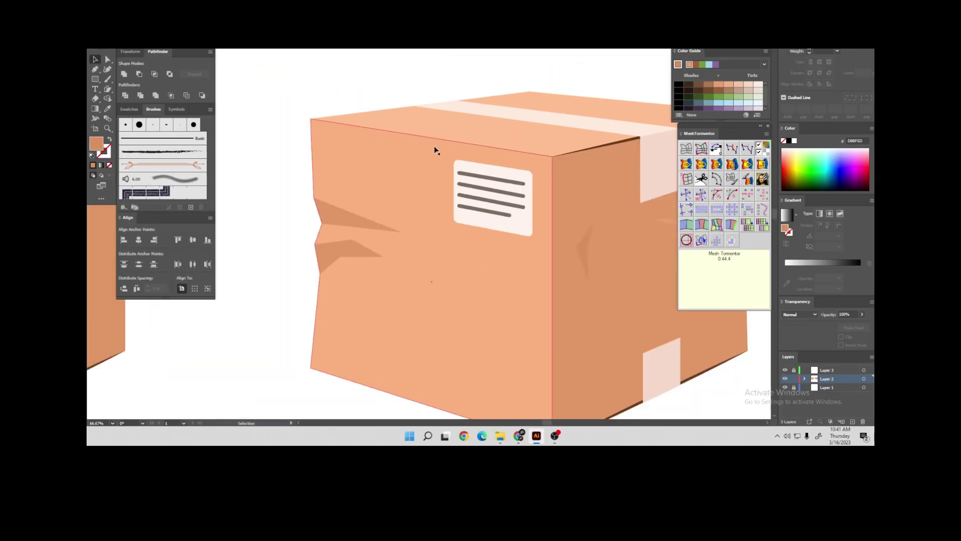
click(610, 148)
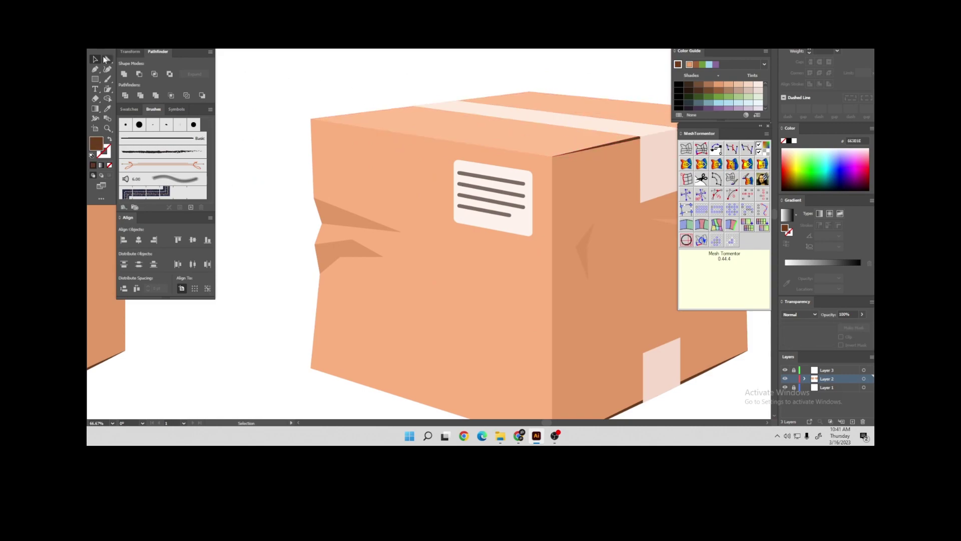
scroll(322, 119, up, 2)
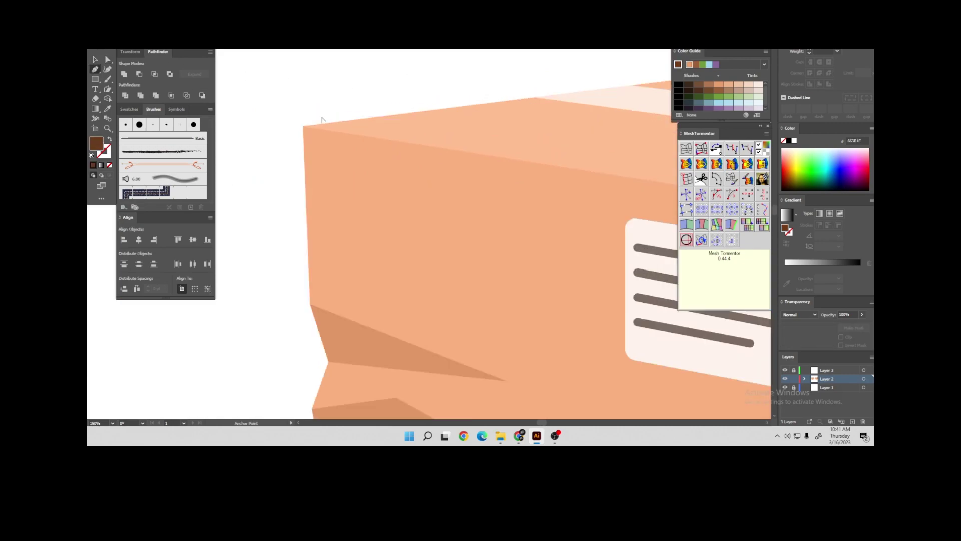
key(p)
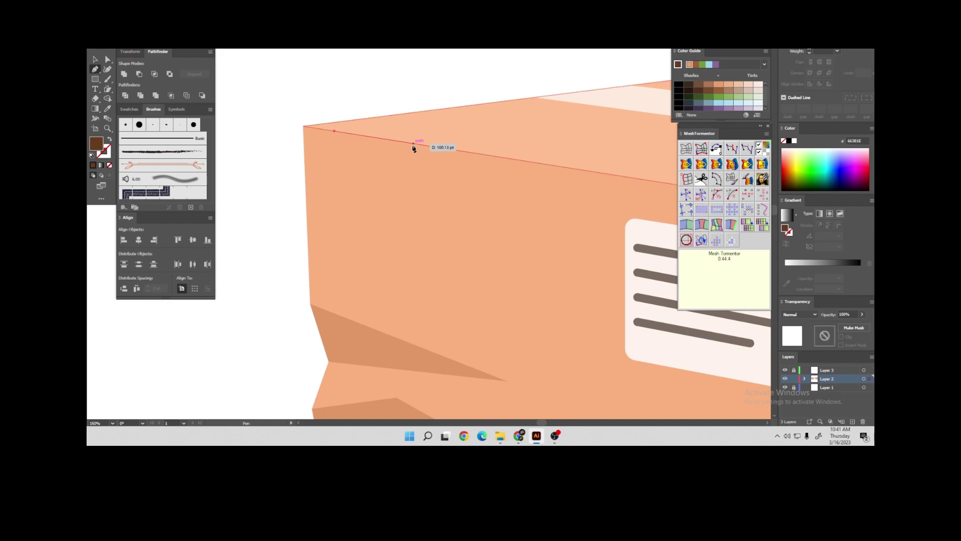
click(414, 144)
scroll(367, 142, up, 2)
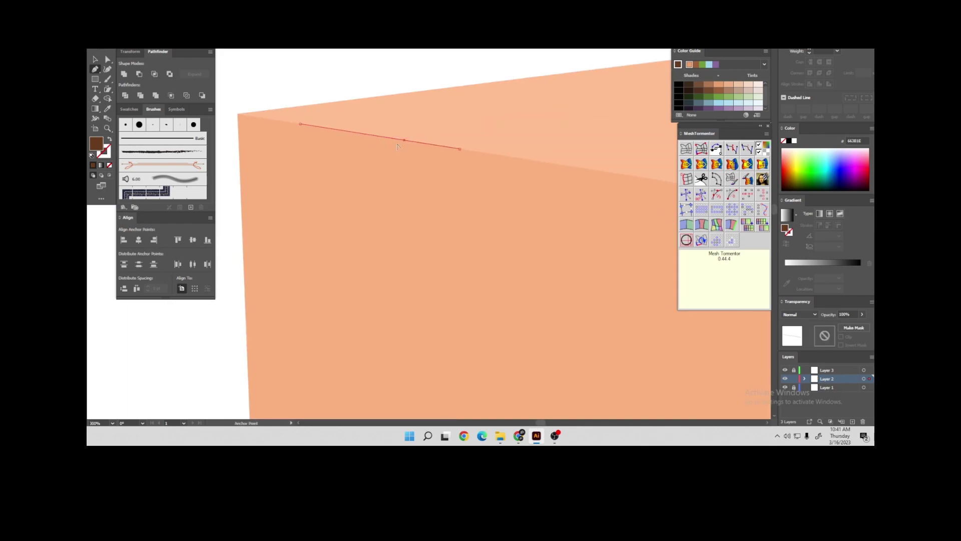
click(406, 145)
click(364, 143)
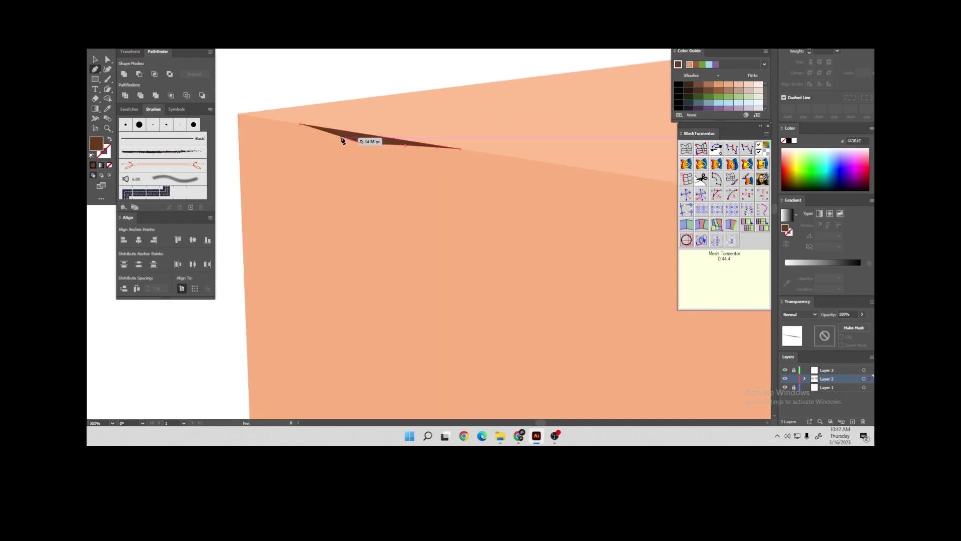
click(301, 124)
key(v)
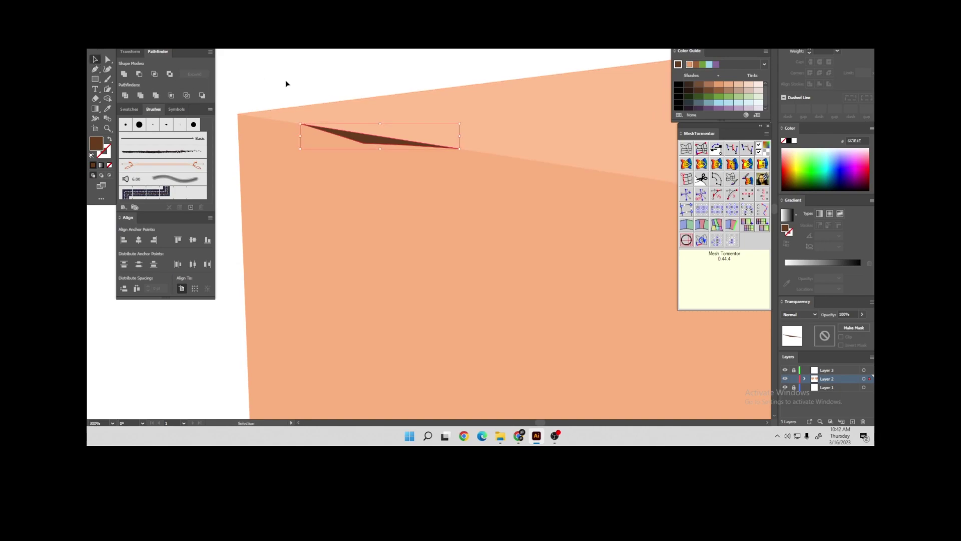
Draw a flap triangle beneath the tear and fill it with lighter E5A070
scroll(355, 120, down, 1)
scroll(355, 120, down, 2)
click(262, 202)
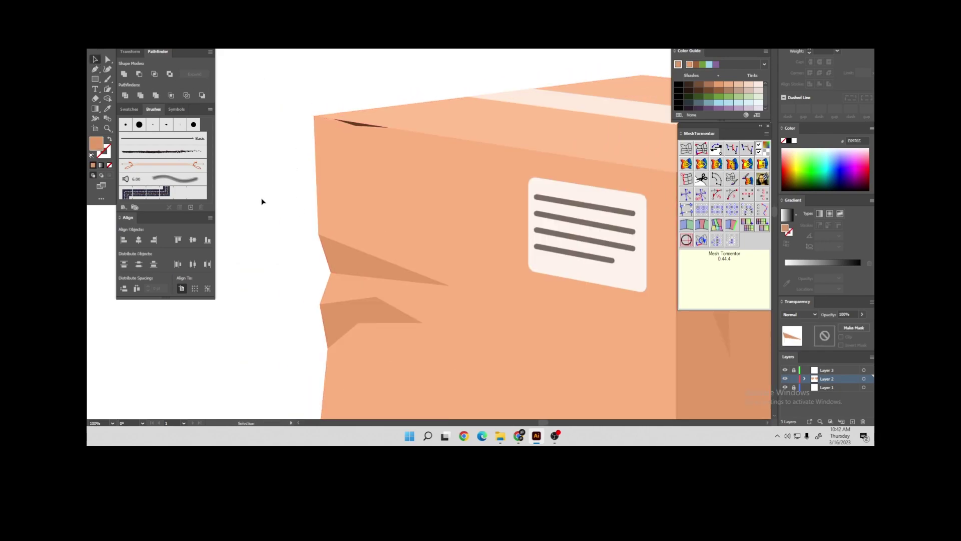
scroll(311, 135, up, 1)
click(95, 69)
scroll(356, 104, up, 2)
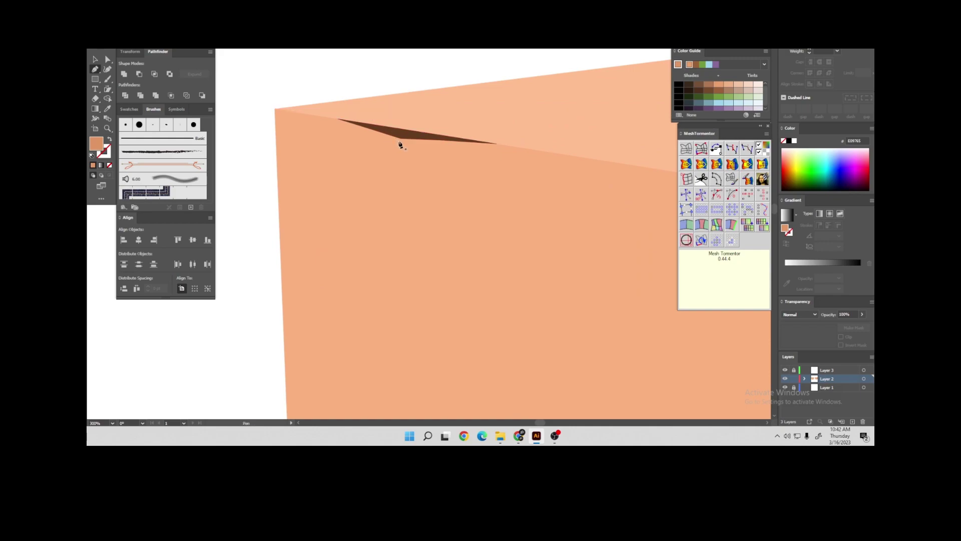
click(498, 144)
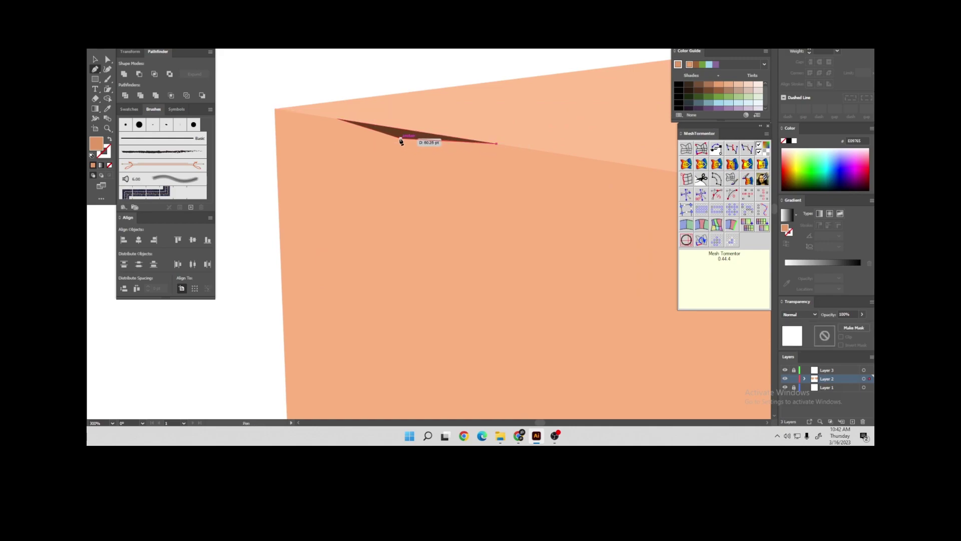
click(338, 120)
click(384, 169)
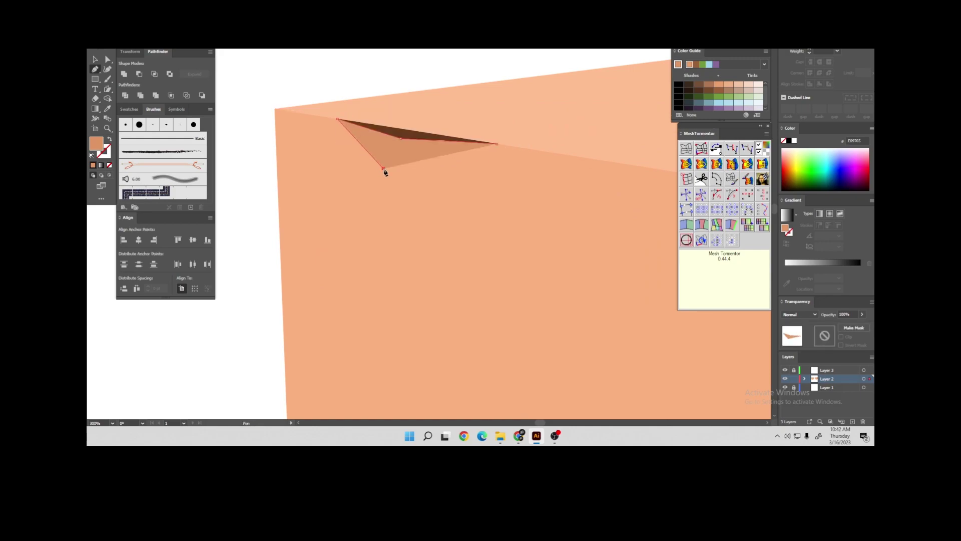
key(ctrl+z)
click(402, 197)
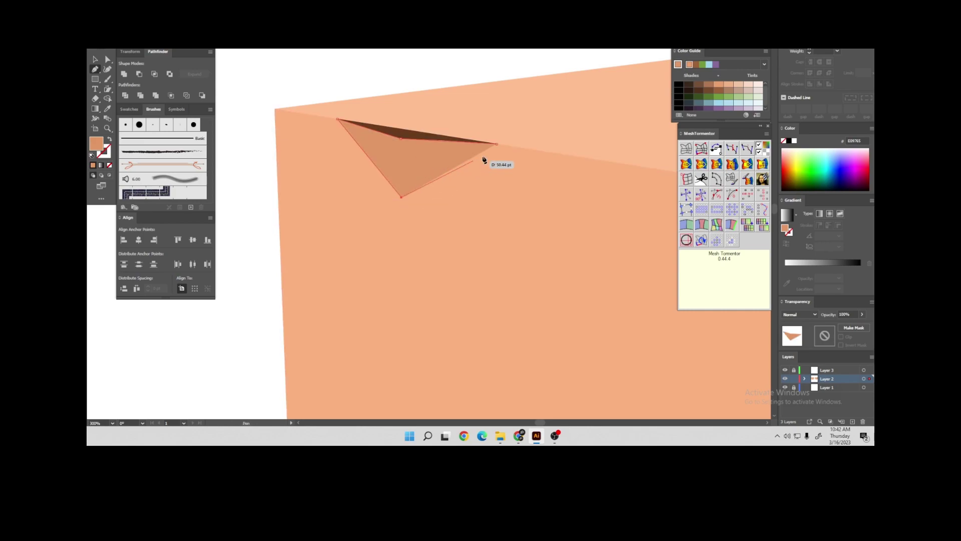
click(401, 139)
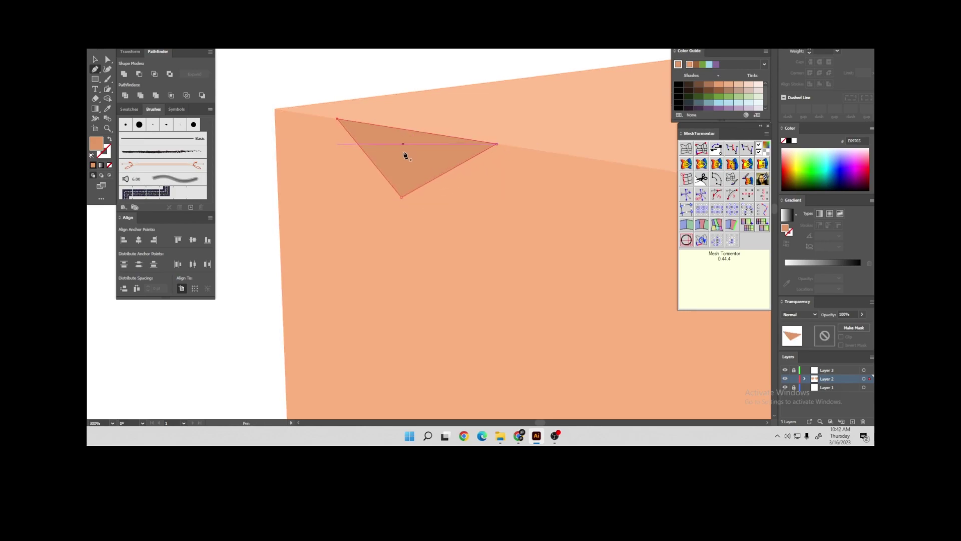
key(ctrl+z)
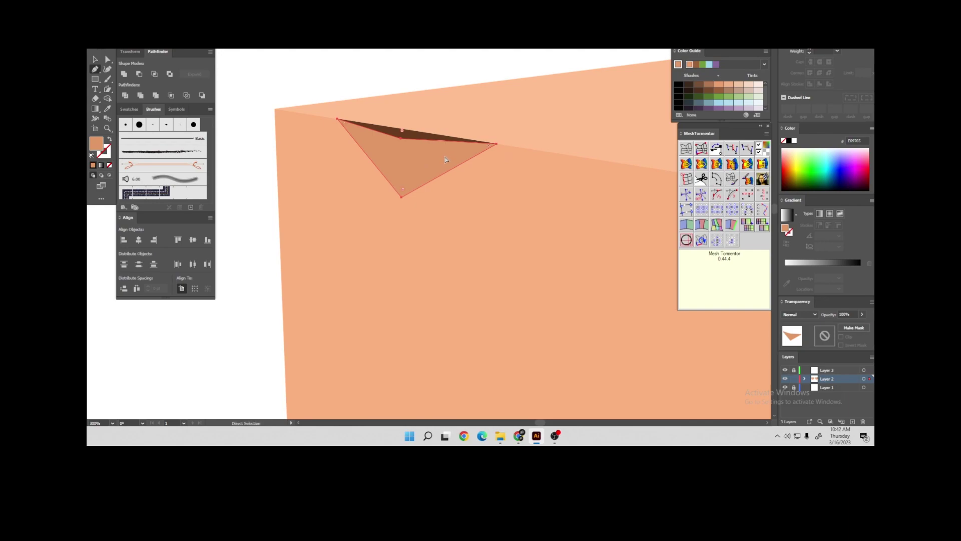
click(96, 59)
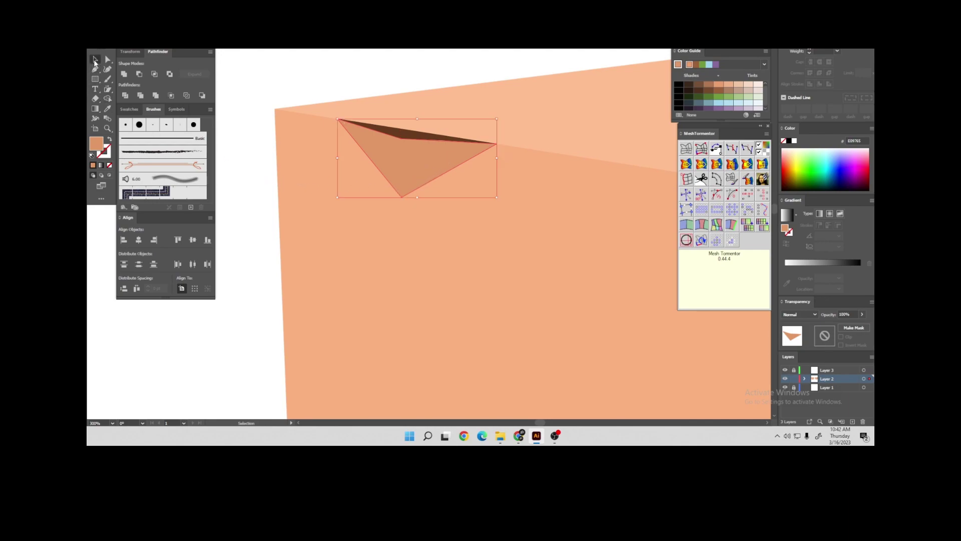
click(230, 185)
double_click(96, 145)
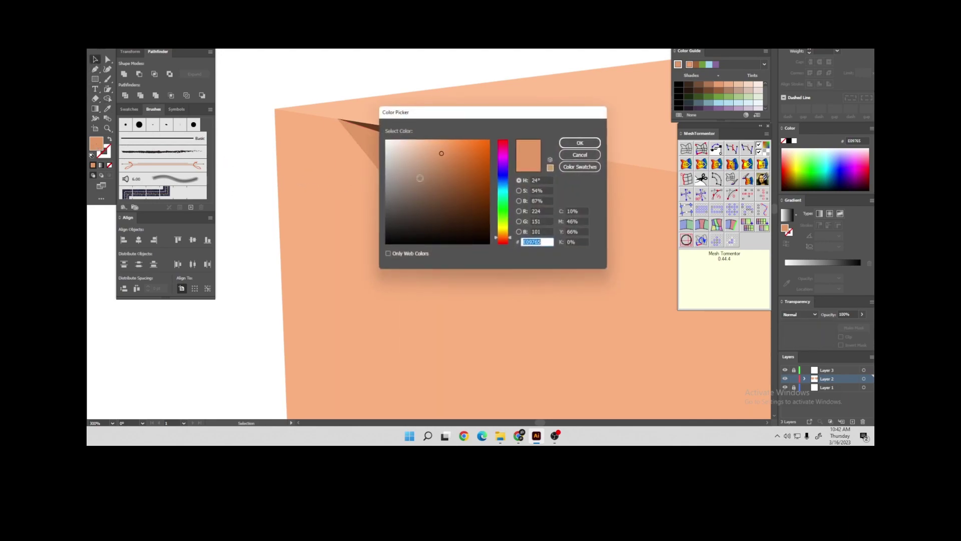
click(580, 143)
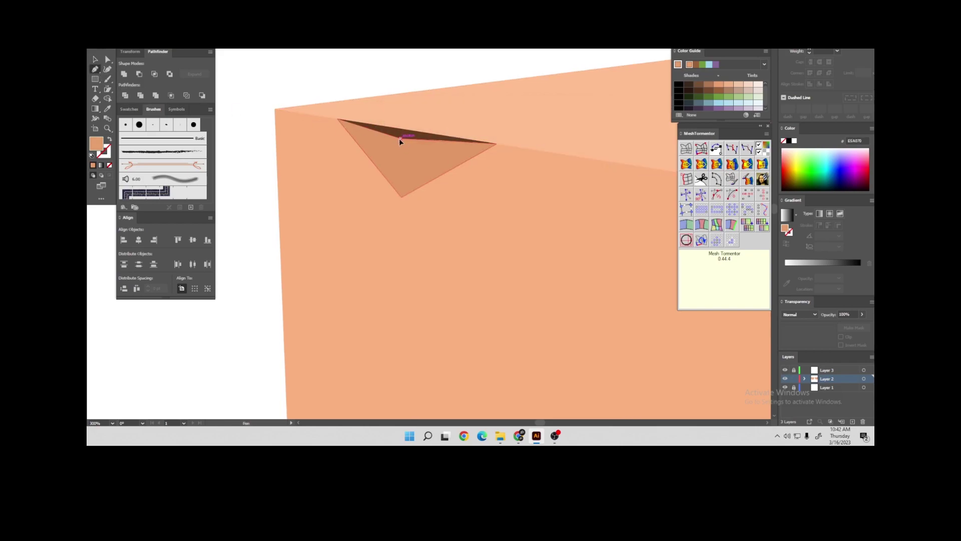
Draw a fold line splitting the flap into two facets
click(337, 119)
click(401, 139)
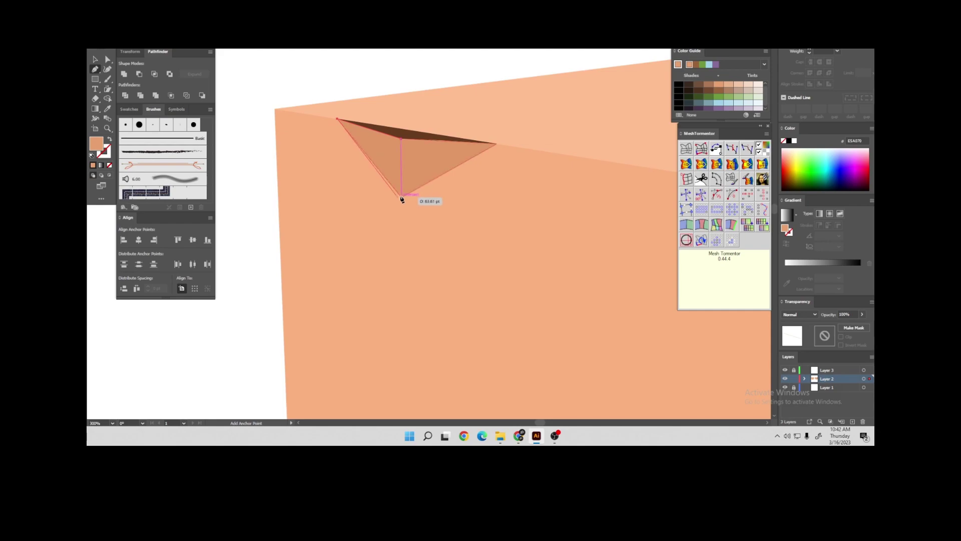
click(401, 197)
click(95, 59)
click(267, 89)
scroll(270, 95, down, 3)
scroll(261, 110, down, 3)
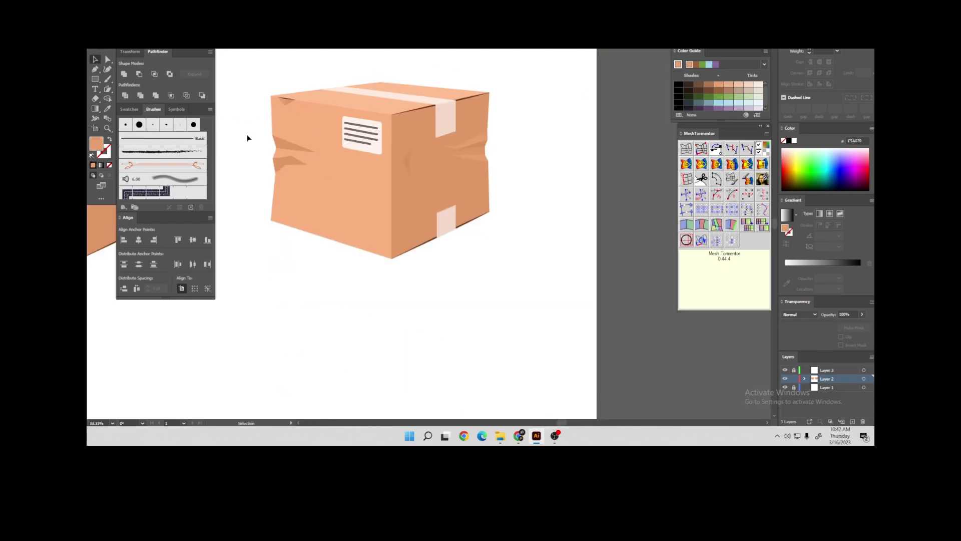
Alt-drag a copy of the dented box below the plain box and align it with smart guides
scroll(351, 221, down, 2)
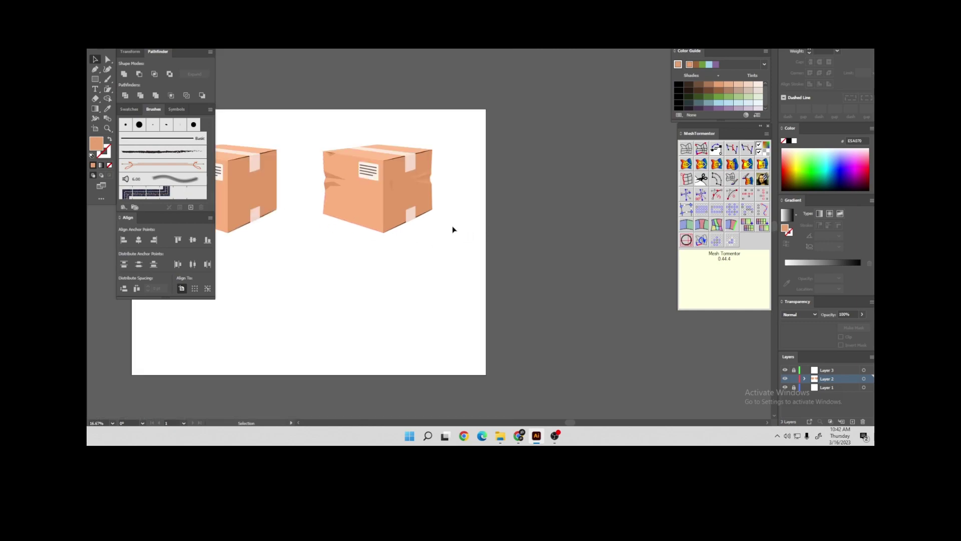
scroll(458, 219, down, 1)
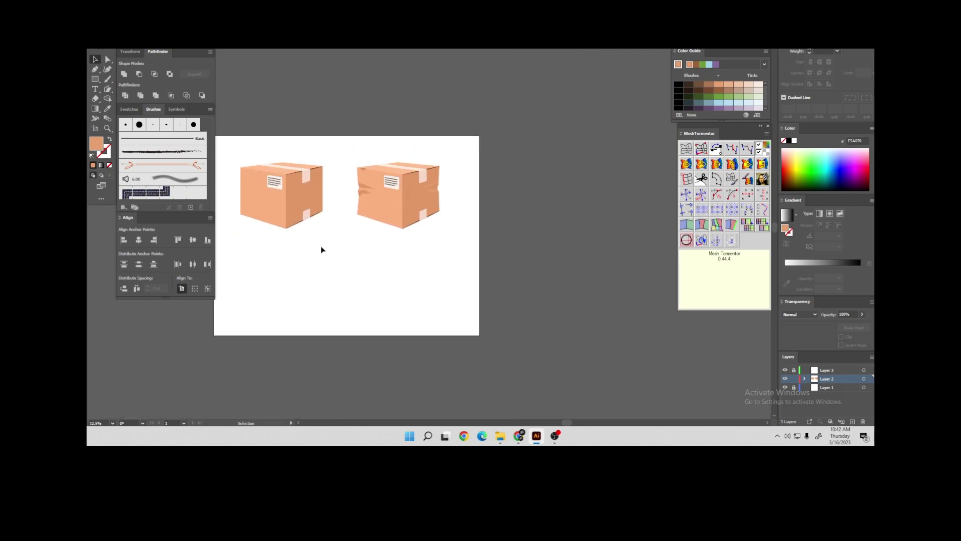
scroll(322, 248, up, 1)
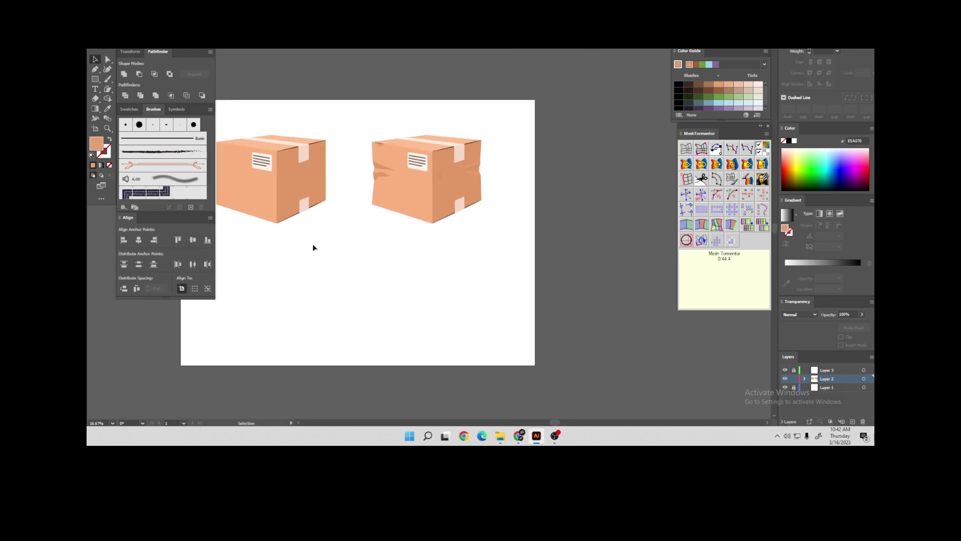
click(434, 188)
scroll(481, 245, down, 2)
scroll(330, 245, up, 2)
mouse_move(539, 180)
mouse_down()
mouse_move(438, 301)
mouse_move(389, 295)
mouse_up()
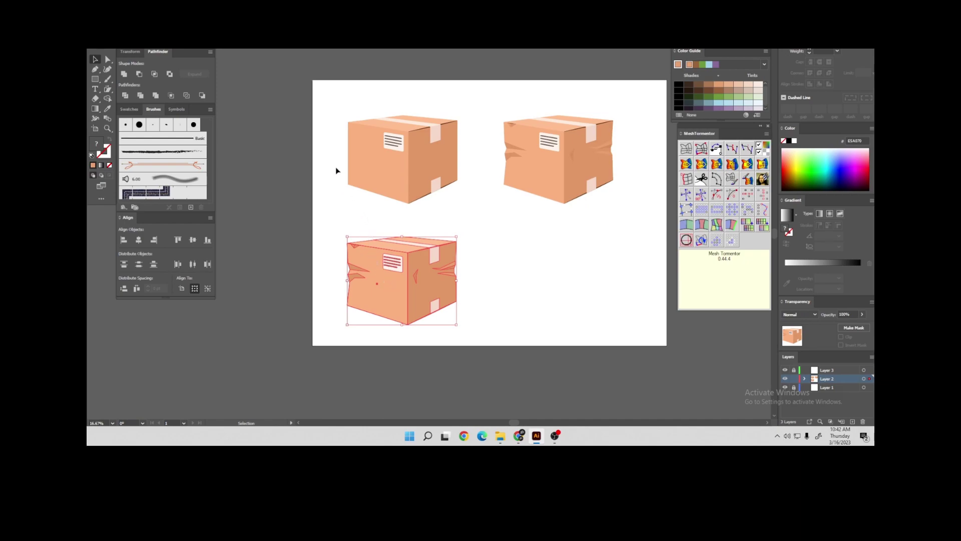
drag(418, 306, 429, 304)
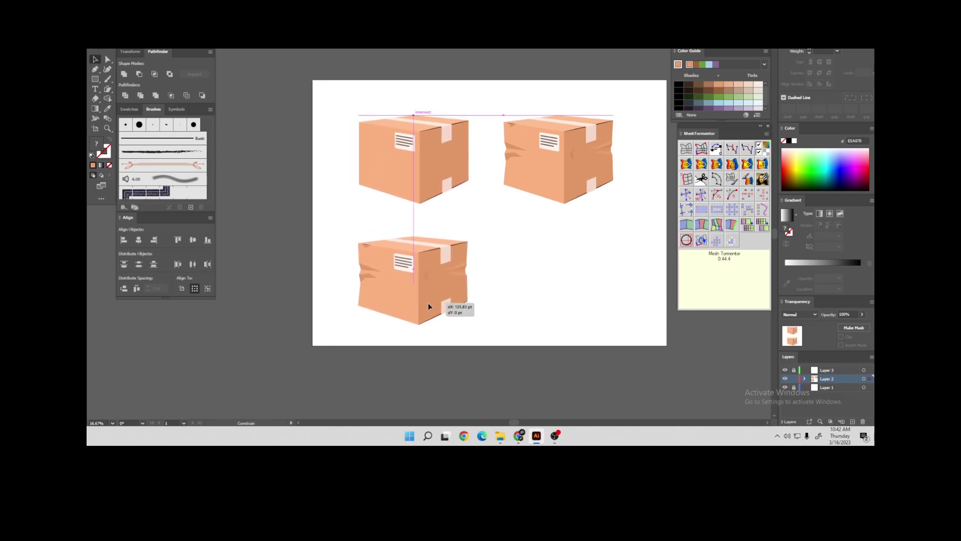
drag(429, 304, 428, 302)
click(342, 217)
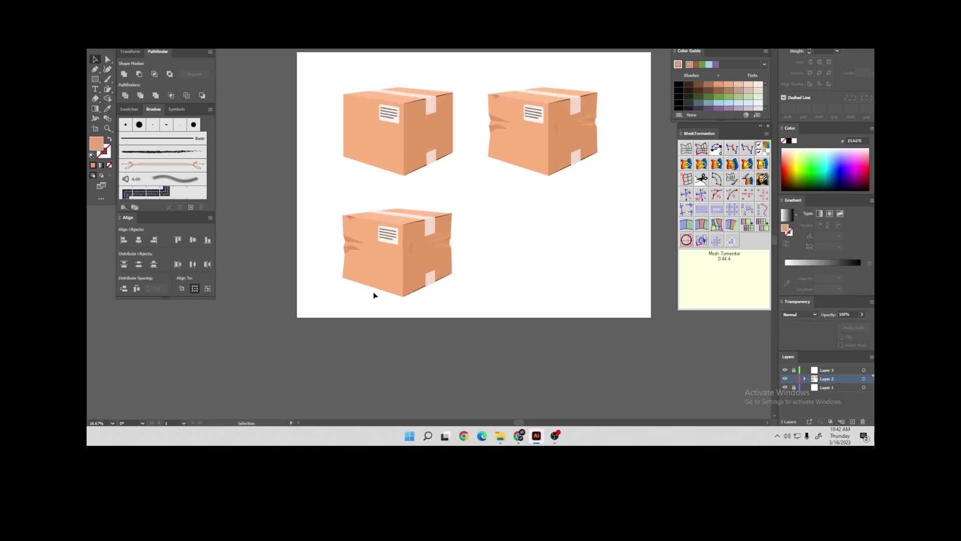
Start a Pen outline for the crack along the copied box's front face
click(374, 289)
scroll(374, 280, up, 5)
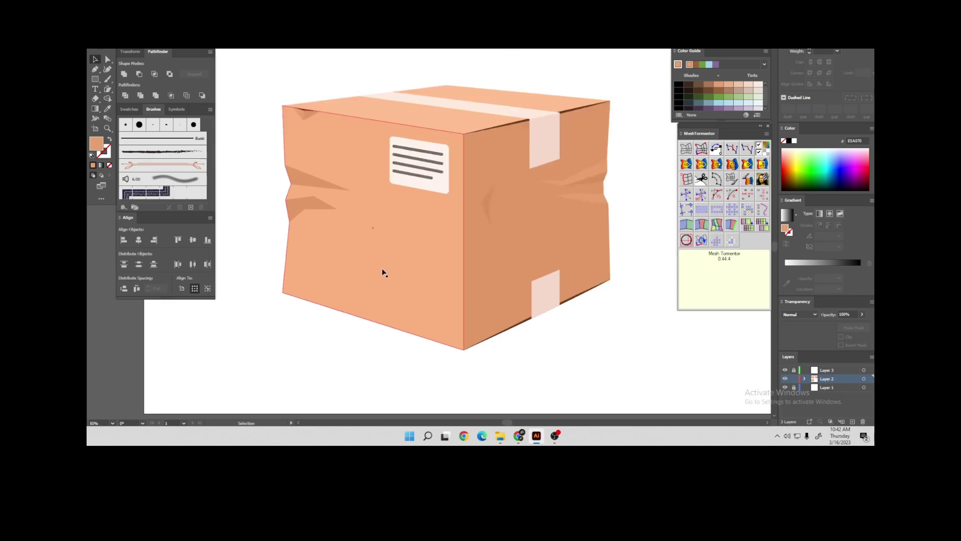
key(ctrl+shift+a)
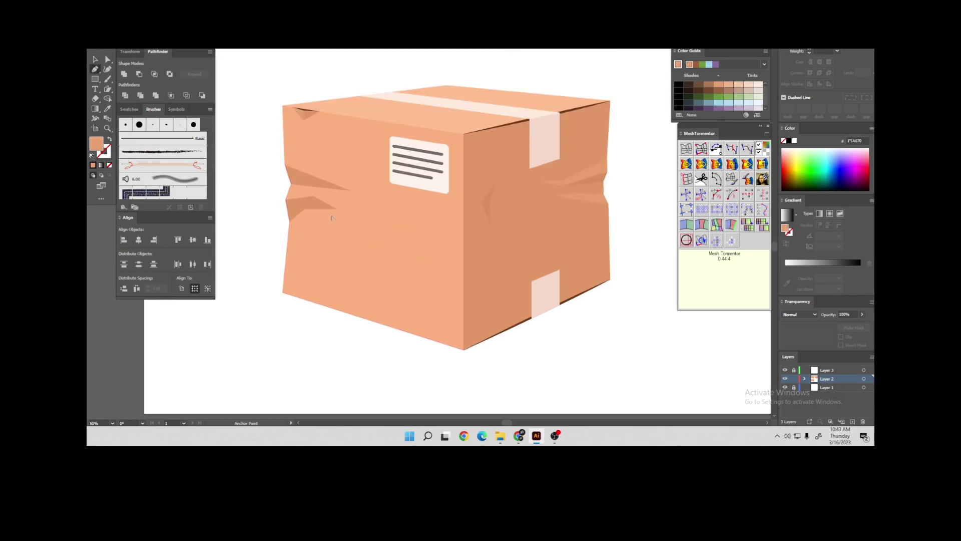
scroll(332, 218, up, 1)
click(336, 210)
click(367, 225)
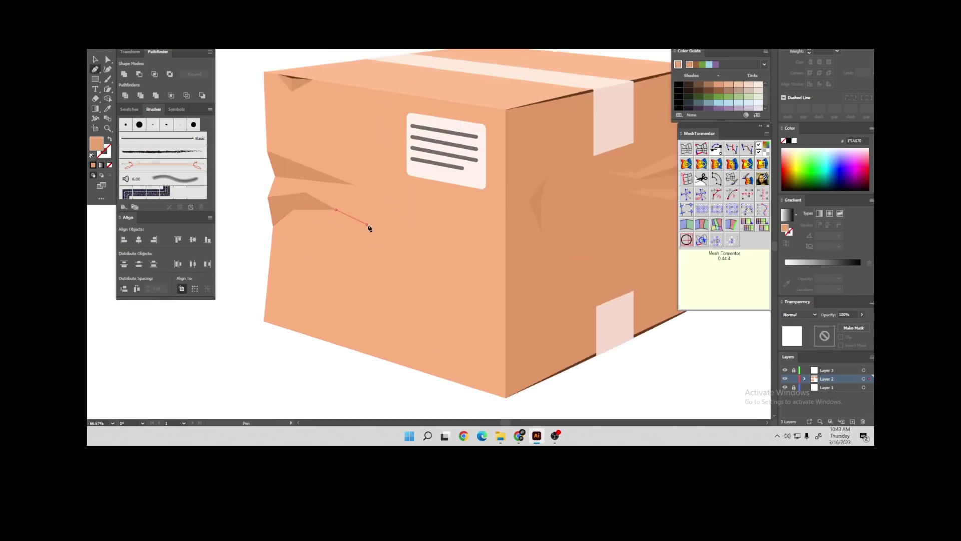
click(400, 225)
click(431, 231)
drag(434, 232, 443, 238)
Extend the crack outline to its right tip and back along the lower edge
scroll(393, 228, up, 3)
click(525, 244)
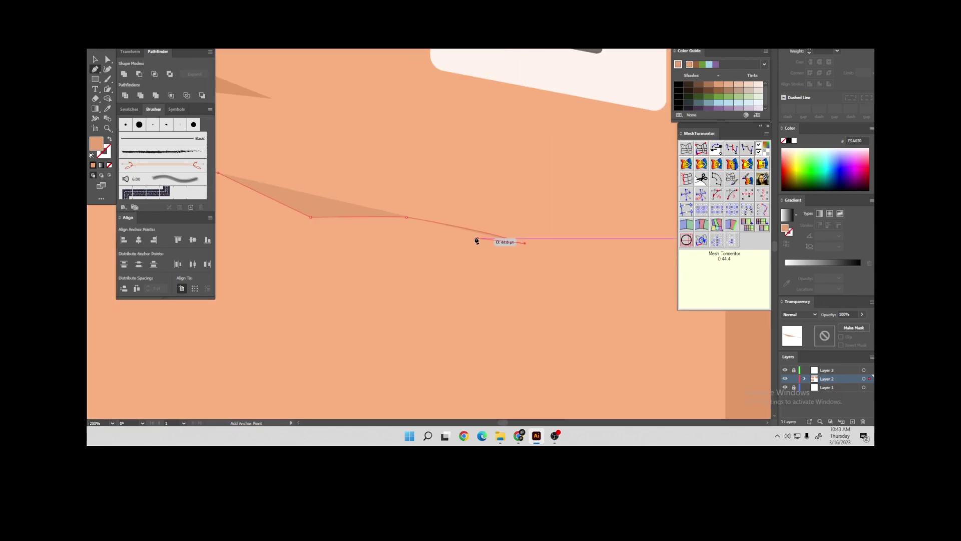
click(471, 238)
click(404, 226)
click(353, 232)
scroll(371, 239, down, 2)
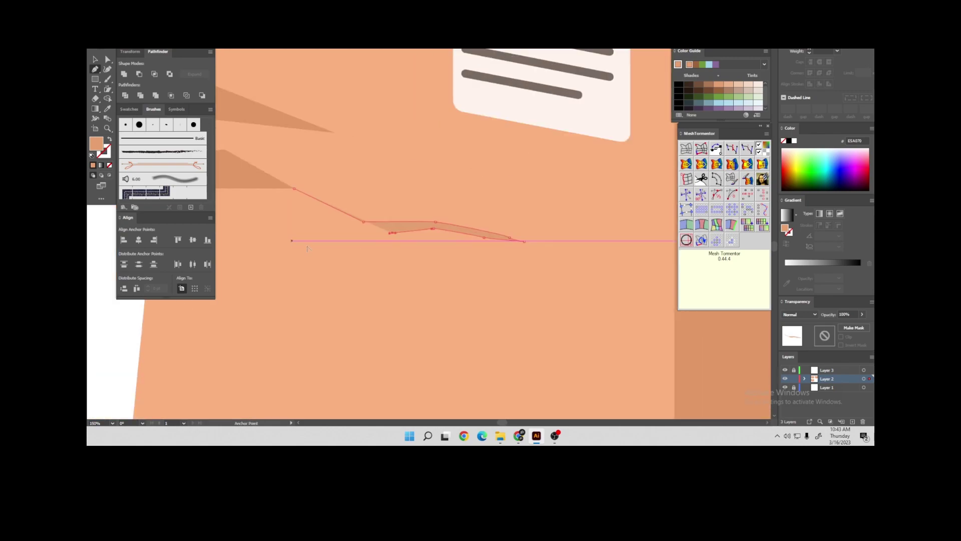
click(395, 225)
click(383, 265)
scroll(359, 260, up, 3)
Trace the crack's jagged downward branch with a notch and a small side spike
click(339, 259)
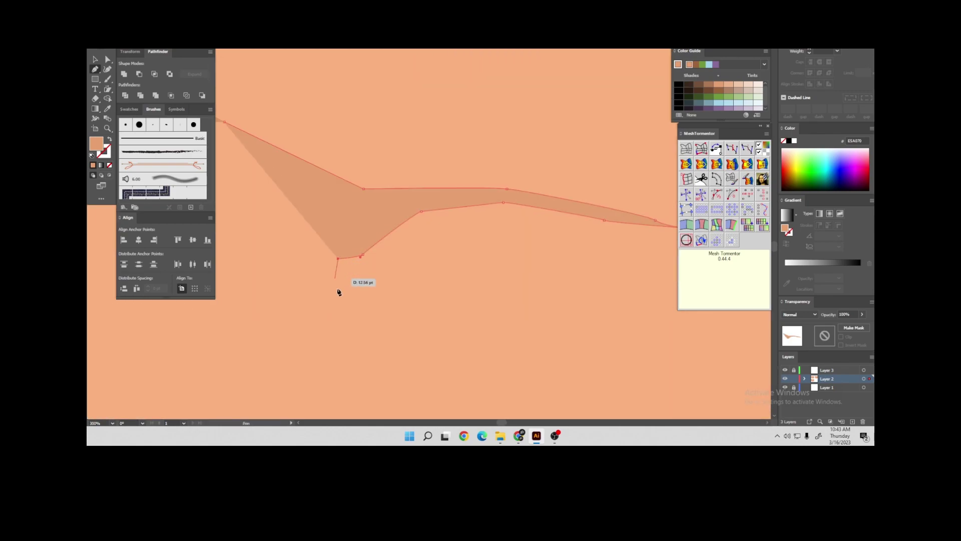
click(340, 298)
click(360, 316)
click(379, 357)
click(356, 322)
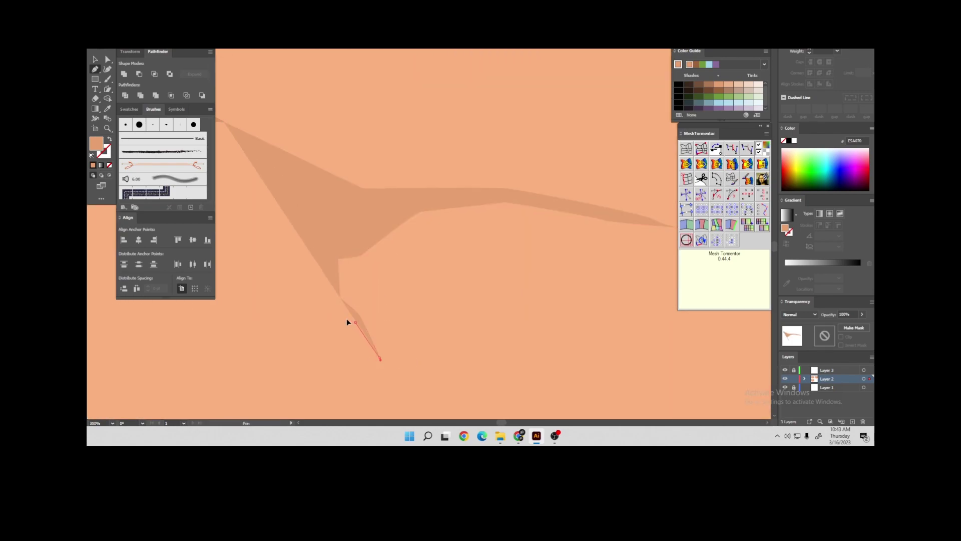
click(325, 310)
click(307, 297)
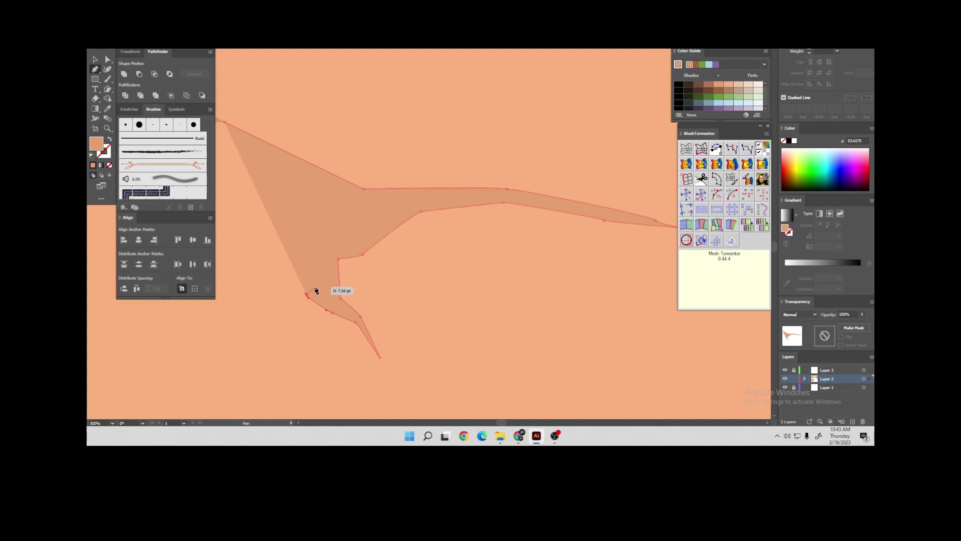
Bring the crack's left edge back up and close the outline near the top
click(323, 284)
click(319, 248)
drag(308, 220, 318, 215)
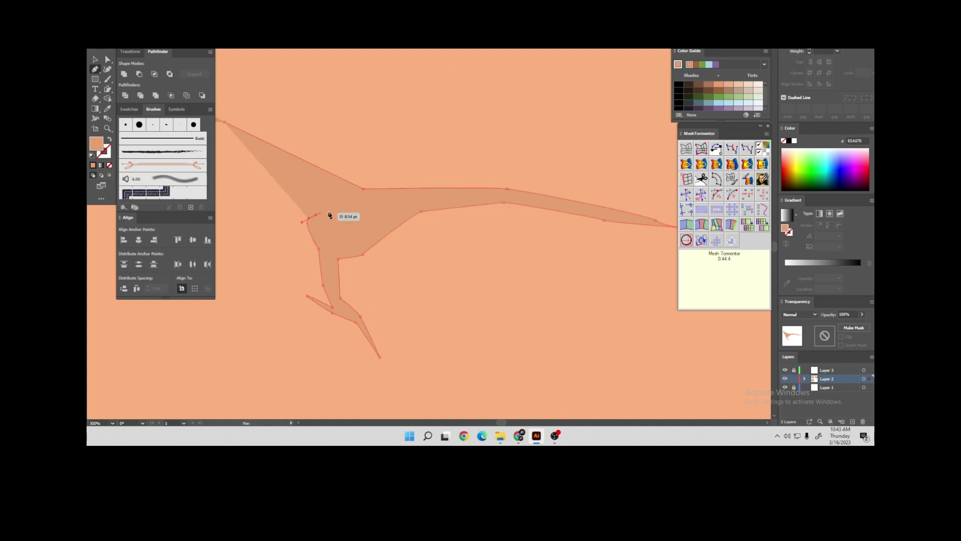
click(294, 180)
scroll(300, 184, up, 2)
scroll(301, 184, left, 2)
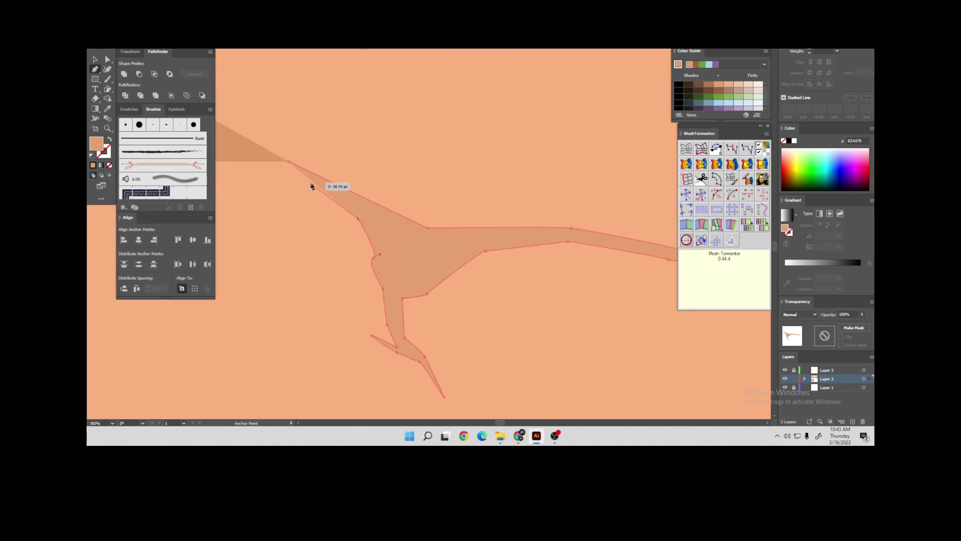
click(311, 183)
scroll(292, 168, down, 5)
Fill the crack with the dark brown box-edge colour using the Eyedropper
key(i)
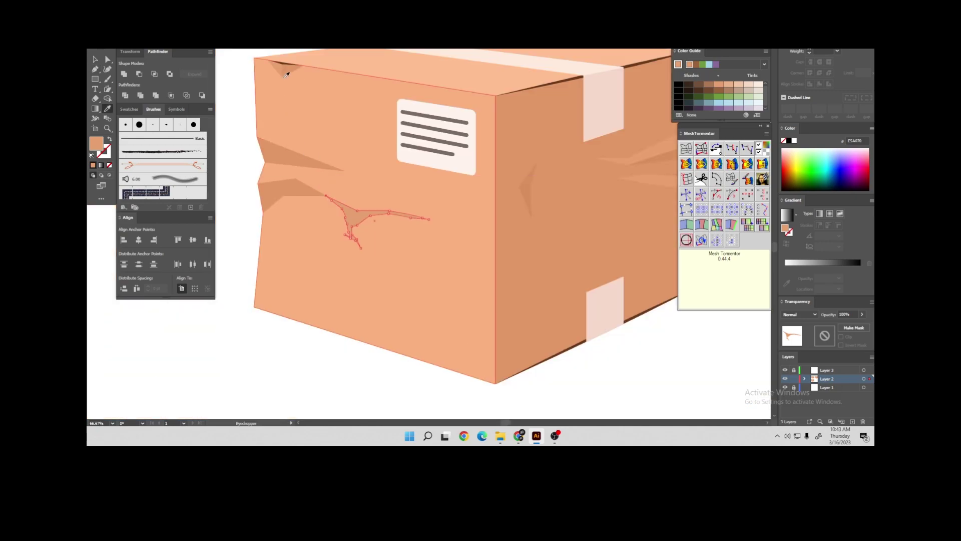
click(563, 79)
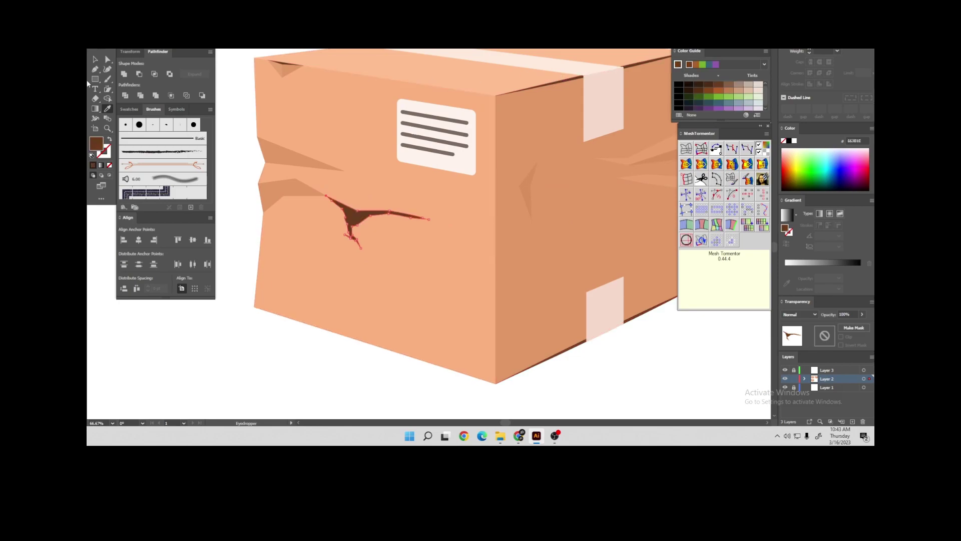
key(v)
click(229, 157)
scroll(252, 186, down, 3)
Check the small crease triangle left of the crack, then clear the selection
scroll(252, 187, up, 2)
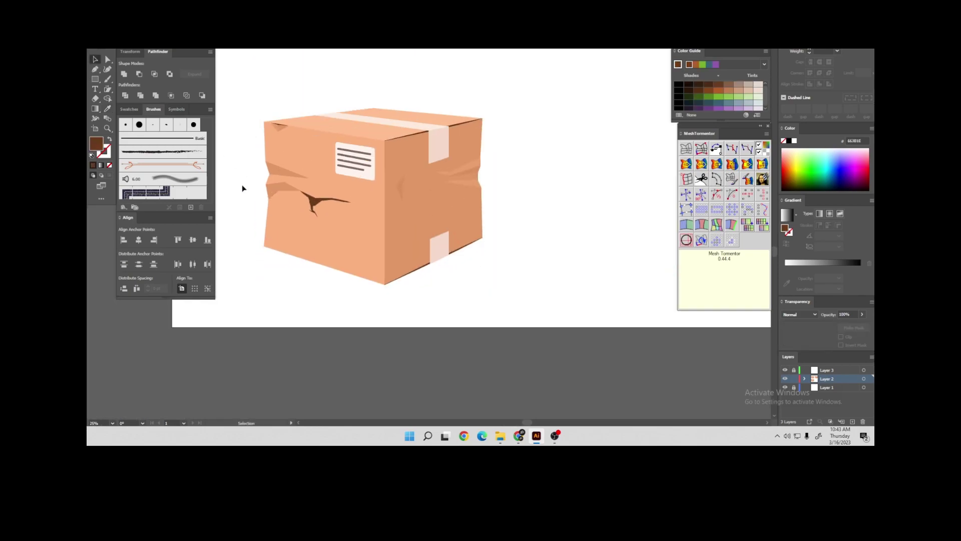
scroll(243, 187, up, 2)
scroll(258, 195, down, 1)
scroll(229, 142, up, 2)
click(231, 142)
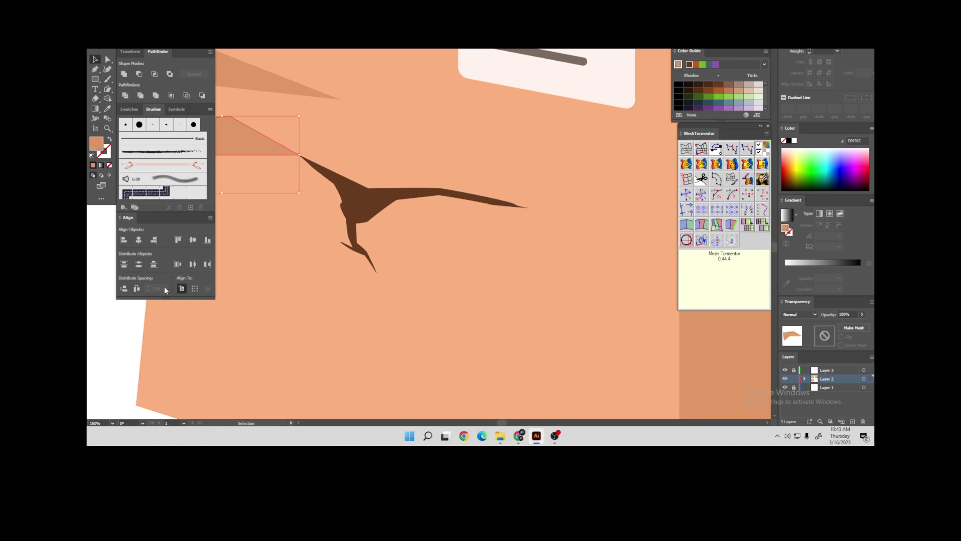
click(91, 326)
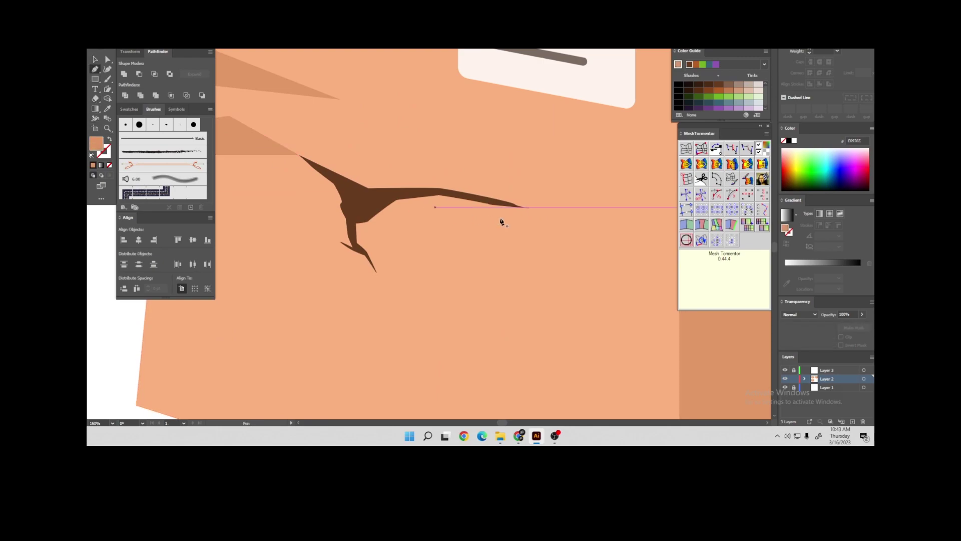
scroll(525, 212, up, 1)
Trace a light peach flap from the crack's right tip toward its fork
click(530, 206)
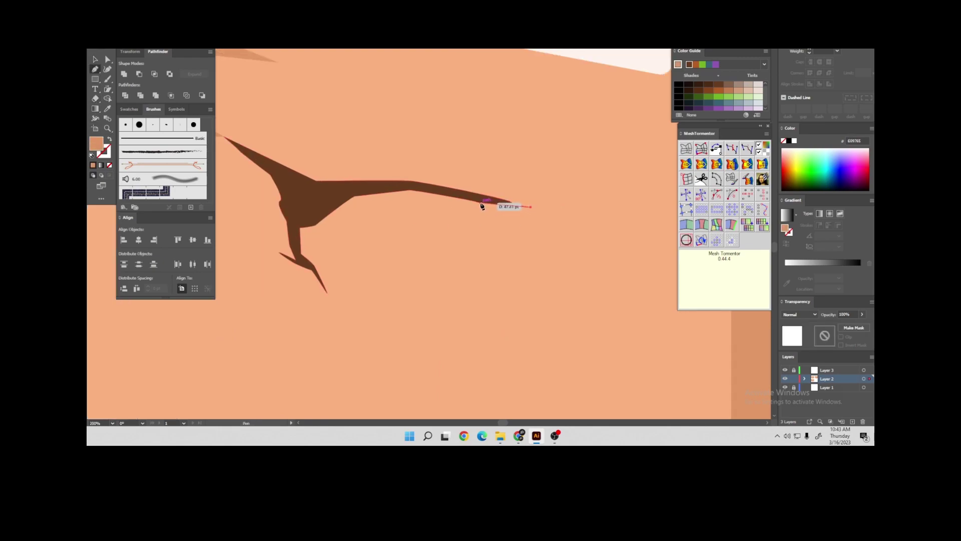
click(476, 202)
click(410, 190)
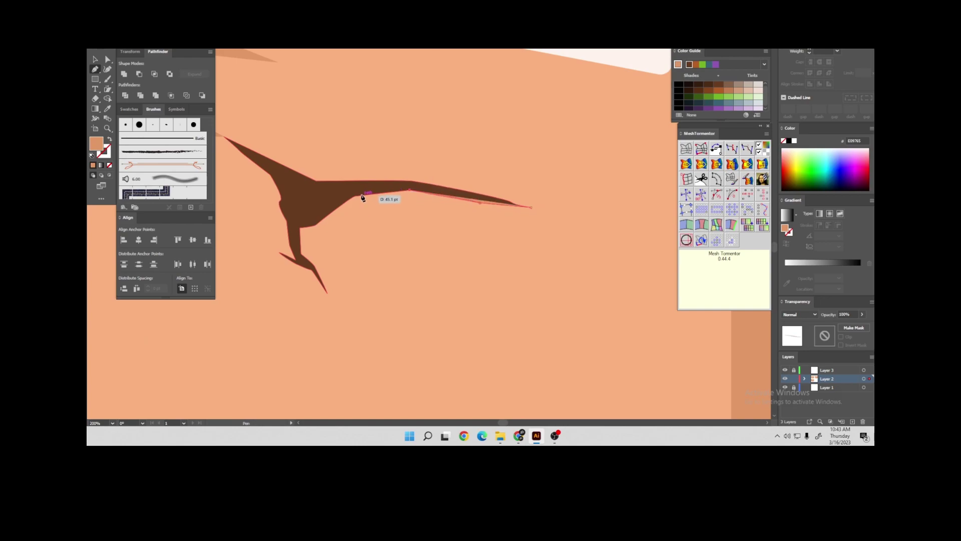
click(355, 197)
click(317, 224)
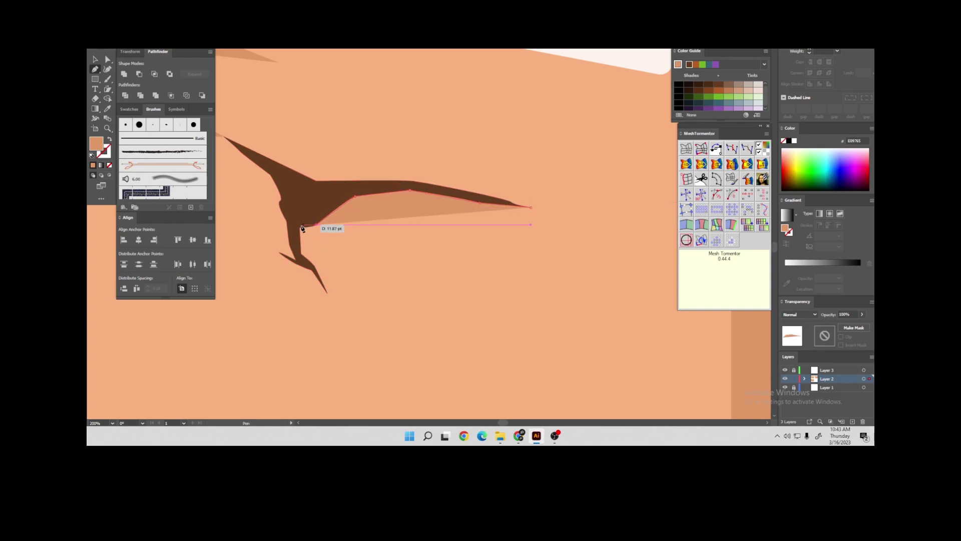
click(300, 227)
click(302, 254)
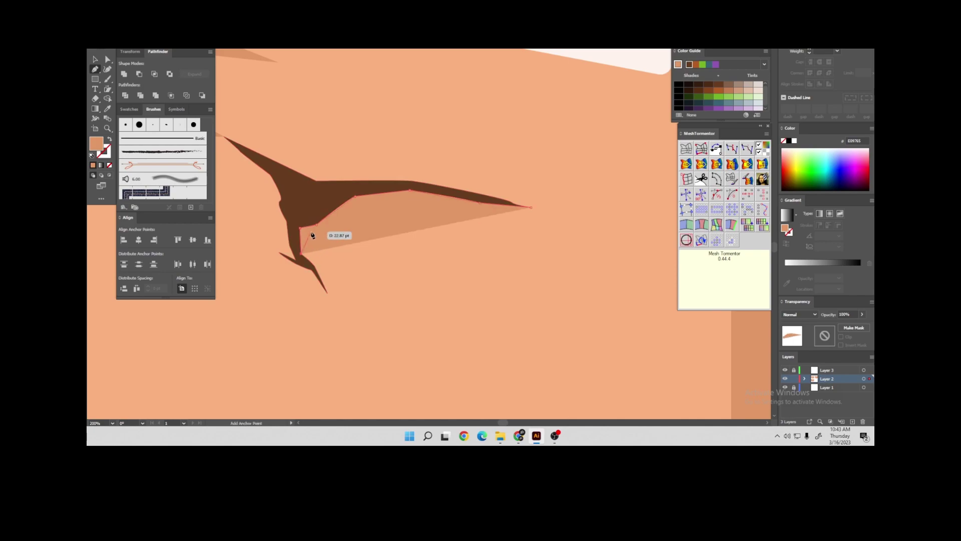
Trace the flap's lower edge back and close it at the right tip
click(311, 230)
click(339, 225)
click(363, 208)
click(423, 207)
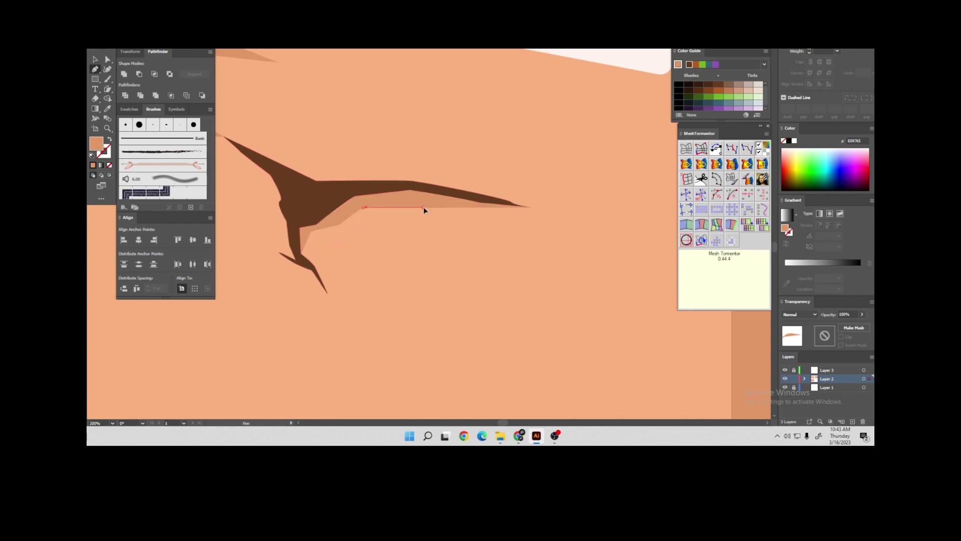
click(452, 220)
click(532, 207)
Draw a thin light sliver extending the crack's lower branch
scroll(532, 208, down, 5)
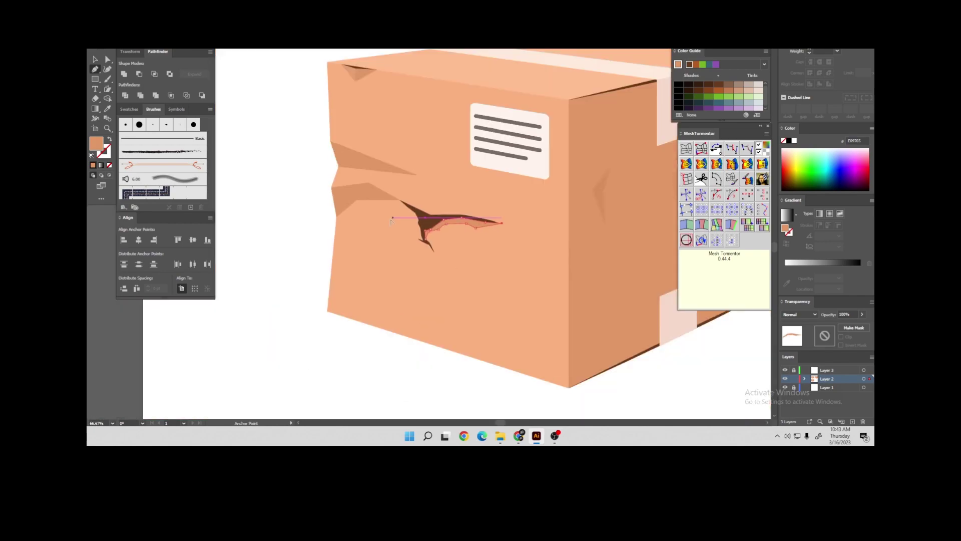
scroll(461, 292, up, 4)
click(467, 291)
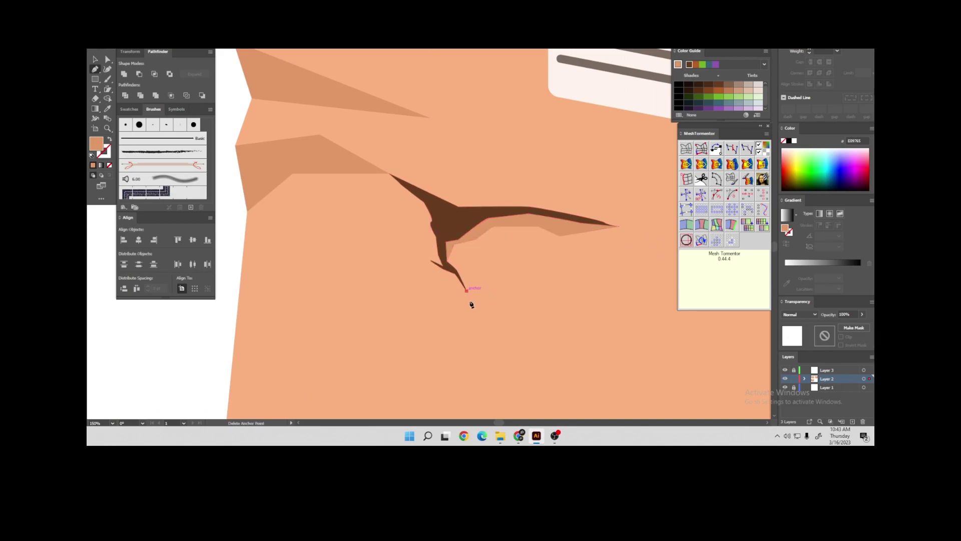
click(480, 369)
click(456, 282)
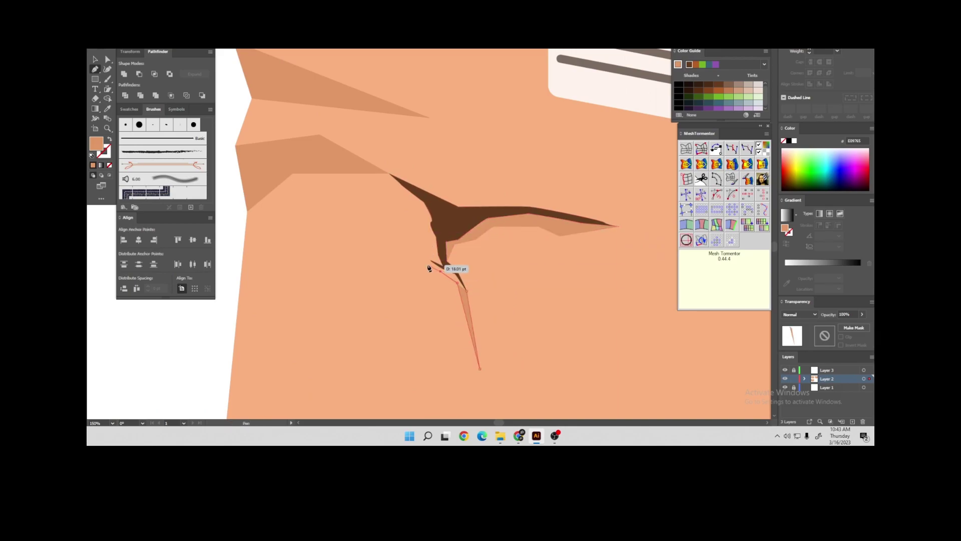
click(430, 261)
click(389, 174)
Add a small light flap at the crack's left edge and zoom out
click(432, 220)
click(389, 200)
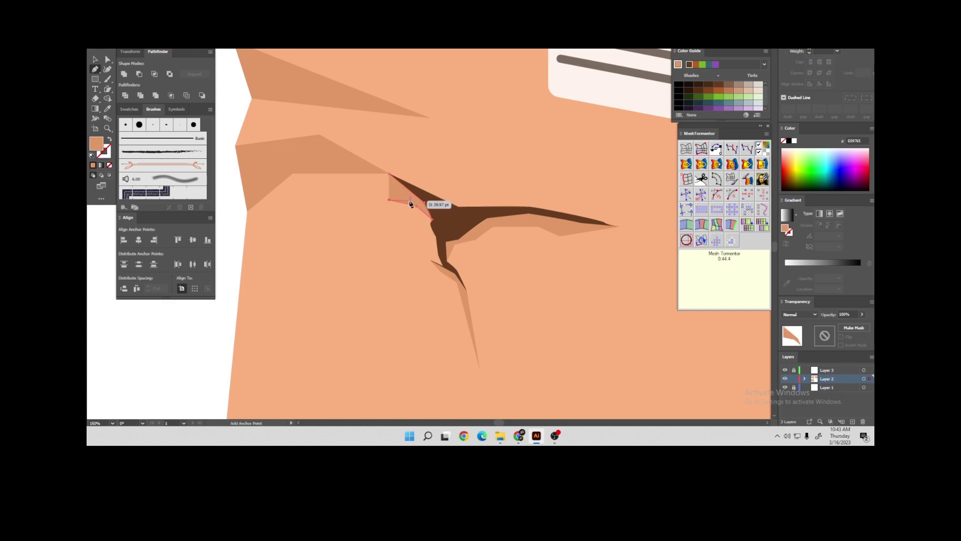
click(389, 175)
key(ctrl+minus)
key(ctrl+minus)
key(ctrl+minus)
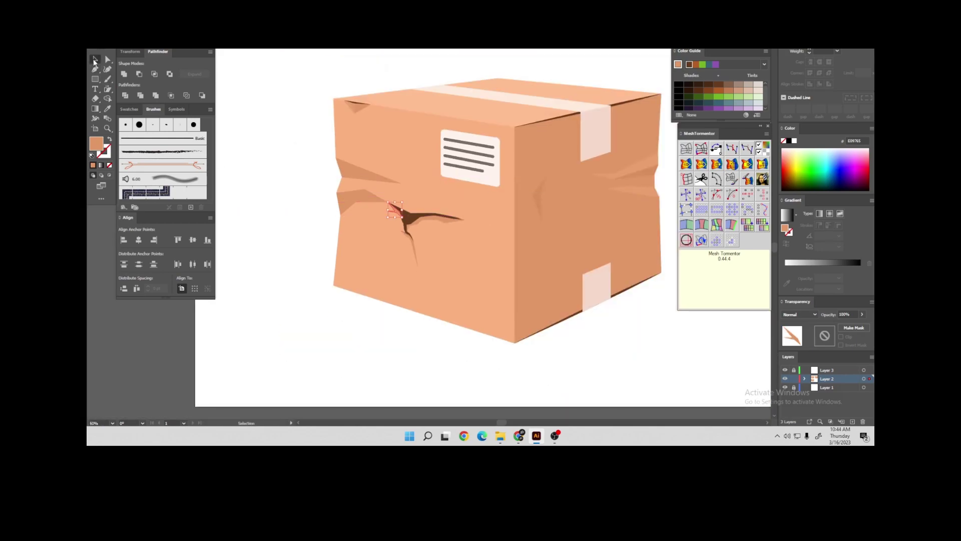
click(248, 178)
key(ctrl+minus)
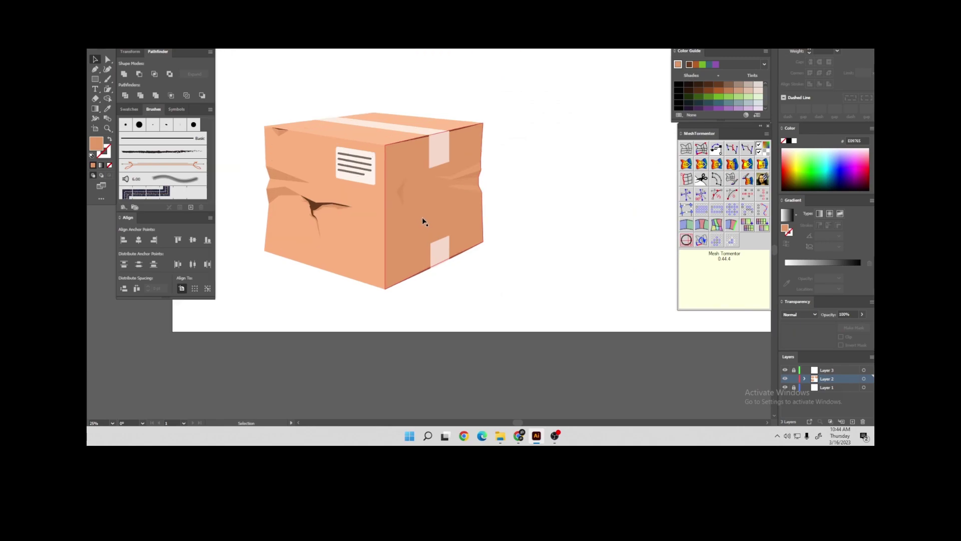
Sample the crack's dark brown and undo a false-start path on the right face
scroll(423, 215, up, 2)
click(255, 202)
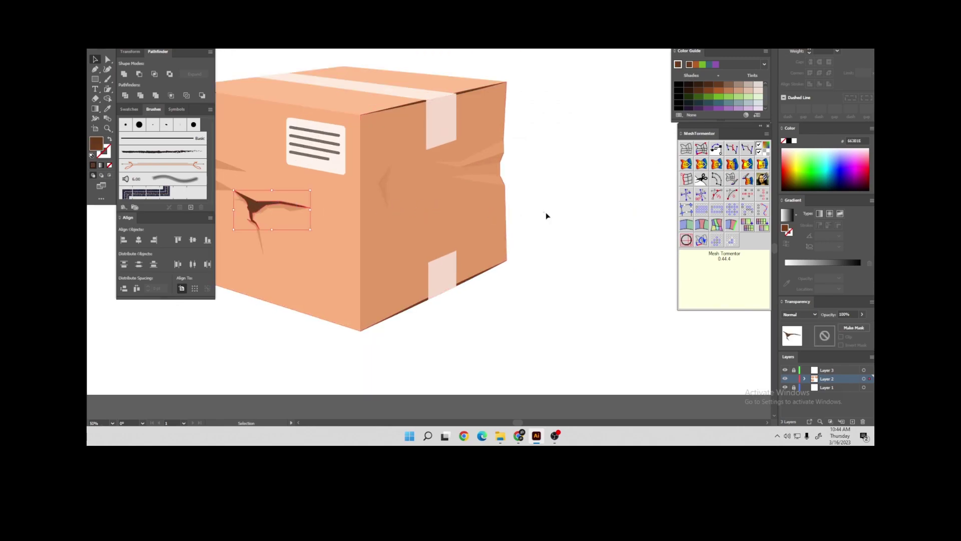
scroll(493, 221, up, 2)
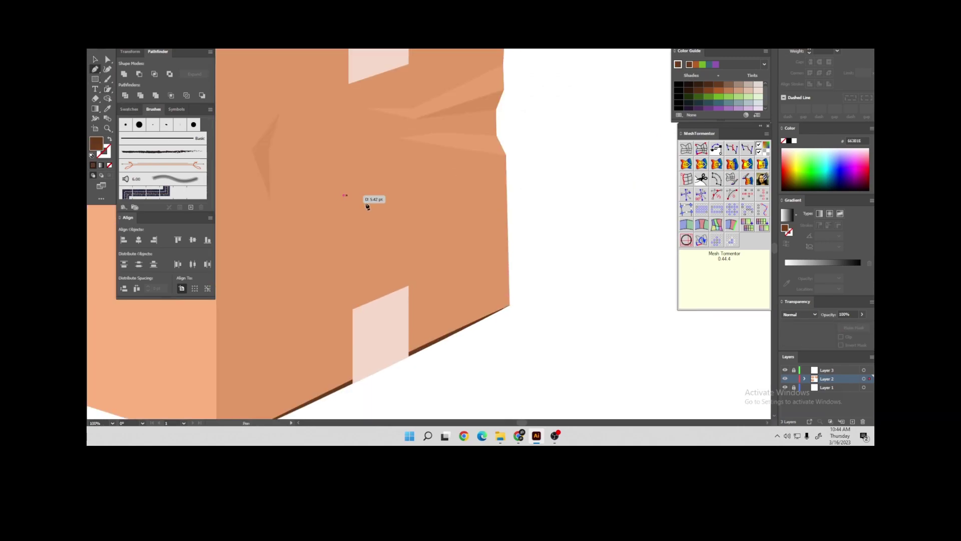
click(392, 223)
click(404, 199)
scroll(396, 199, up, 2)
key(ctrl+z)
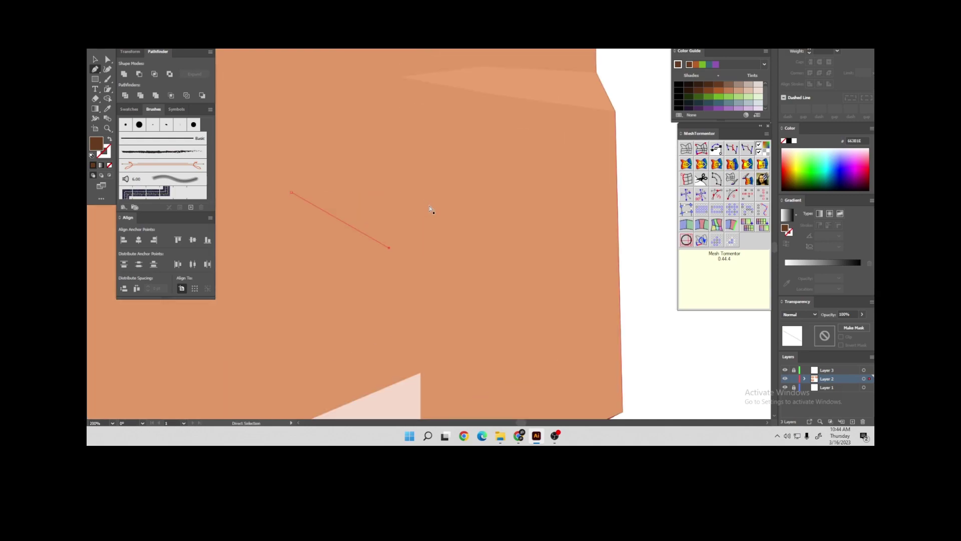
key(ctrl+z)
key(ctrl+z)
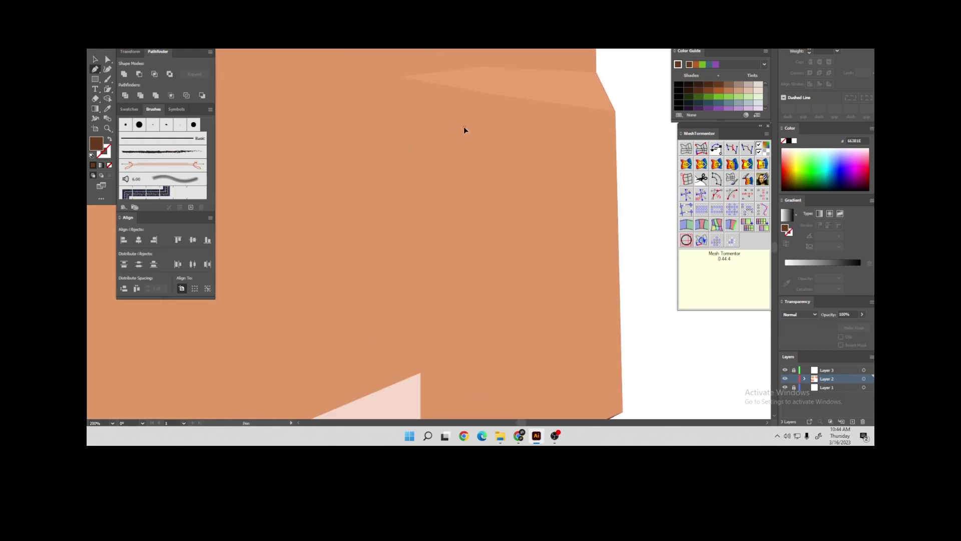
Draw the new crack's right branch down the box's right side face
click(465, 127)
click(455, 143)
click(472, 184)
click(488, 208)
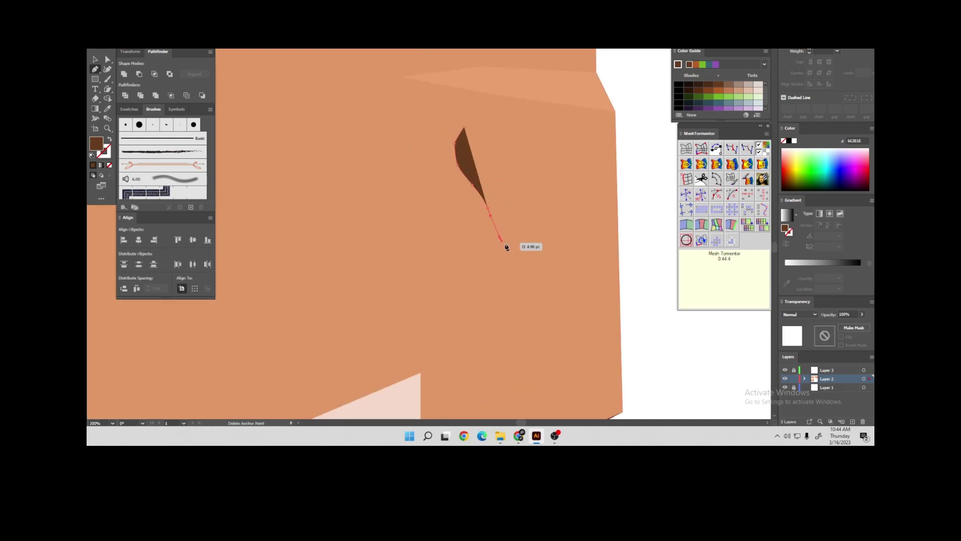
click(500, 238)
click(525, 256)
click(499, 243)
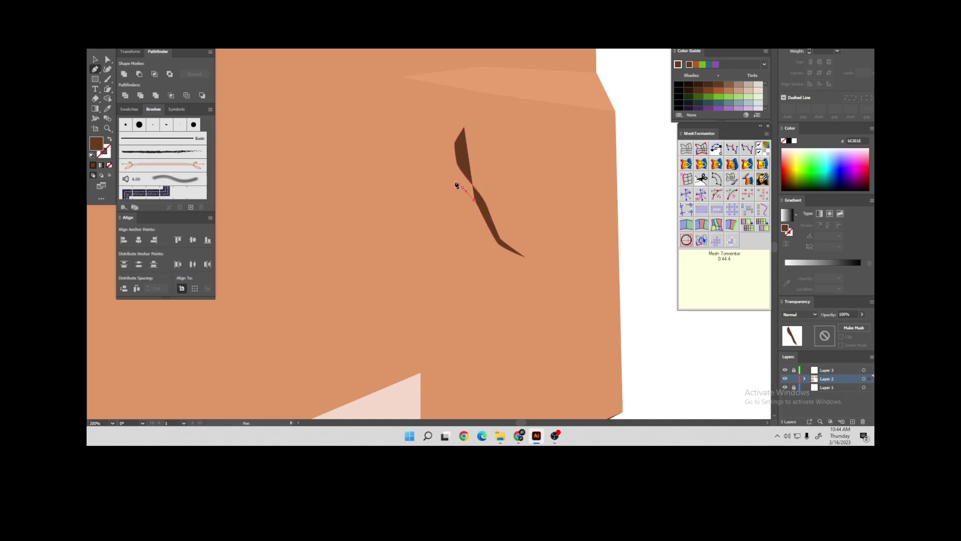
click(455, 184)
Trace the crack's curved left branch to its lower-left tip and back up
click(428, 213)
click(411, 240)
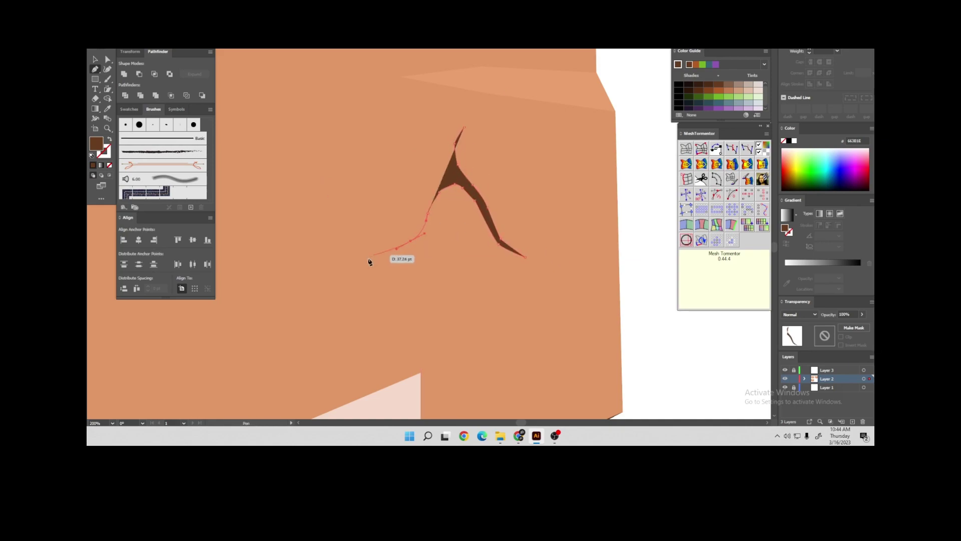
click(351, 265)
click(302, 313)
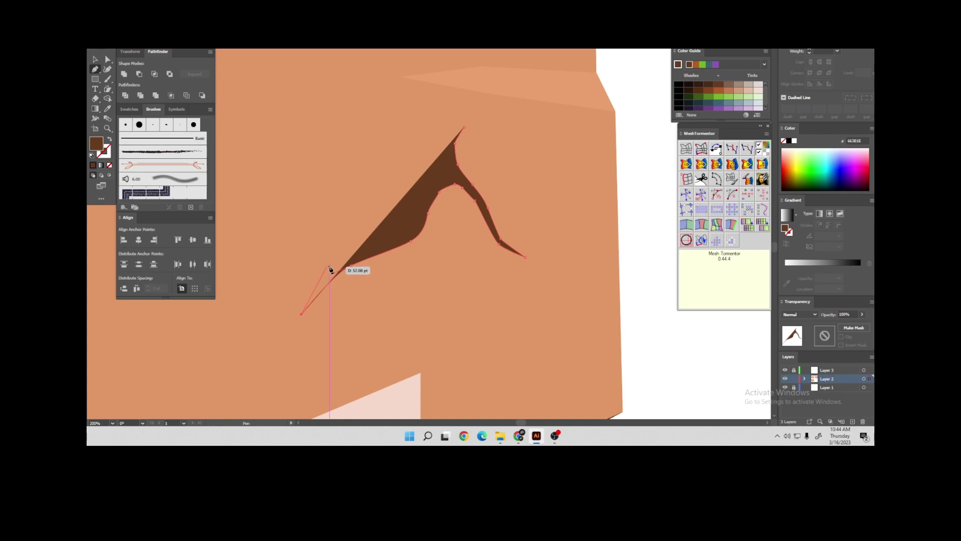
click(360, 251)
click(380, 228)
click(411, 212)
click(429, 185)
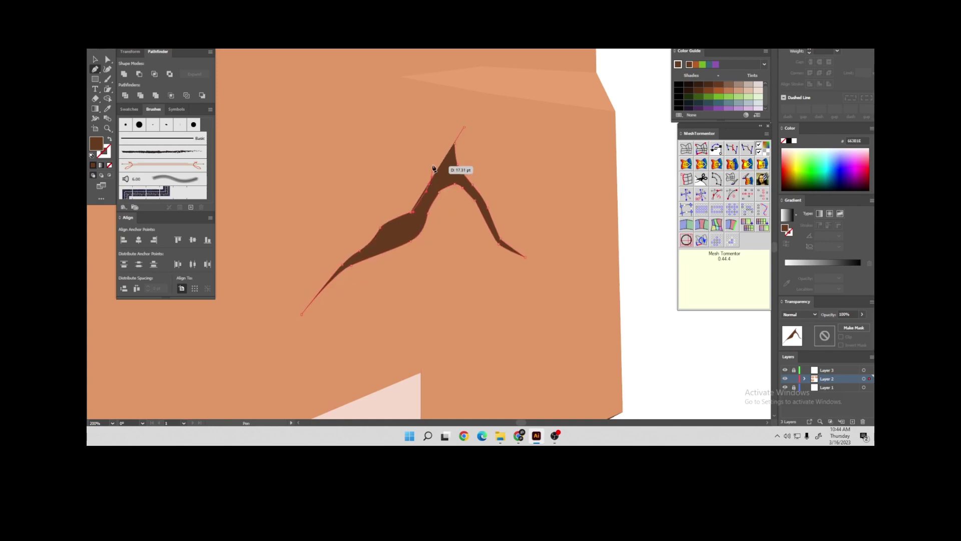
Shape the crack's top tip, close the shape and zoom out
click(449, 136)
click(478, 115)
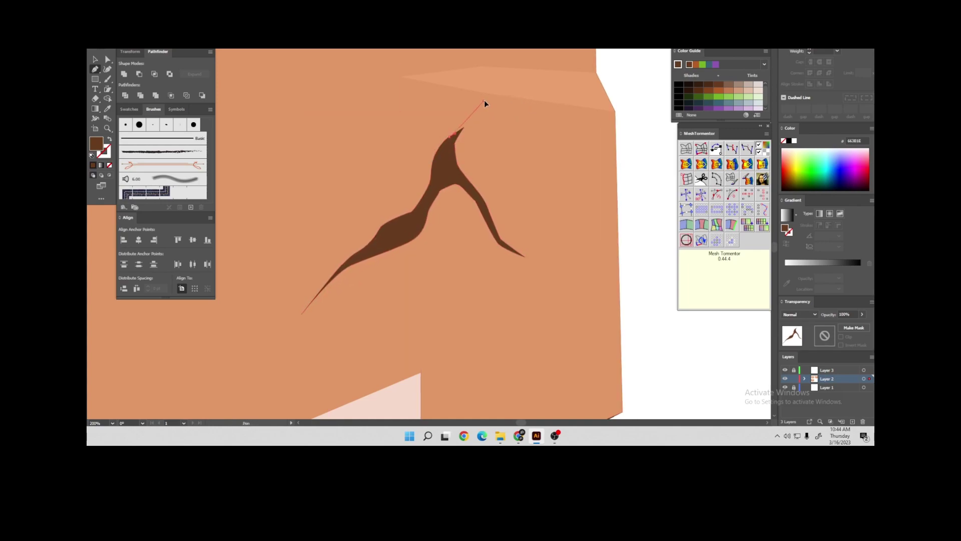
click(463, 130)
key(ctrl+minus)
key(ctrl+minus)
key(ctrl+minus)
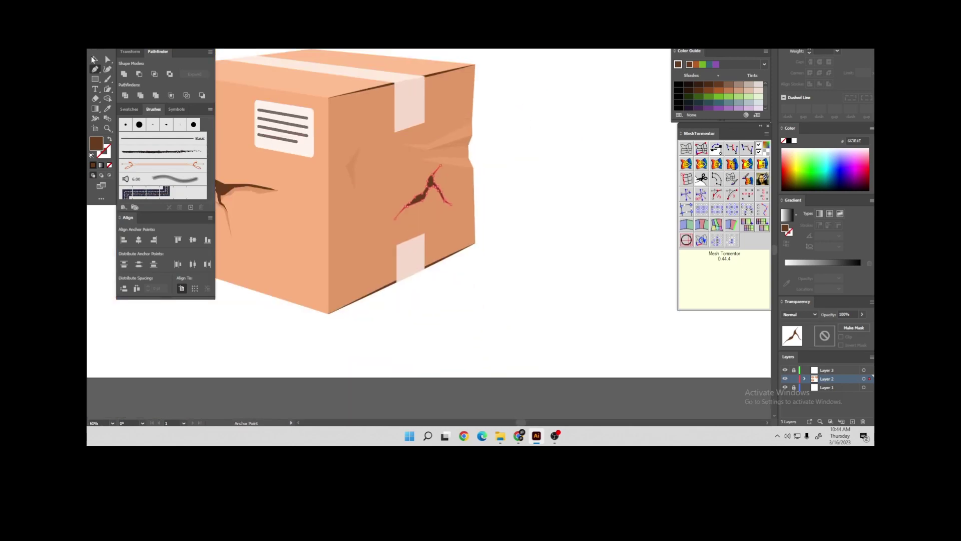
click(630, 216)
scroll(607, 222, down, 3)
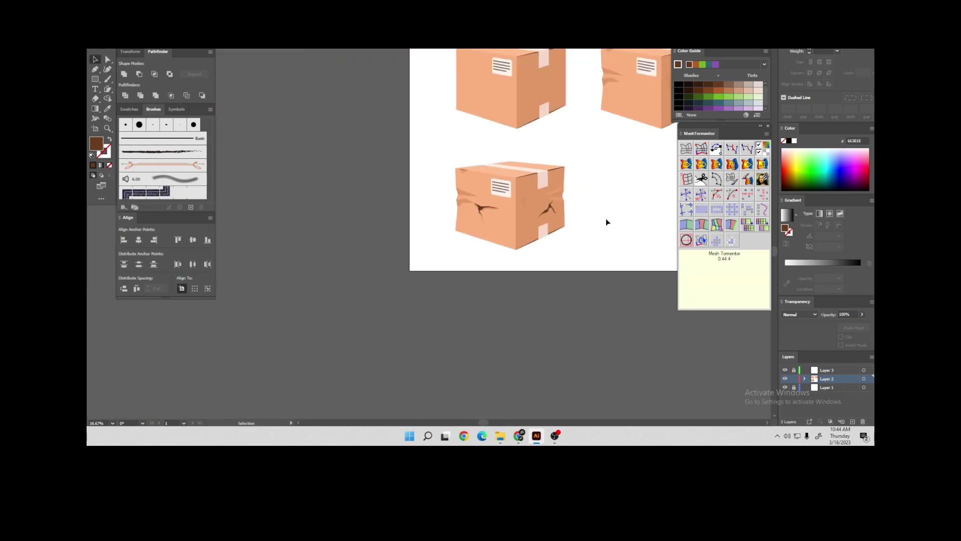
Sample the right face's peach and trace a flap up the crack's right branch
scroll(550, 196, up, 3)
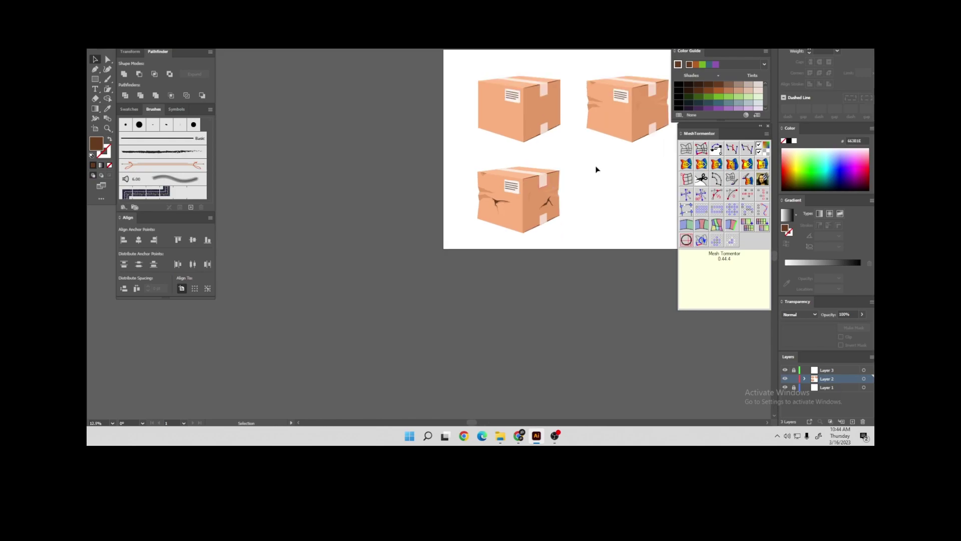
scroll(532, 267, up, 2)
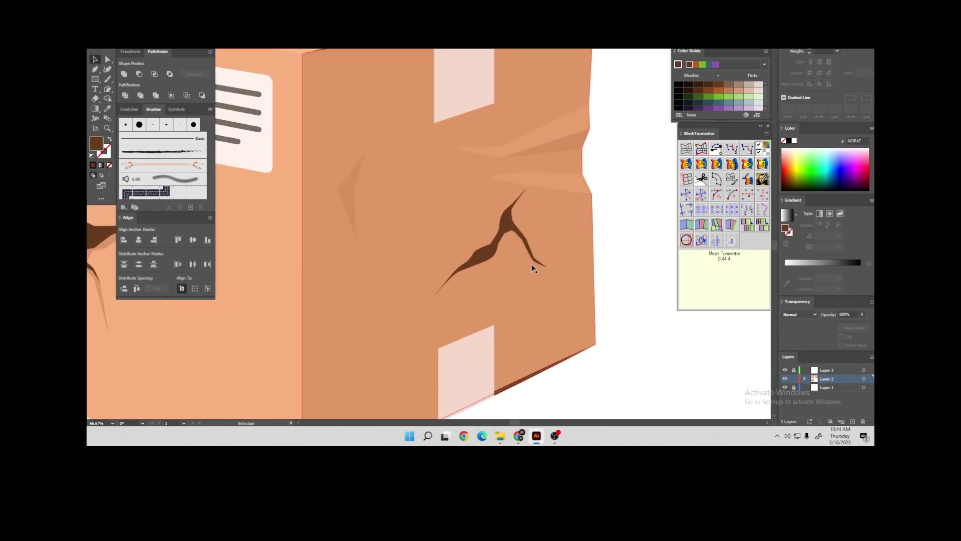
click(567, 143)
scroll(606, 295, up, 1)
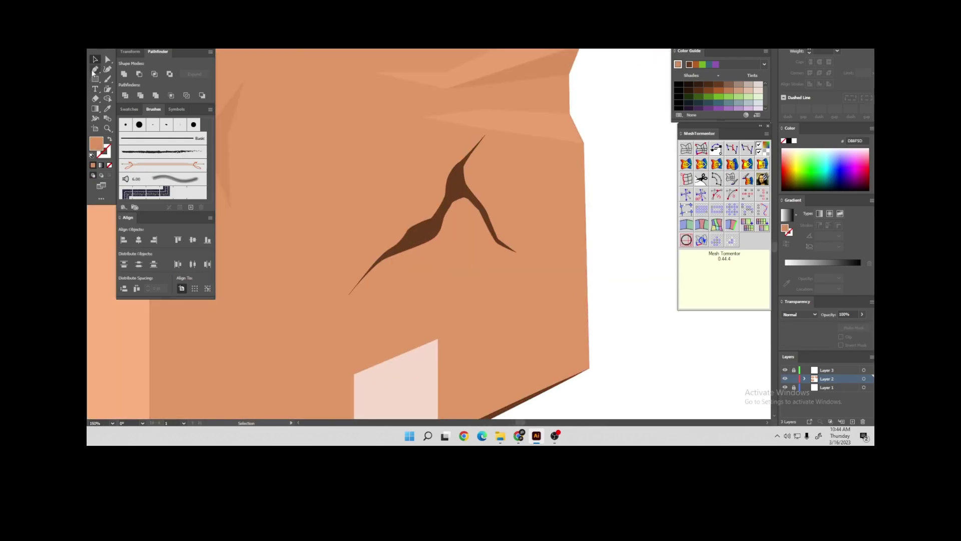
scroll(485, 249, up, 2)
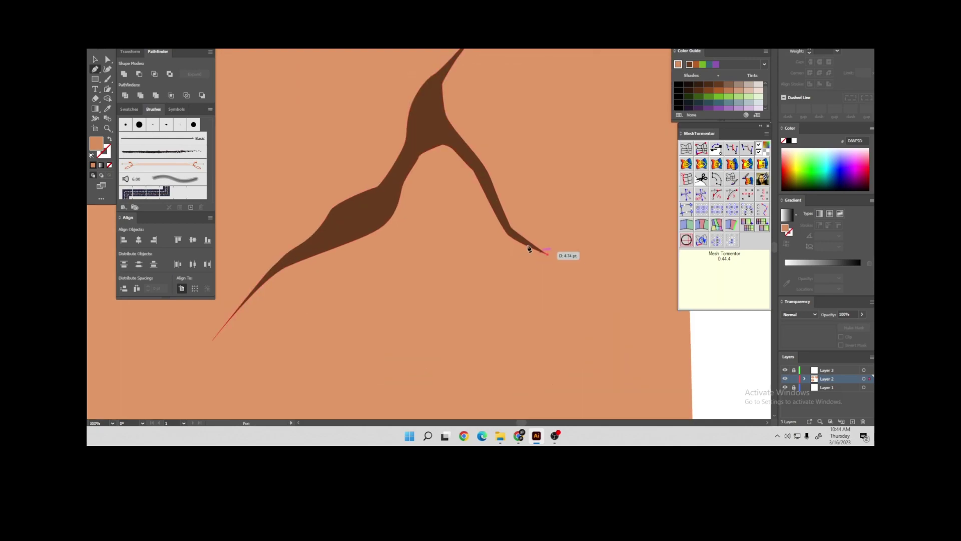
drag(529, 248, 529, 248)
click(515, 236)
drag(491, 200, 487, 199)
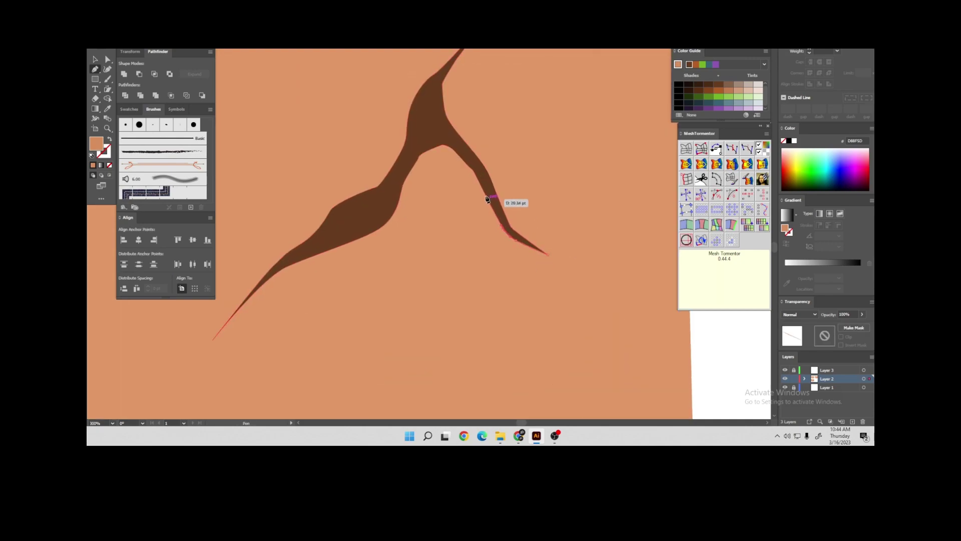
click(472, 170)
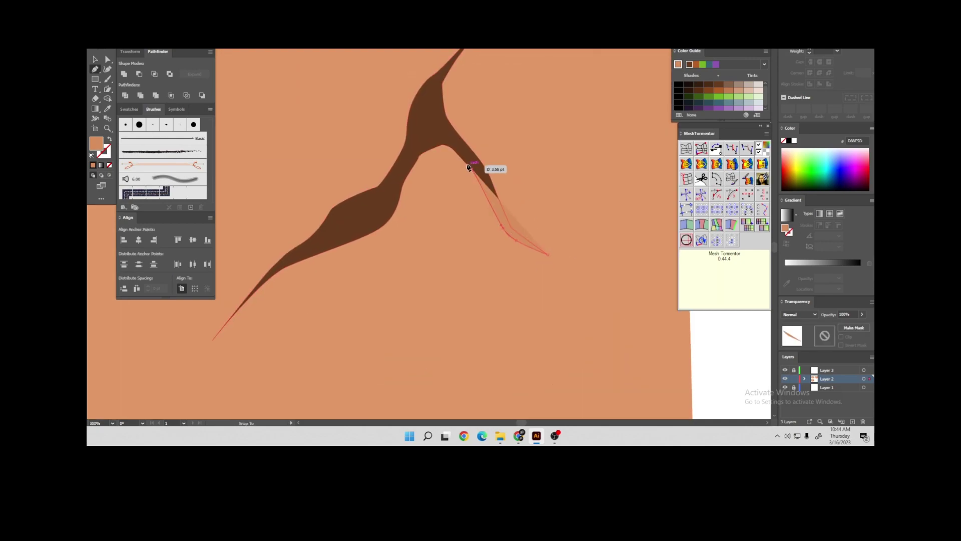
click(445, 145)
Trace the flap down the crack's inner left edge and back along its lower edge
click(405, 180)
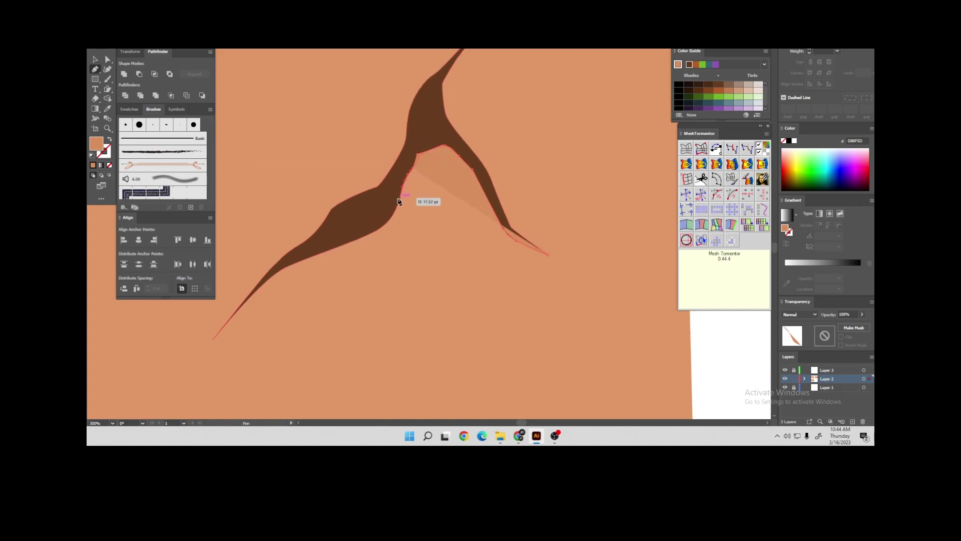
click(394, 210)
click(376, 230)
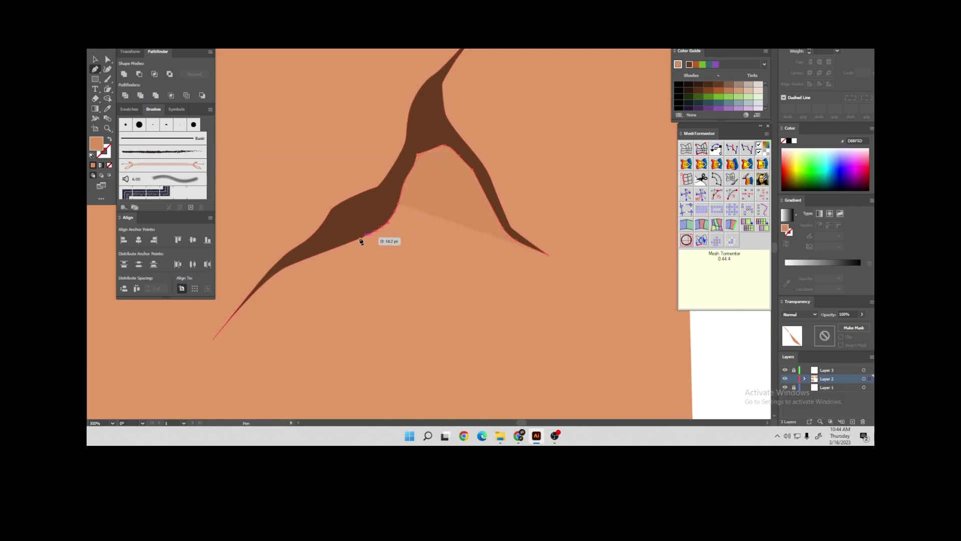
click(332, 249)
click(381, 243)
click(410, 218)
drag(434, 198, 469, 211)
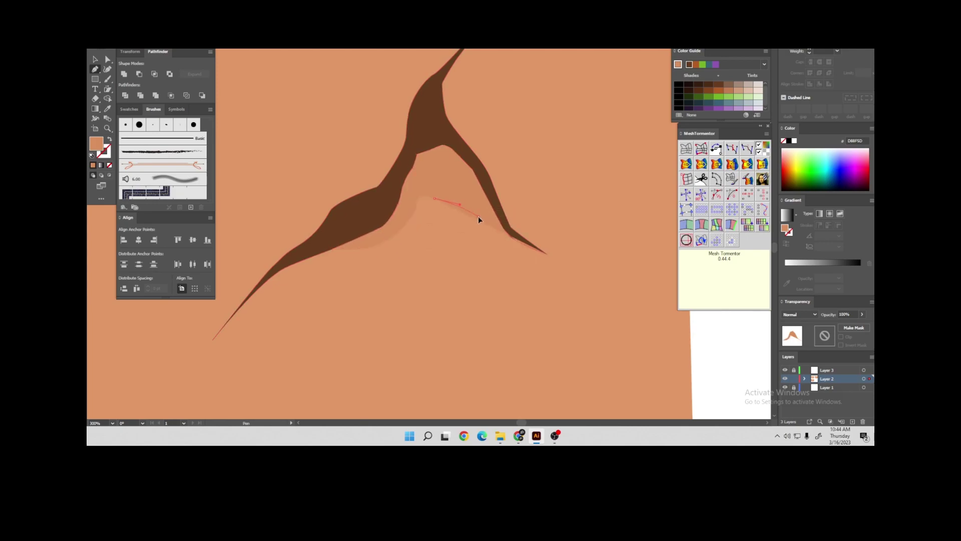
click(479, 218)
drag(502, 246, 511, 254)
key(ctrl+minus)
key(ctrl+minus)
key(ctrl+minus)
key(ctrl+minus)
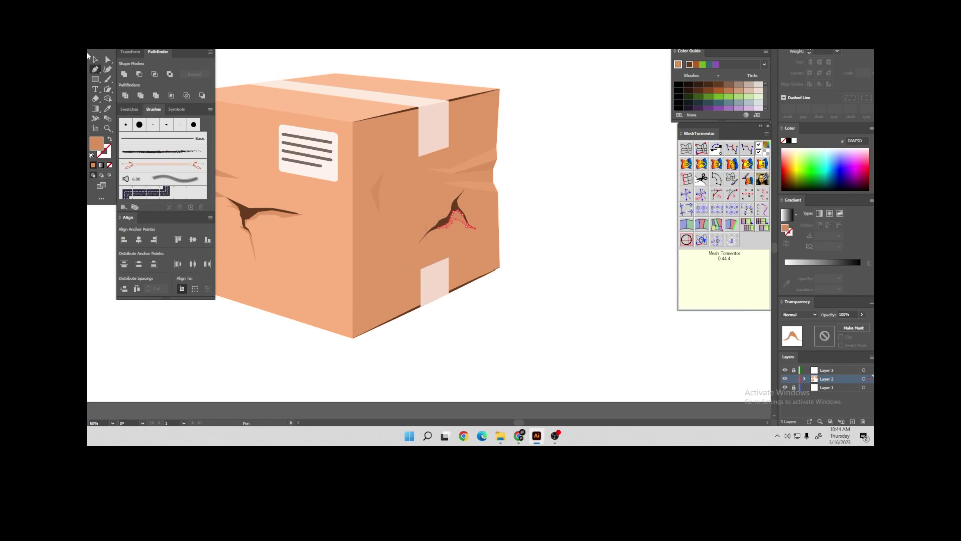
Fill the flap inside the right tear with lighter tan CE8451
click(93, 59)
double_click(97, 145)
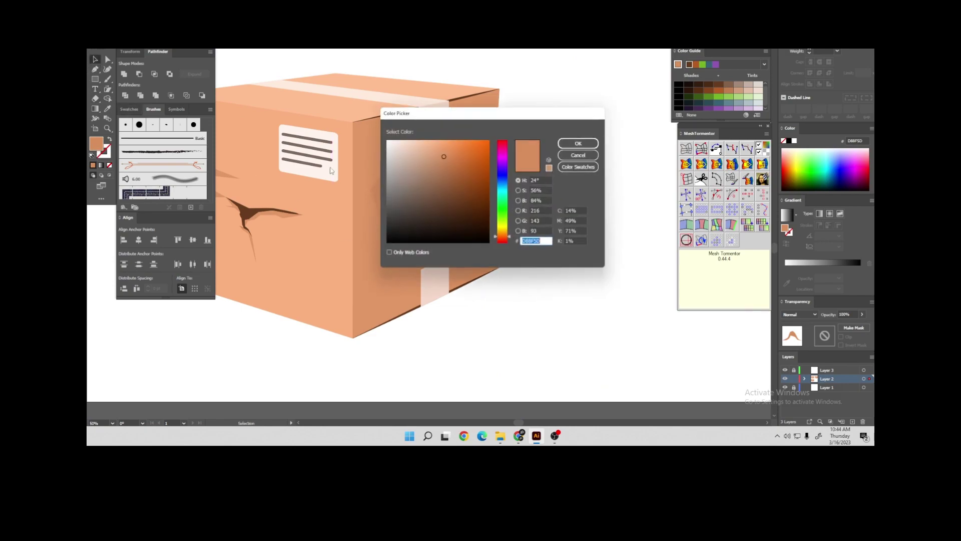
click(446, 159)
click(587, 144)
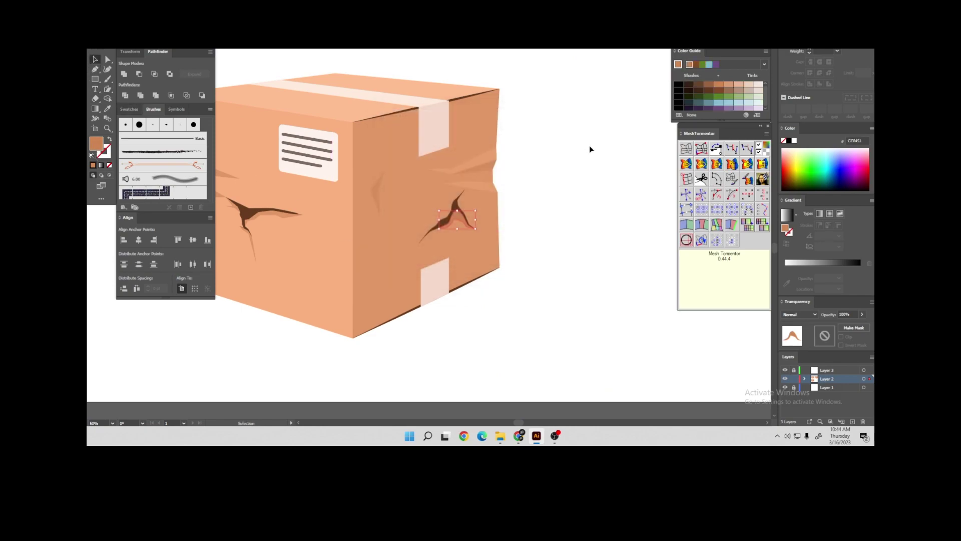
scroll(590, 145, down, 2)
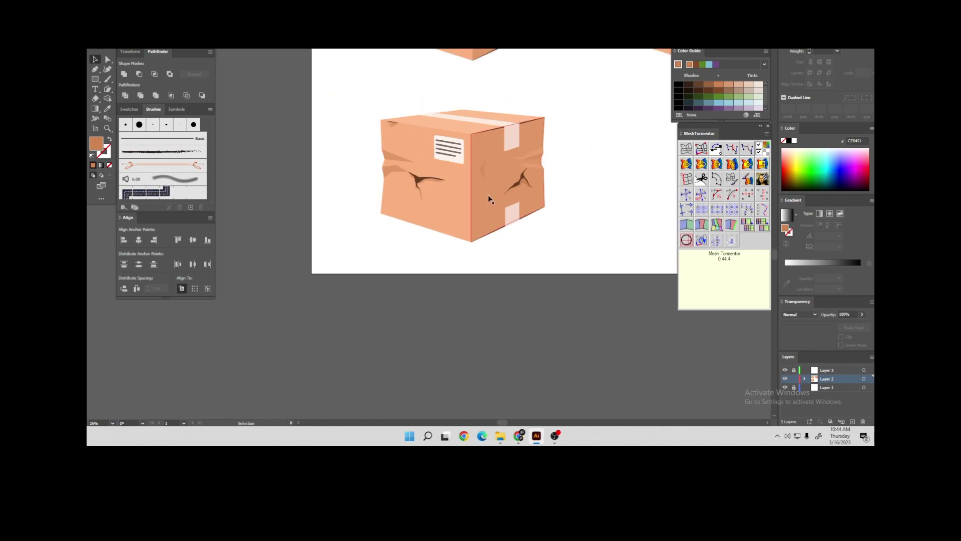
Sample the dark brown crack fill and trace the crack's left side up the front corner edge
scroll(475, 187, up, 3)
click(328, 158)
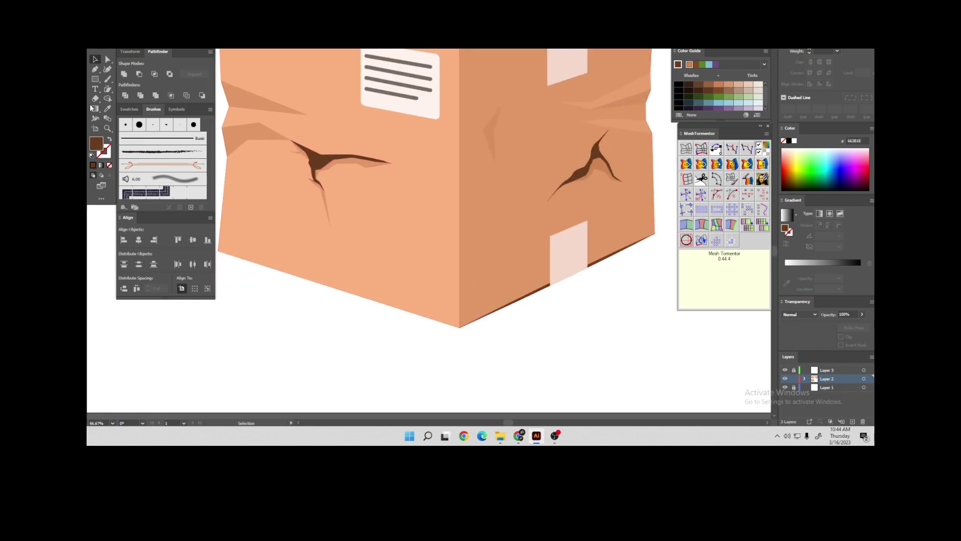
click(96, 70)
scroll(504, 333, up, 2)
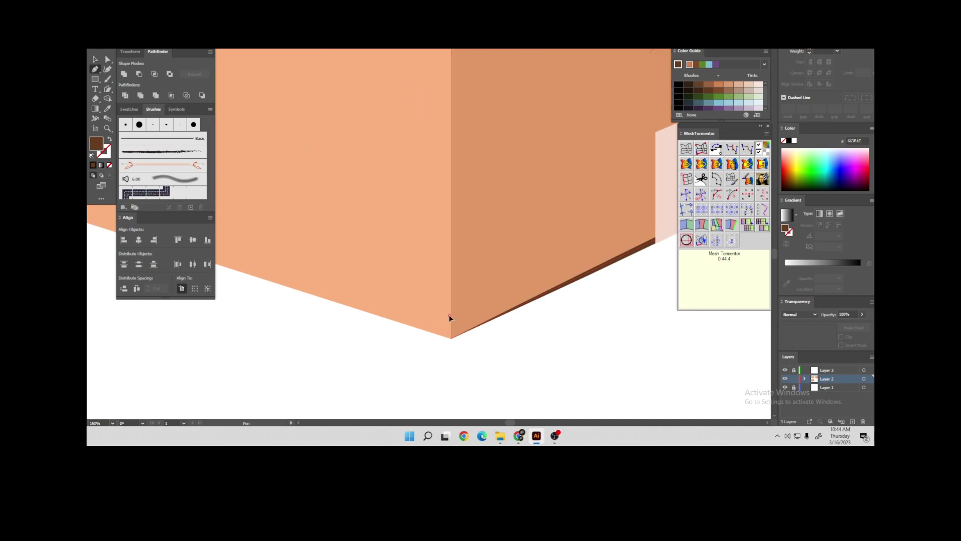
click(449, 315)
click(444, 255)
click(447, 218)
click(449, 198)
click(449, 177)
click(451, 155)
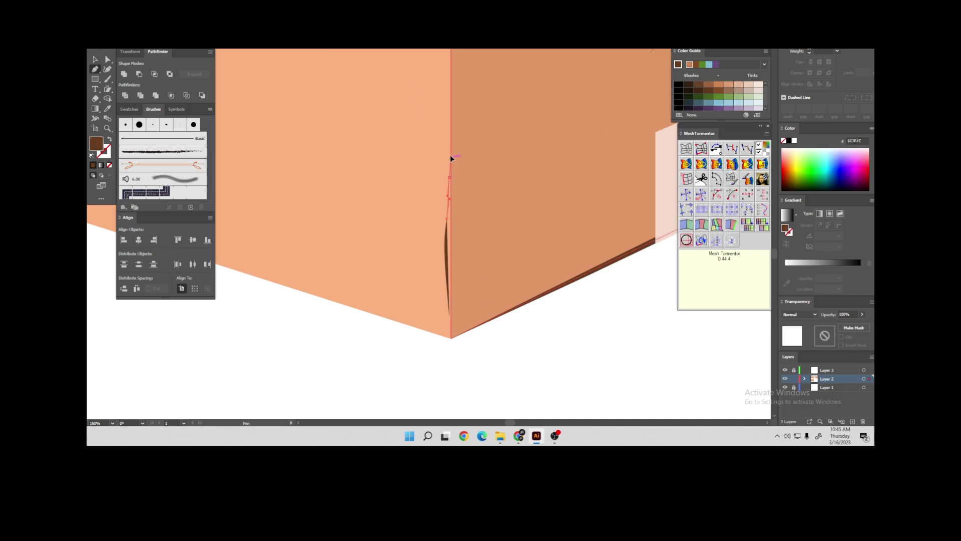
click(450, 84)
scroll(451, 125, down, 2)
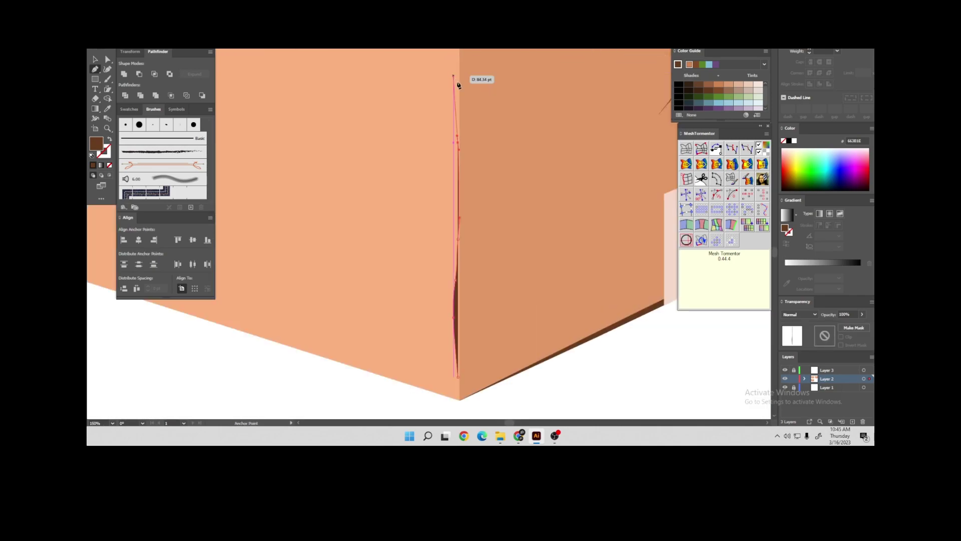
scroll(453, 100, up, 4)
click(457, 59)
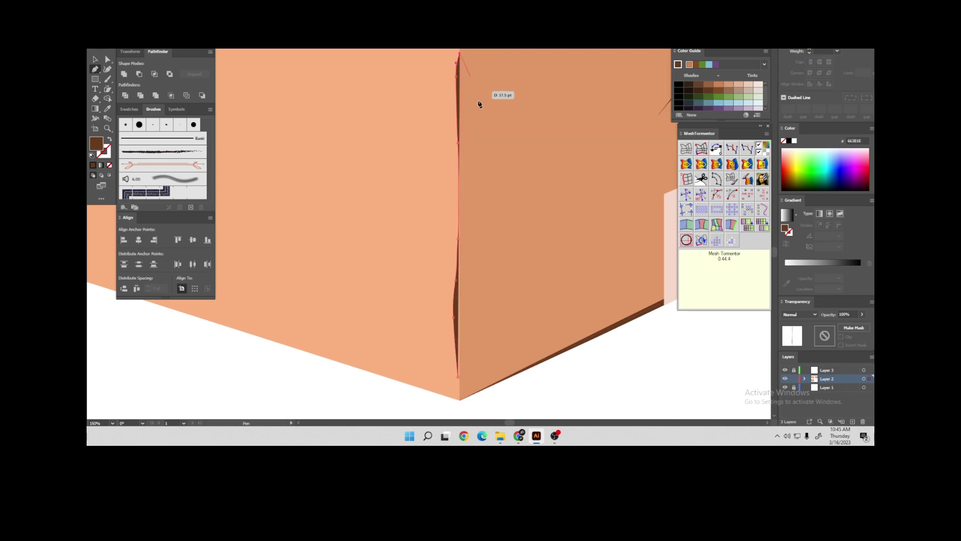
Bring the crack path back down the edge's right side and close it at the start point
click(466, 152)
click(468, 215)
click(466, 243)
click(459, 296)
click(459, 310)
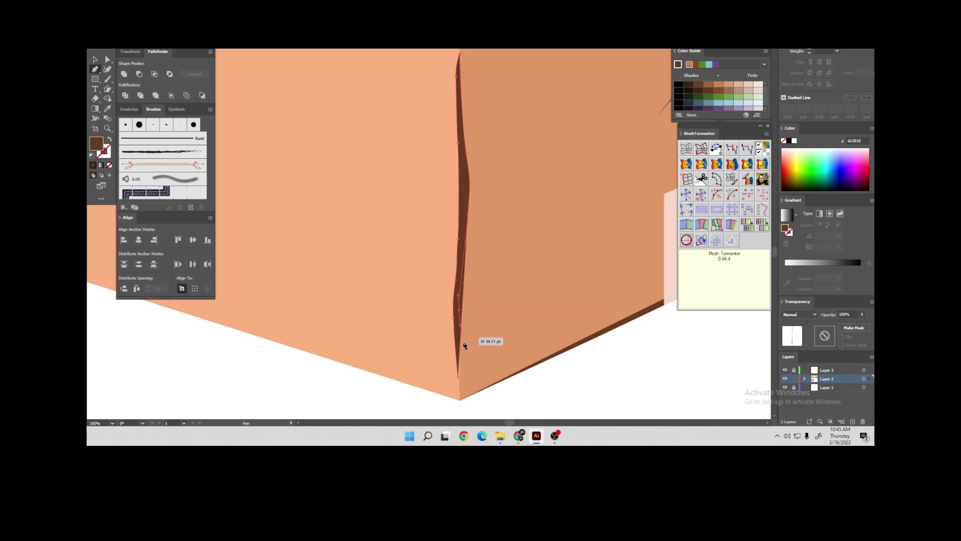
click(463, 346)
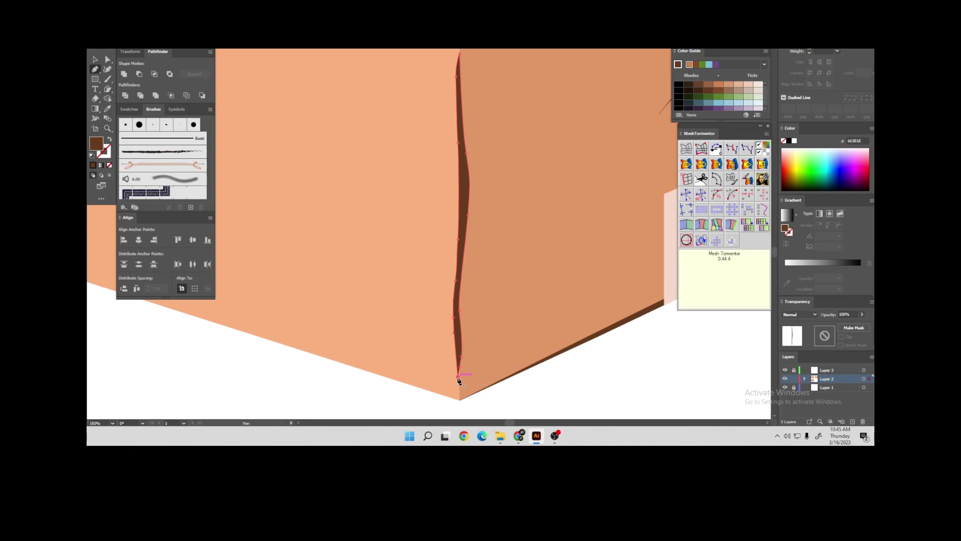
click(458, 379)
key(a)
scroll(450, 351, down, 4)
scroll(424, 343, down, 1)
scroll(341, 245, down, 3)
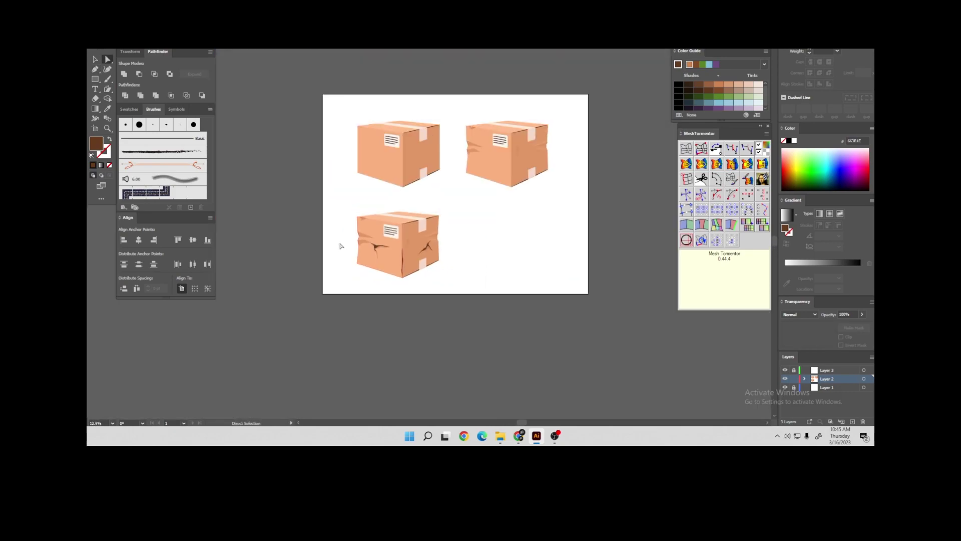
Sample the light fold colour from the corner fold, then deselect it
scroll(350, 243, up, 1)
scroll(334, 212, up, 1)
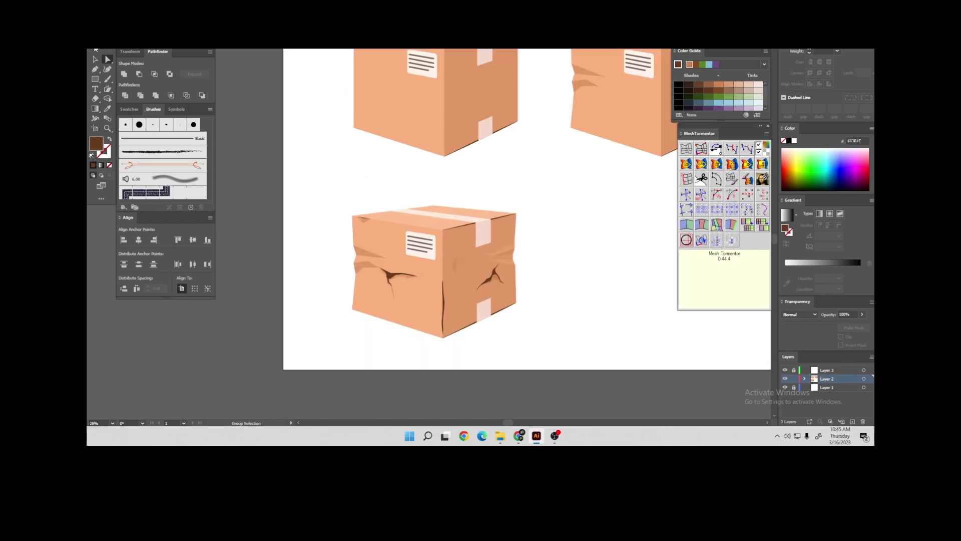
scroll(358, 196, up, 1)
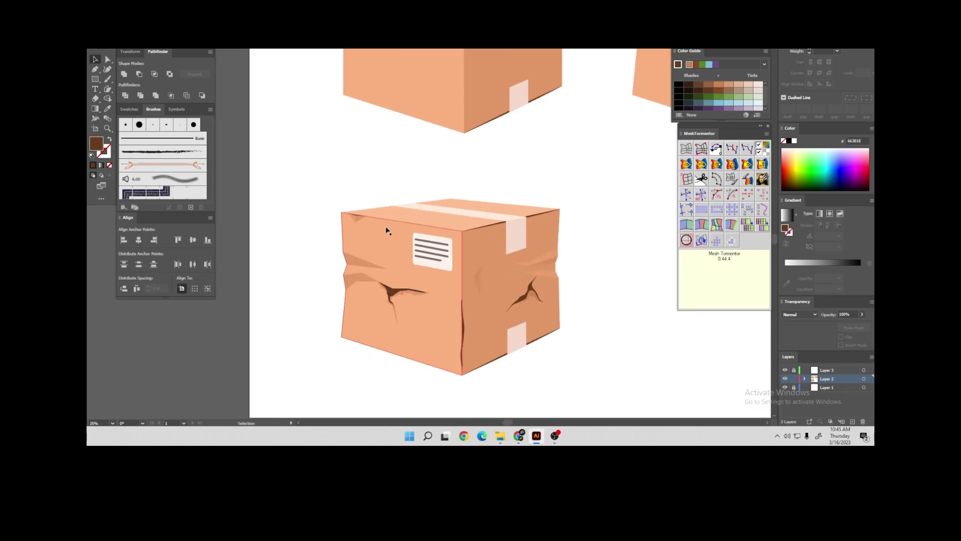
scroll(390, 227, up, 2)
scroll(230, 184, up, 1)
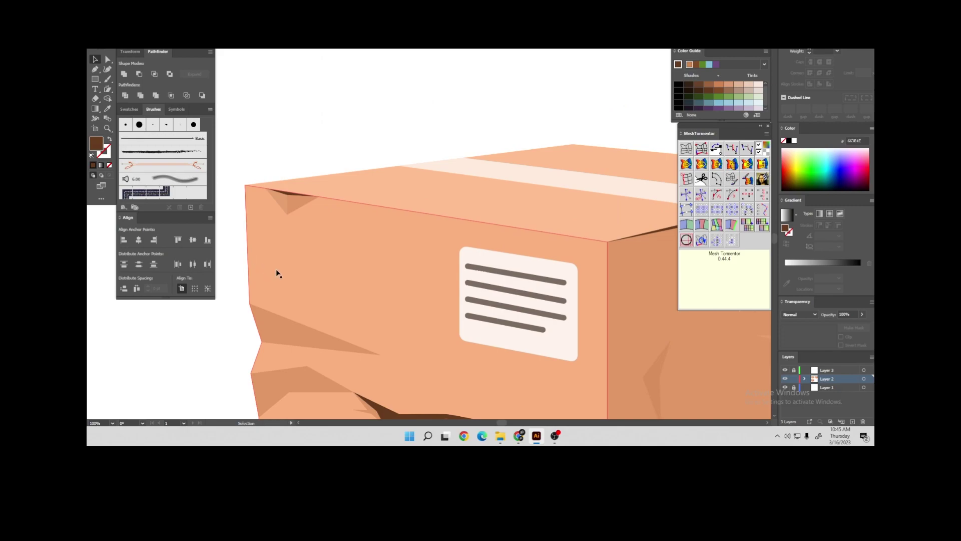
click(278, 203)
click(237, 147)
Draw a thin closed crease triangle down from the top edge left of the label, then deselect
key(p)
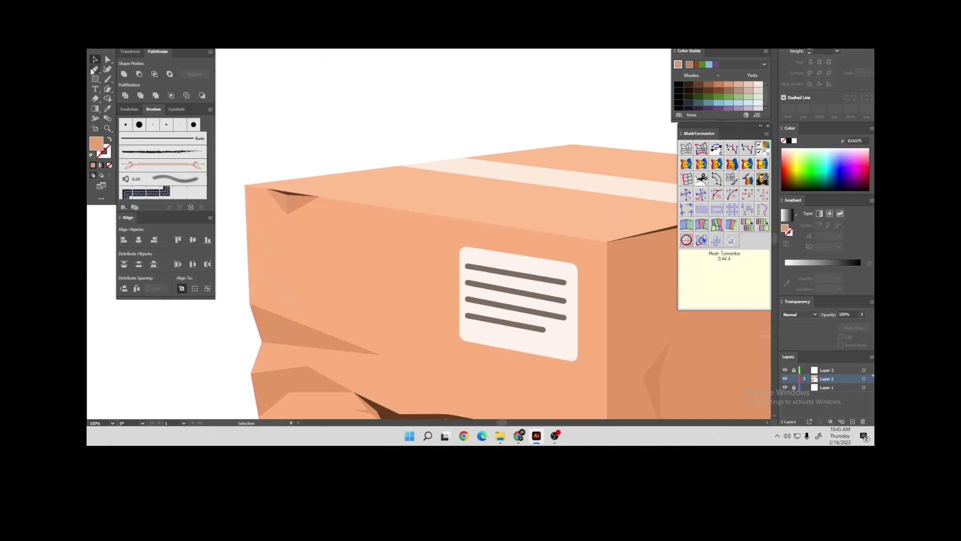
scroll(399, 212, up, 1)
click(400, 205)
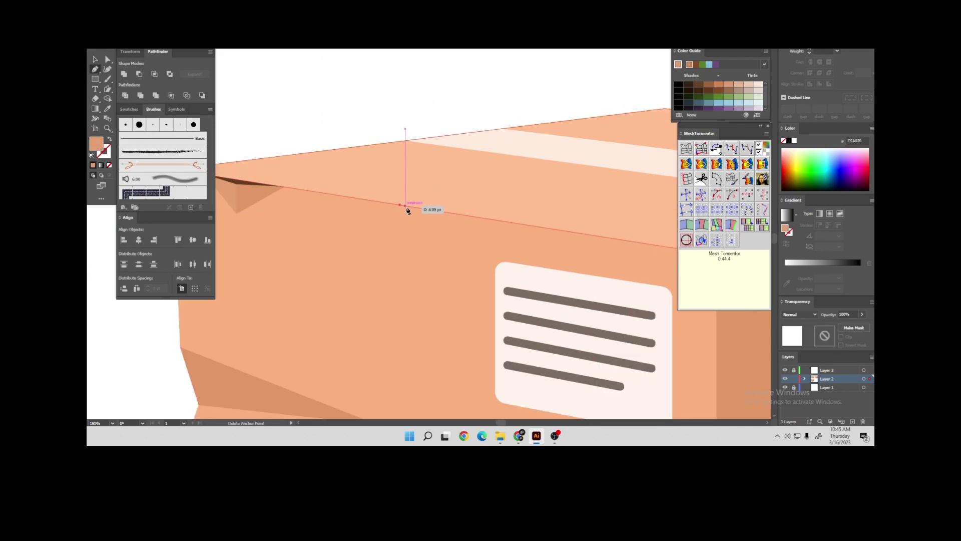
click(449, 214)
click(440, 287)
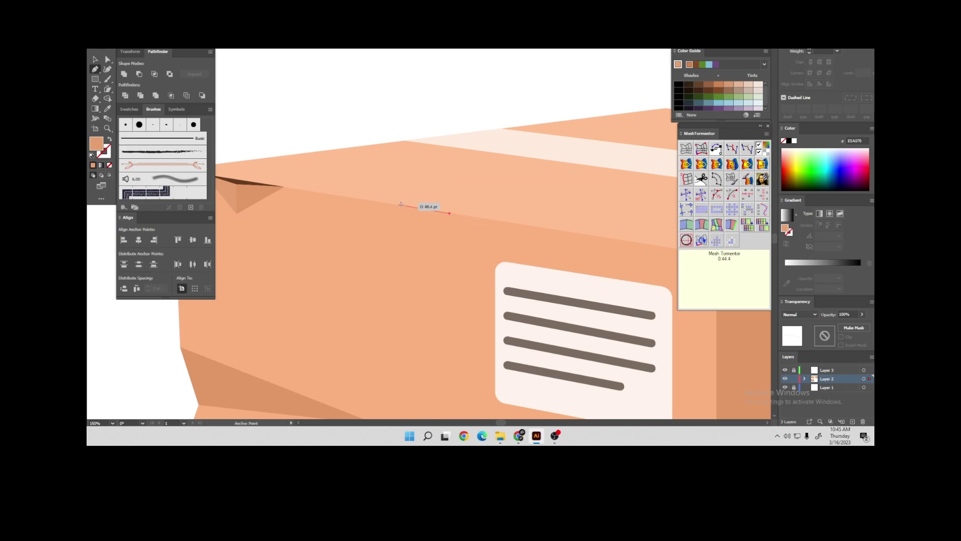
scroll(401, 205, down, 1)
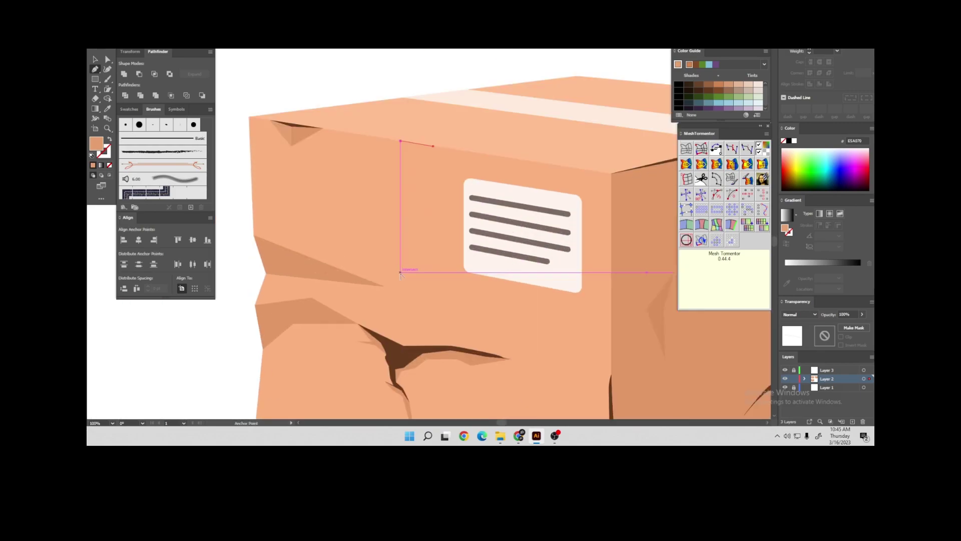
click(433, 297)
mouse_move(422, 153)
mouse_down()
mouse_move(418, 179)
mouse_move(401, 143)
mouse_up()
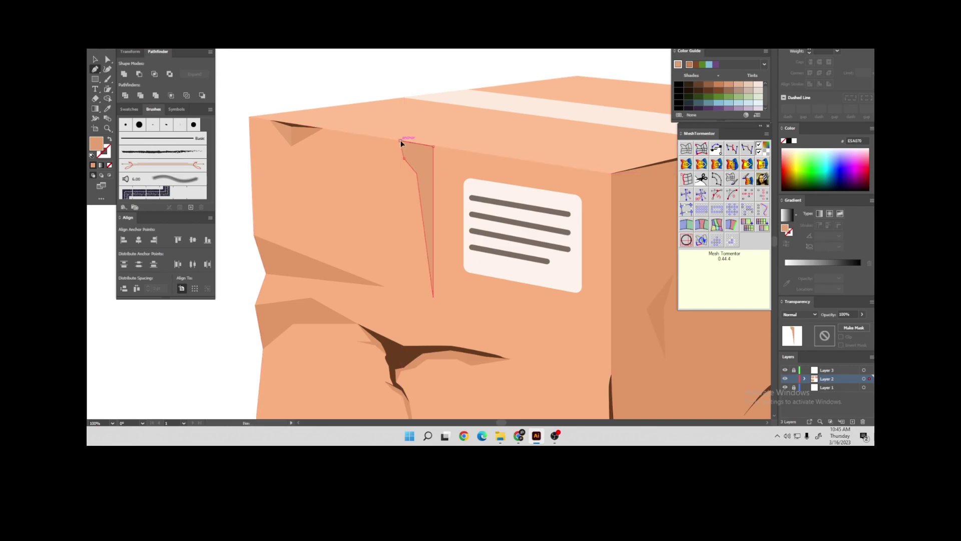
click(95, 61)
Duplicate the cracked bottom-left box to its right, completing the two-by-two grid of boxes
click(270, 80)
key(ctrl+0)
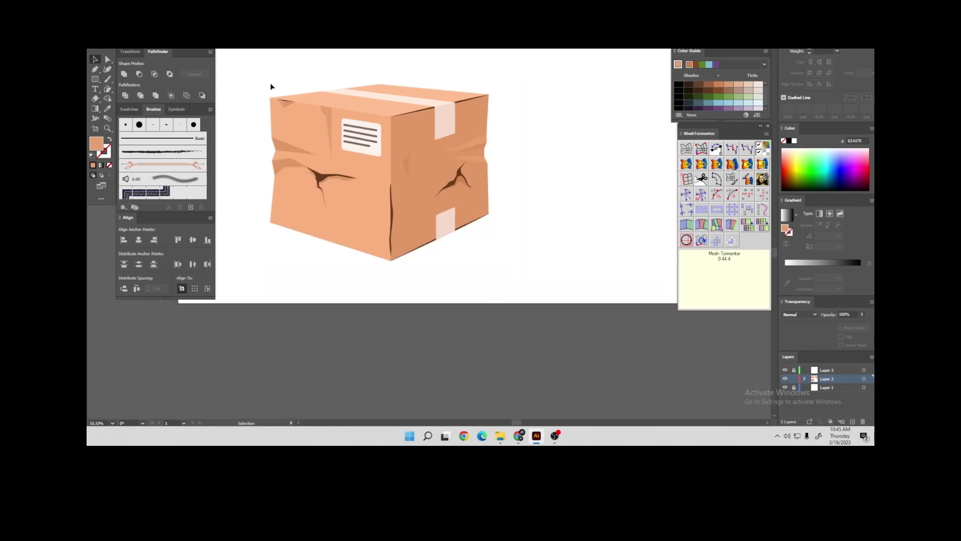
key(ctrl+plus)
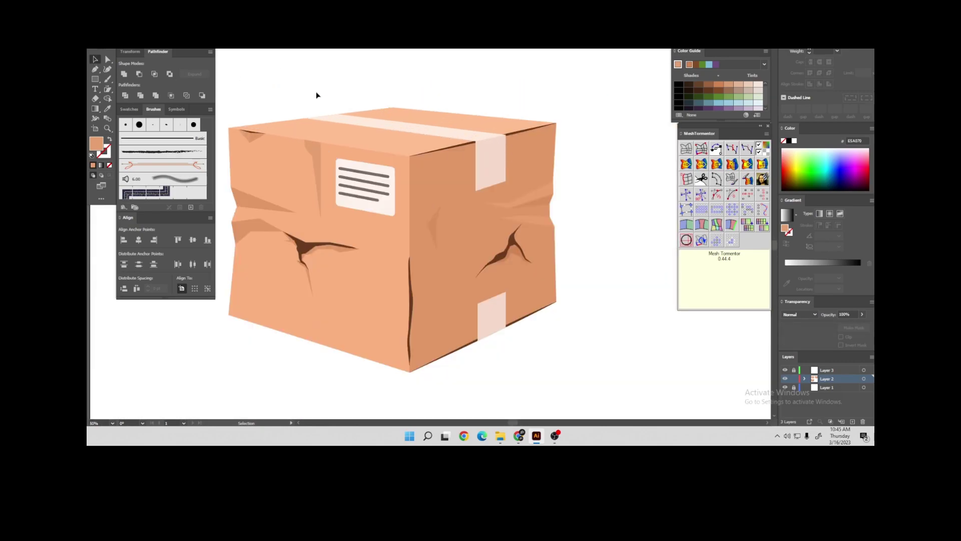
scroll(301, 93, up, 1)
scroll(360, 93, down, 3)
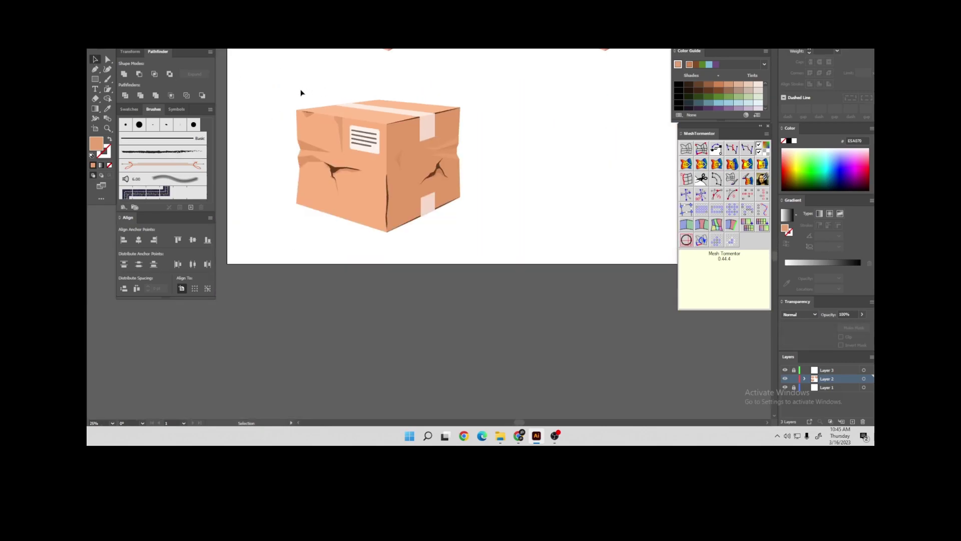
scroll(301, 93, down, 2)
scroll(355, 142, down, 1)
scroll(397, 119, up, 1)
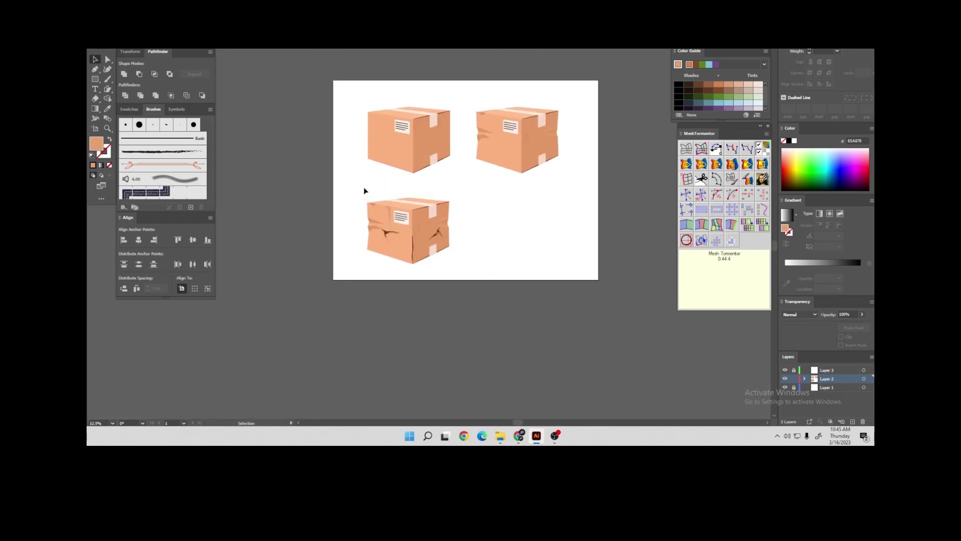
drag(405, 250, 513, 259)
scroll(572, 251, up, 1)
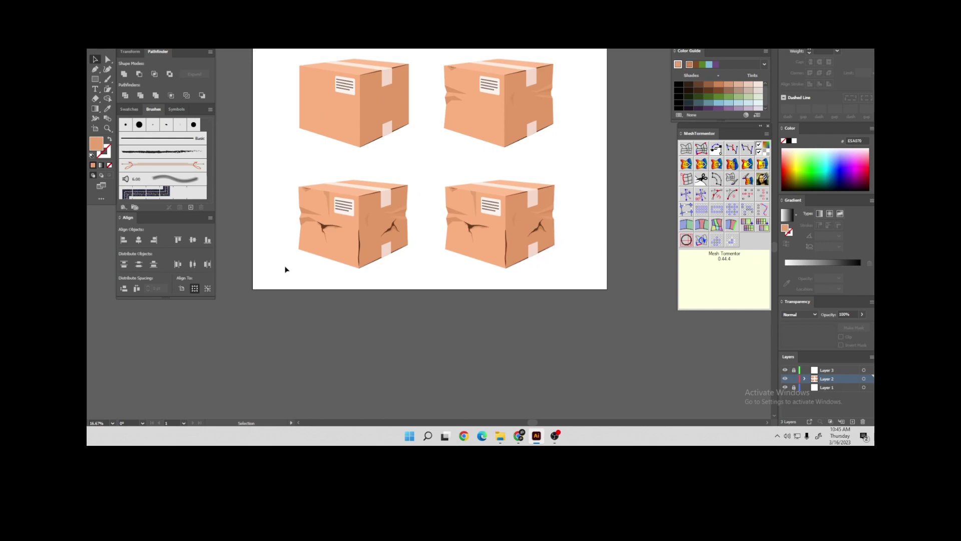
Pen a light box-top coloured torn tape flap sticking up from the box's top edge
scroll(555, 225, up, 2)
scroll(554, 214, up, 1)
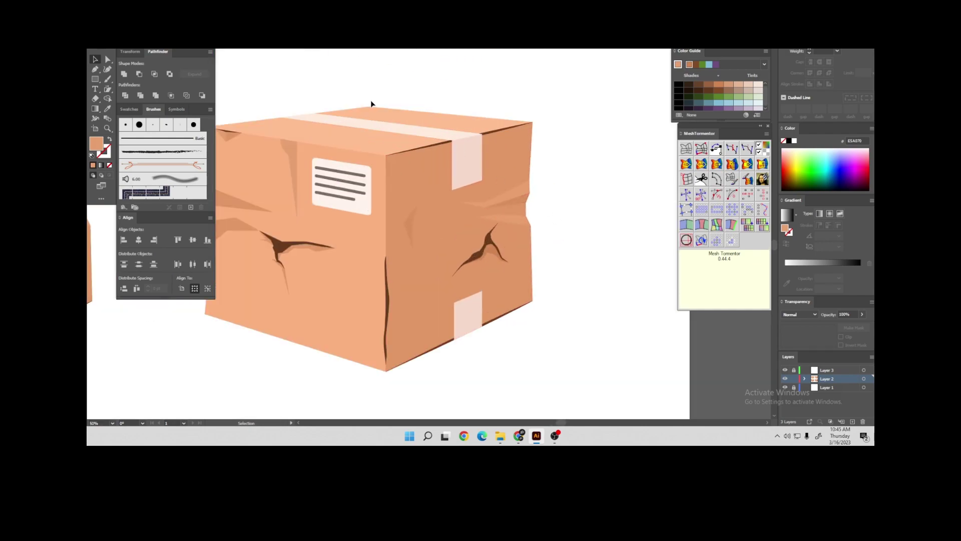
scroll(408, 93, up, 2)
scroll(426, 92, up, 1)
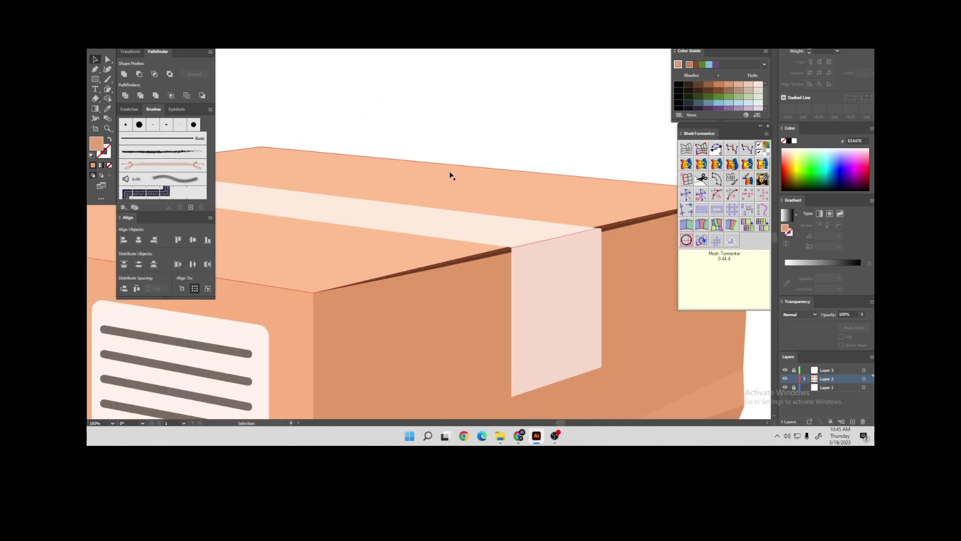
click(451, 176)
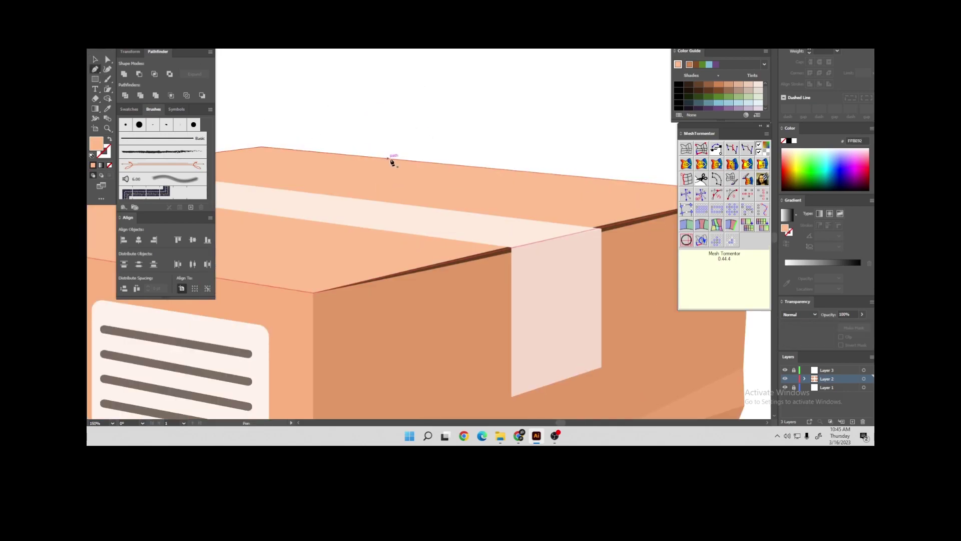
mouse_move(392, 158)
mouse_down()
mouse_move(390, 149)
mouse_move(429, 141)
mouse_up()
click(386, 145)
click(390, 123)
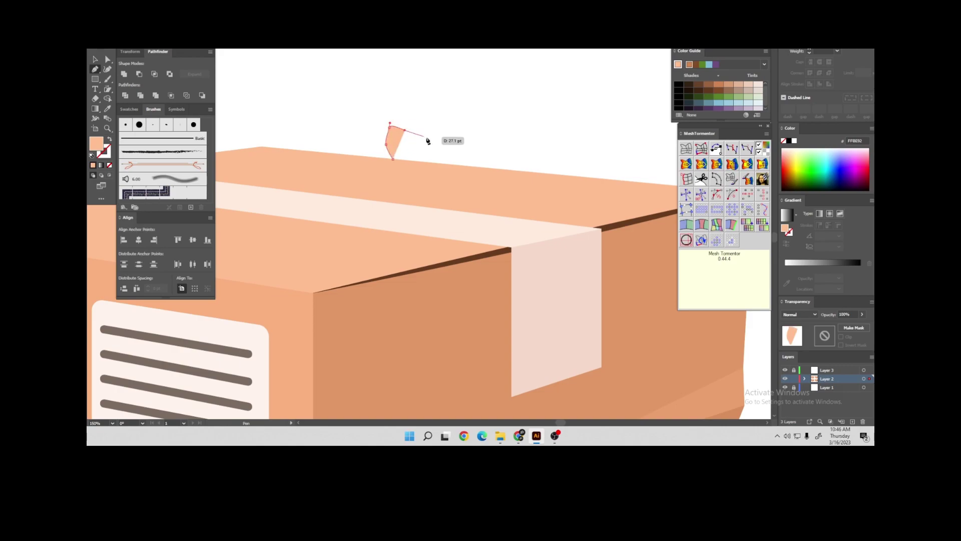
click(441, 143)
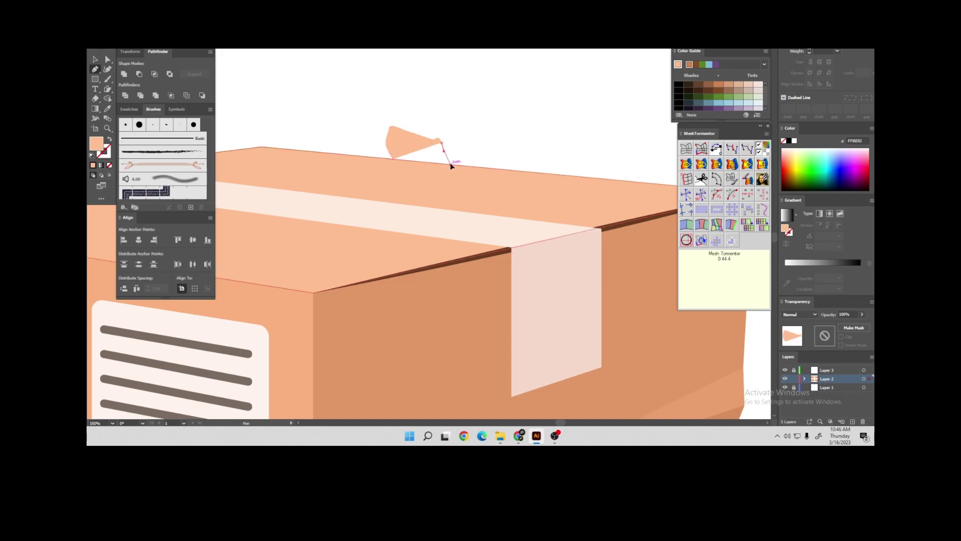
click(450, 164)
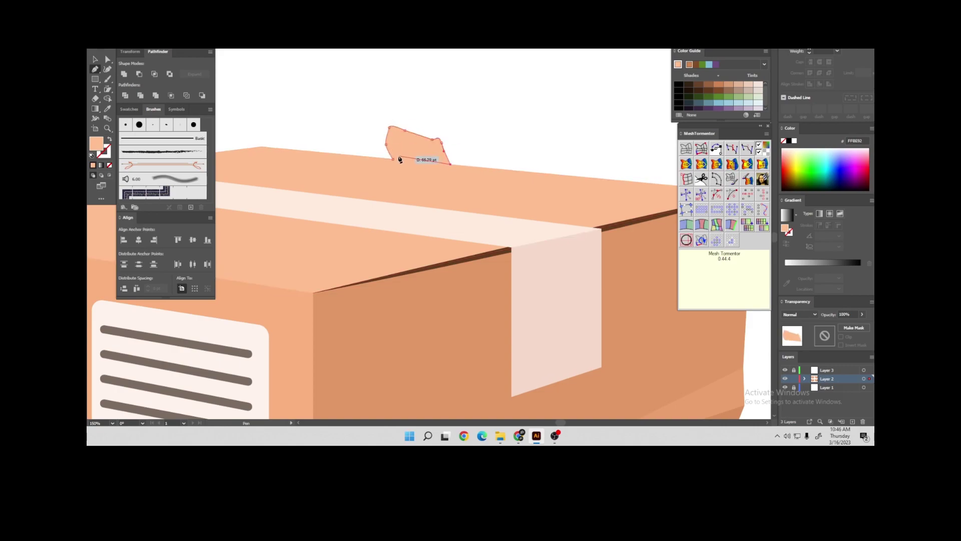
click(96, 60)
click(300, 100)
Send the torn flap backward behind the box top
click(628, 223)
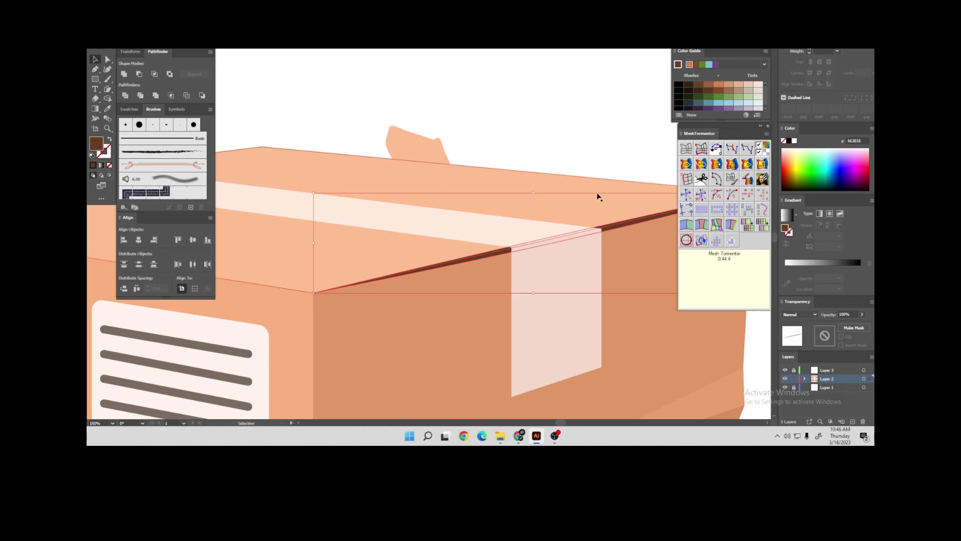
click(414, 144)
scroll(427, 142, down, 2)
scroll(427, 142, down, 2)
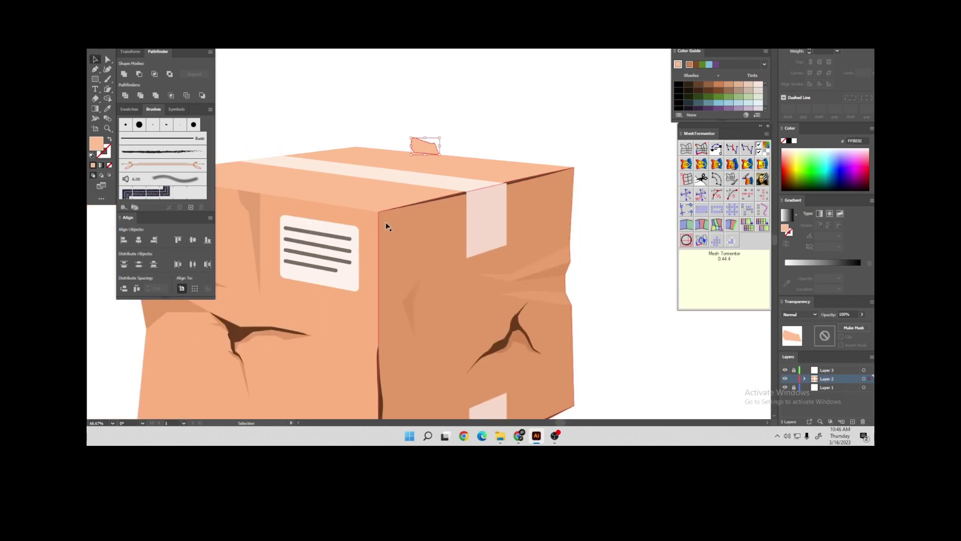
key(ctrl+shift+bracketleft)
click(386, 118)
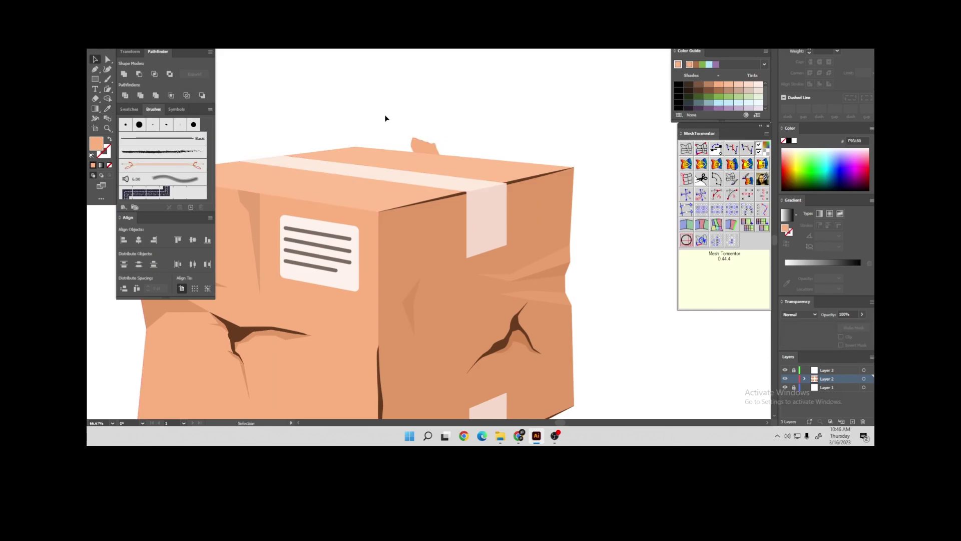
scroll(401, 135, up, 1)
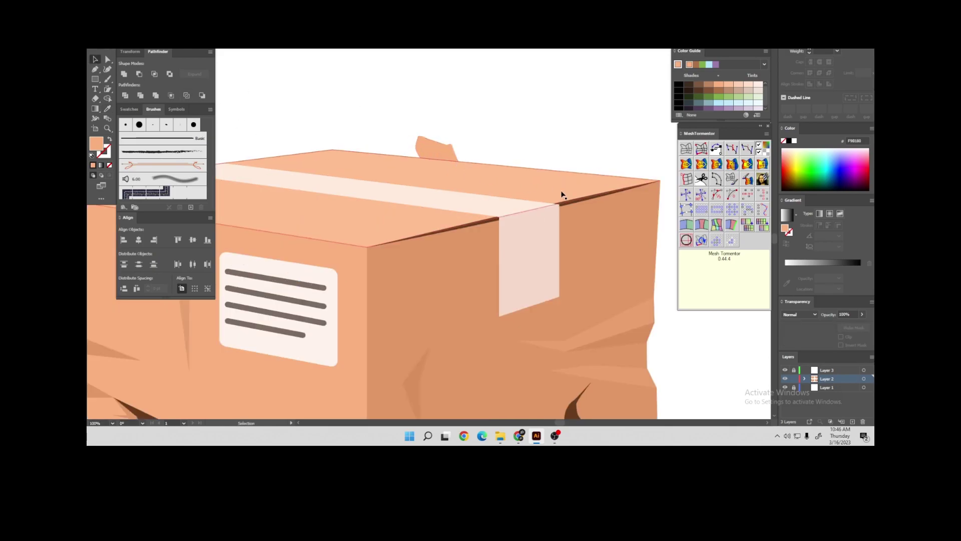
Pen a closed dark brown tear shape with a jagged lower edge beneath the flap
click(97, 71)
scroll(431, 153, up, 3)
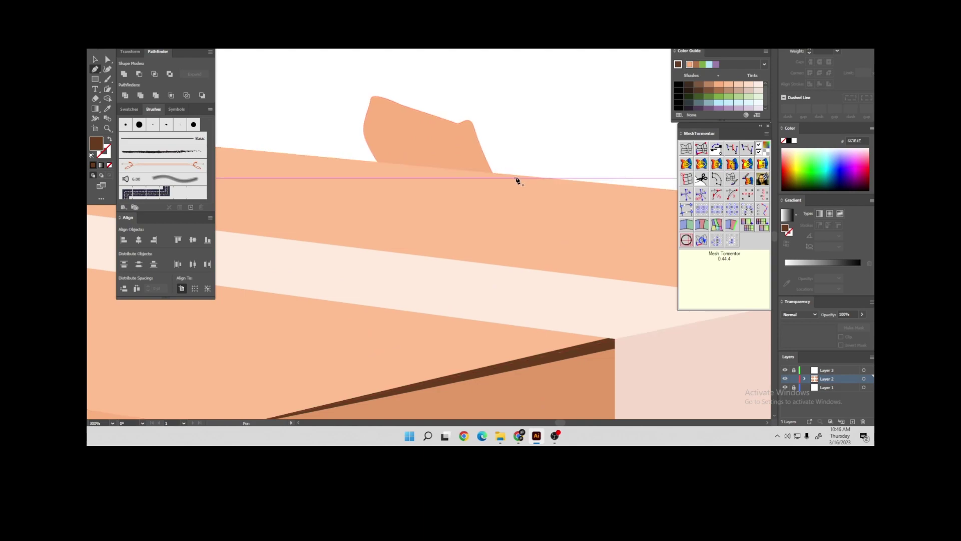
click(516, 176)
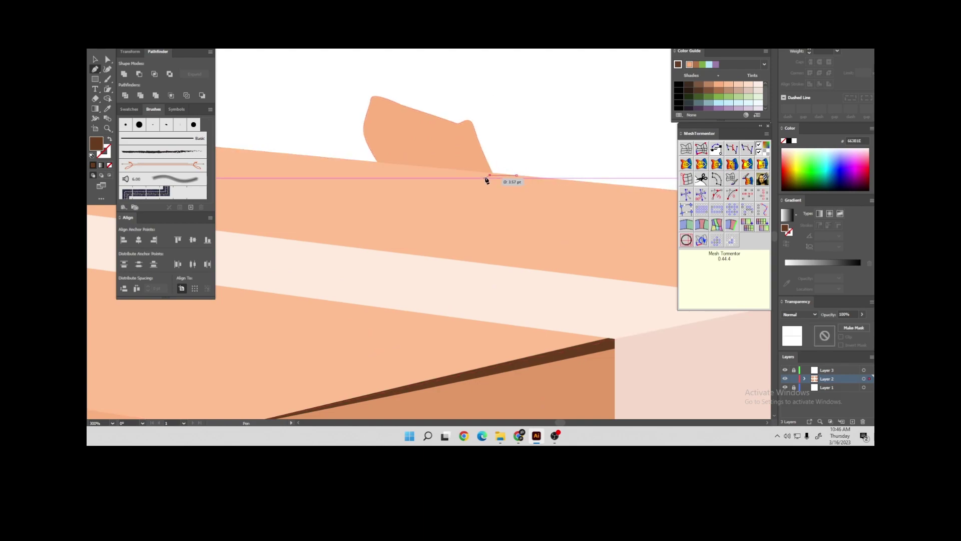
click(378, 164)
click(354, 176)
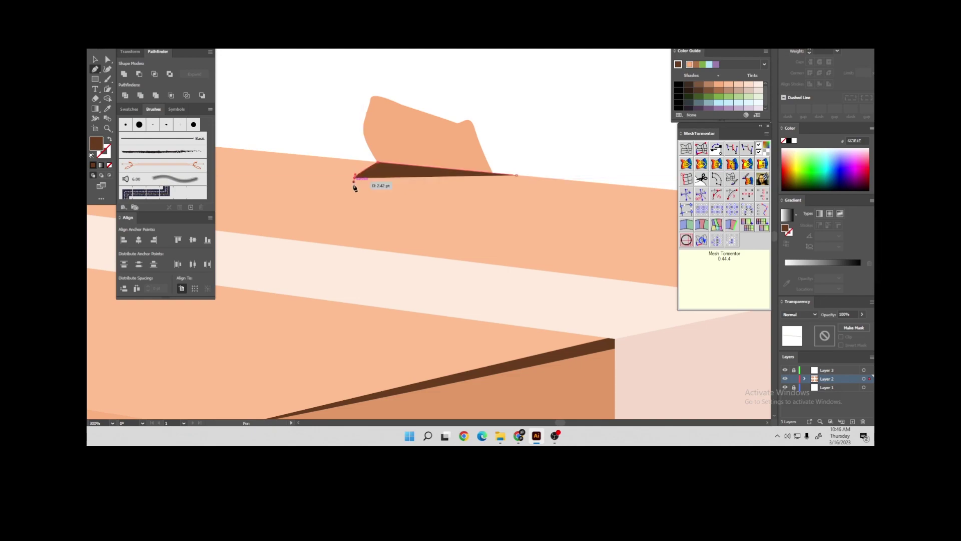
click(385, 199)
click(398, 198)
click(428, 194)
click(443, 194)
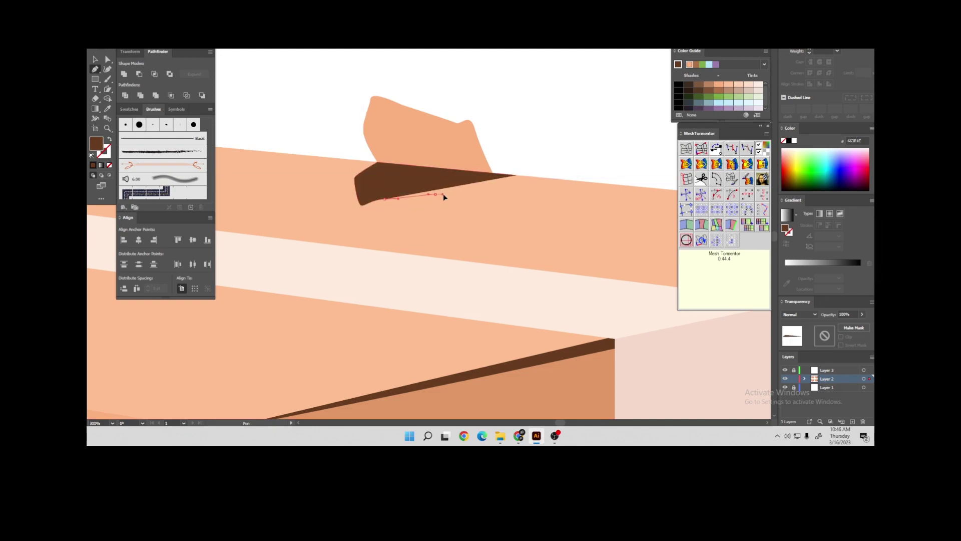
click(516, 175)
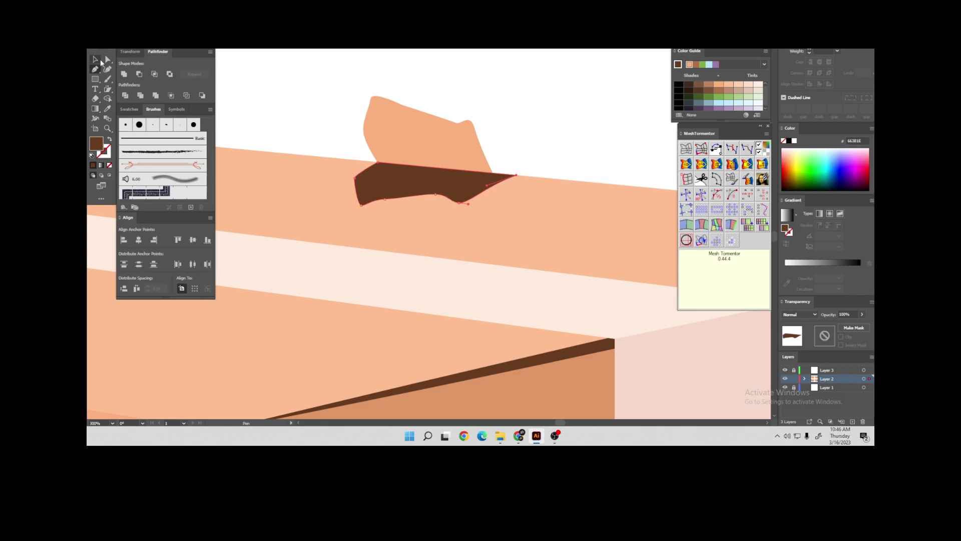
click(95, 59)
click(255, 103)
scroll(403, 124, down, 3)
scroll(344, 91, down, 3)
scroll(436, 169, down, 1)
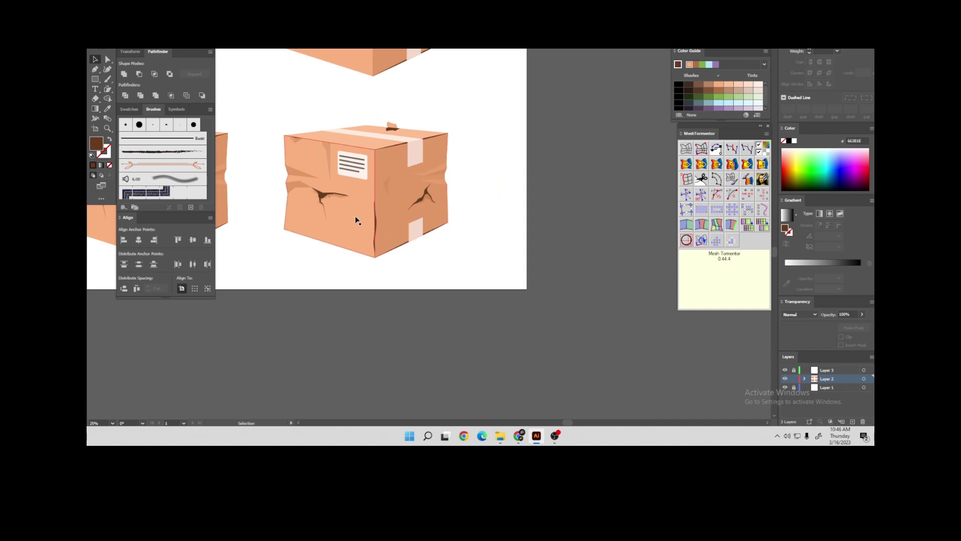
Sample the right face's orange and set the fill to DB8F5D
scroll(446, 235, down, 1)
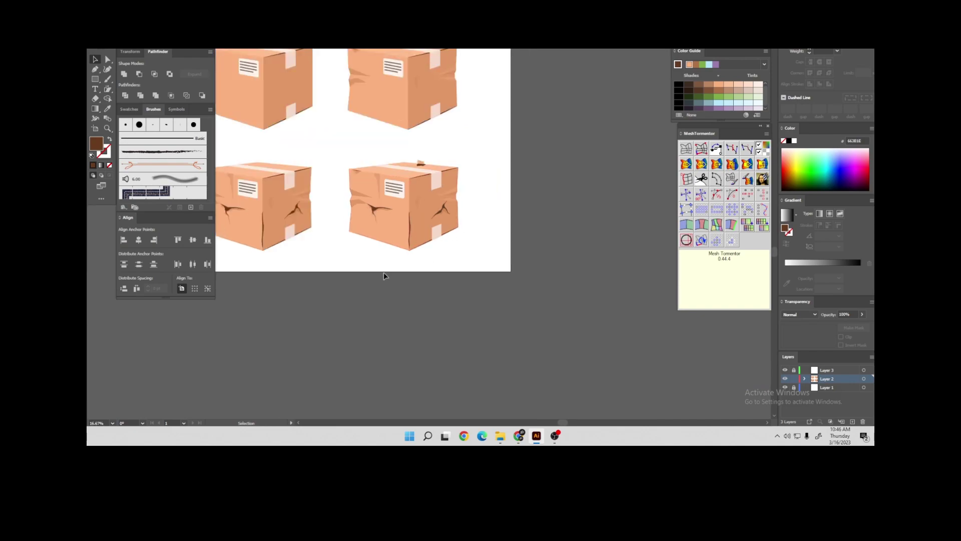
scroll(498, 409, down, 1)
scroll(498, 408, up, 1)
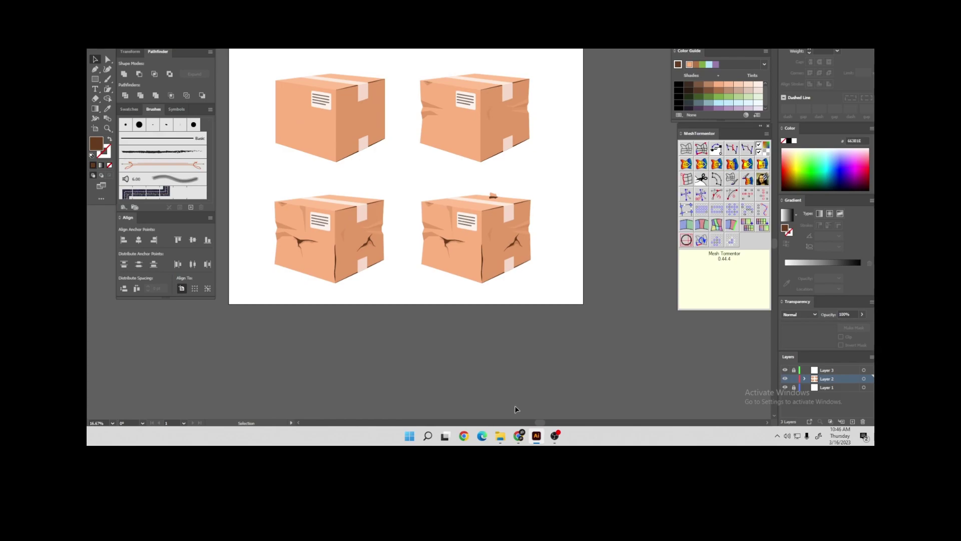
scroll(522, 270, up, 1)
click(531, 272)
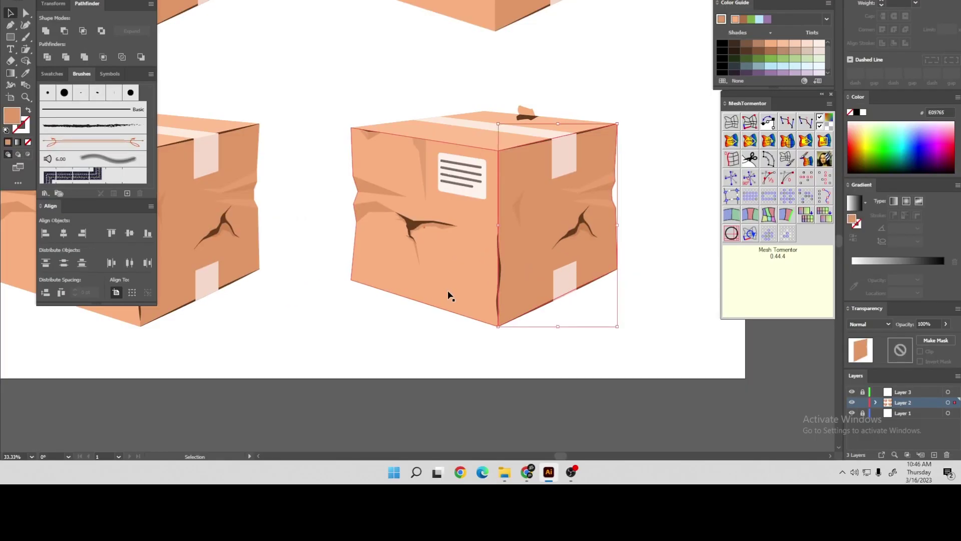
double_click(12, 116)
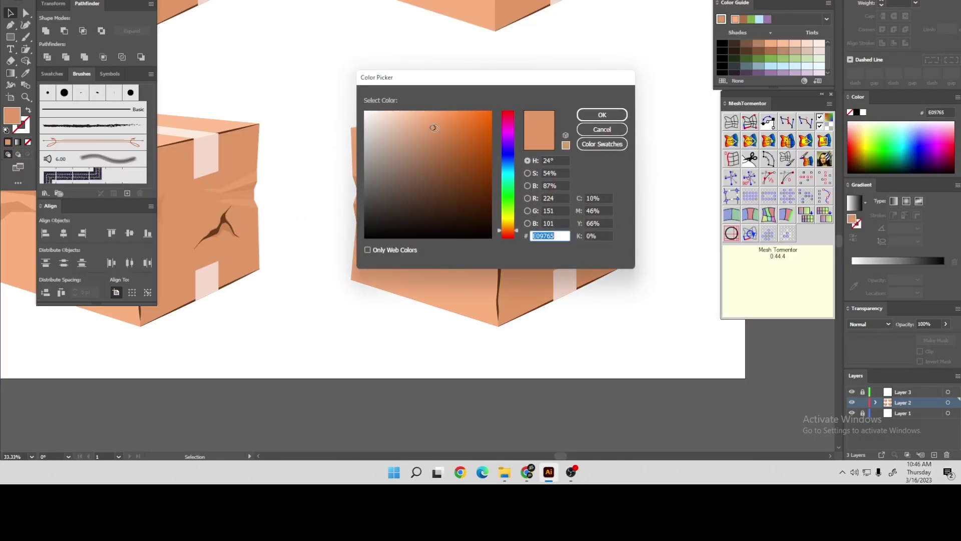
click(602, 114)
scroll(558, 286, up, 2)
scroll(478, 273, up, 1)
scroll(426, 253, down, 2)
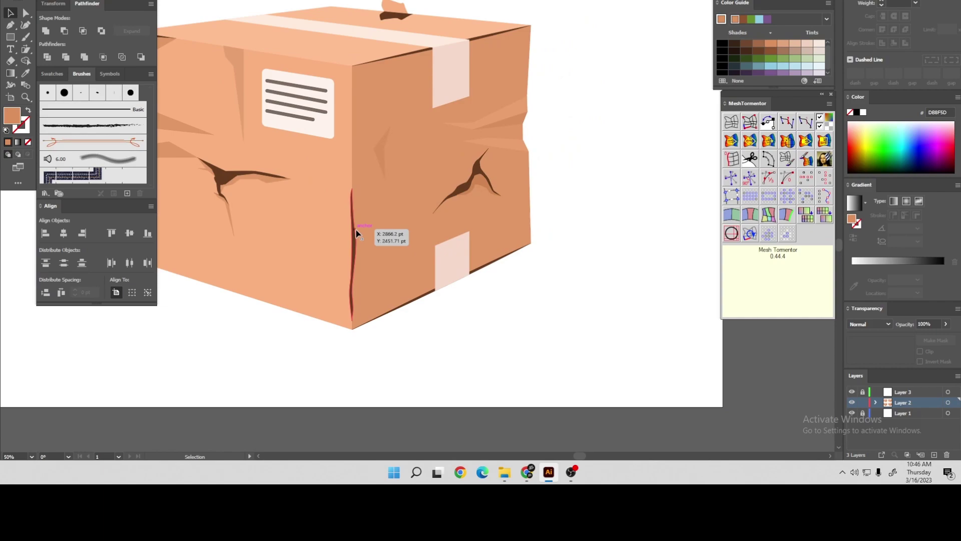
Pencil a closed wavy orange bulge sagging from the bottom of the right face
key(n)
scroll(365, 259, up, 2)
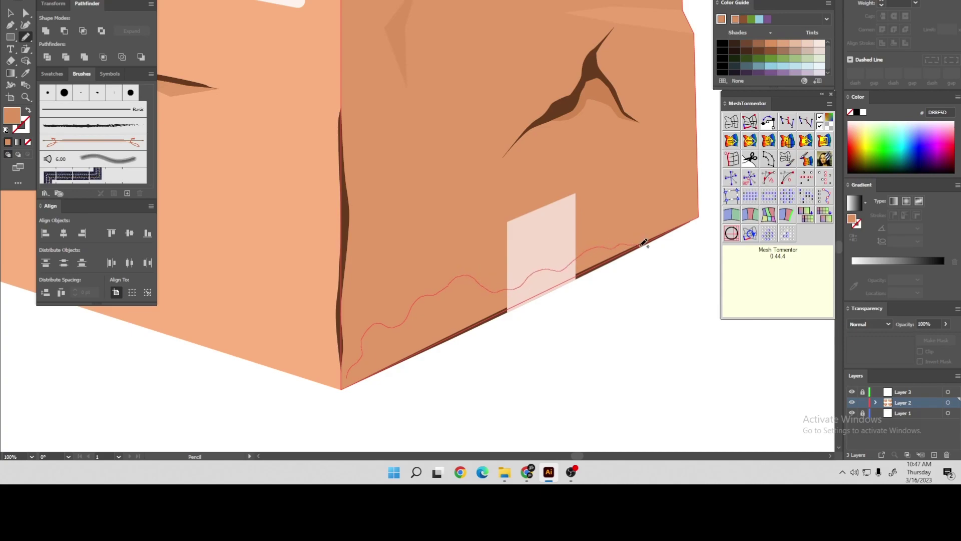
mouse_move(638, 281)
mouse_down()
mouse_move(443, 415)
mouse_move(359, 403)
mouse_move(347, 372)
mouse_up()
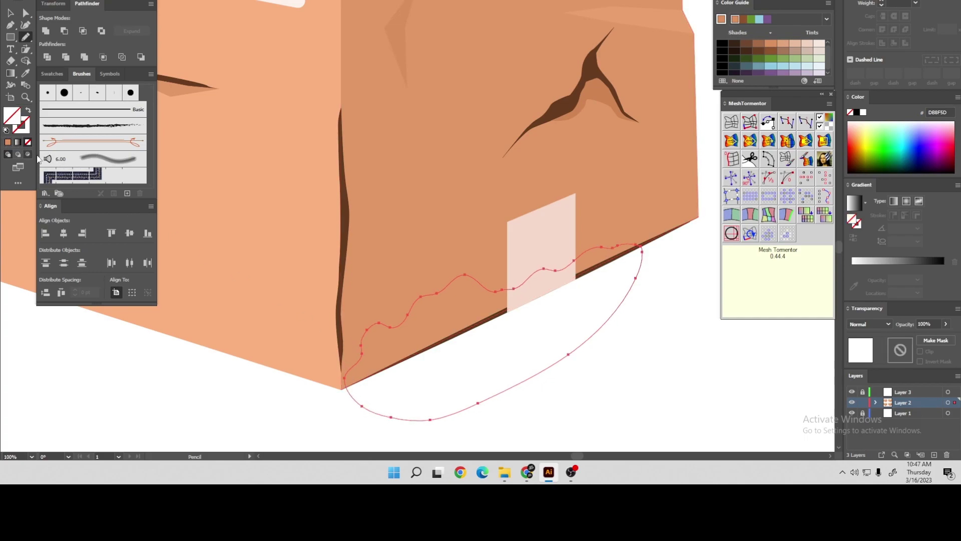
click(7, 143)
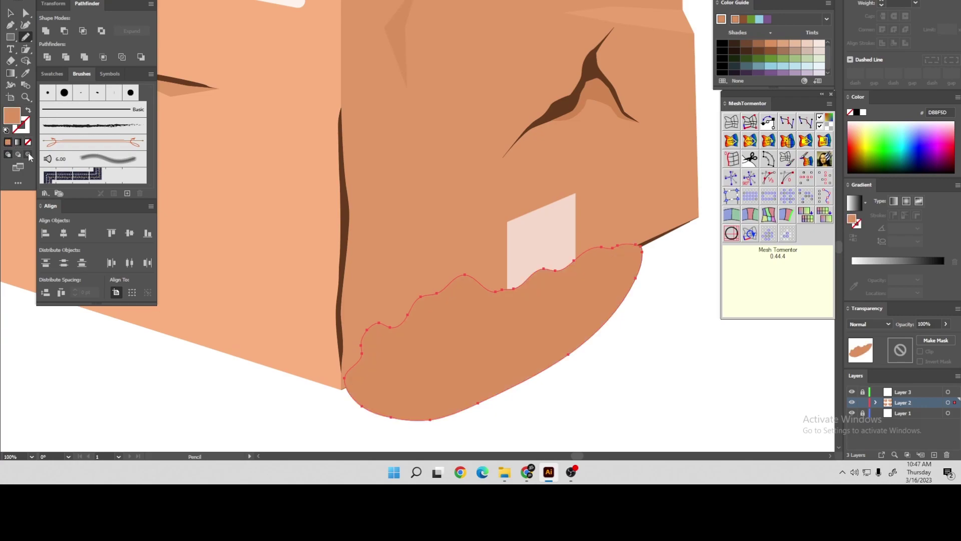
click(10, 12)
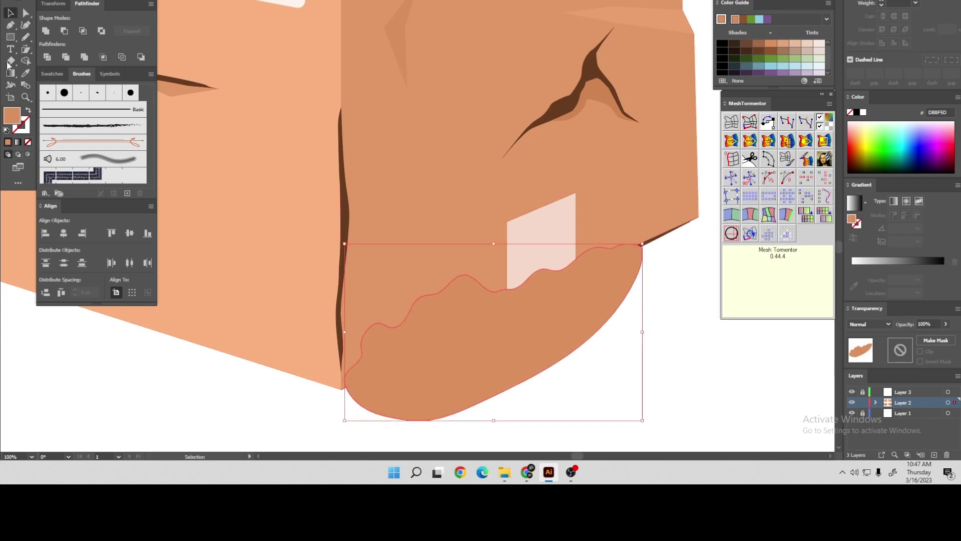
Pen an outline over the lower right face and intersect the wavy shape with it
click(10, 25)
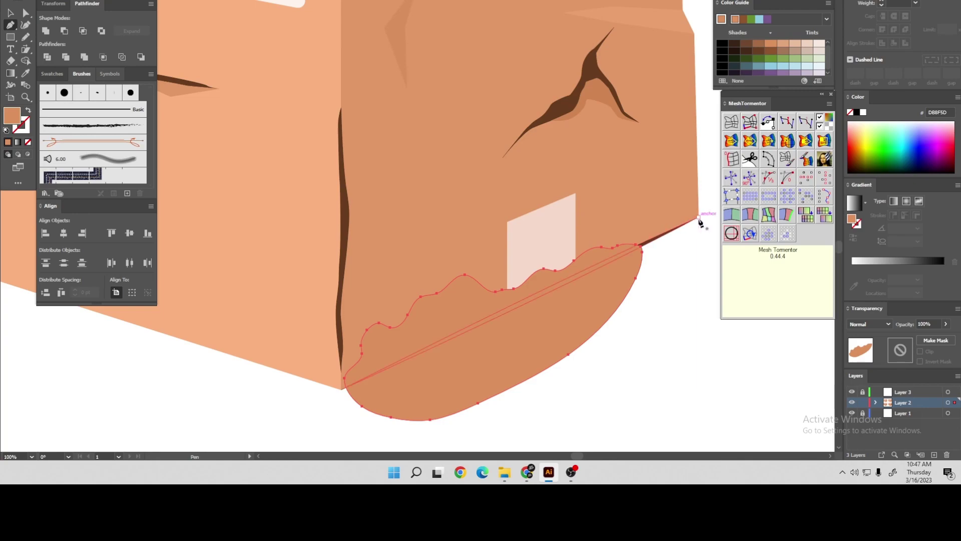
drag(699, 217, 458, 353)
click(341, 390)
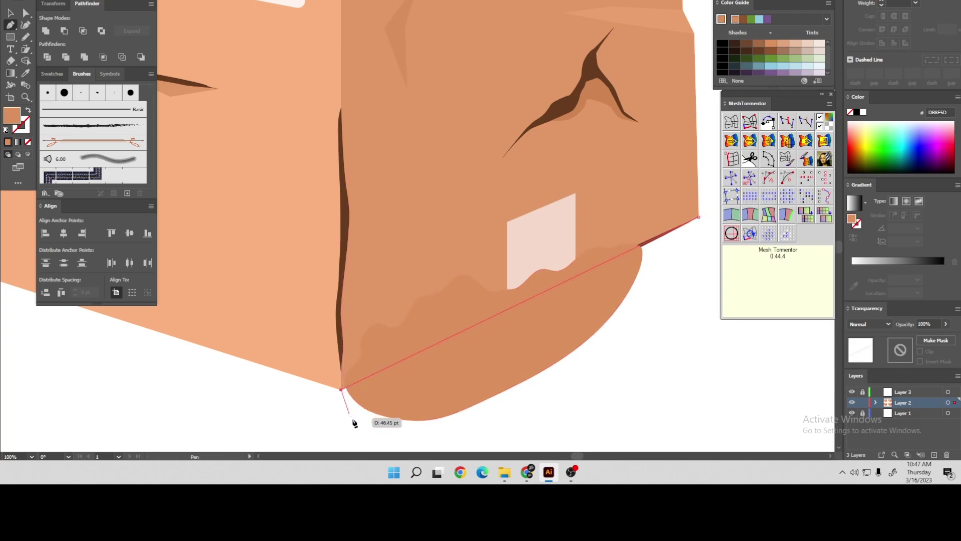
drag(359, 435, 380, 440)
drag(543, 427, 549, 425)
drag(655, 347, 665, 341)
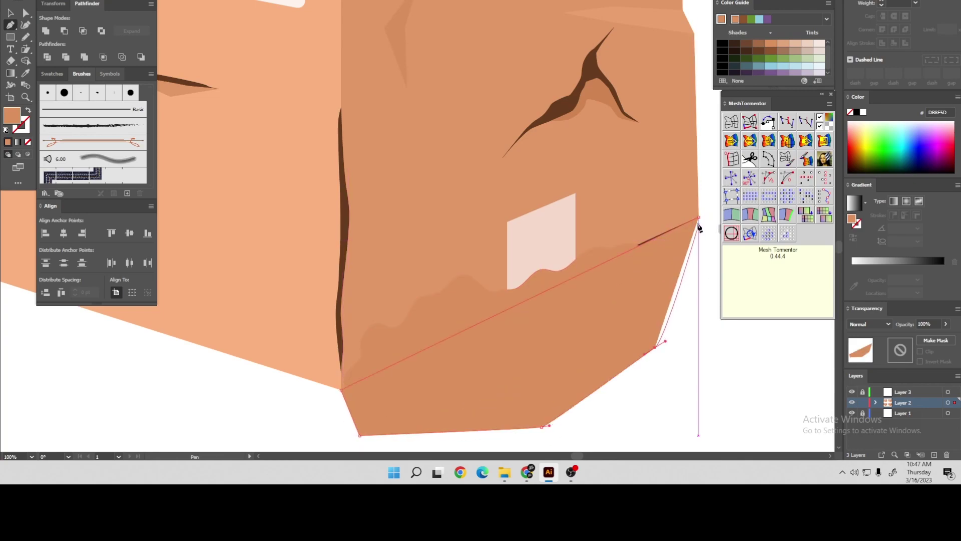
click(698, 217)
click(10, 13)
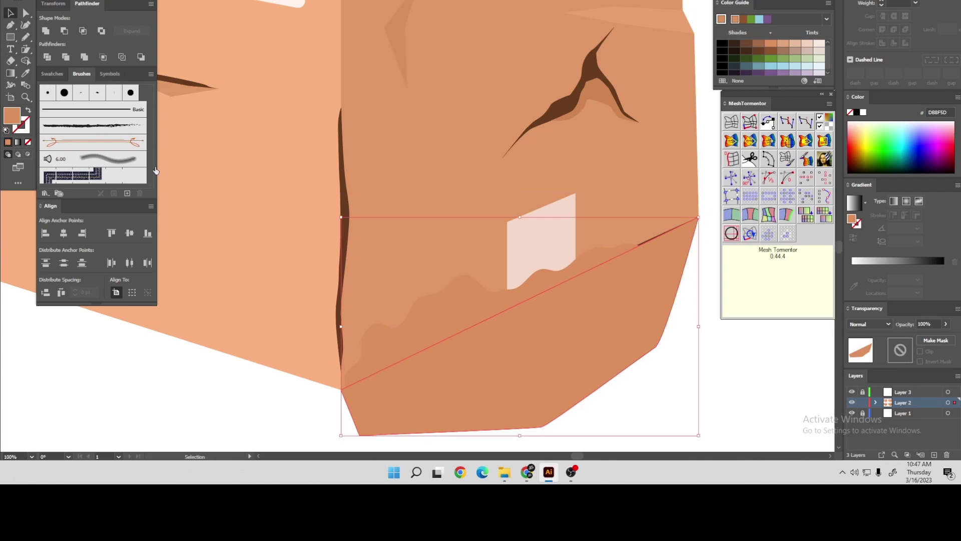
shift+click(426, 332)
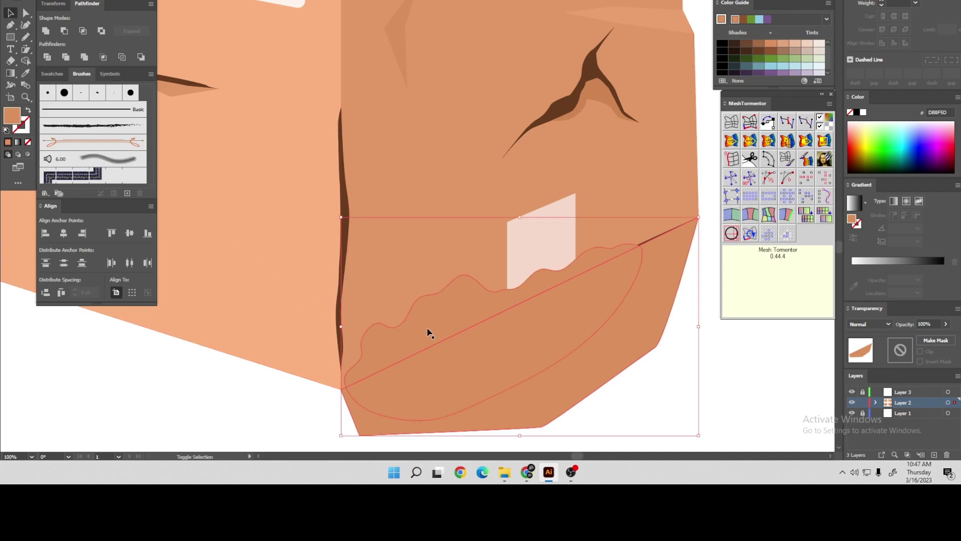
click(64, 31)
scroll(369, 236, down, 2)
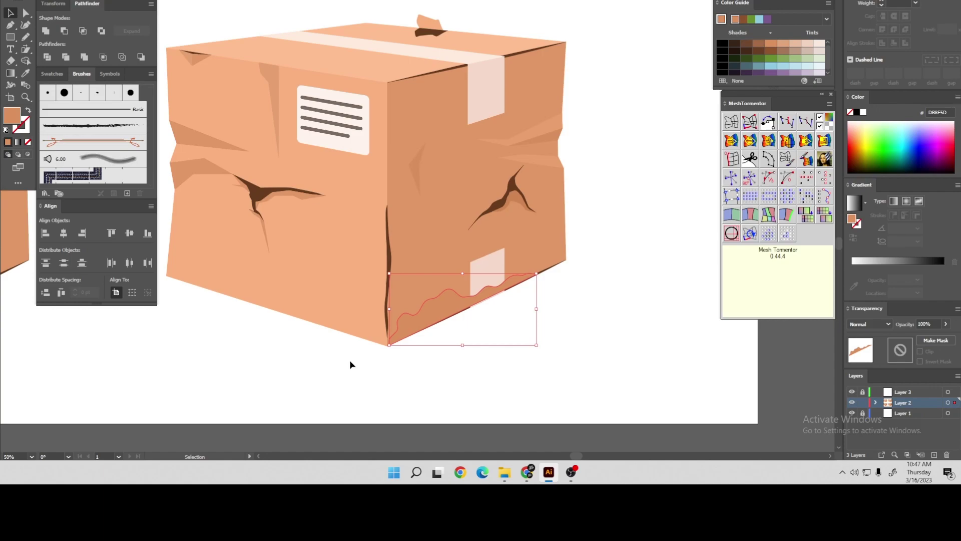
Fill the trimmed wavy shape black at 7% opacity
click(856, 113)
click(946, 324)
drag(950, 336, 909, 337)
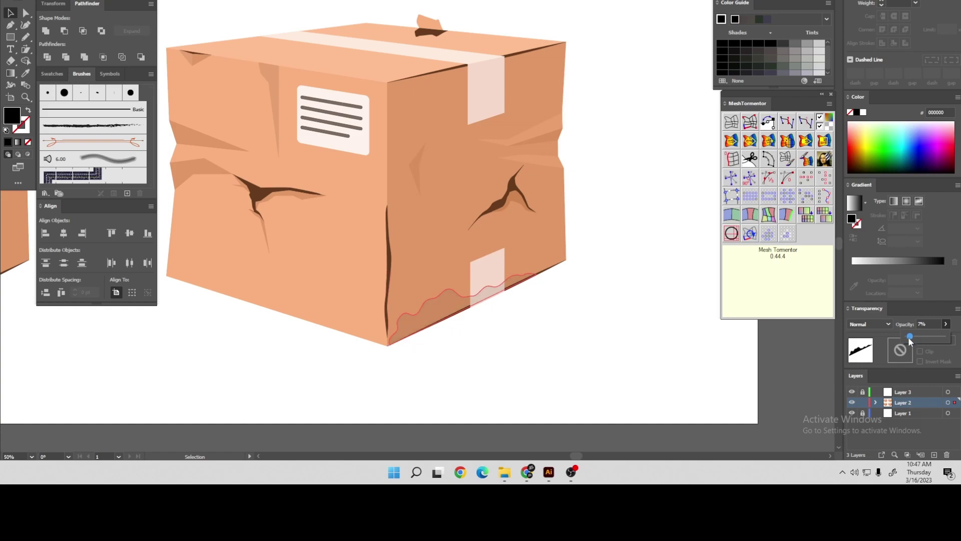
click(569, 378)
scroll(560, 357, down, 1)
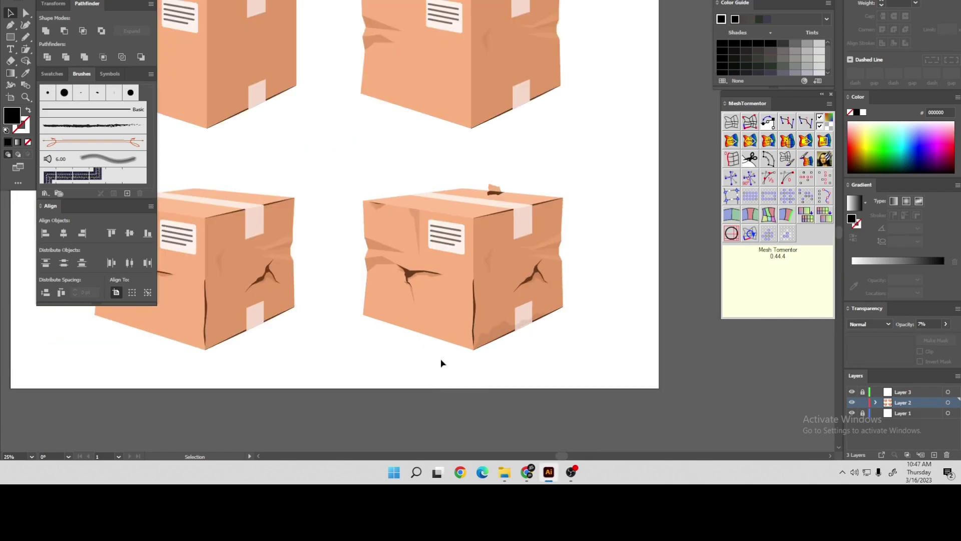
Pen a closed wavy band along the bottom edge of the front face
scroll(441, 363, up, 1)
scroll(448, 361, up, 1)
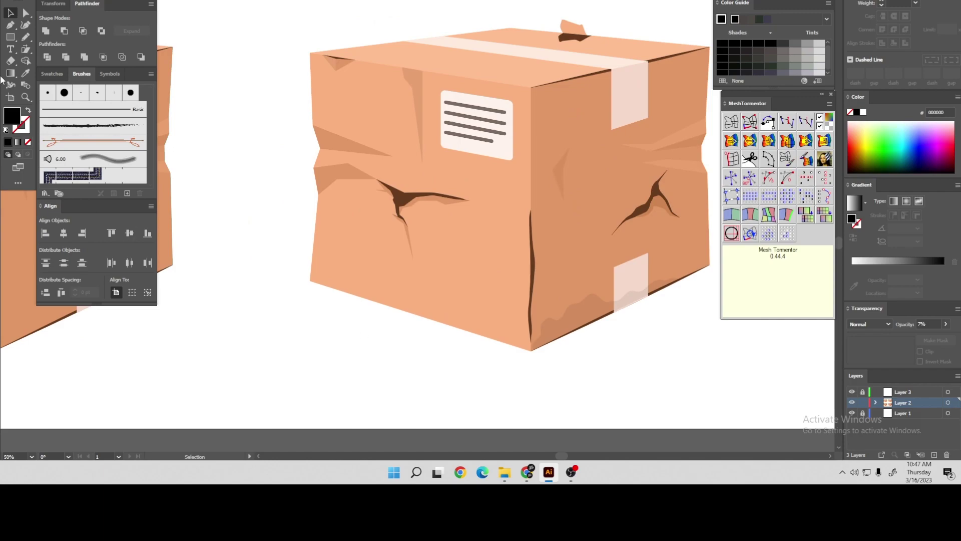
click(11, 24)
scroll(316, 278, up, 1)
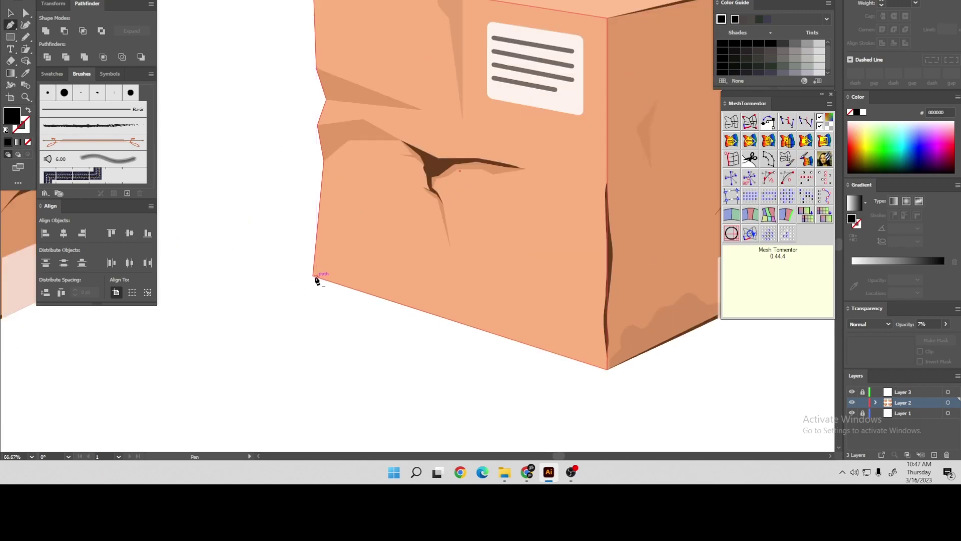
click(316, 277)
mouse_move(366, 281)
mouse_down()
mouse_move(447, 299)
mouse_move(502, 328)
mouse_up()
click(449, 299)
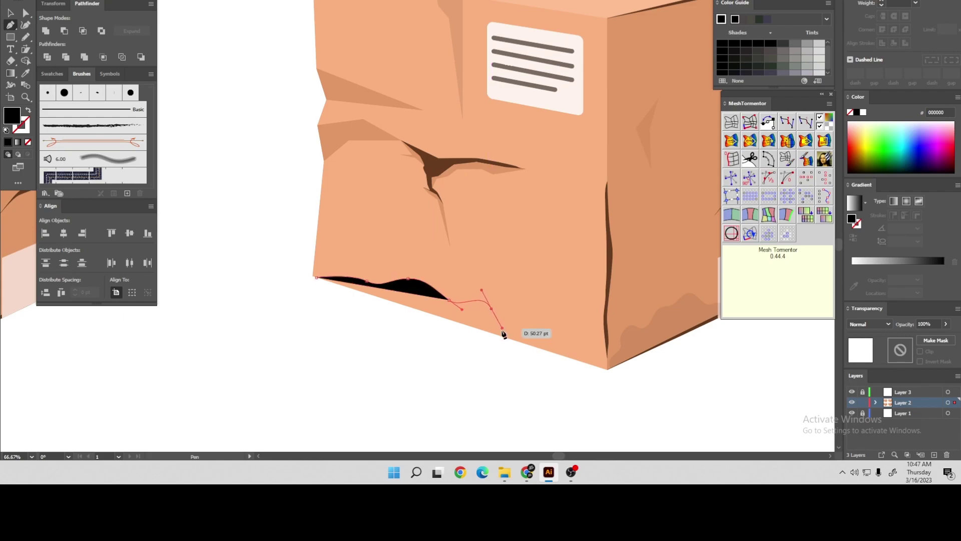
click(533, 339)
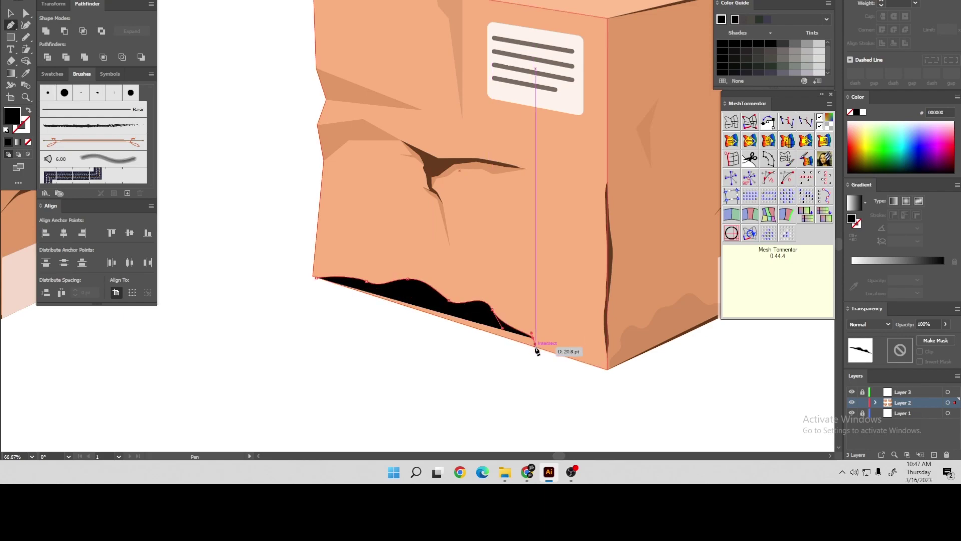
click(316, 278)
Eyedrop the faint 7% black shading style onto the new wavy band
key(i)
click(656, 328)
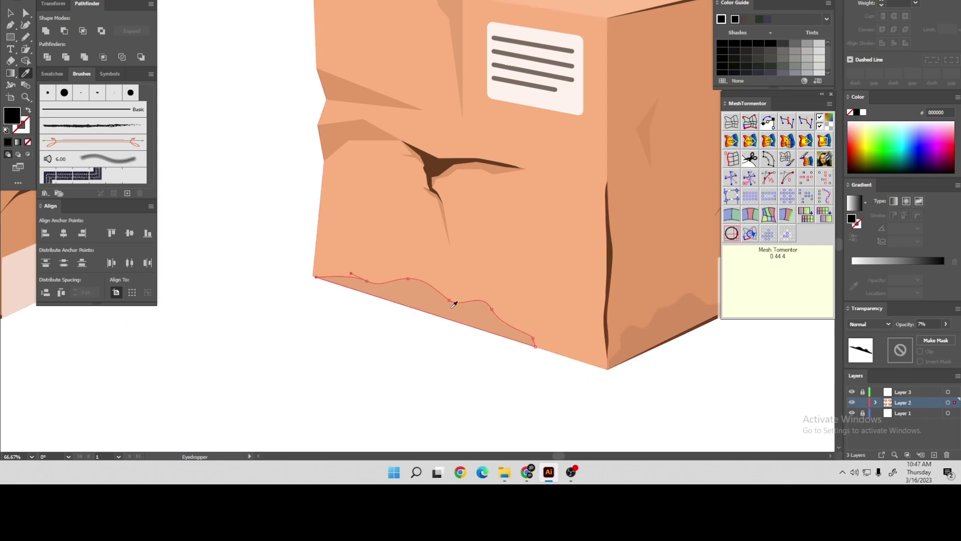
click(10, 12)
click(290, 293)
scroll(290, 293, down, 2)
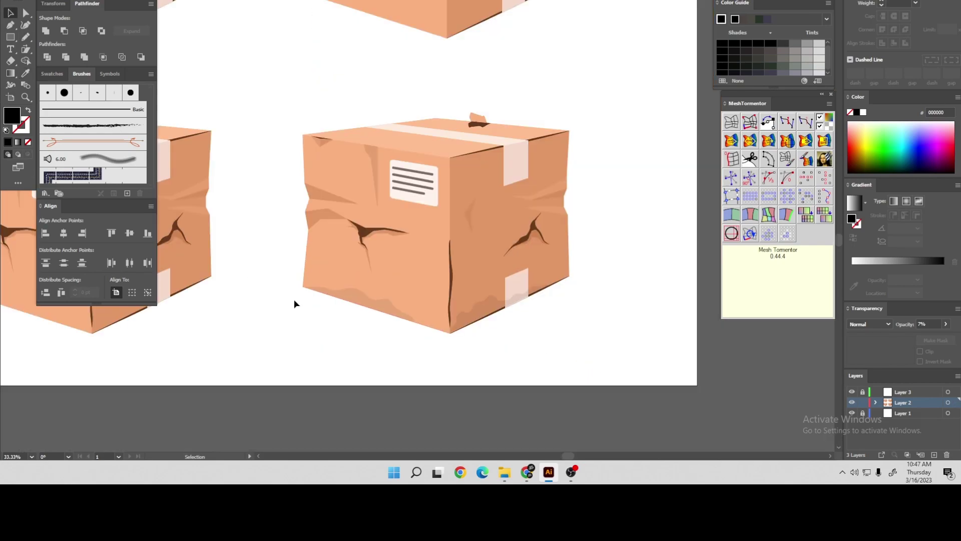
Pick up the box's orange and start a Pen crease shape at the top edge
click(369, 247)
scroll(418, 260, down, 1)
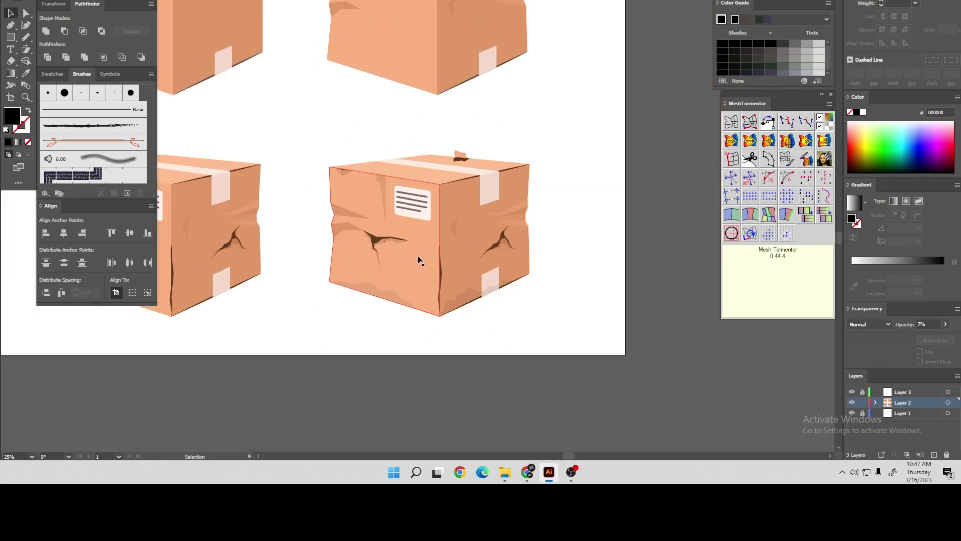
scroll(432, 245, up, 2)
scroll(431, 246, down, 1)
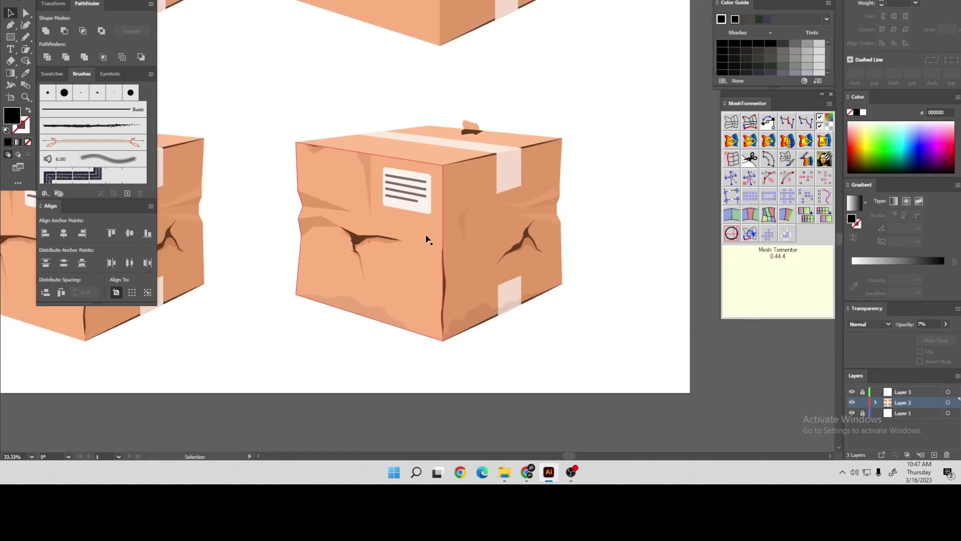
scroll(412, 214, up, 1)
scroll(273, 133, up, 1)
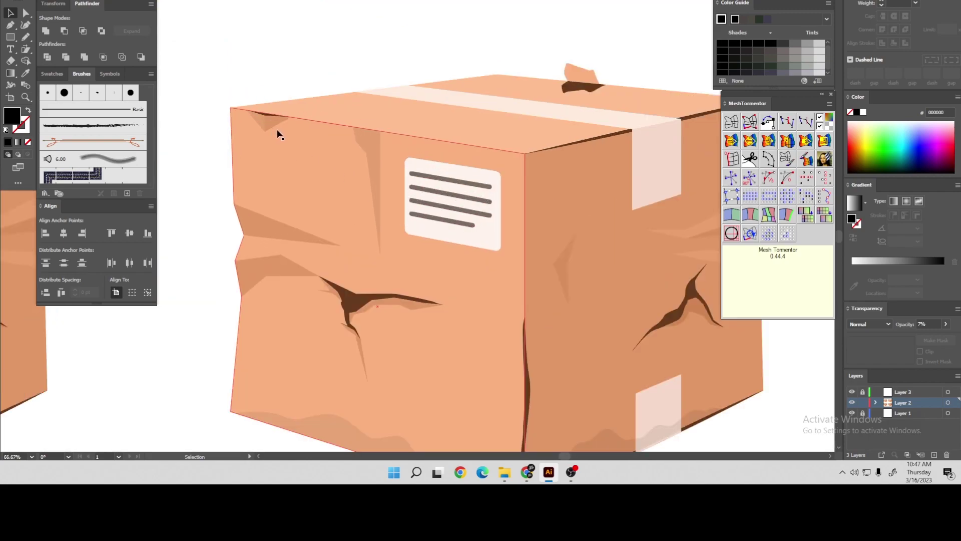
click(261, 249)
click(10, 25)
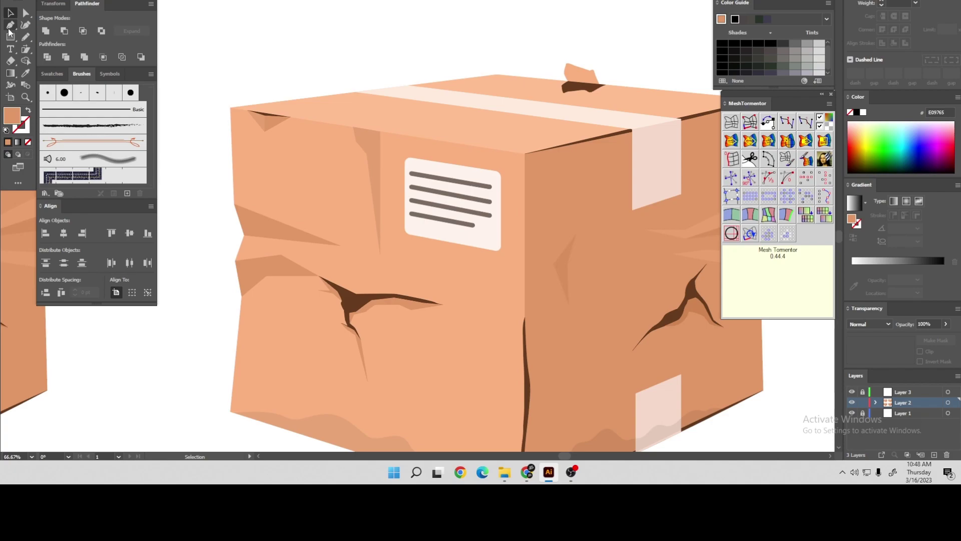
click(353, 127)
click(380, 131)
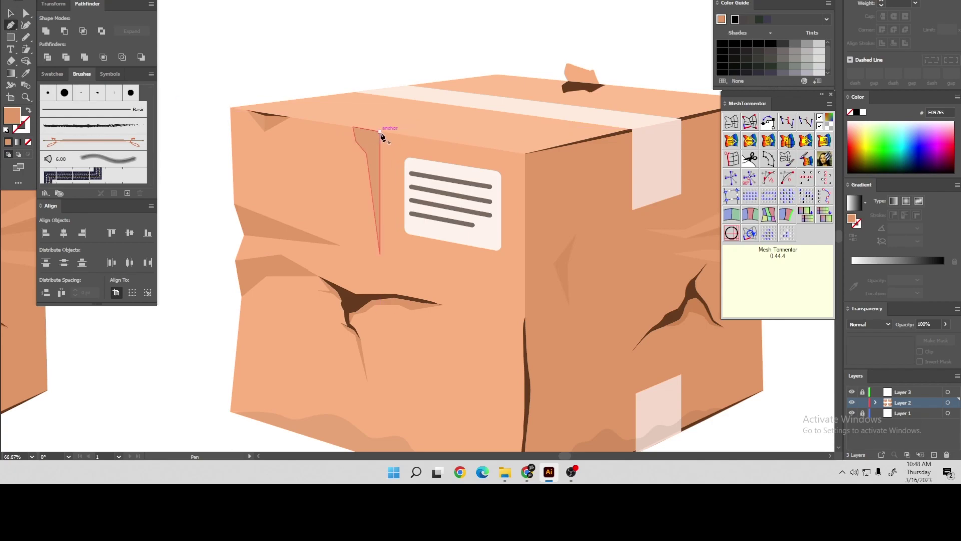
Close the triangular crease with its tip low on the front face, then sample the brown crack colour
click(380, 254)
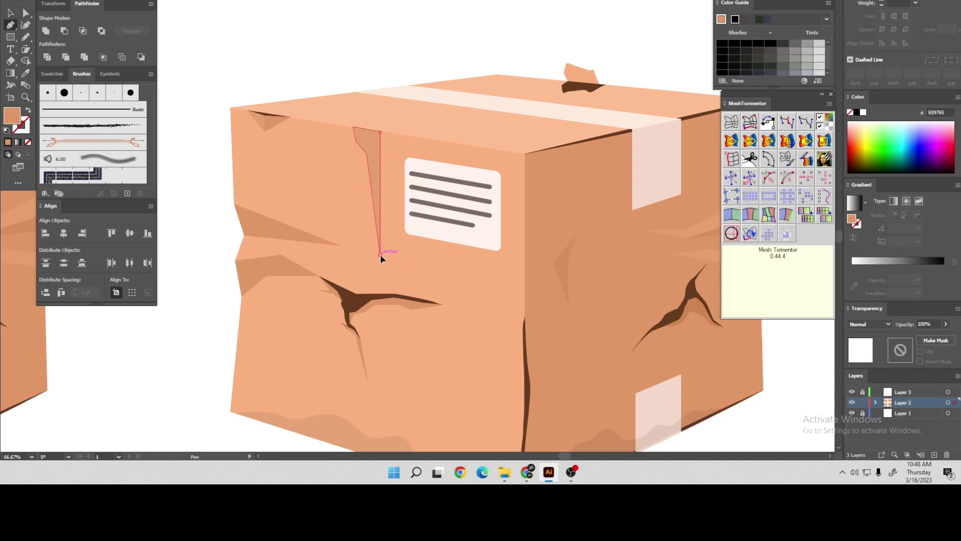
click(395, 132)
click(380, 132)
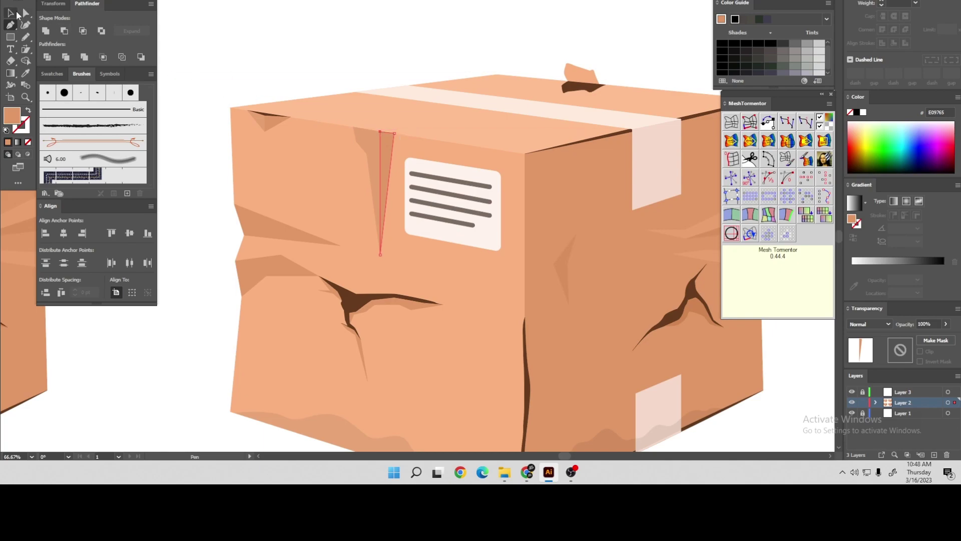
click(11, 12)
click(331, 47)
scroll(321, 52, down, 2)
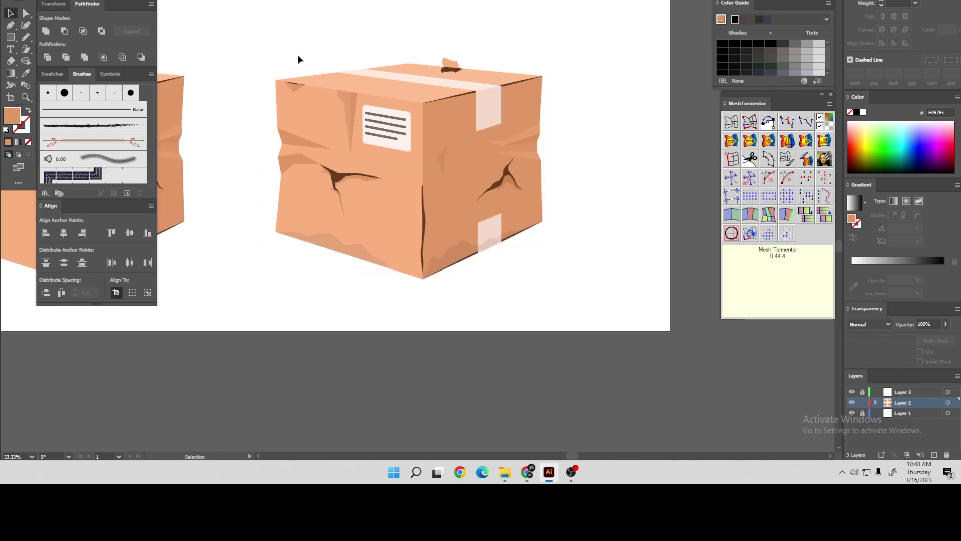
scroll(299, 59, up, 1)
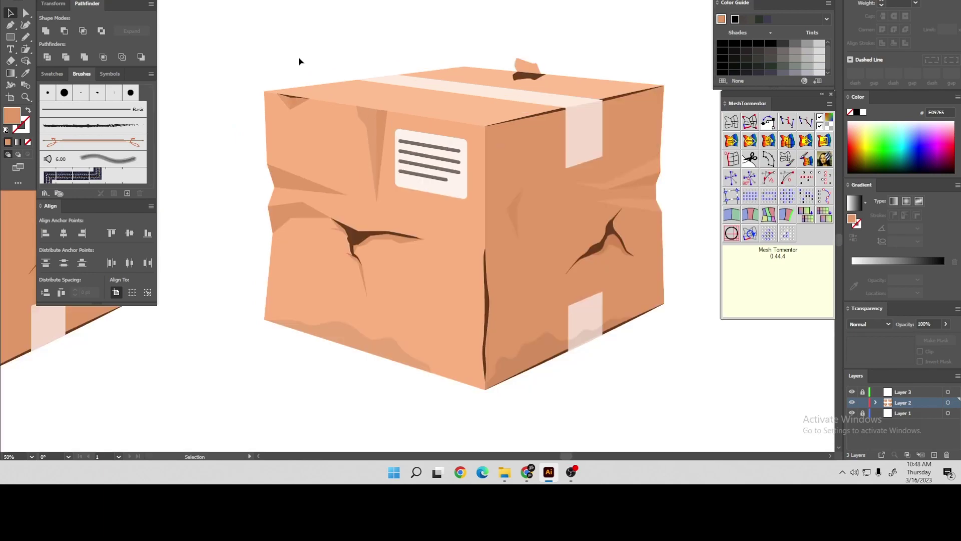
click(364, 246)
key(ctrl+shift+a)
key(p)
scroll(308, 96, up, 2)
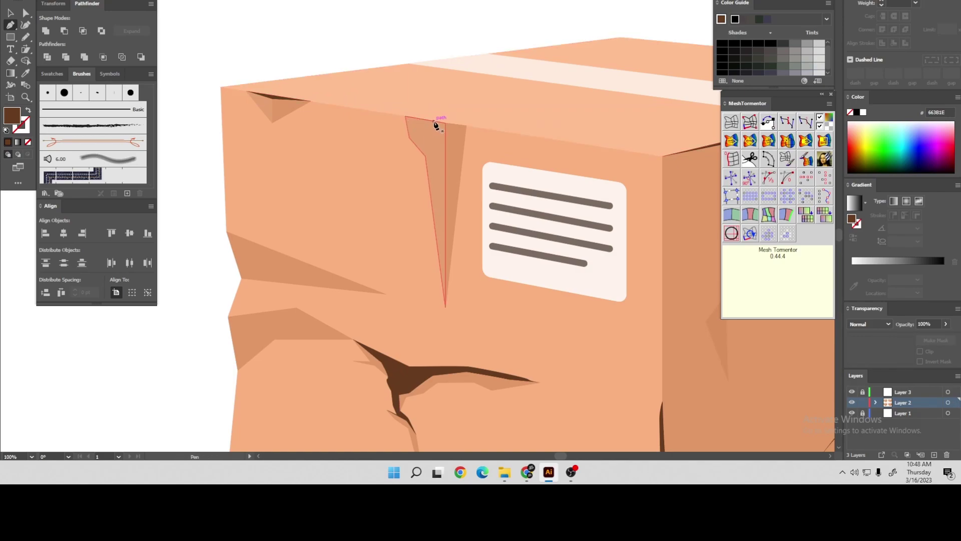
Pen a fuller dark brown crack running down from the top edge and close it
ctrl+click(392, 116)
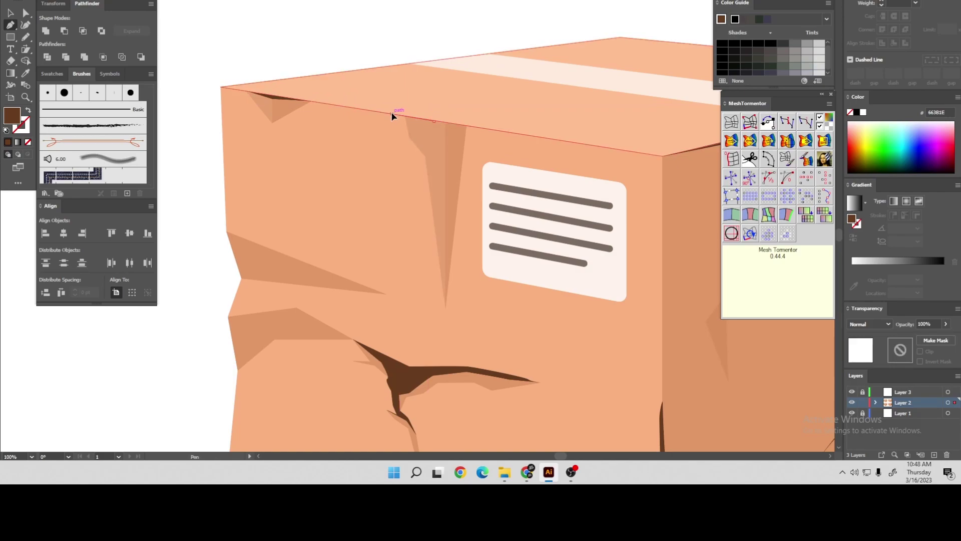
click(392, 114)
click(434, 121)
click(391, 131)
click(399, 166)
click(407, 208)
click(409, 296)
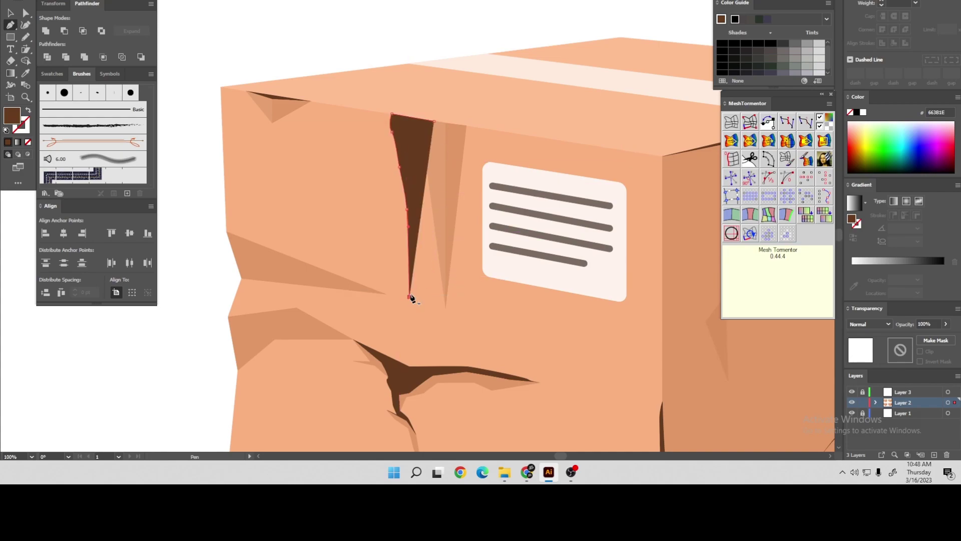
click(412, 189)
click(416, 147)
click(411, 130)
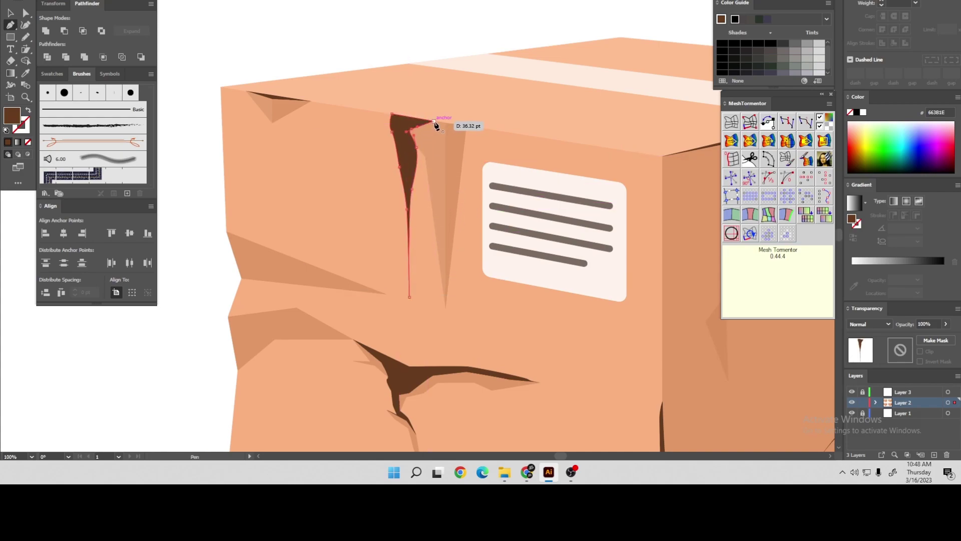
key(v)
click(282, 47)
scroll(281, 47, down, 4)
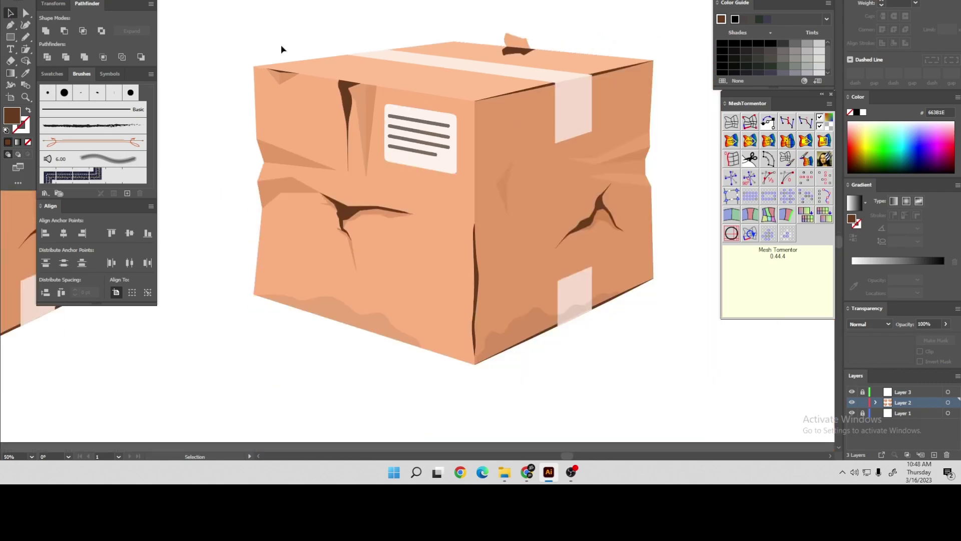
scroll(269, 46, up, 1)
Pencil a closed wavy puddle outline under the box's bottom-left edge
key(p)
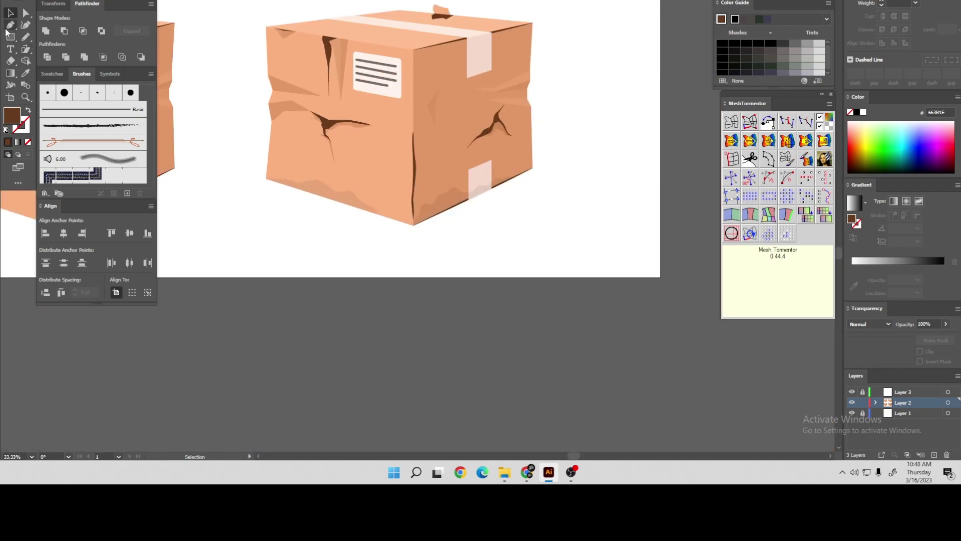
scroll(342, 216, up, 1)
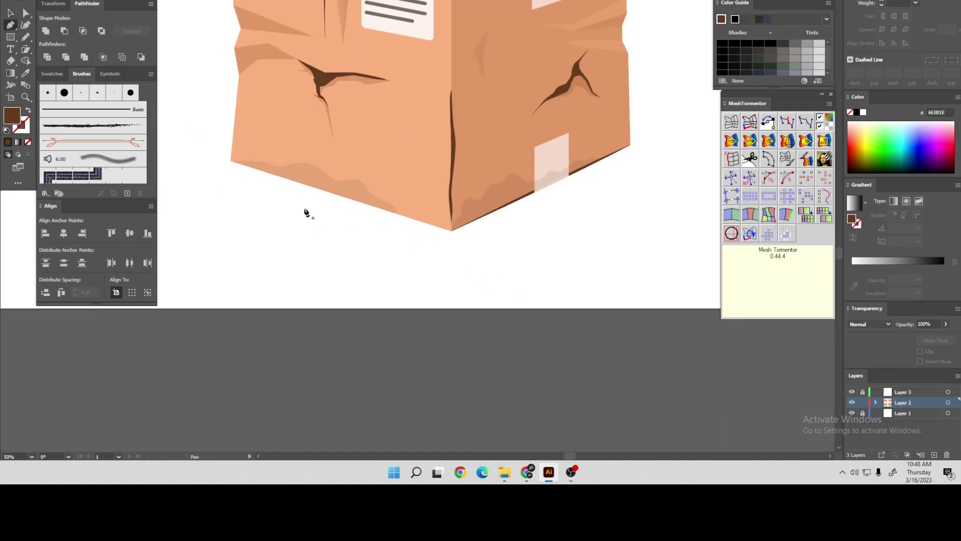
click(232, 161)
click(311, 163)
click(373, 193)
key(Escape)
key(n)
mouse_move(389, 188)
mouse_down()
mouse_move(396, 248)
mouse_move(407, 246)
mouse_up()
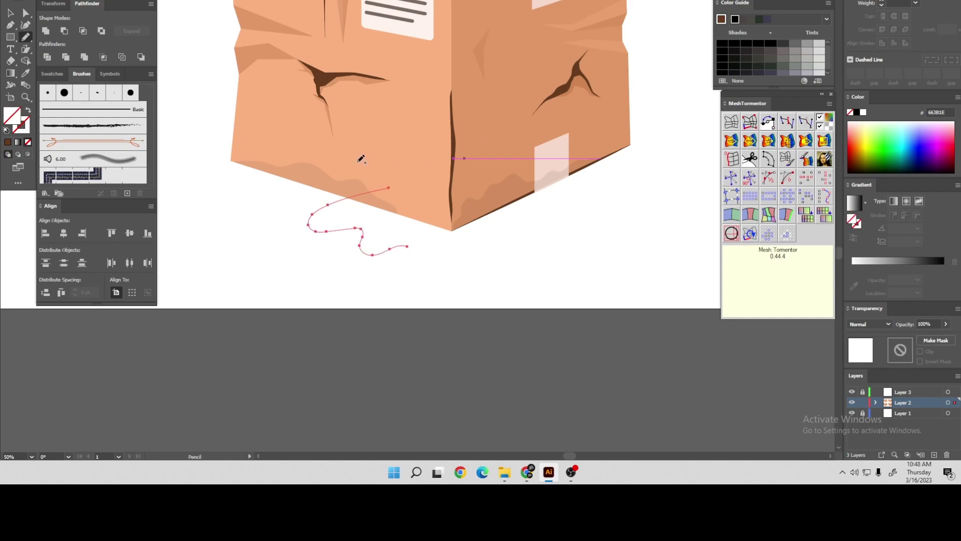
key(ctrl+z)
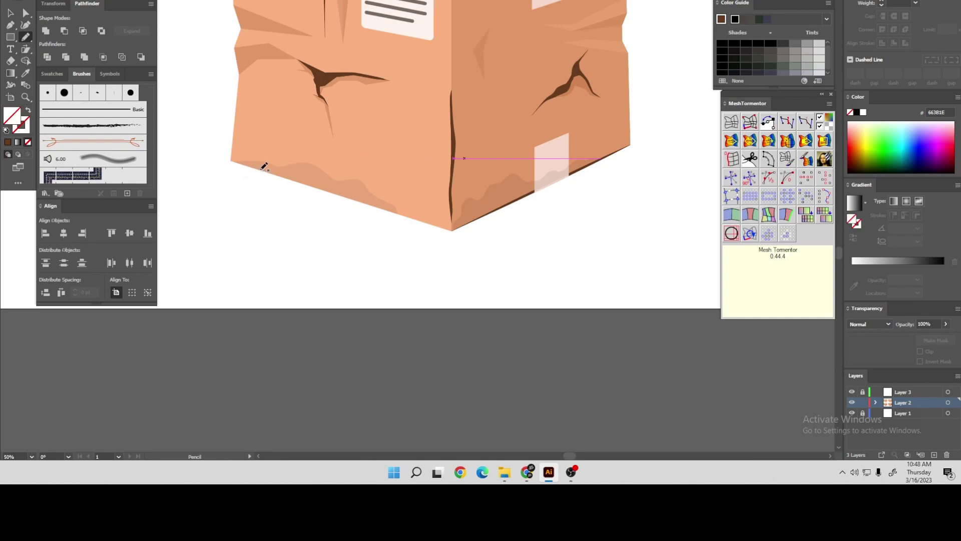
mouse_move(255, 173)
mouse_down()
mouse_move(348, 220)
mouse_move(383, 207)
mouse_up()
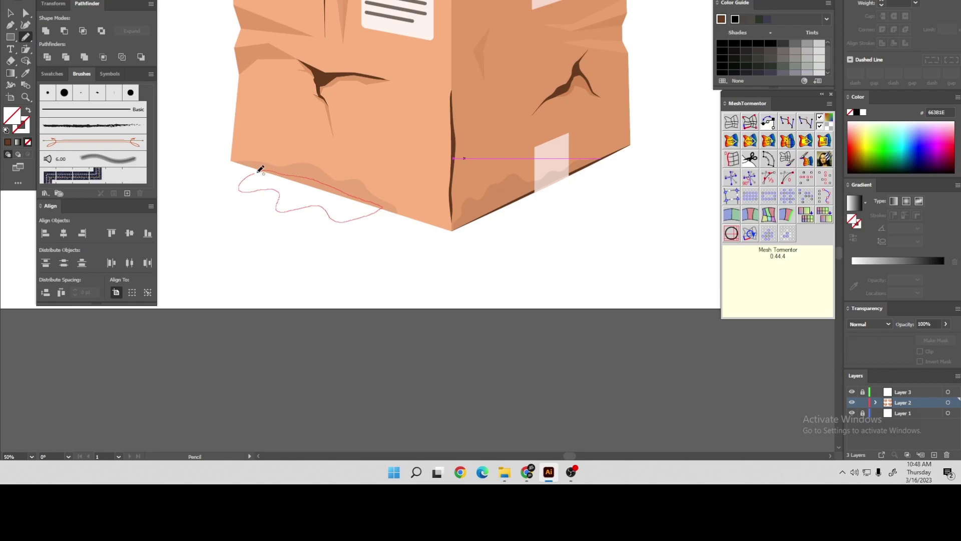
drag(260, 168, 260, 167)
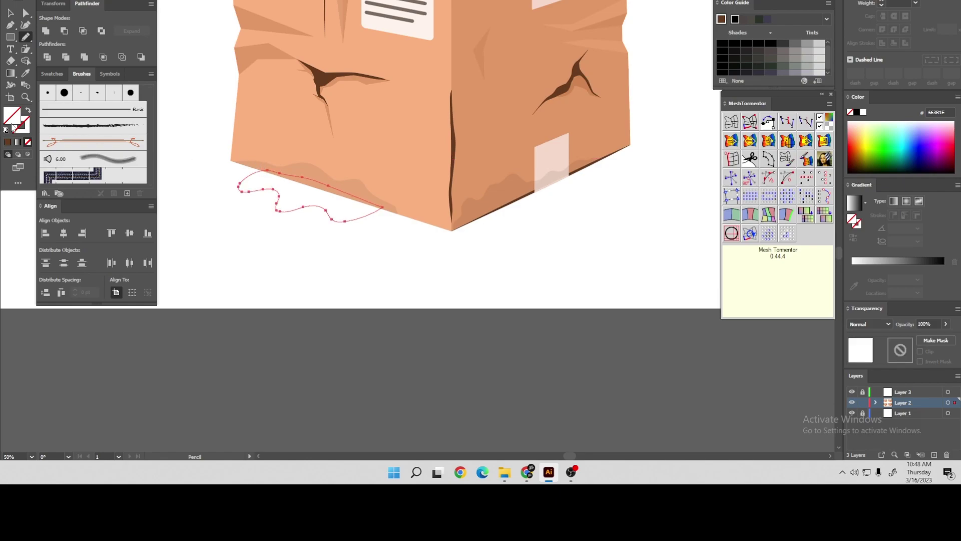
Fill the puddle with bright blue 55B2FF
double_click(11, 115)
drag(510, 151, 509, 165)
drag(451, 118, 450, 110)
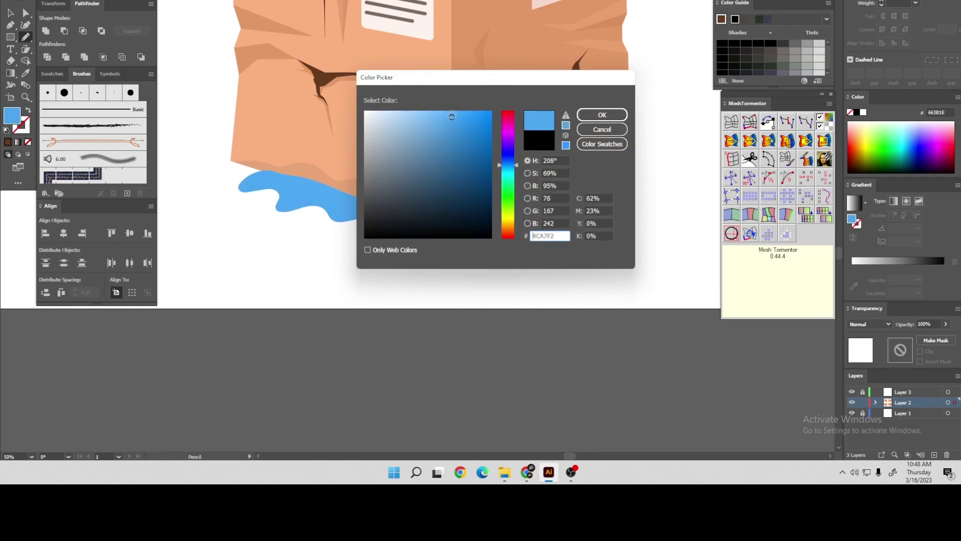
click(602, 115)
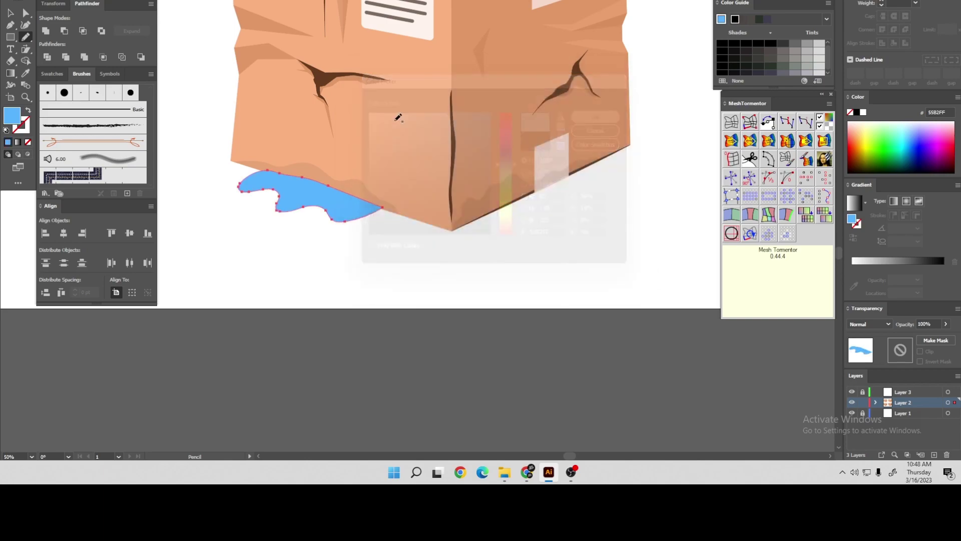
Remove the extra anchor point at the blue puddle's left tip
click(10, 12)
click(208, 266)
scroll(208, 266, down, 2)
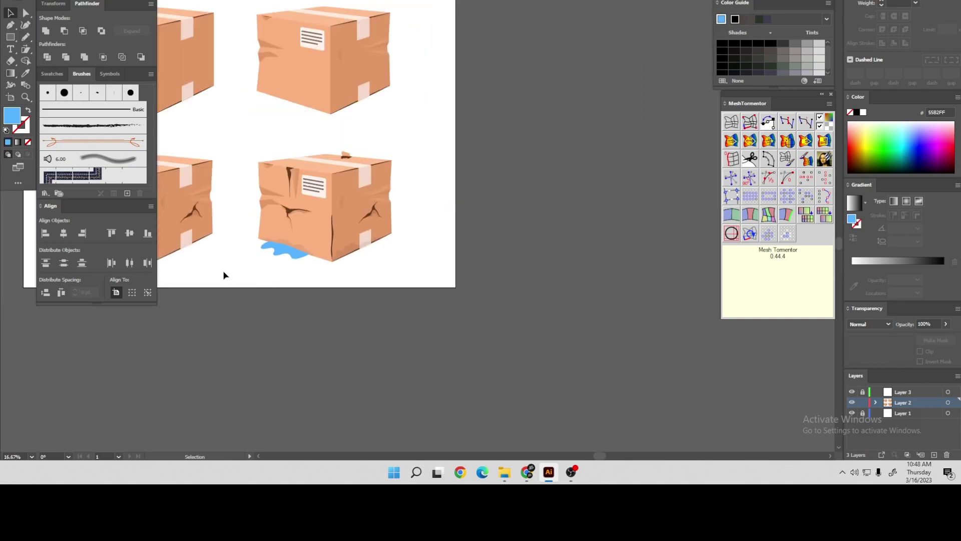
scroll(223, 272, up, 3)
scroll(296, 247, up, 2)
key(a)
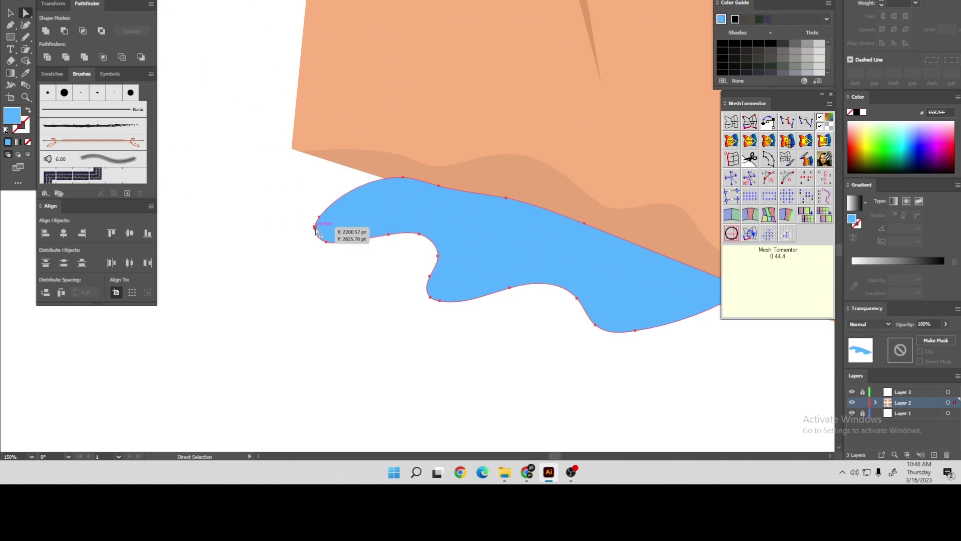
click(316, 229)
key(minus)
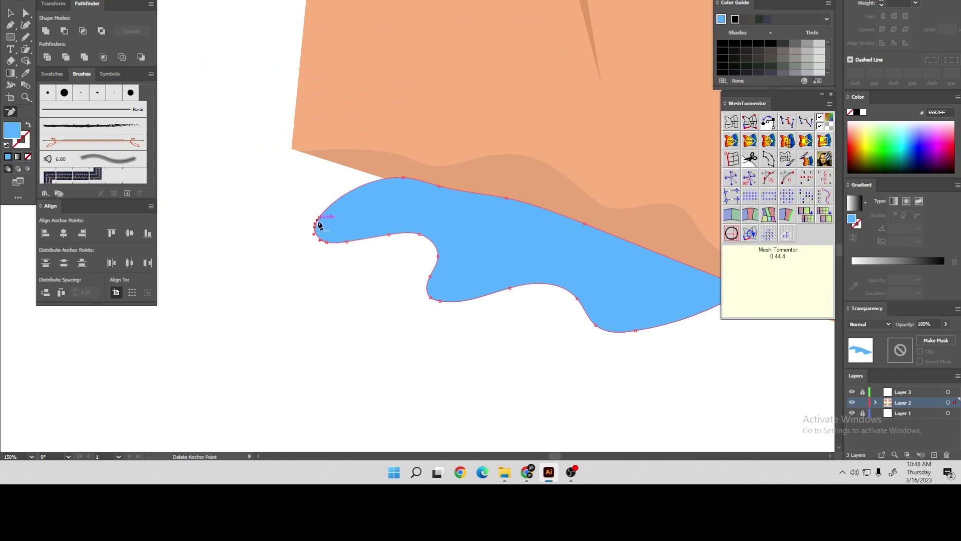
click(319, 220)
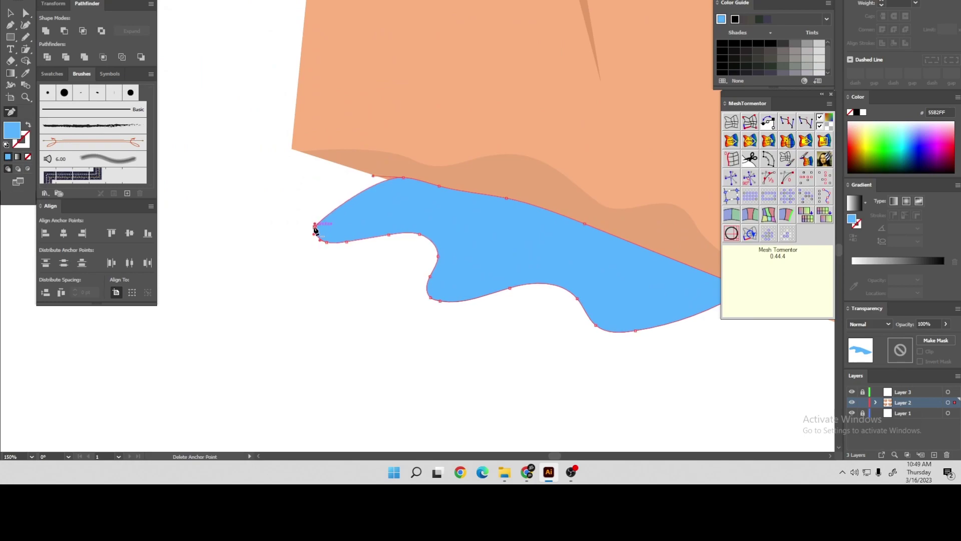
Drag the puddle's left-tip and top anchors to round its left end under the box
key(a)
mouse_move(315, 225)
mouse_down()
mouse_move(326, 203)
mouse_move(299, 220)
mouse_move(297, 242)
mouse_move(333, 187)
mouse_up()
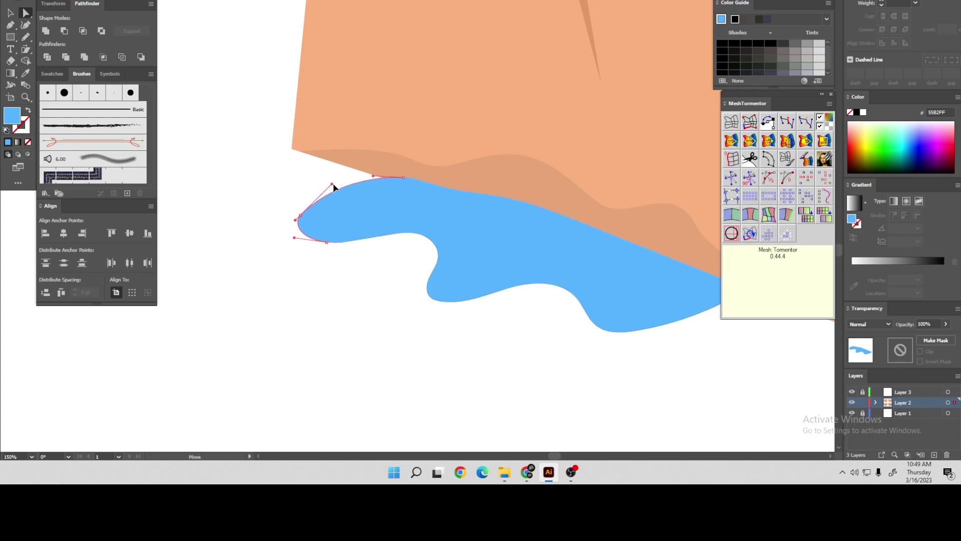
mouse_move(403, 177)
mouse_down()
mouse_move(345, 166)
mouse_move(313, 184)
mouse_up()
click(10, 14)
click(189, 178)
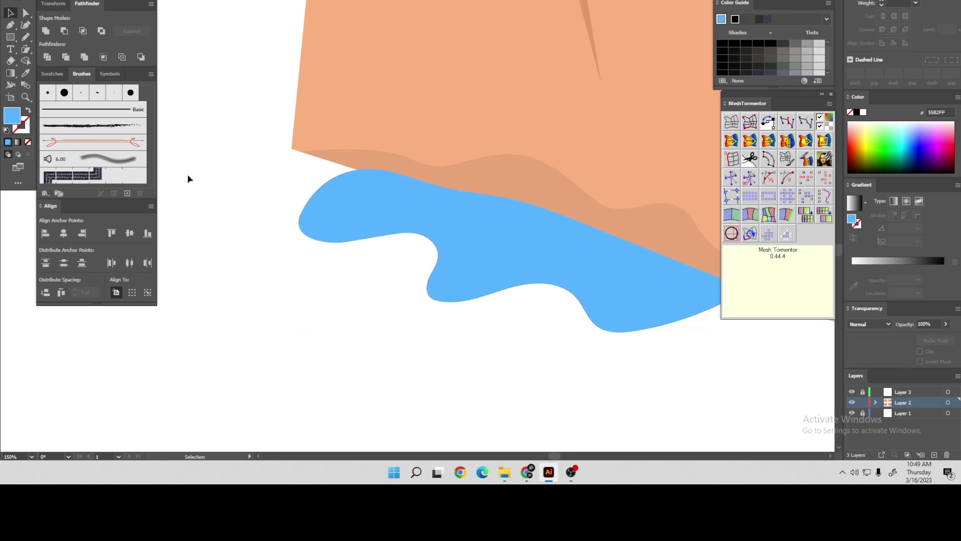
scroll(228, 236, down, 3)
scroll(228, 236, up, 3)
Set the fill colour to the lighter blue 85CEFF
scroll(228, 235, up, 1)
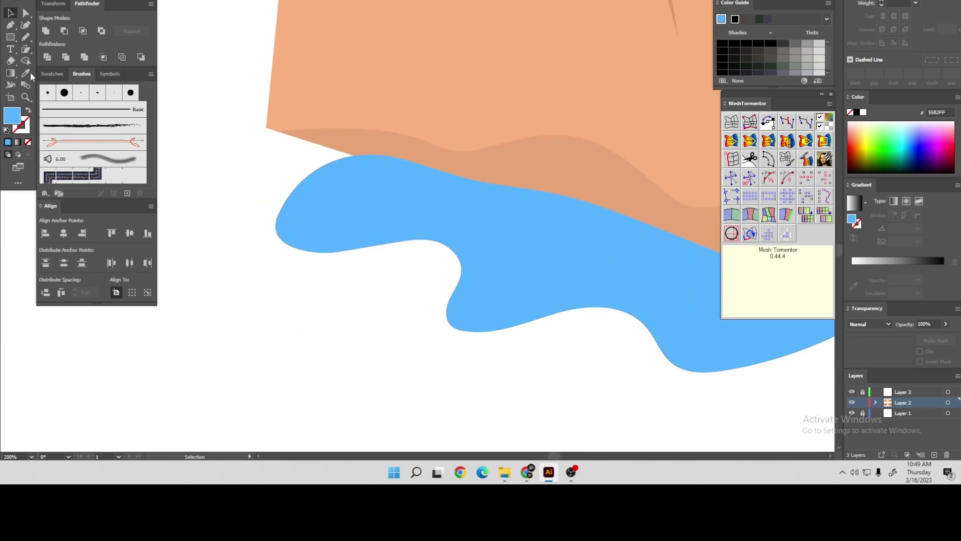
click(10, 25)
double_click(14, 120)
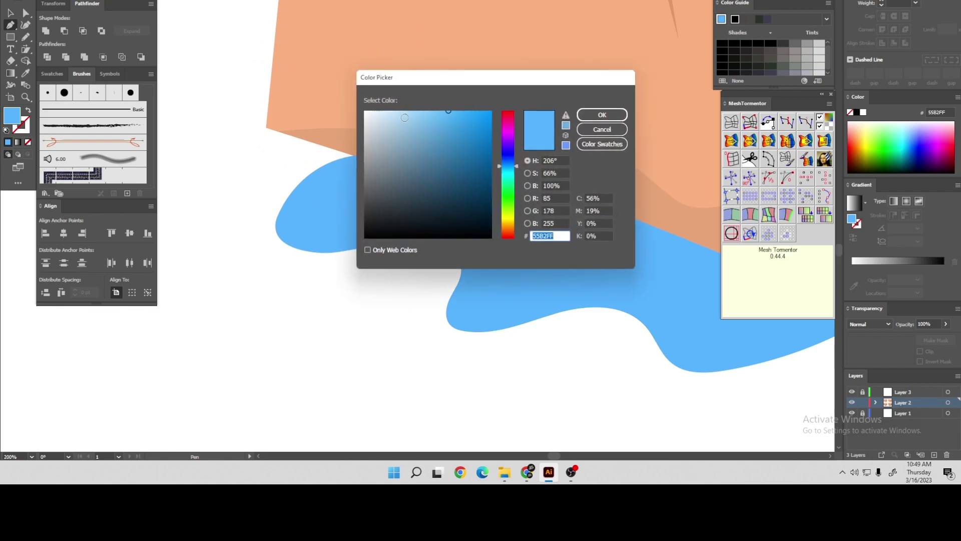
click(426, 111)
click(601, 115)
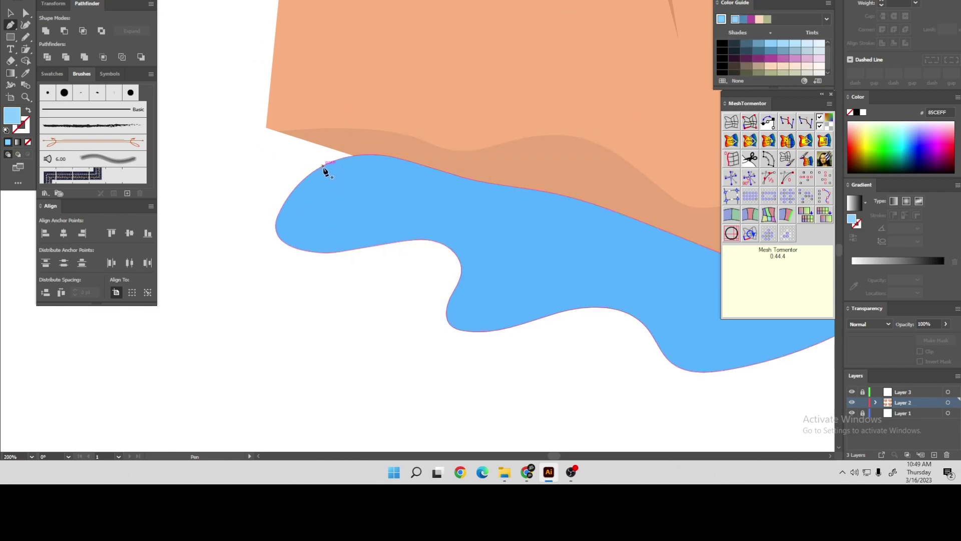
Draw a closed highlight sliver inside the puddle's rounded left curve
click(320, 173)
drag(282, 227, 293, 247)
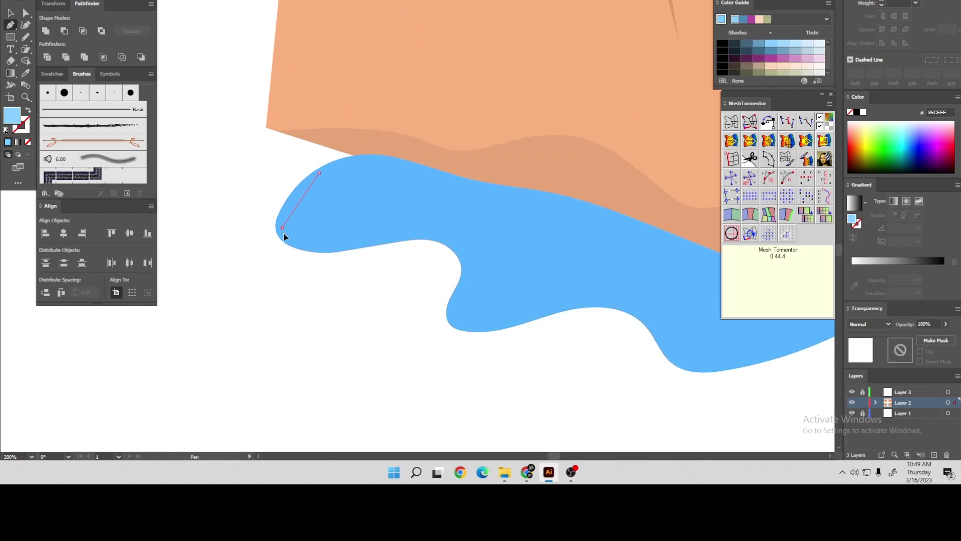
click(397, 236)
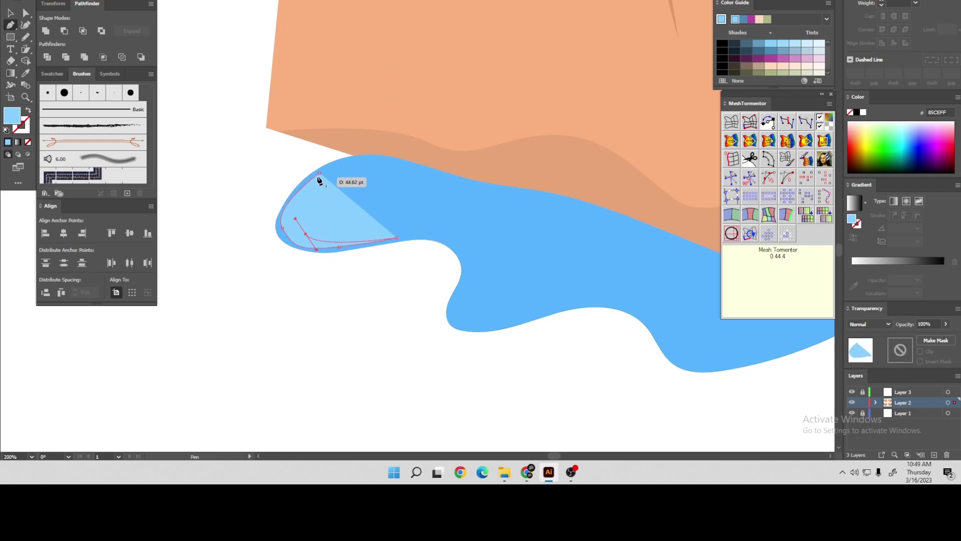
drag(320, 173, 341, 151)
key(ctrl+minus)
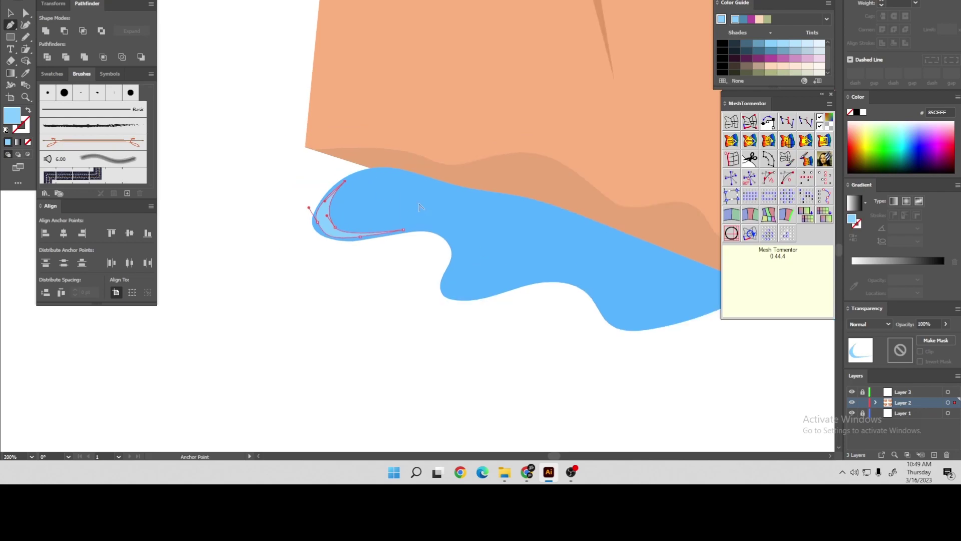
key(ctrl+minus)
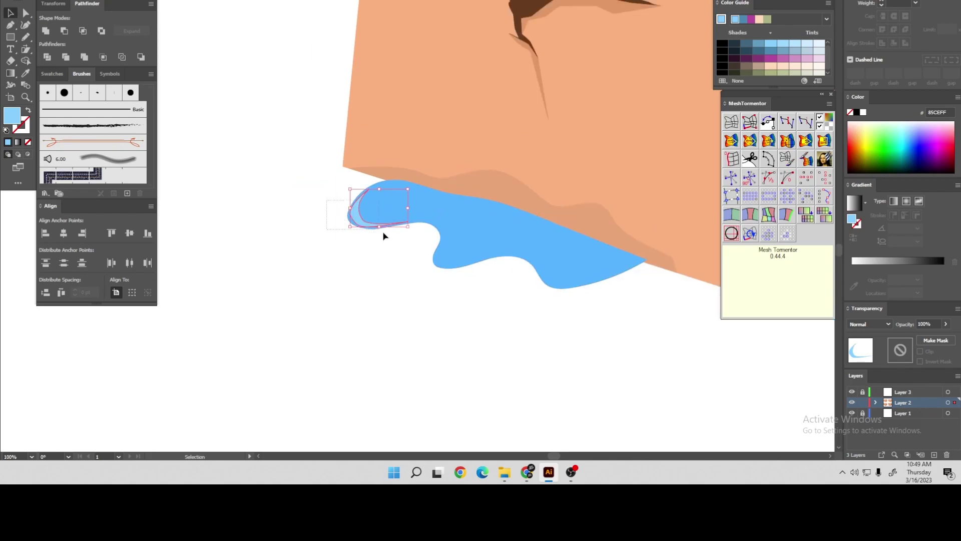
Zoom out to the whole artboard and select the light-blue sliver on the puddle
key(ctrl+a)
click(344, 278)
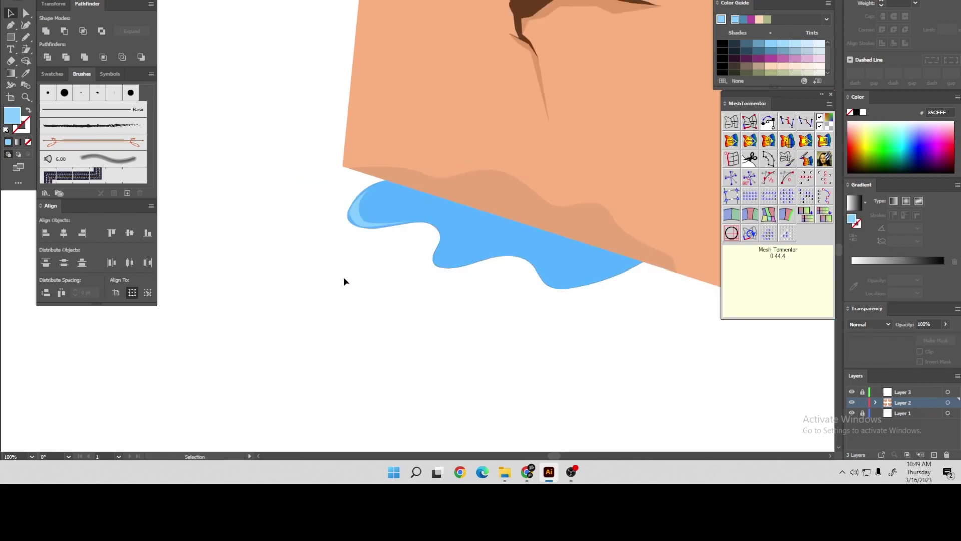
key(ctrl+0)
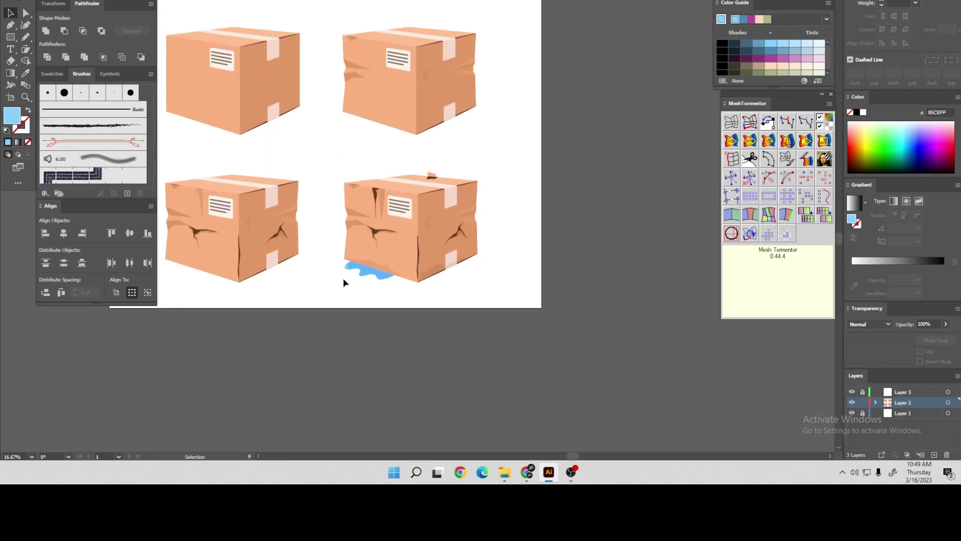
scroll(343, 280, up, 1)
scroll(344, 278, up, 2)
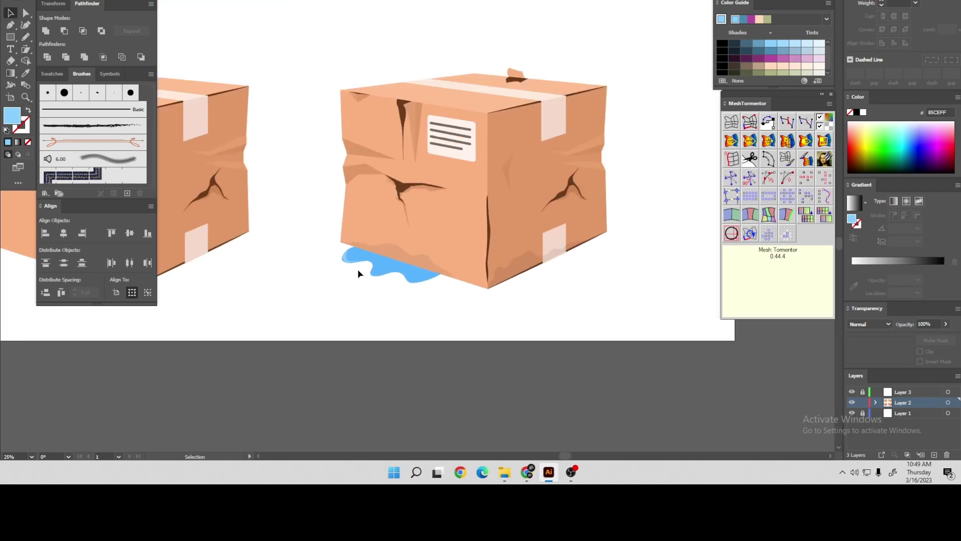
scroll(358, 268, up, 3)
click(276, 211)
Replace the old sliver with light-blue Pencil highlights along the puddle's left edge and middle curve
key(Delete)
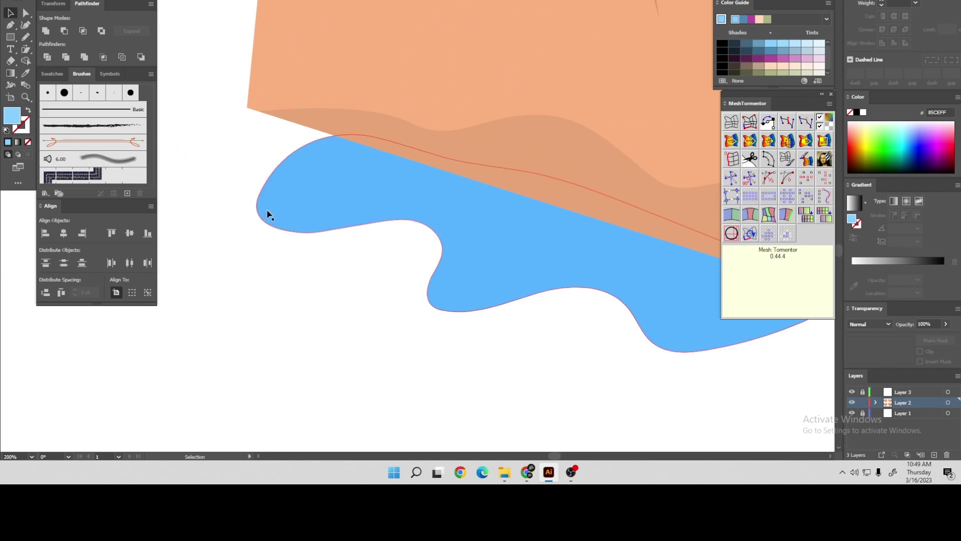
key(n)
drag(321, 221, 341, 216)
drag(281, 173, 283, 170)
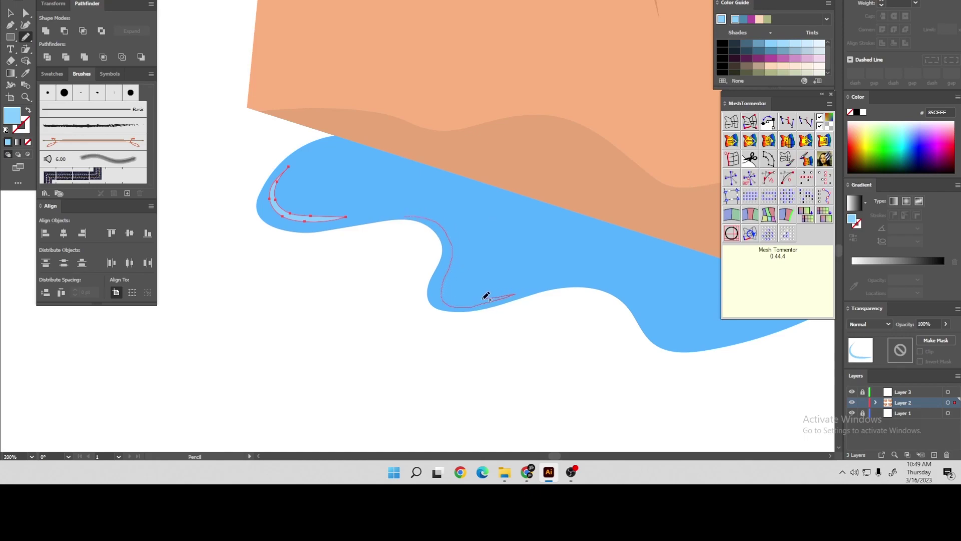
drag(454, 291, 449, 218)
drag(404, 213, 392, 216)
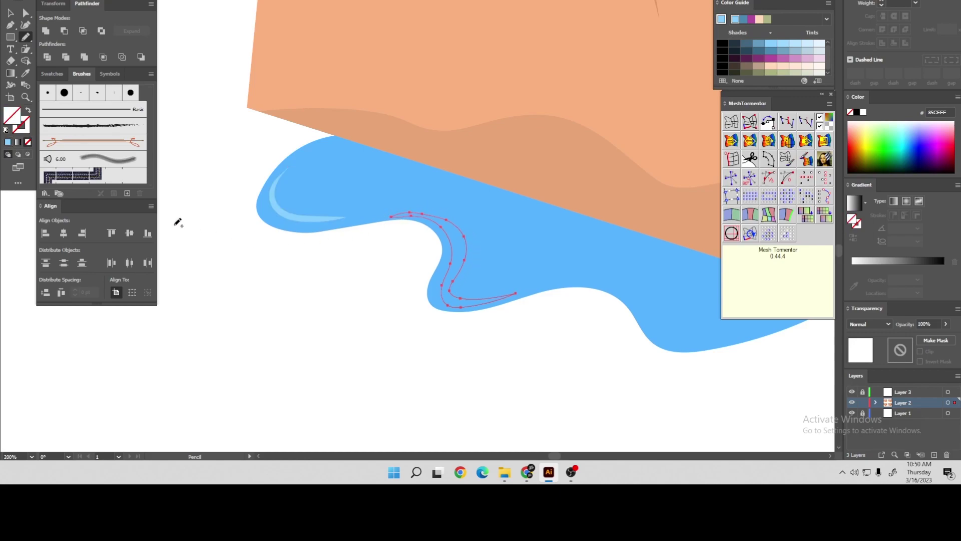
click(18, 143)
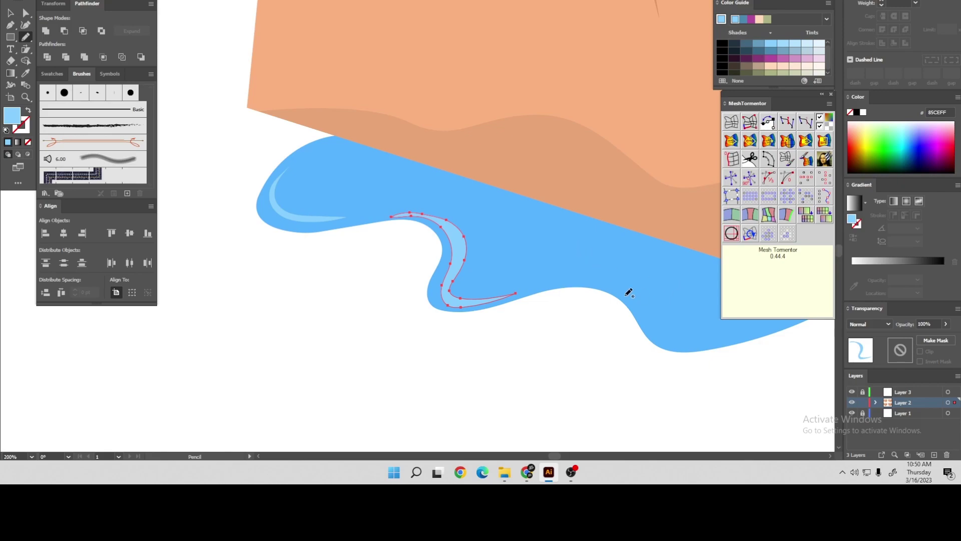
Add a zigzag, a lower-edge highlight and another curved streak, all filled light blue
scroll(465, 328, right, 5)
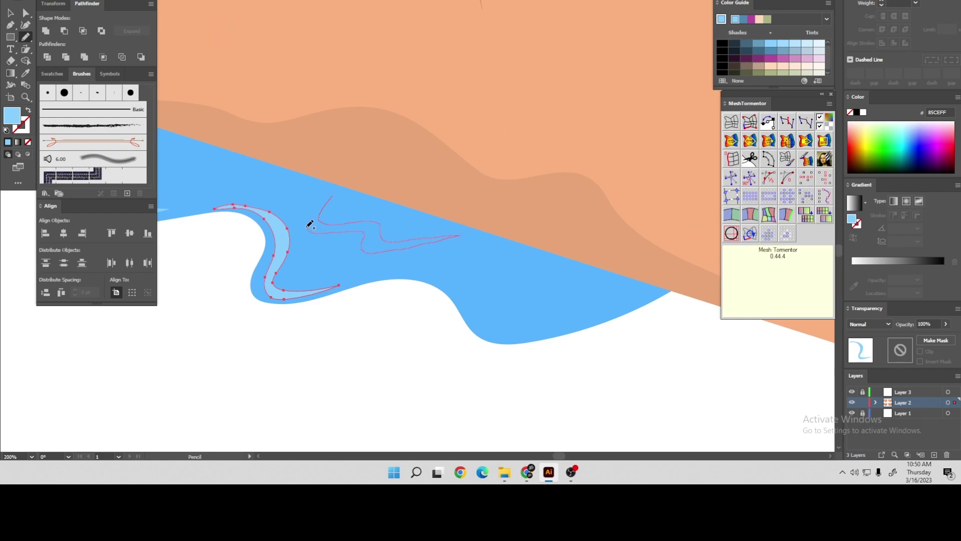
drag(335, 188, 340, 185)
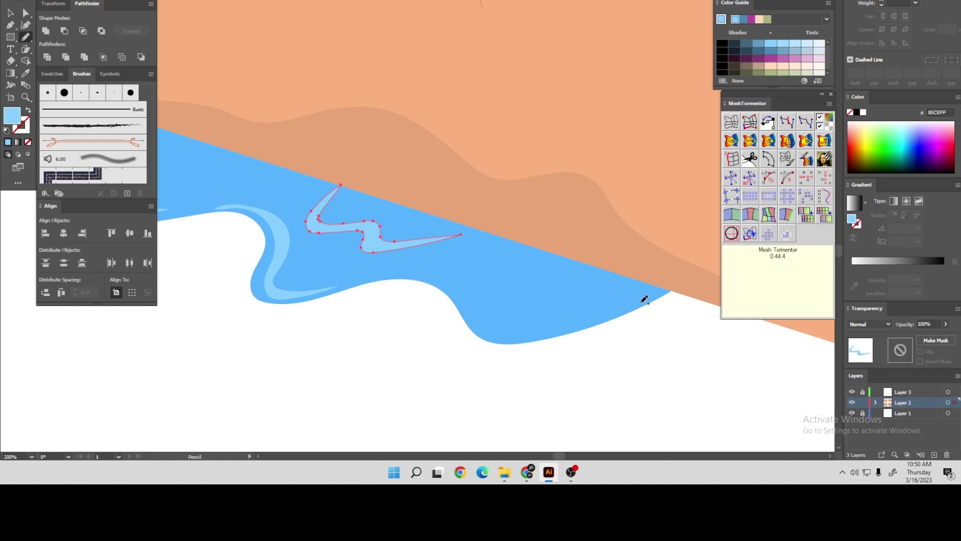
drag(637, 304, 551, 327)
drag(639, 299, 651, 293)
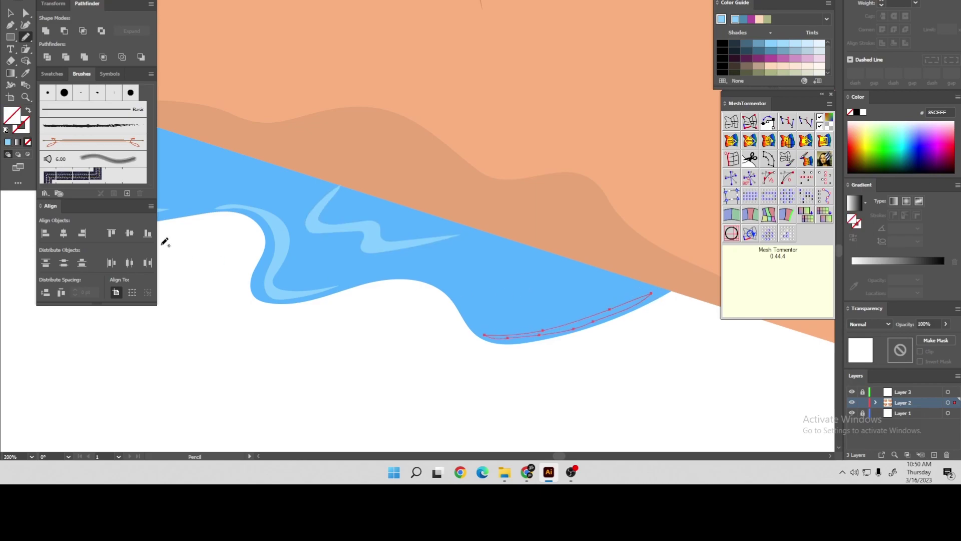
click(8, 143)
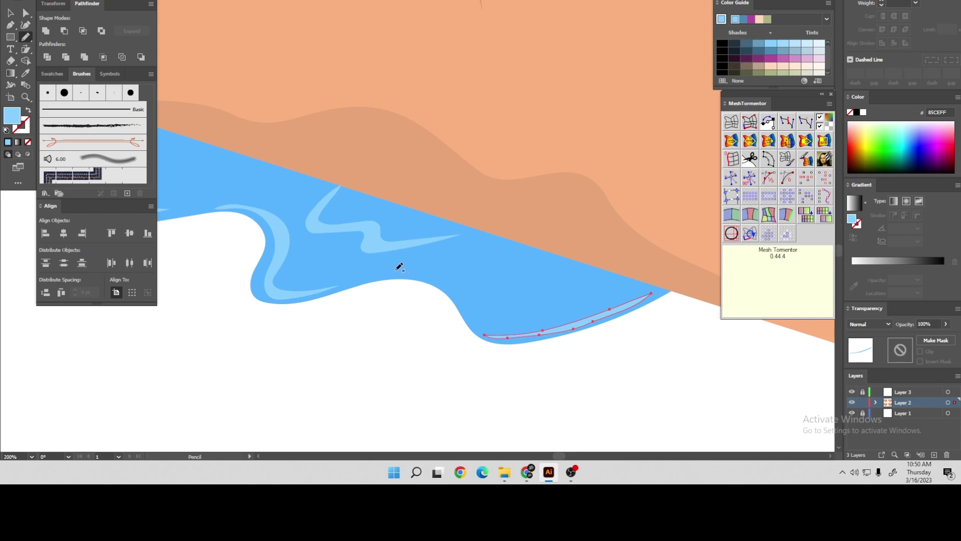
mouse_move(470, 307)
mouse_down()
mouse_move(436, 276)
mouse_move(382, 276)
mouse_up()
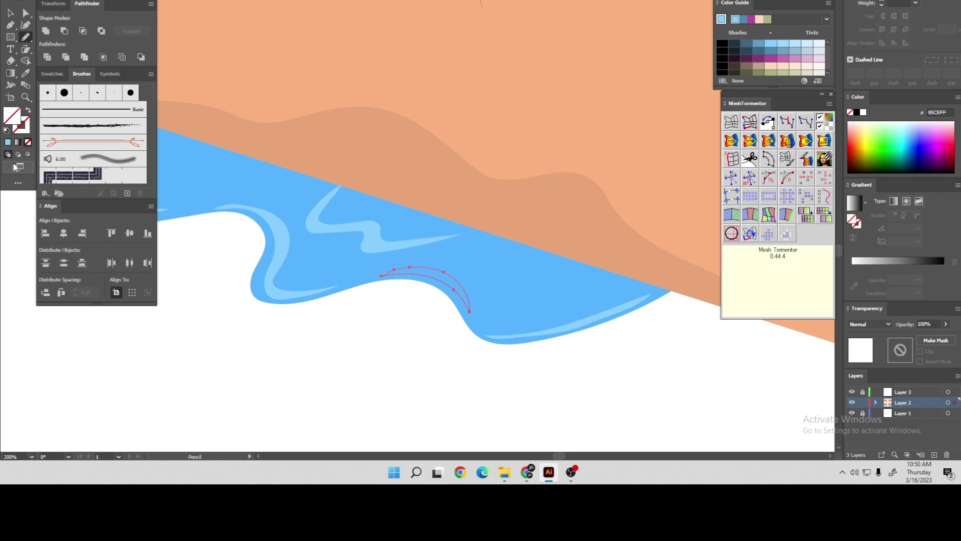
click(8, 143)
key(ctrl+minus)
key(ctrl+minus)
key(ctrl+minus)
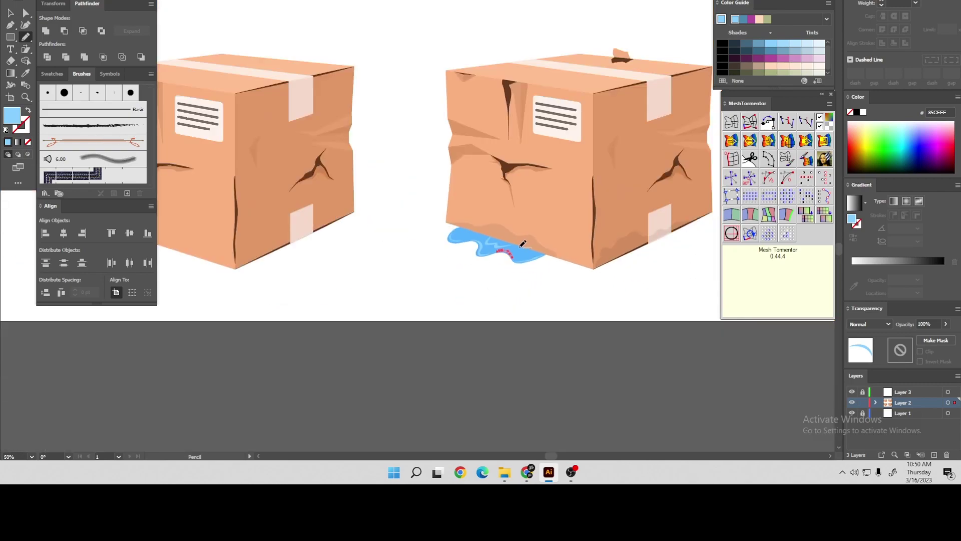
Zoom to the fourth box and delete the small crack on its right face
key(v)
click(359, 271)
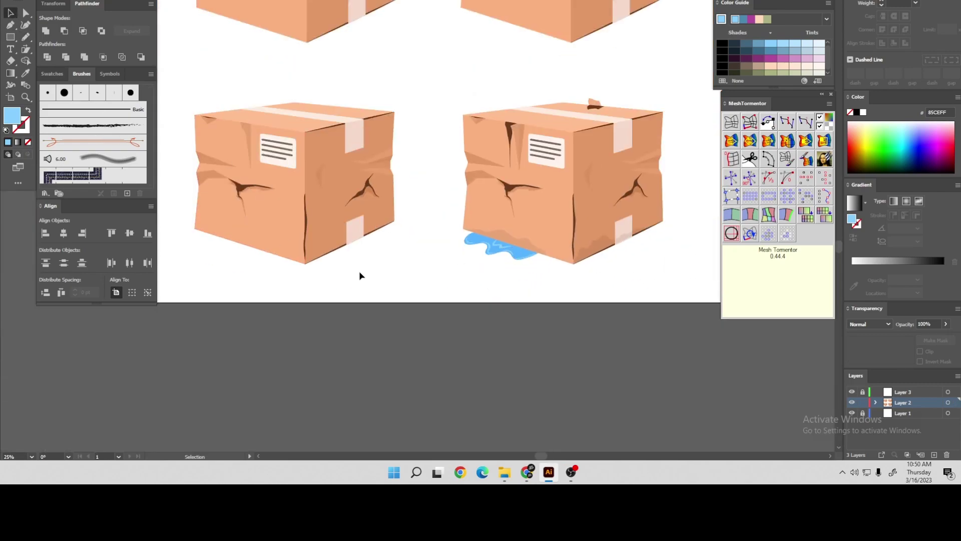
key(ctrl+minus)
alt+scroll(478, 281, up, 1)
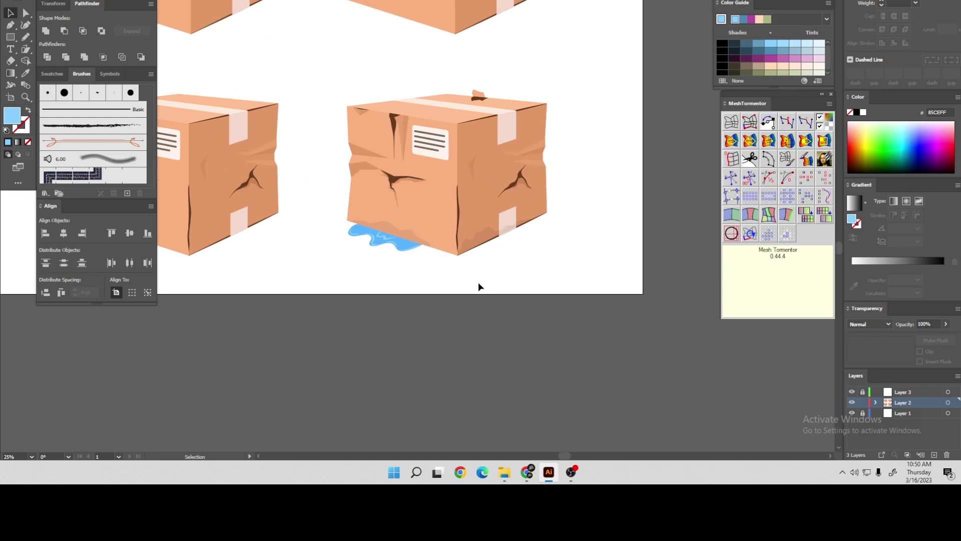
alt+scroll(485, 294, down, 1)
alt+scroll(476, 277, up, 4)
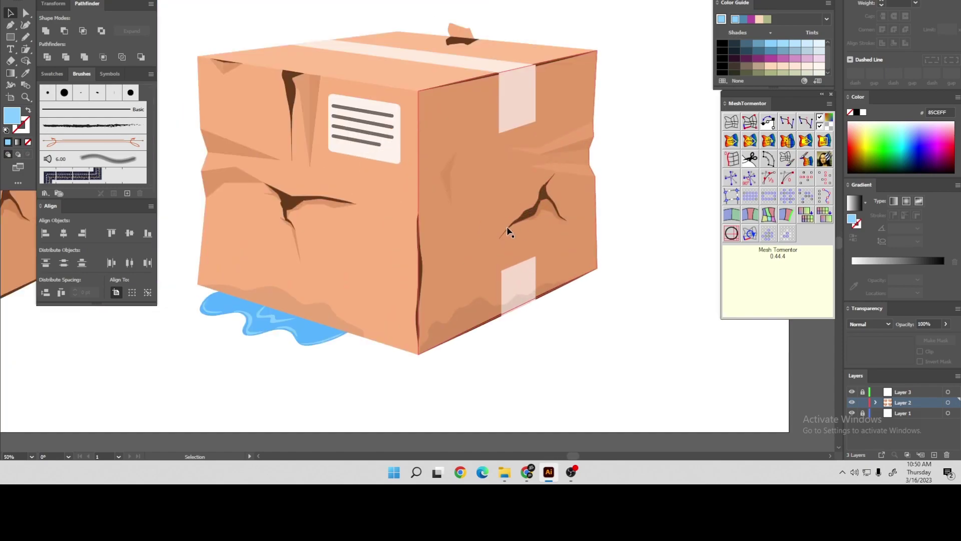
click(540, 213)
click(552, 208)
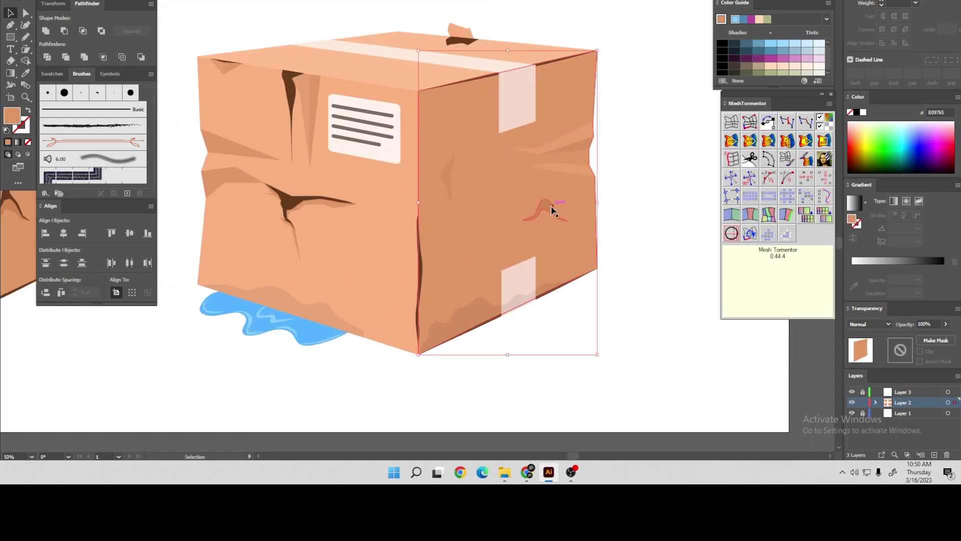
key(Delete)
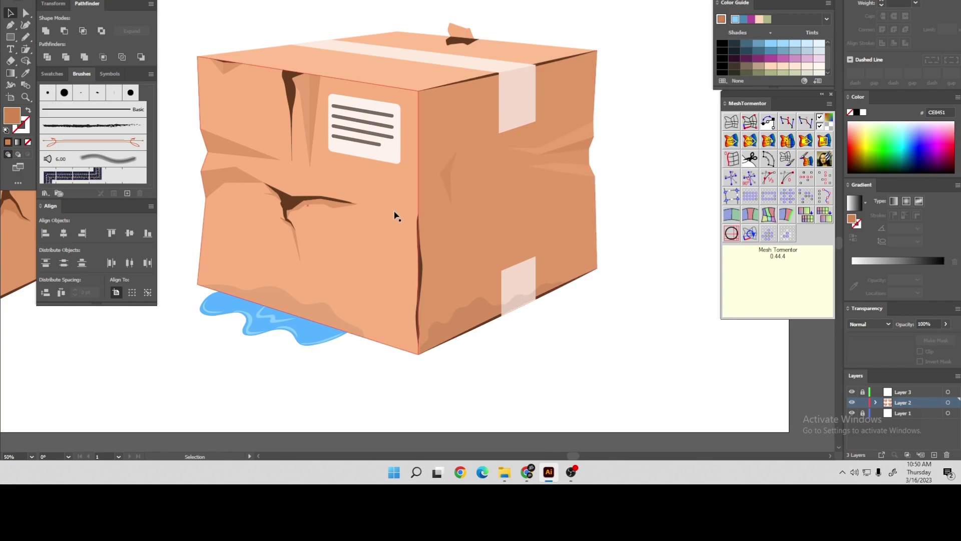
click(289, 205)
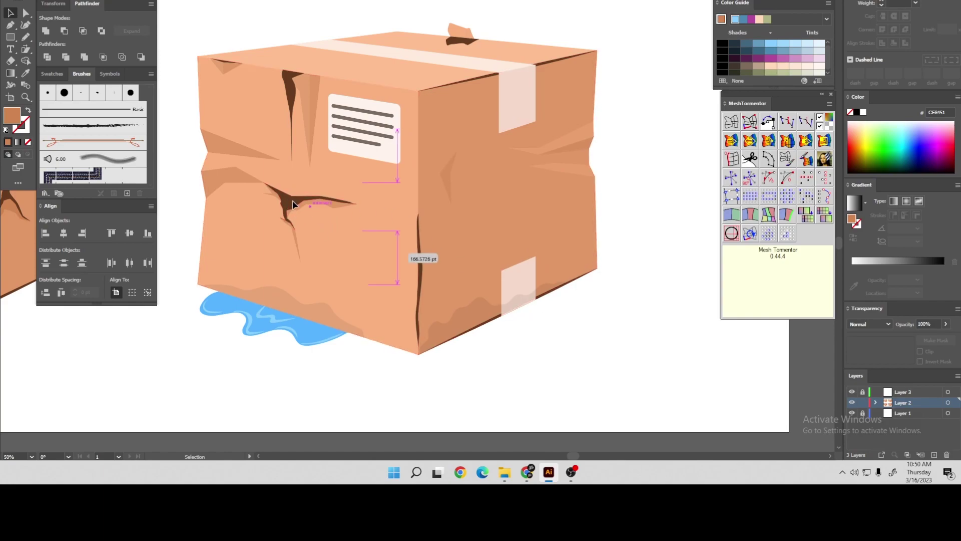
click(508, 369)
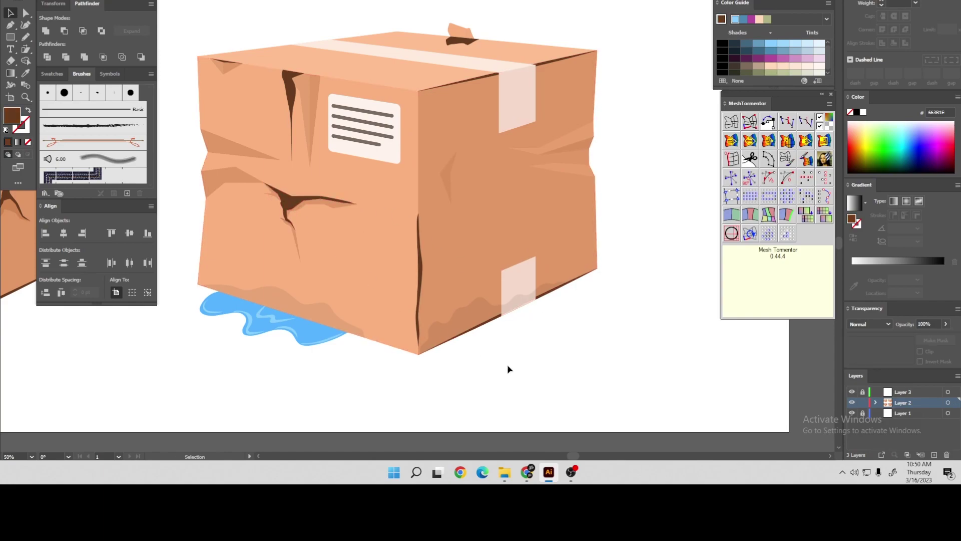
scroll(521, 249, up, 2)
Draw a branching Pencil crack across the right face and fill it dark brown
key(n)
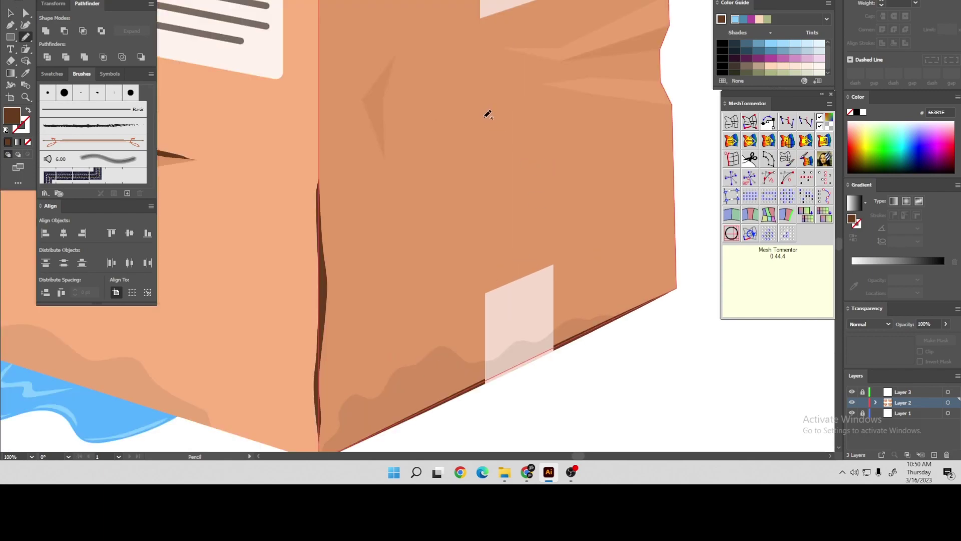
drag(501, 124, 605, 178)
mouse_move(680, 181)
mouse_down()
mouse_move(686, 223)
mouse_move(672, 244)
mouse_up()
mouse_move(624, 195)
mouse_down()
mouse_move(562, 208)
mouse_move(481, 255)
mouse_move(422, 306)
mouse_up()
drag(518, 185, 413, 188)
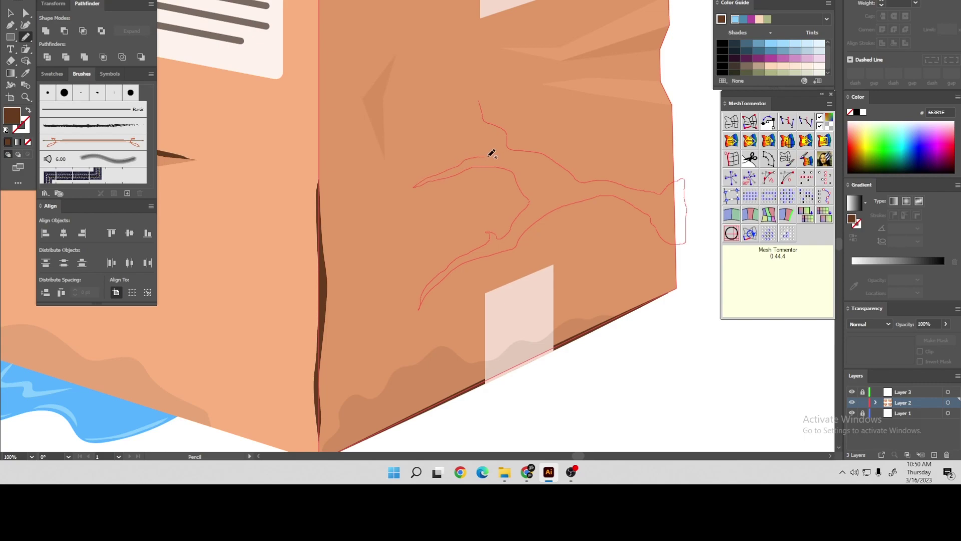
drag(490, 157, 489, 134)
mouse_move(444, 88)
mouse_down()
mouse_move(471, 100)
mouse_move(477, 81)
mouse_up()
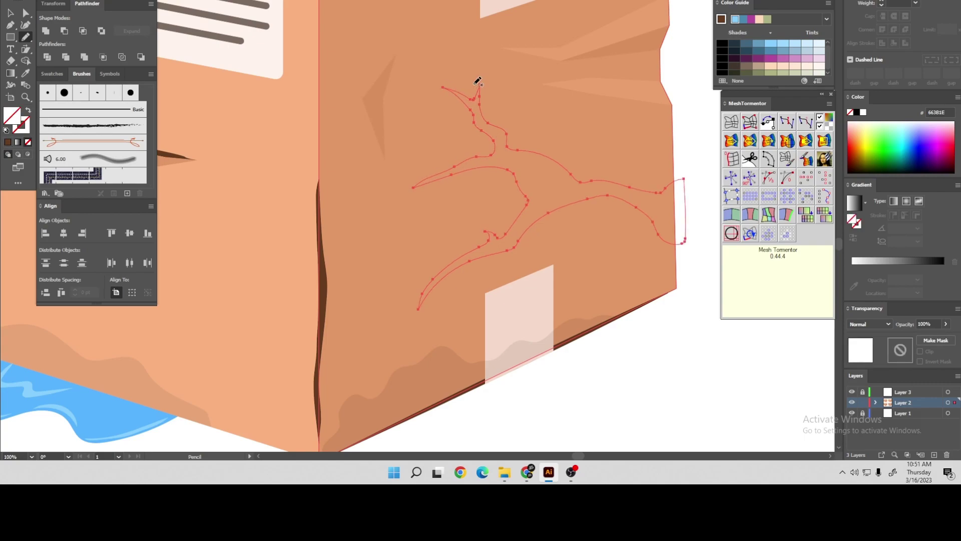
click(8, 142)
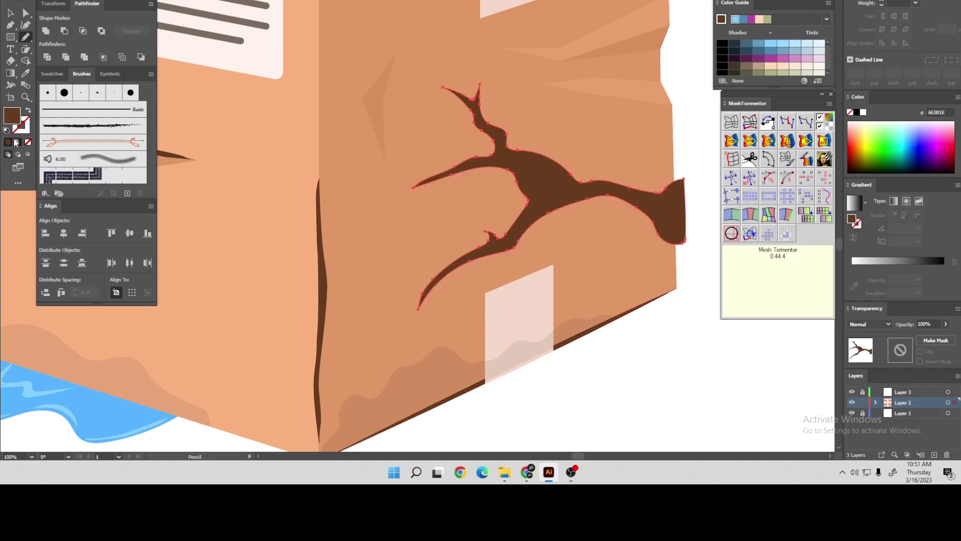
Add a dark torn flap at the box's right edge, then select the crack shapes
click(10, 12)
click(11, 25)
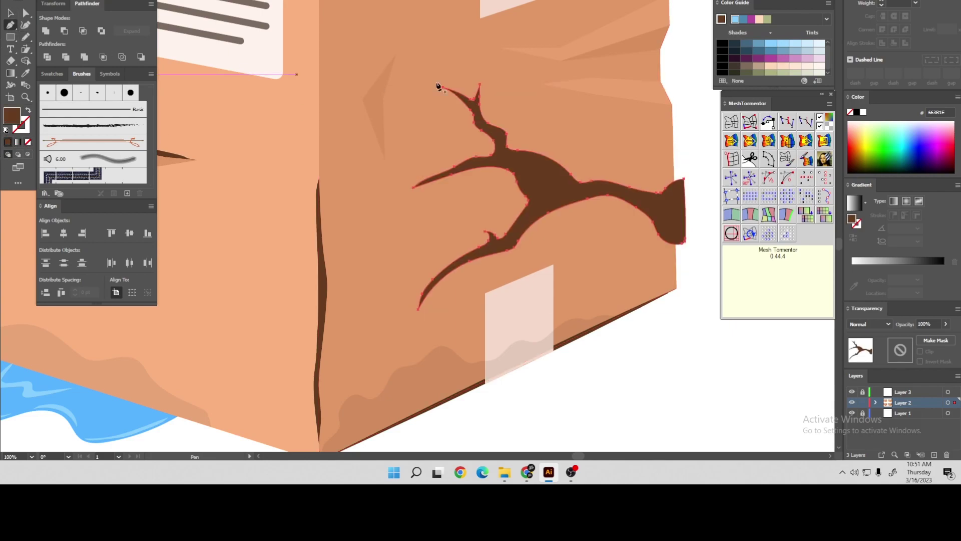
click(676, 253)
drag(702, 162, 704, 152)
click(672, 131)
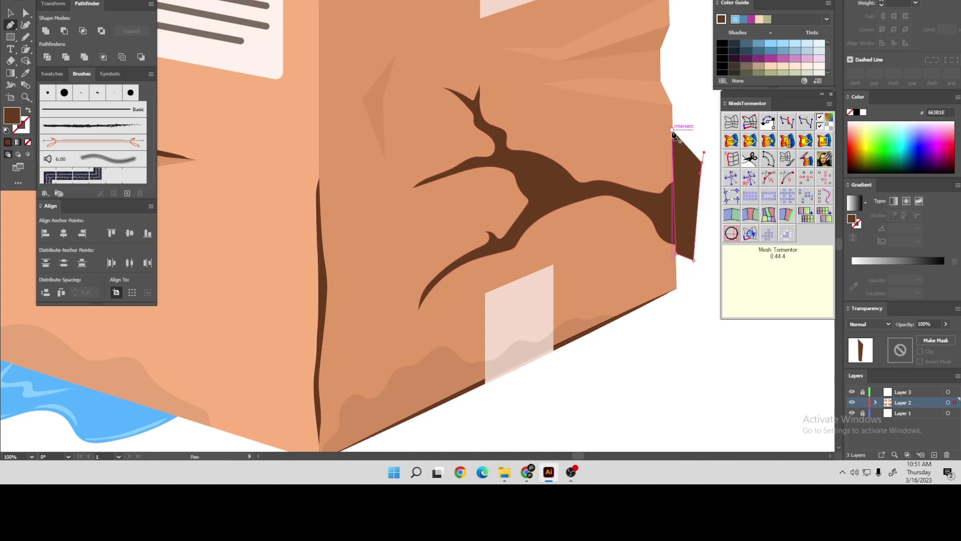
key(v)
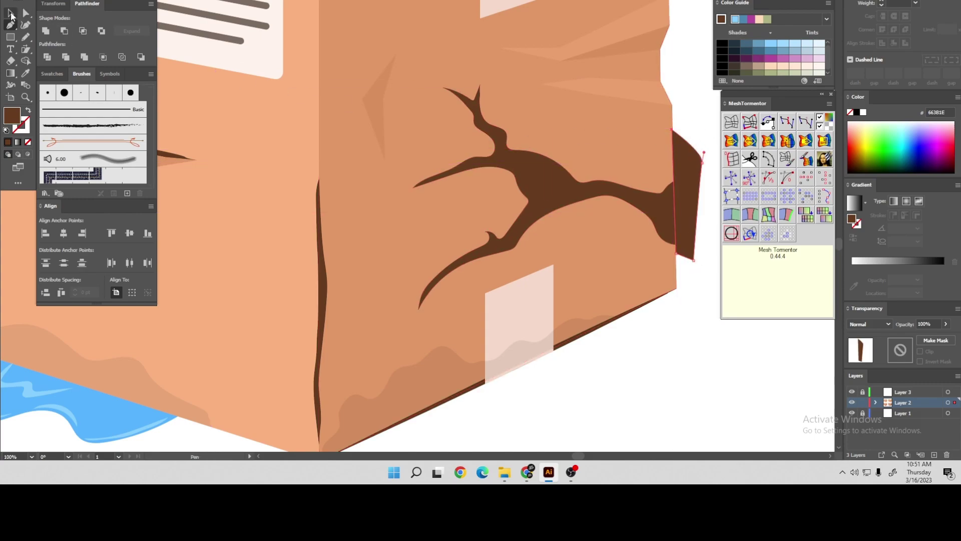
click(536, 186)
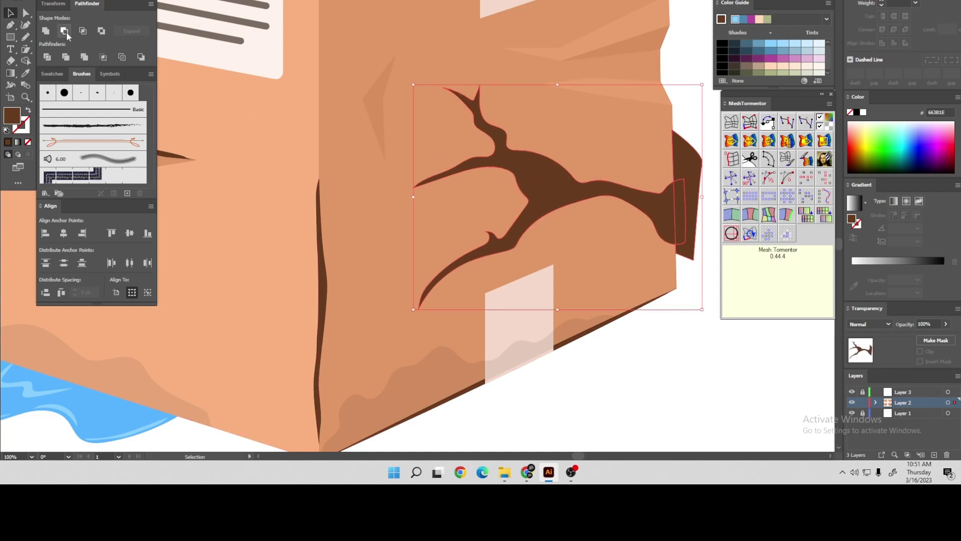
Start the stain's Pen outline along the fourth box's top edge toward the tape
scroll(476, 190, down, 3)
click(583, 243)
scroll(597, 249, down, 2)
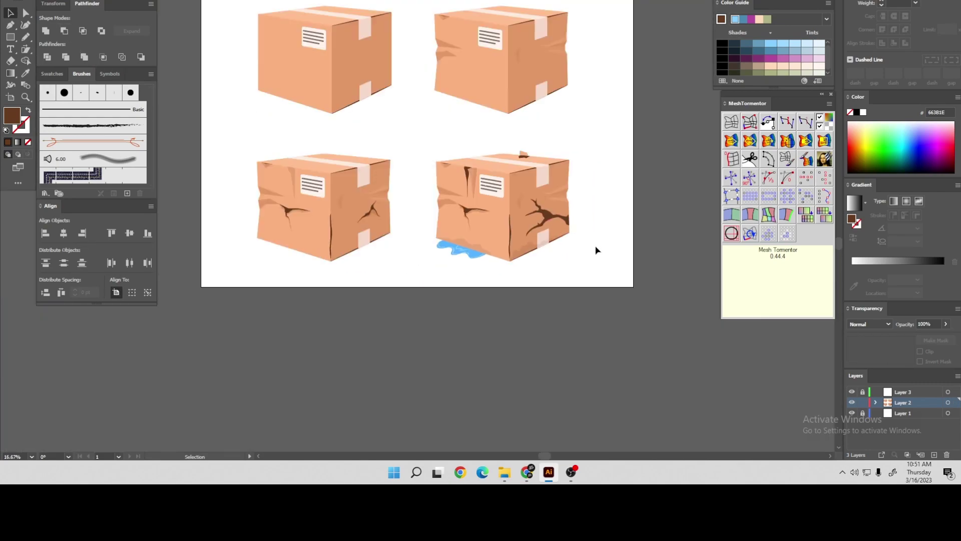
scroll(595, 250, down, 1)
scroll(576, 260, up, 1)
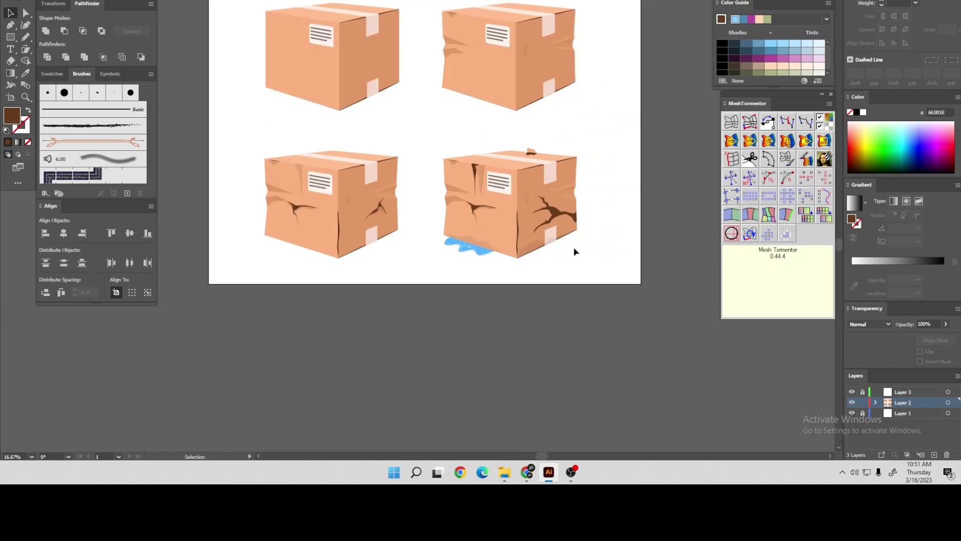
scroll(571, 209, up, 1)
scroll(569, 207, up, 2)
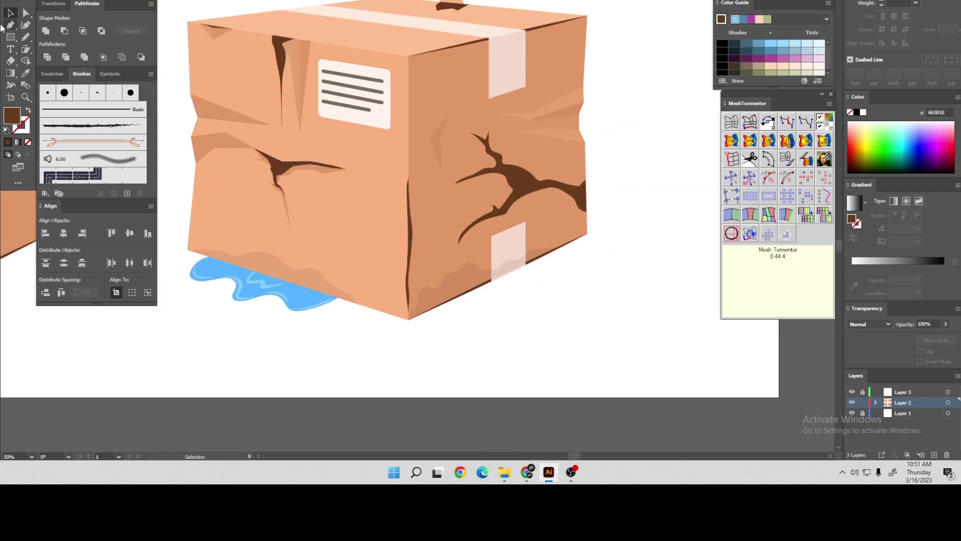
key(p)
scroll(360, 25, up, 1)
scroll(383, 43, up, 1)
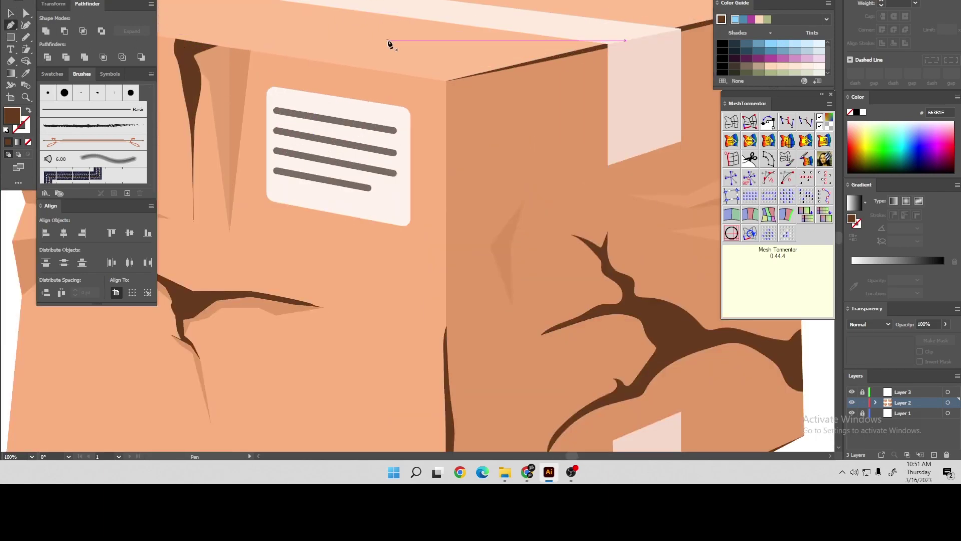
click(390, 39)
click(426, 38)
click(453, 40)
click(493, 38)
click(541, 44)
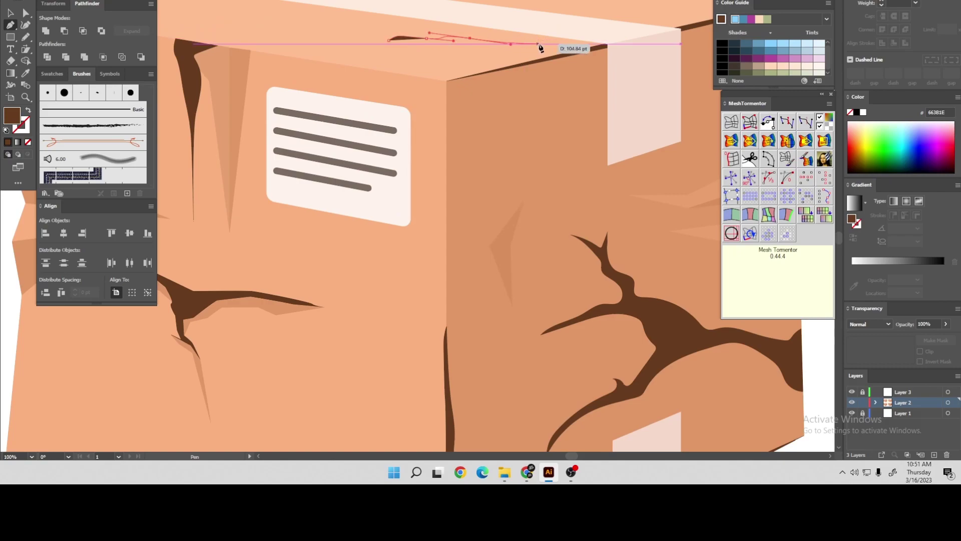
click(573, 51)
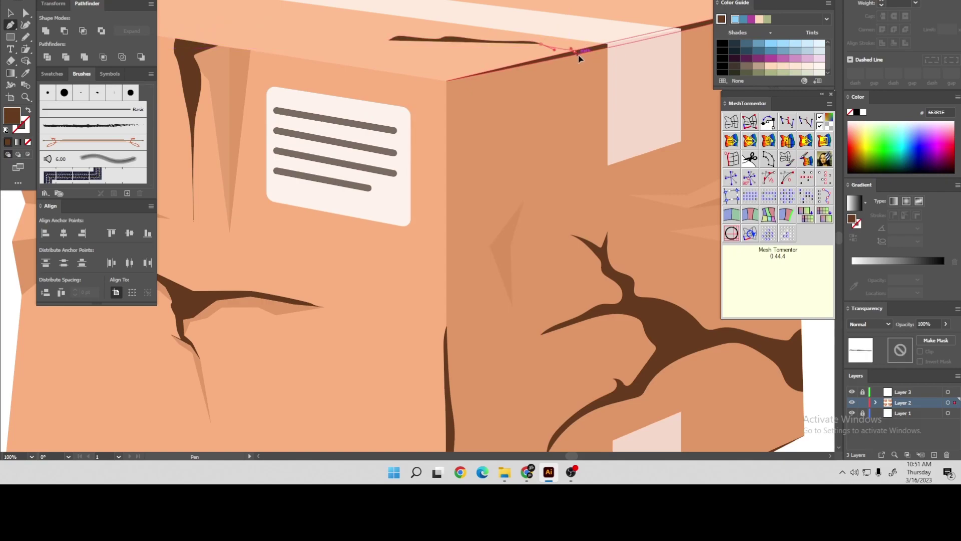
click(577, 86)
click(540, 103)
Trace the drip down the front corner and back up its left edge, closing the stain
drag(502, 140, 480, 154)
click(457, 183)
click(456, 213)
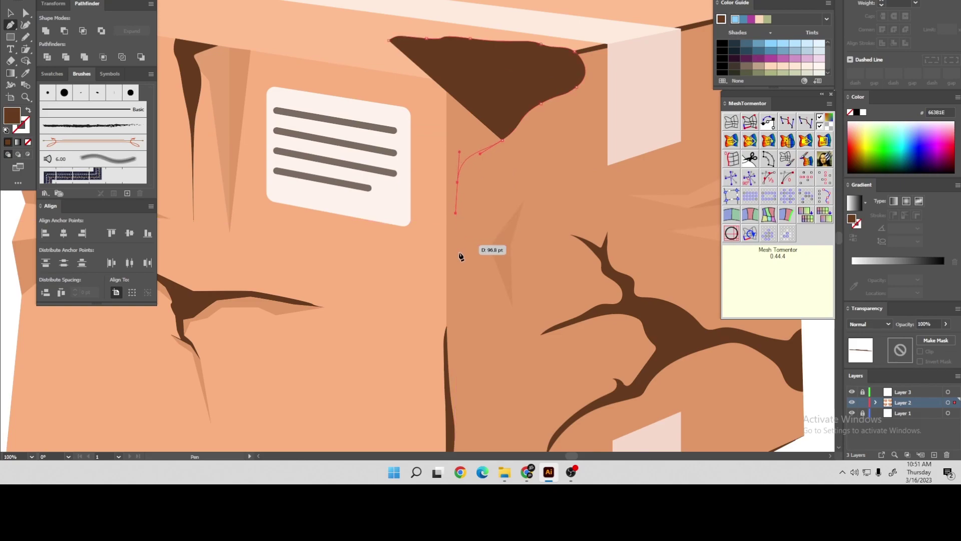
drag(458, 245, 453, 273)
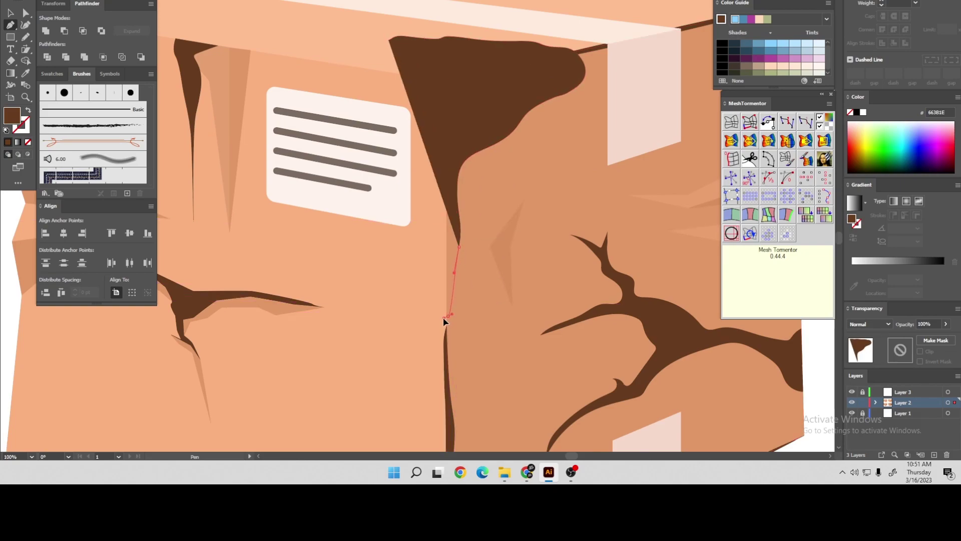
drag(447, 316, 438, 318)
click(427, 286)
click(429, 227)
click(405, 177)
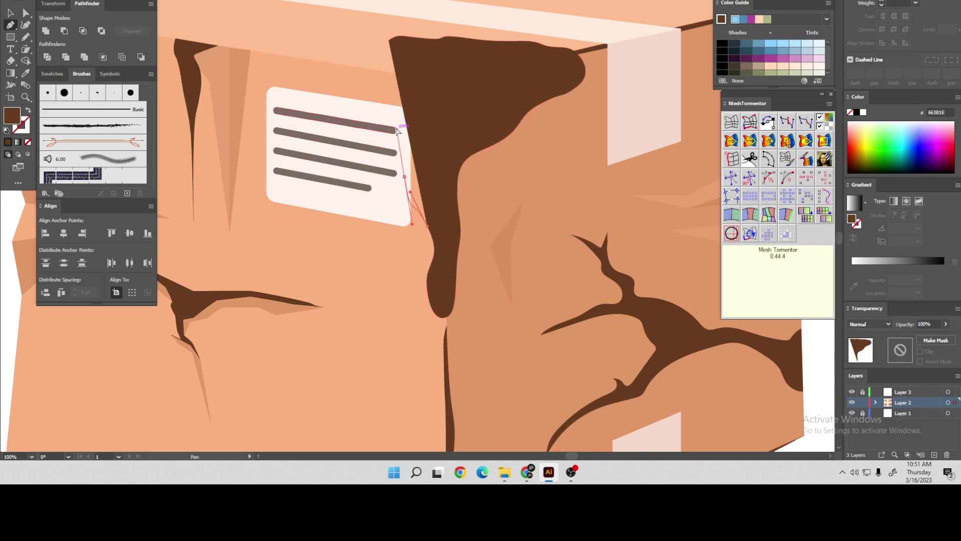
click(389, 113)
click(349, 90)
drag(321, 63, 270, 61)
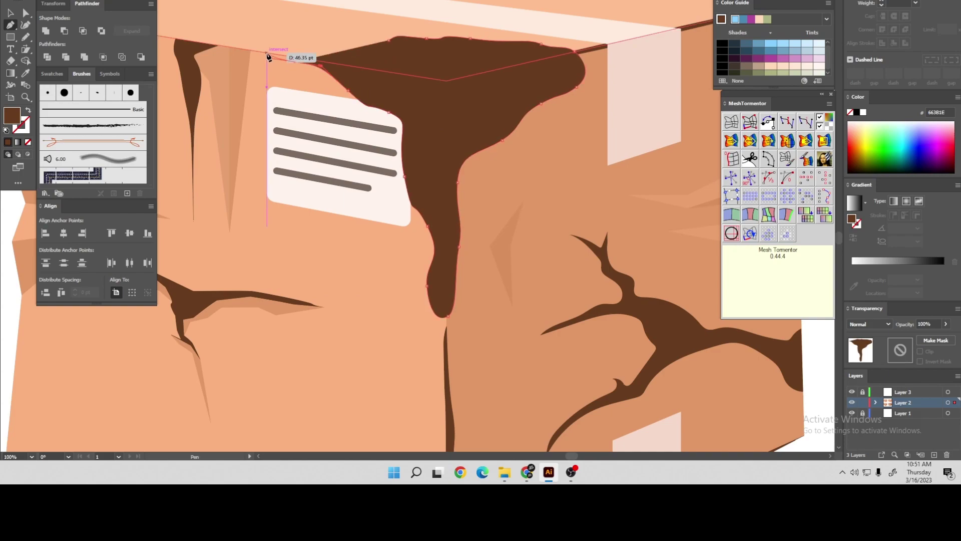
click(301, 44)
drag(356, 45, 359, 46)
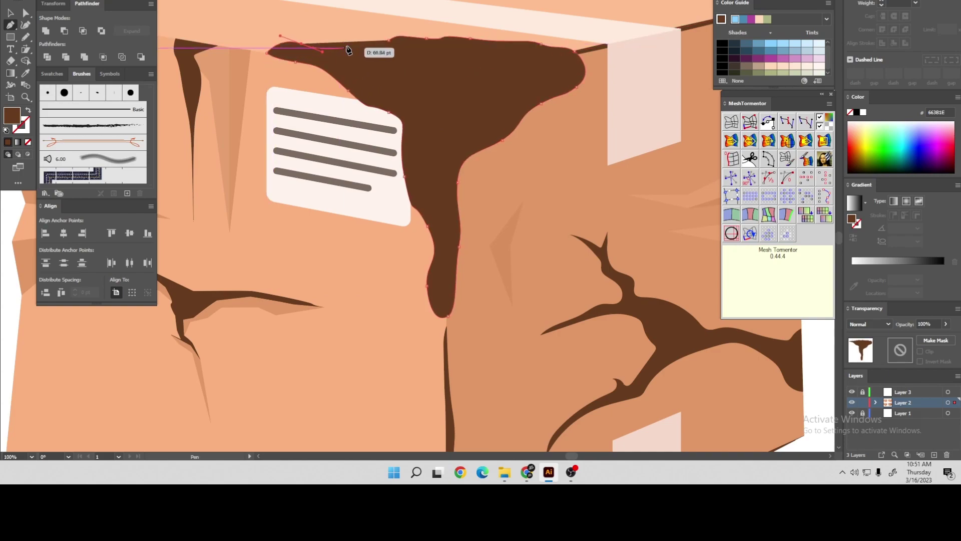
click(389, 41)
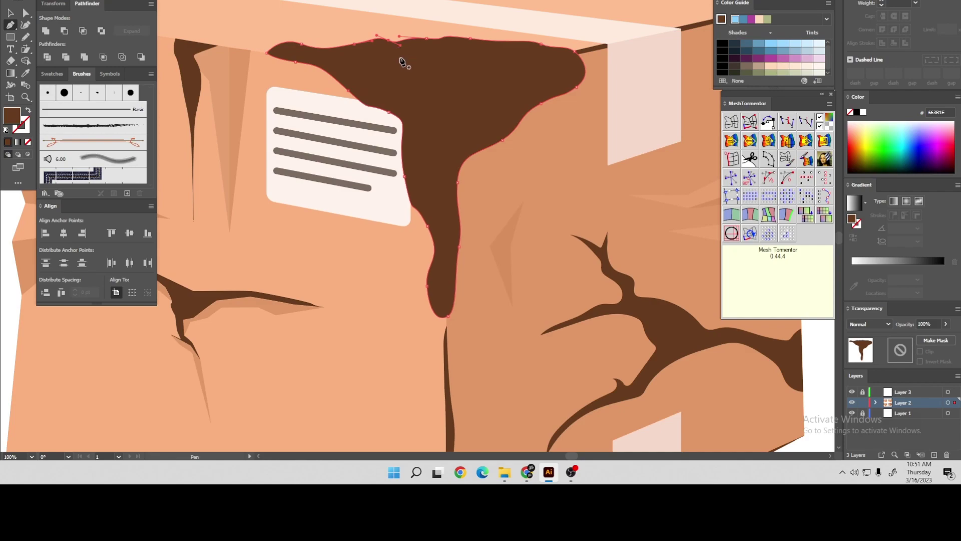
Give the stain a faint 7% black fill sampled with the Eyedropper
scroll(476, 129, down, 3)
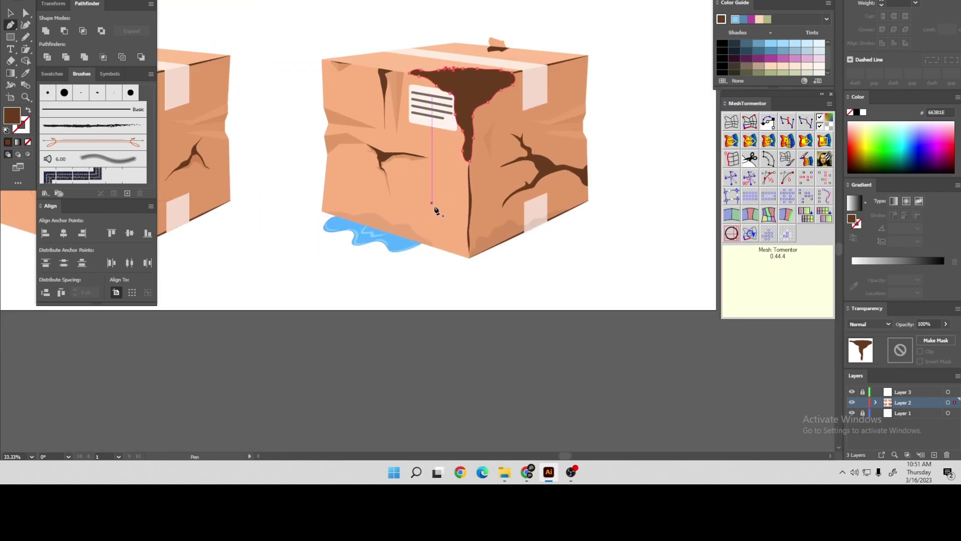
key(i)
click(435, 208)
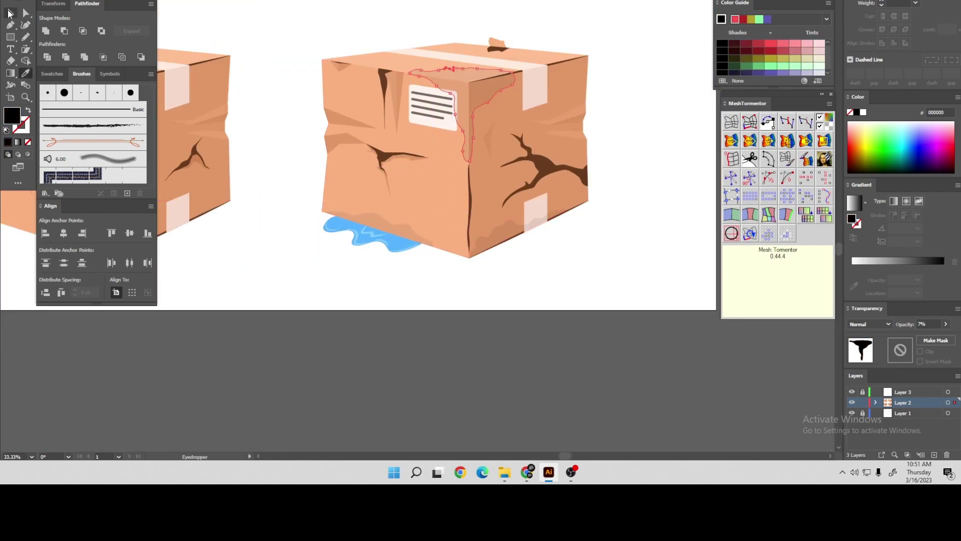
click(10, 12)
click(287, 35)
Draw a closed tear shape overlapping the edge of the right-face tape strip
scroll(311, 113, down, 1)
scroll(372, 58, down, 1)
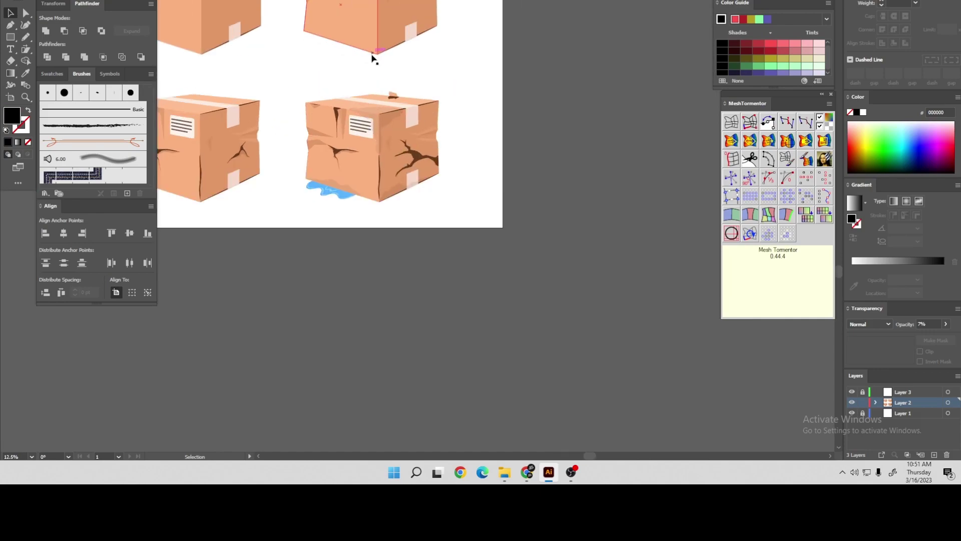
scroll(432, 128, up, 3)
scroll(432, 128, up, 1)
scroll(408, 210, up, 1)
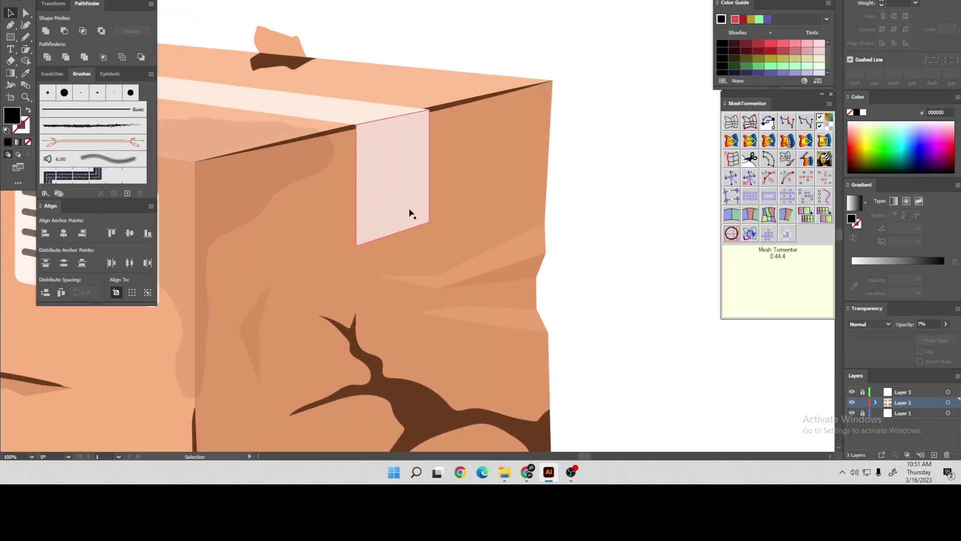
click(410, 211)
scroll(391, 220, up, 1)
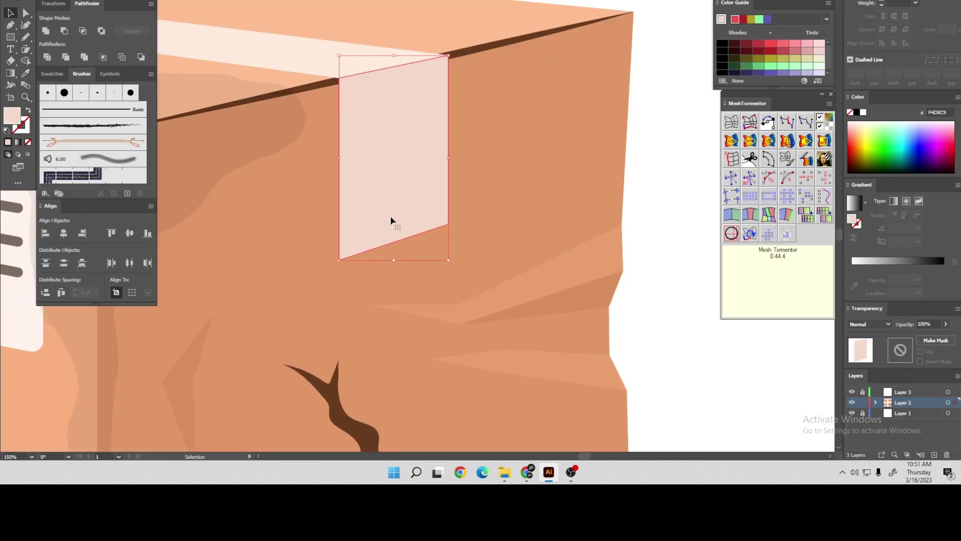
click(11, 25)
click(330, 128)
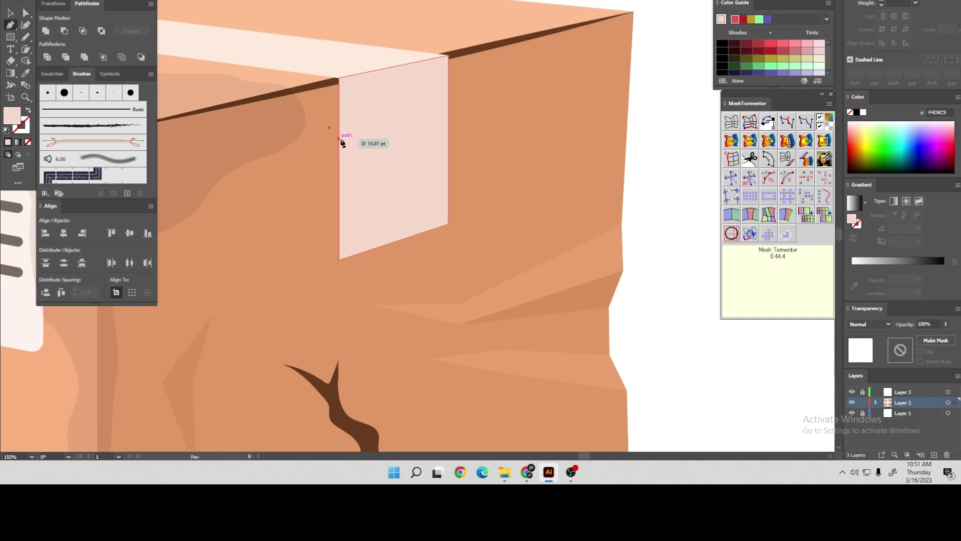
drag(365, 192, 383, 199)
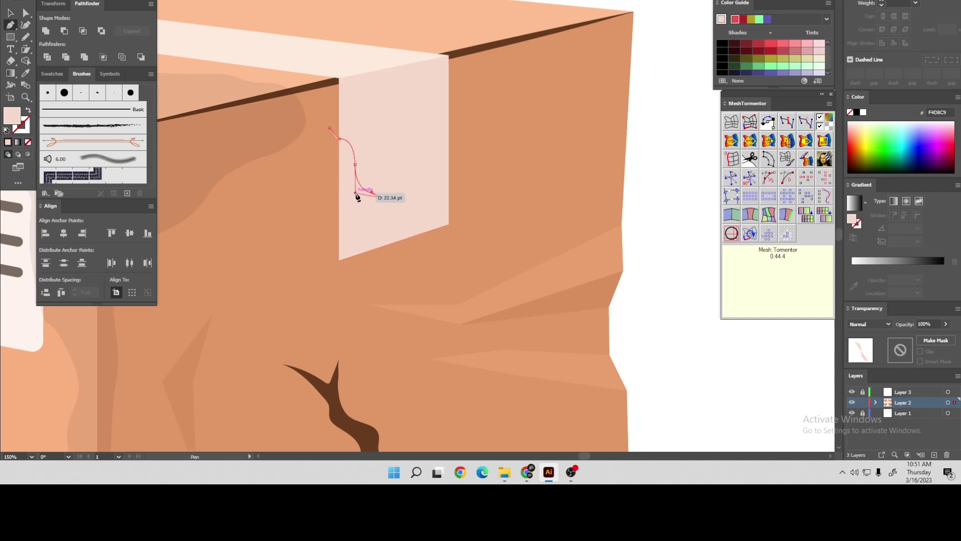
click(313, 207)
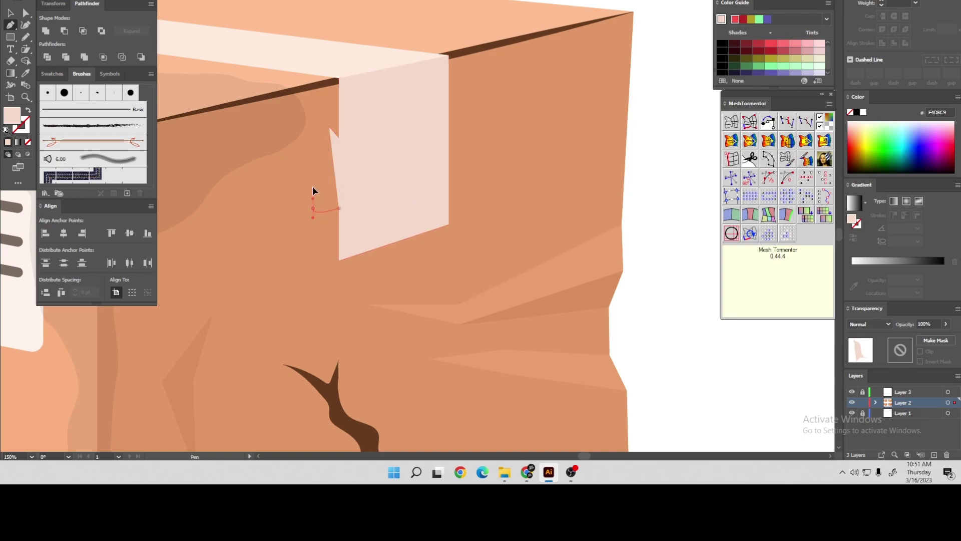
click(329, 128)
Subtract the tear shape from the tape with Pathfinder Minus Front
click(7, 14)
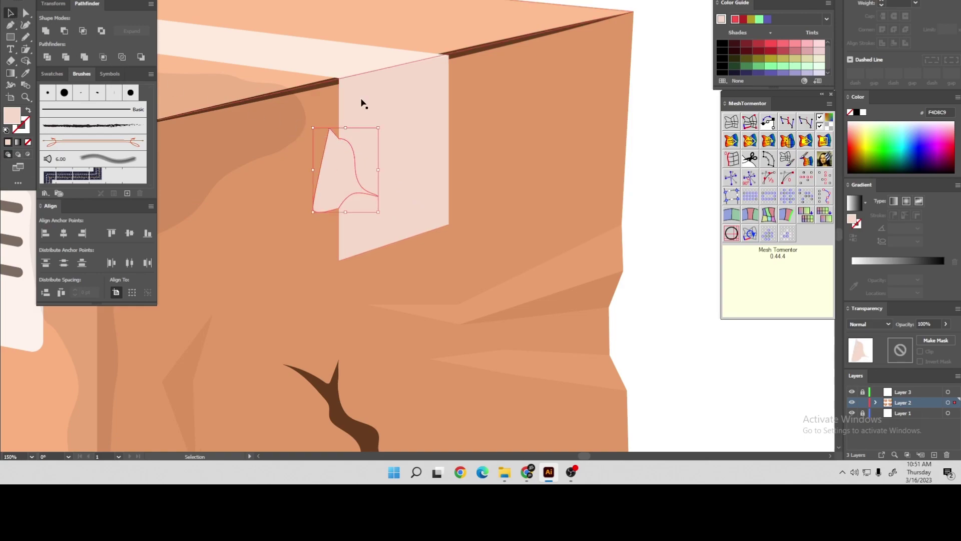
shift+click(361, 100)
shift+click(257, 104)
scroll(607, 226, down, 2)
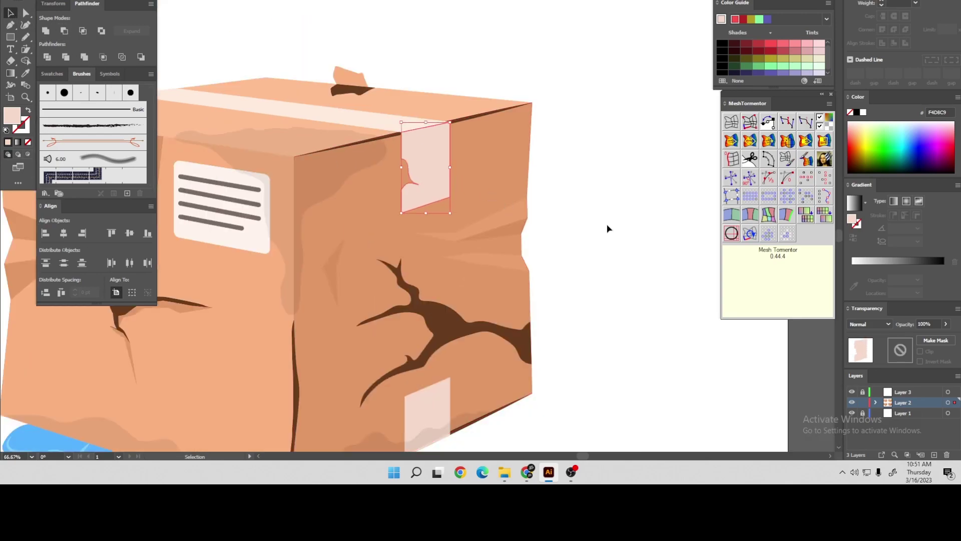
scroll(632, 222, down, 1)
scroll(633, 225, down, 1)
scroll(633, 227, down, 1)
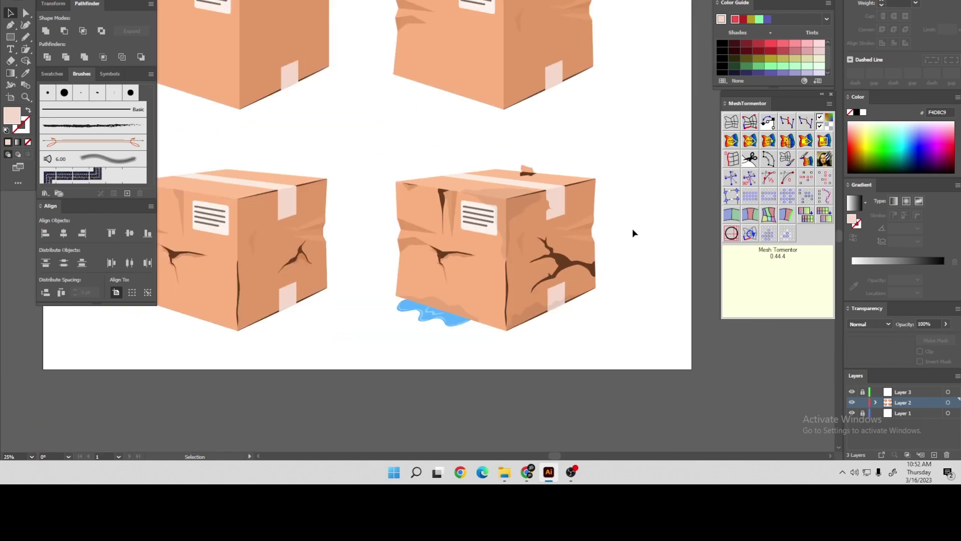
Draw a white-filled rectangle over the entire artboard on Layer 1
scroll(633, 229, down, 1)
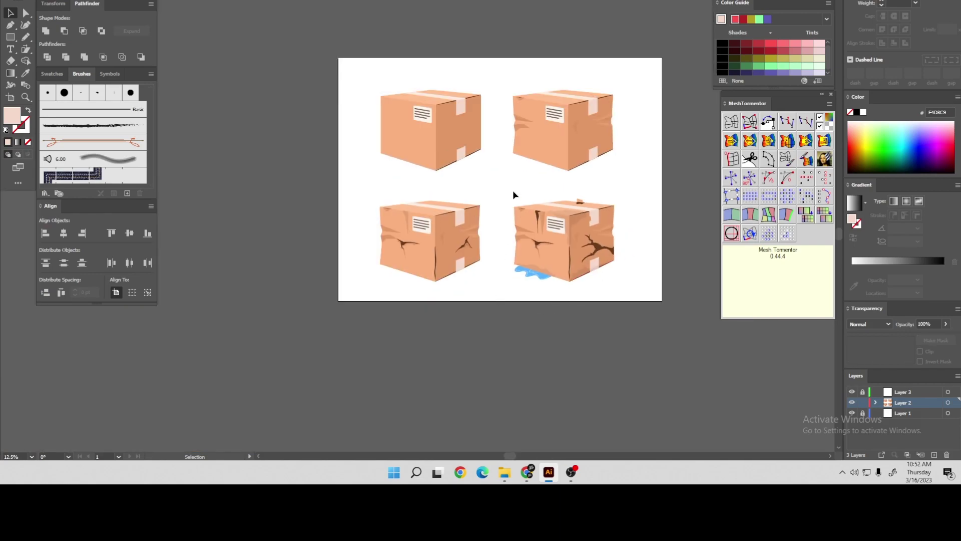
scroll(513, 194, up, 1)
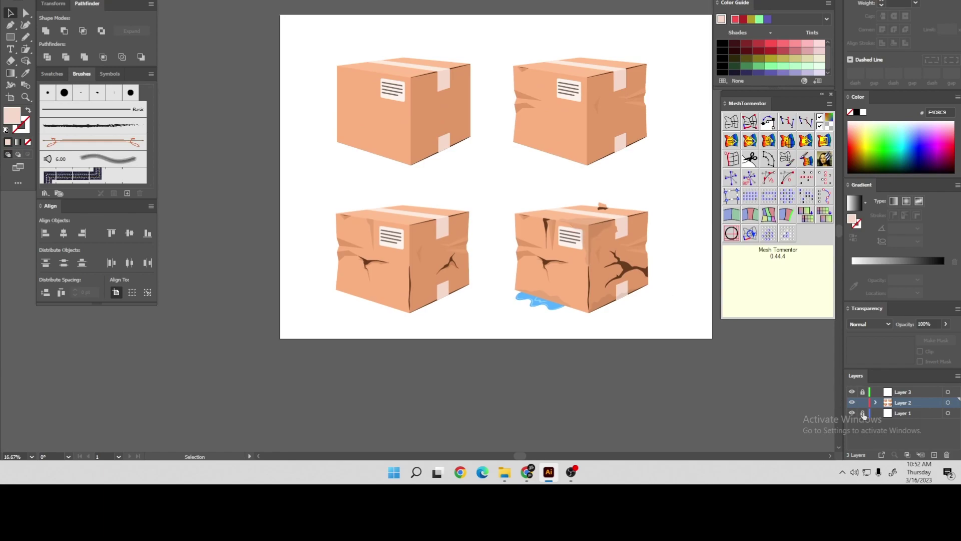
click(899, 414)
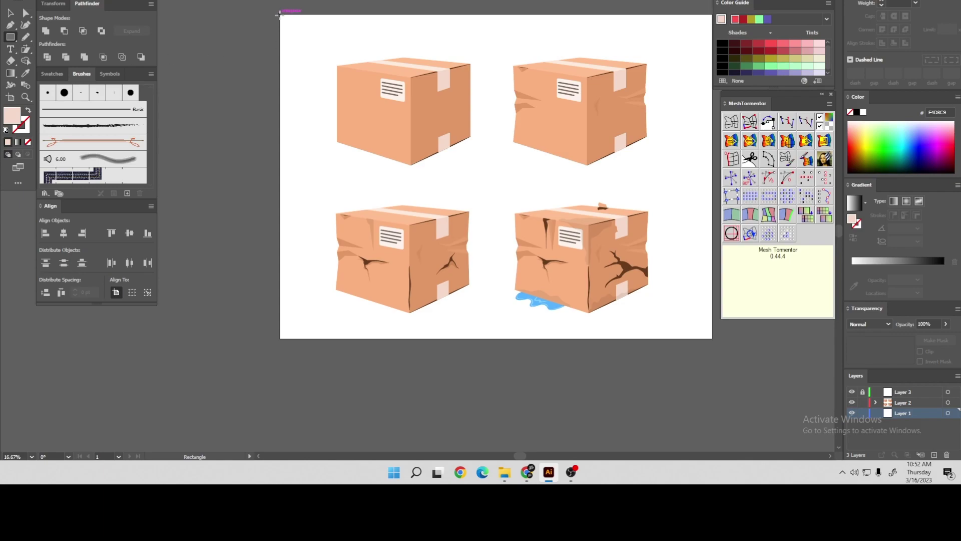
drag(280, 14, 713, 340)
click(862, 112)
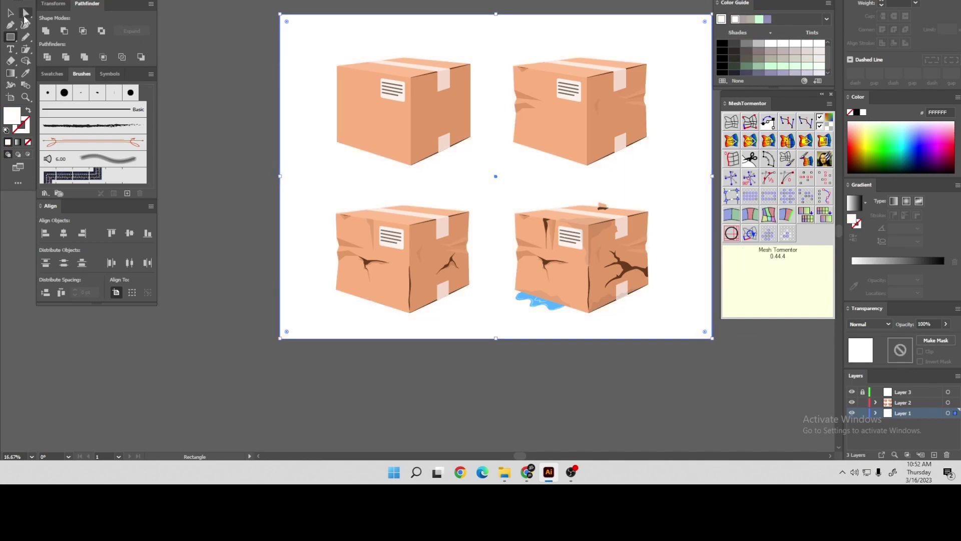